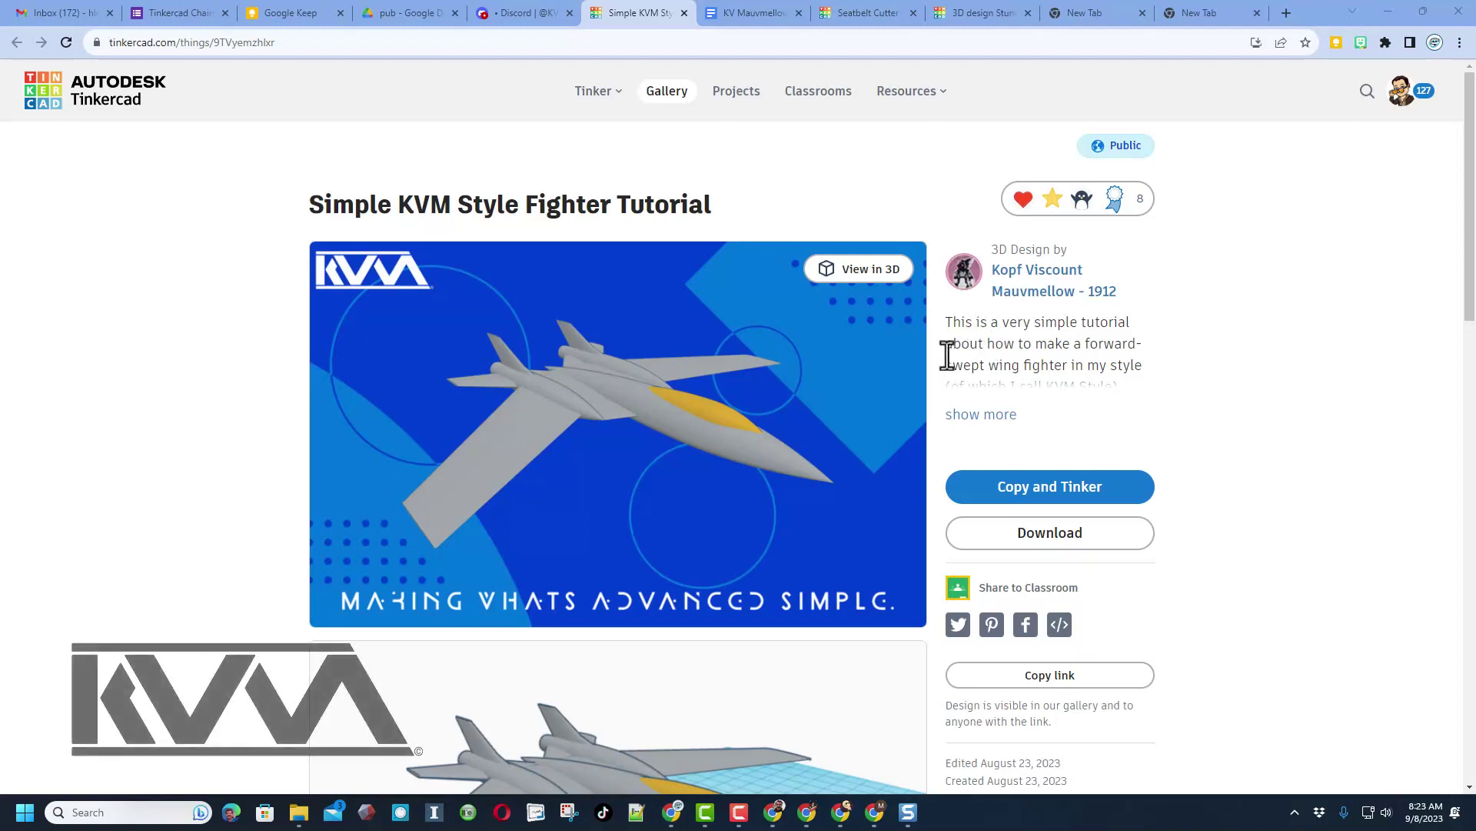
Step: Review the Simple KVM Style Fighter Tutorial's full description, its Google Docs guide and its reaction options
left_click(986, 416)
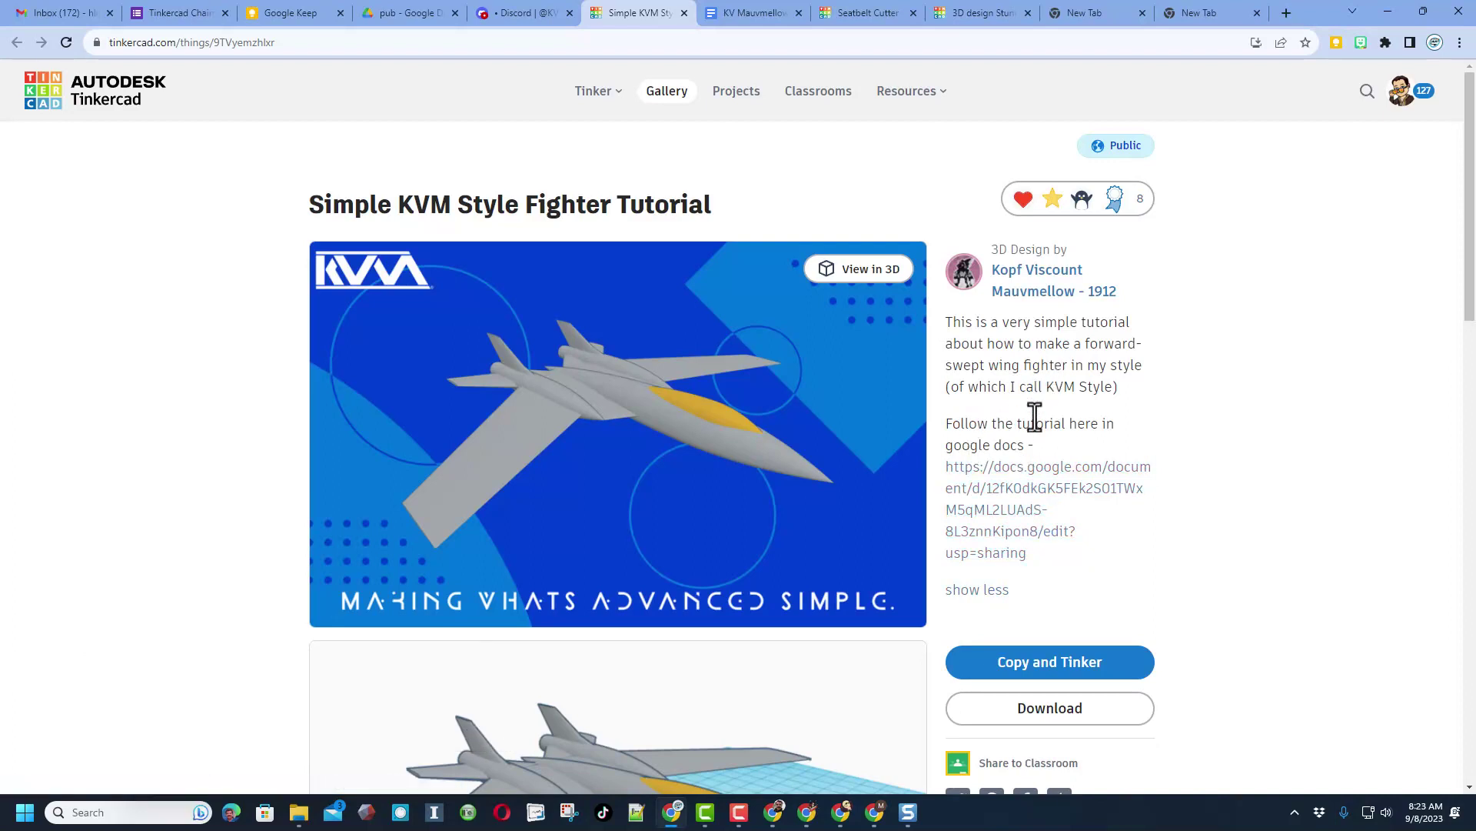
key("ctrl+Tab")
scroll(884, 296, "down", 5)
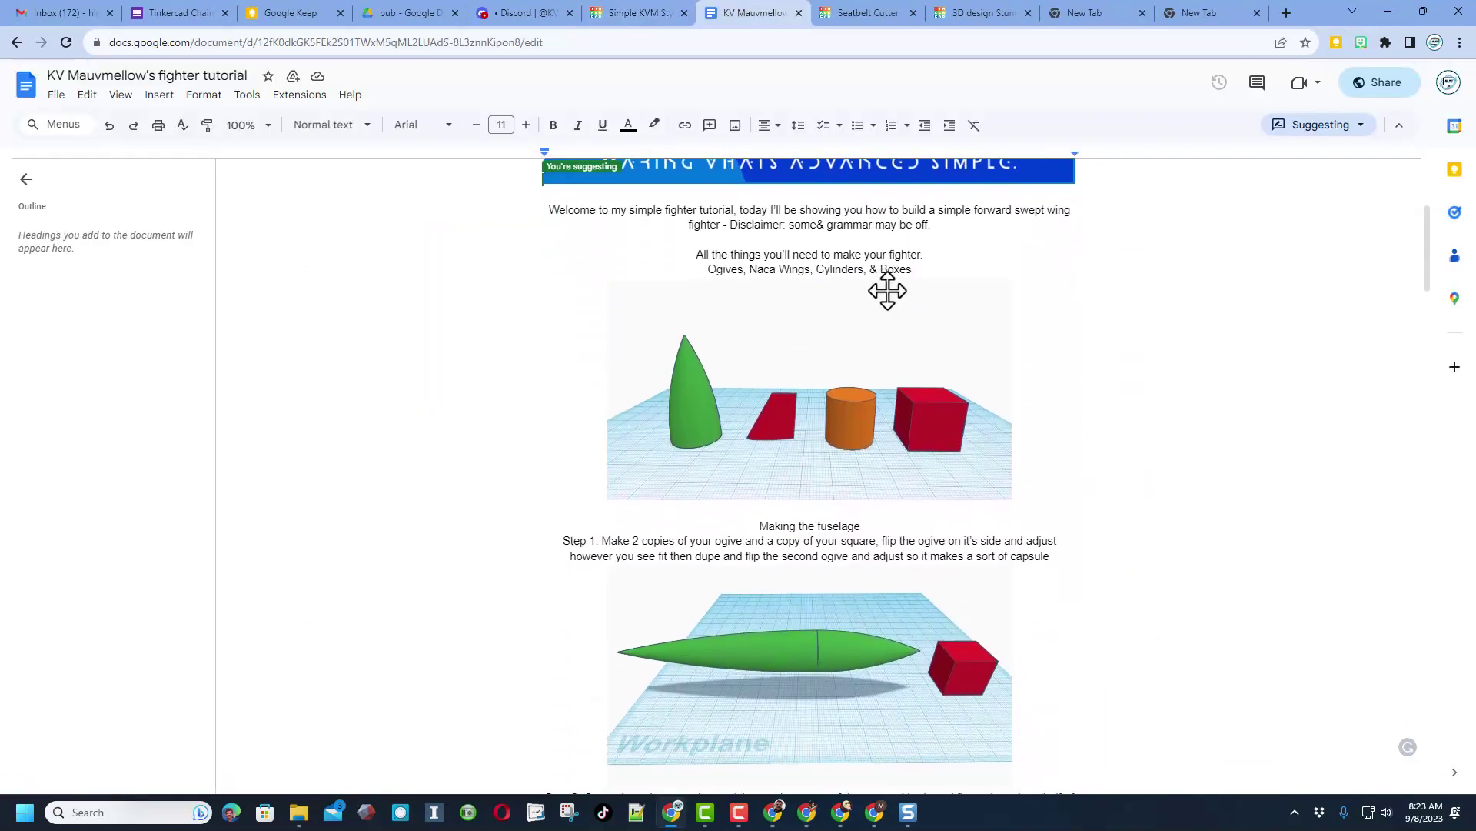
scroll(888, 290, "down", 4)
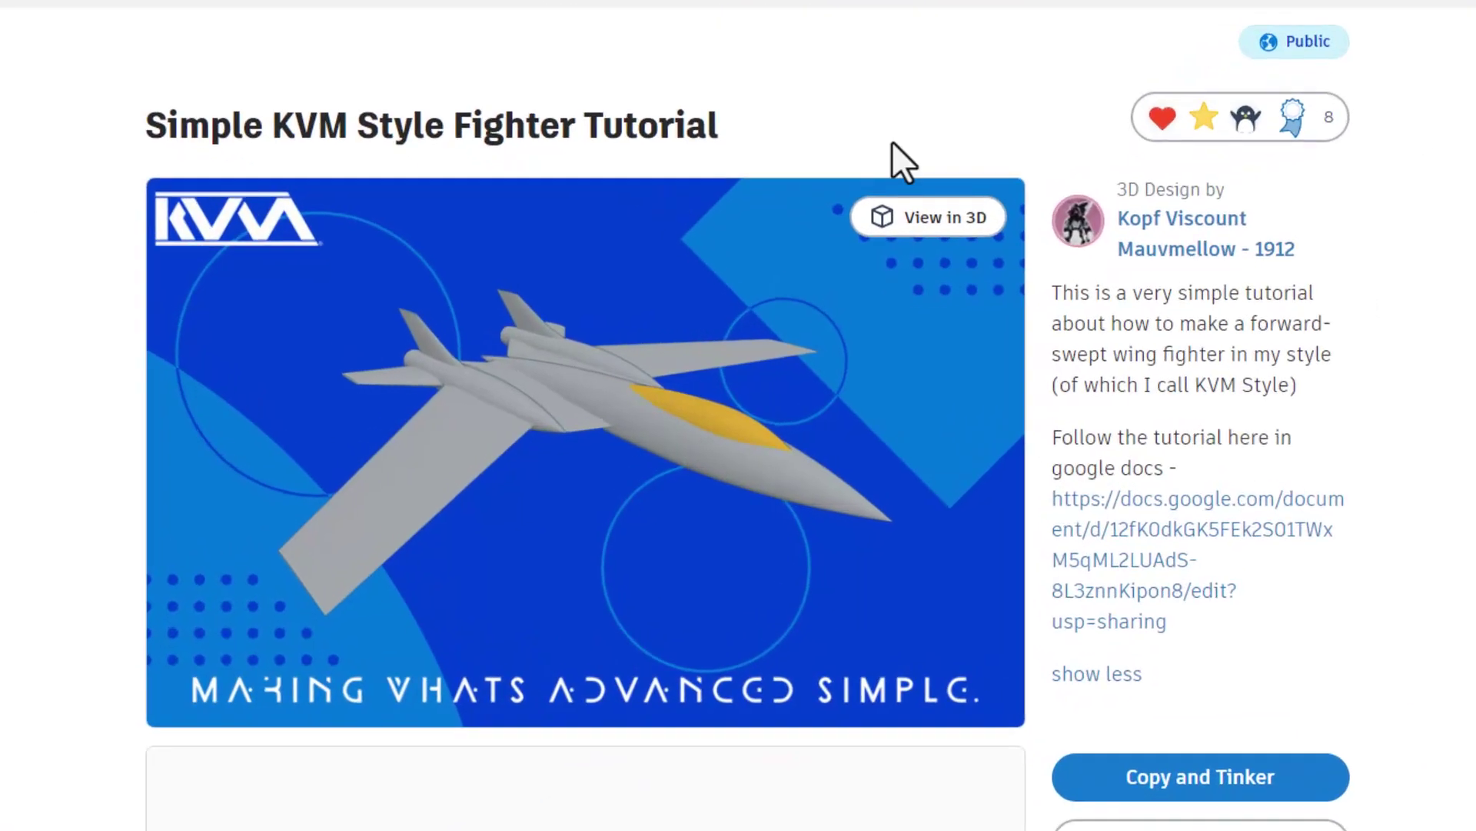
left_click(1223, 123)
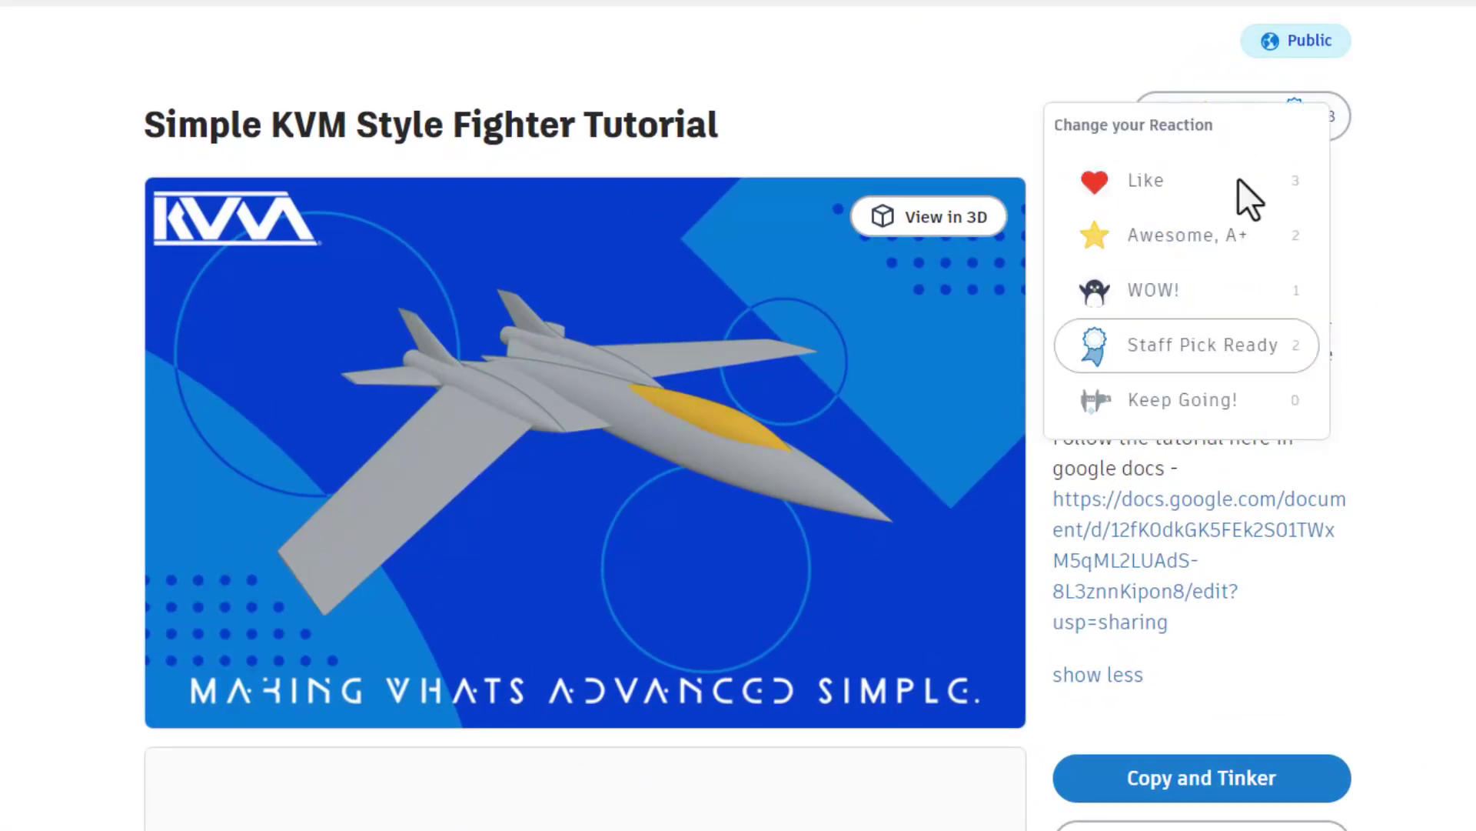
left_click_drag(1392, 342, 1405, 337)
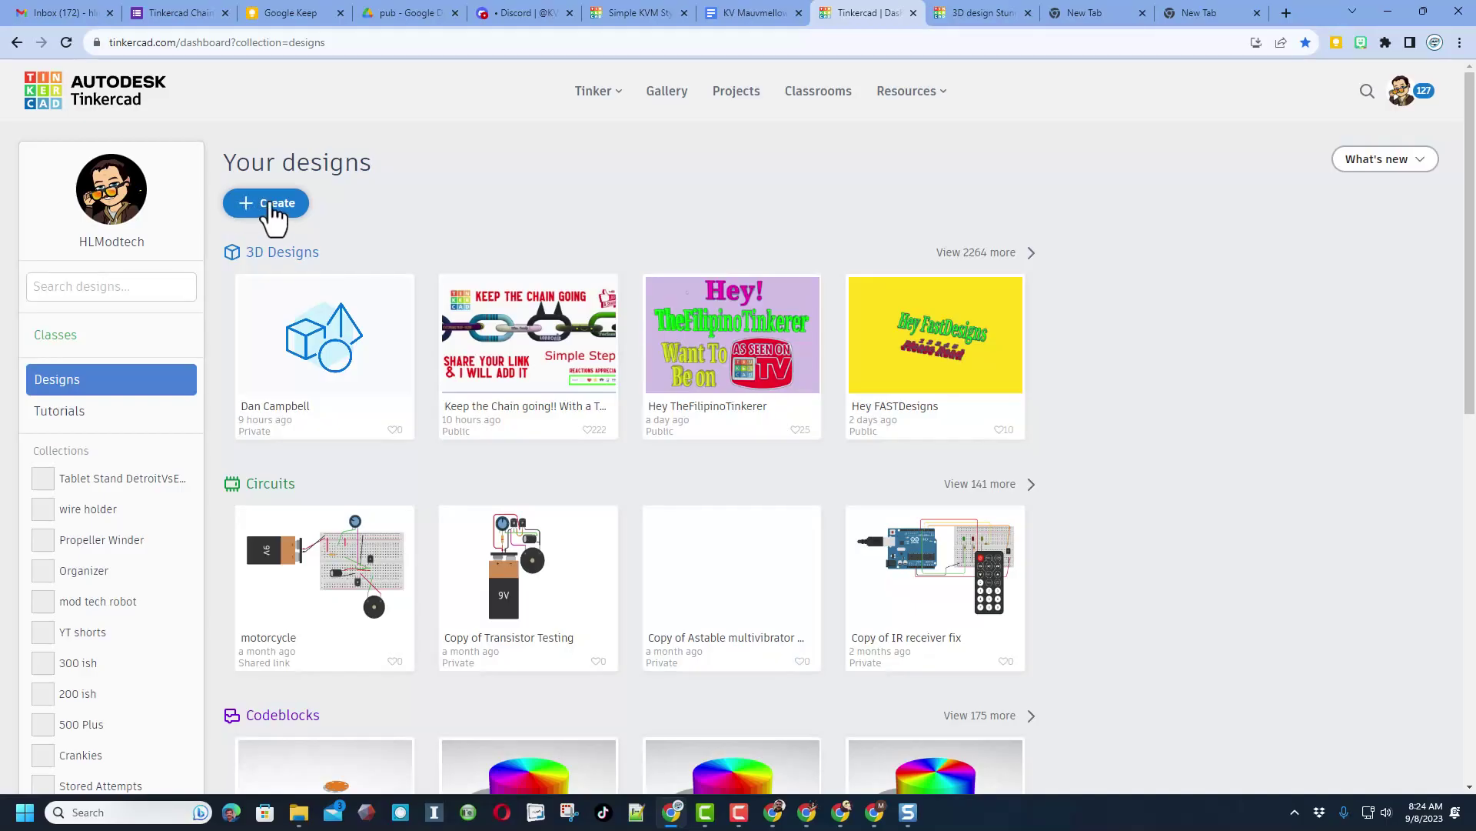
Step: Create a new 3D design and name it "jet kvm"
left_click(268, 205)
left_click(306, 252)
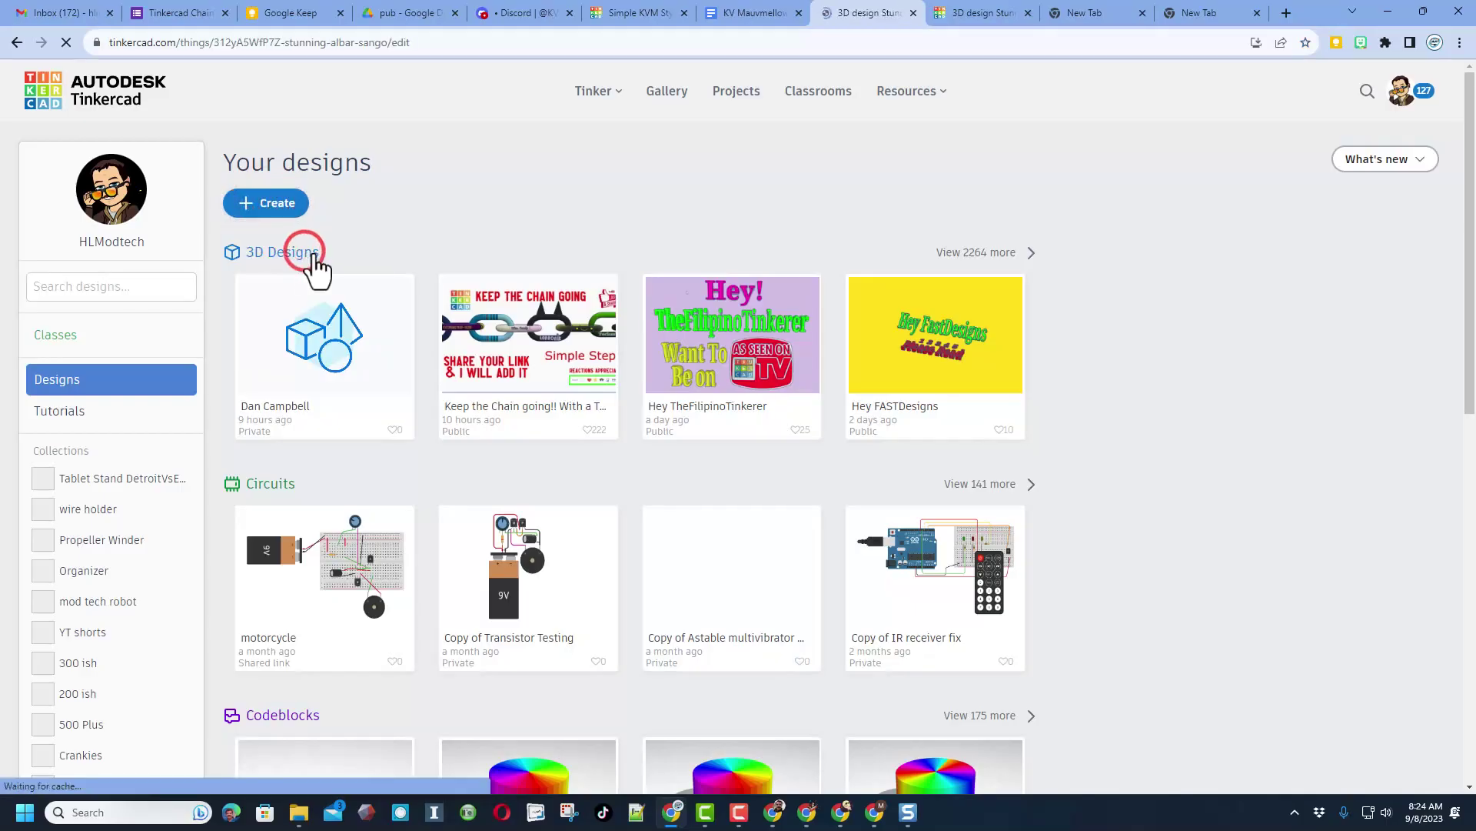
left_click(153, 76)
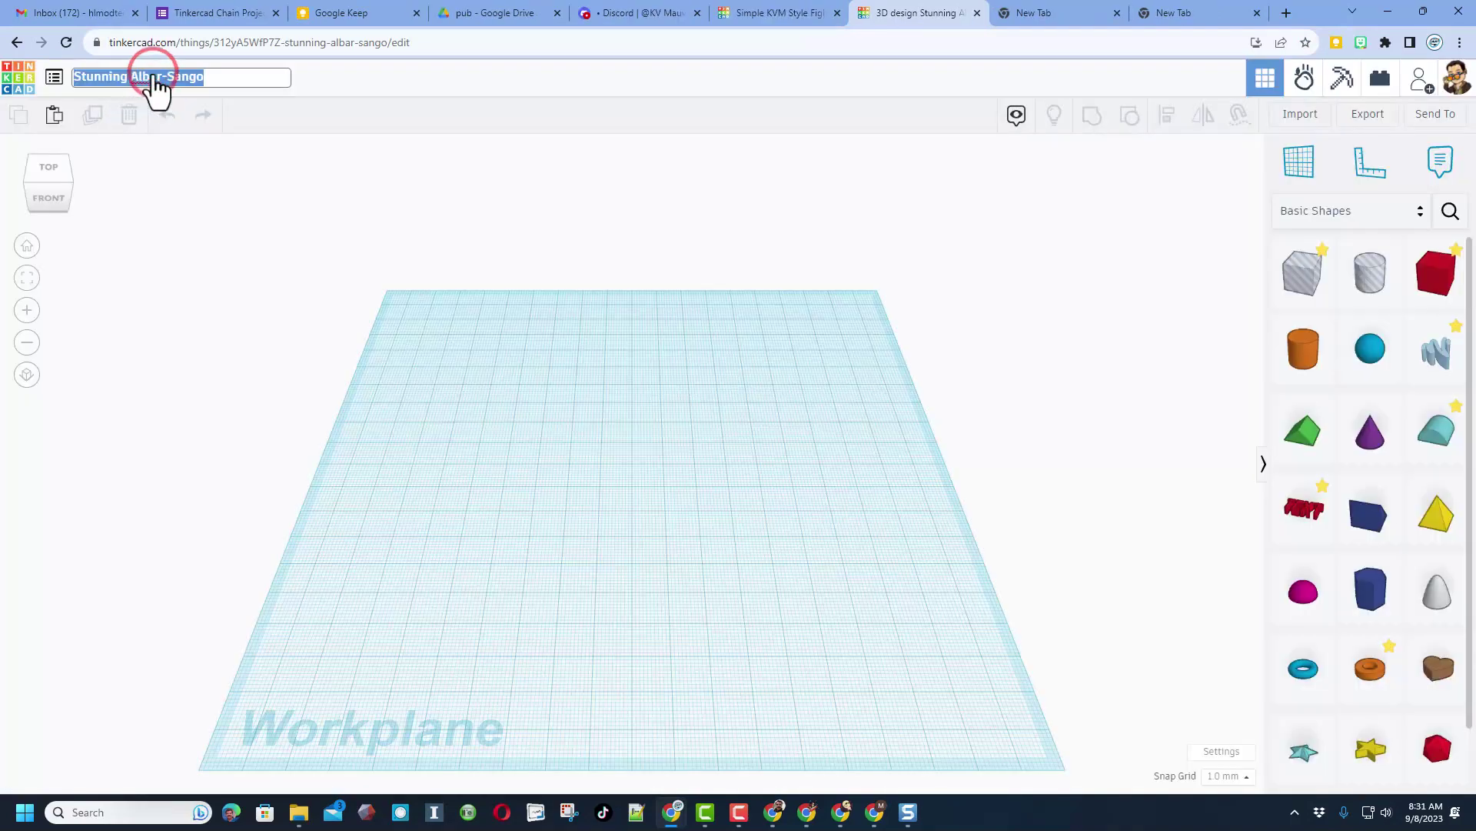
type("jet kvm")
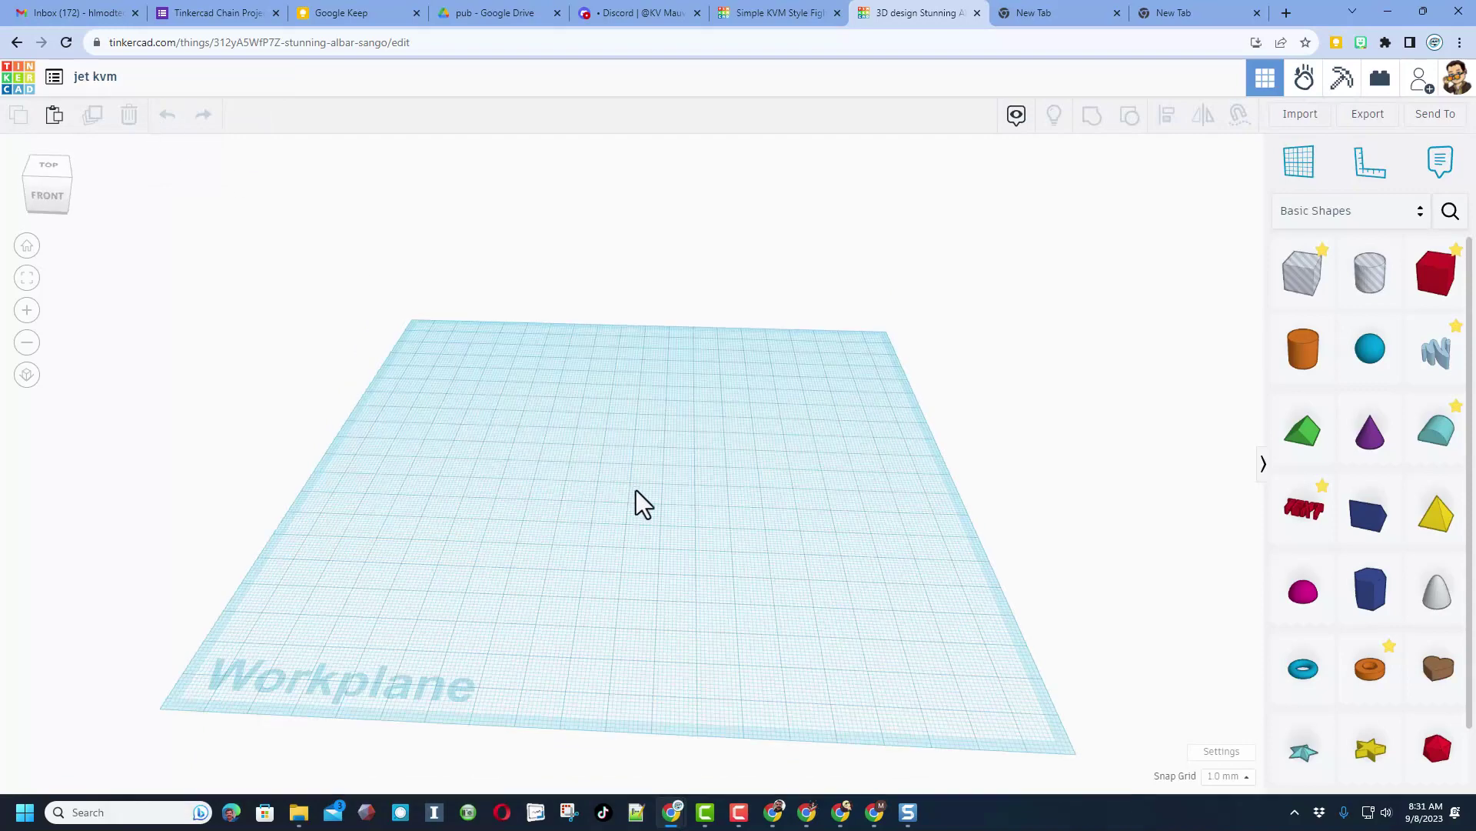
right_click_drag(650, 496, 667, 514)
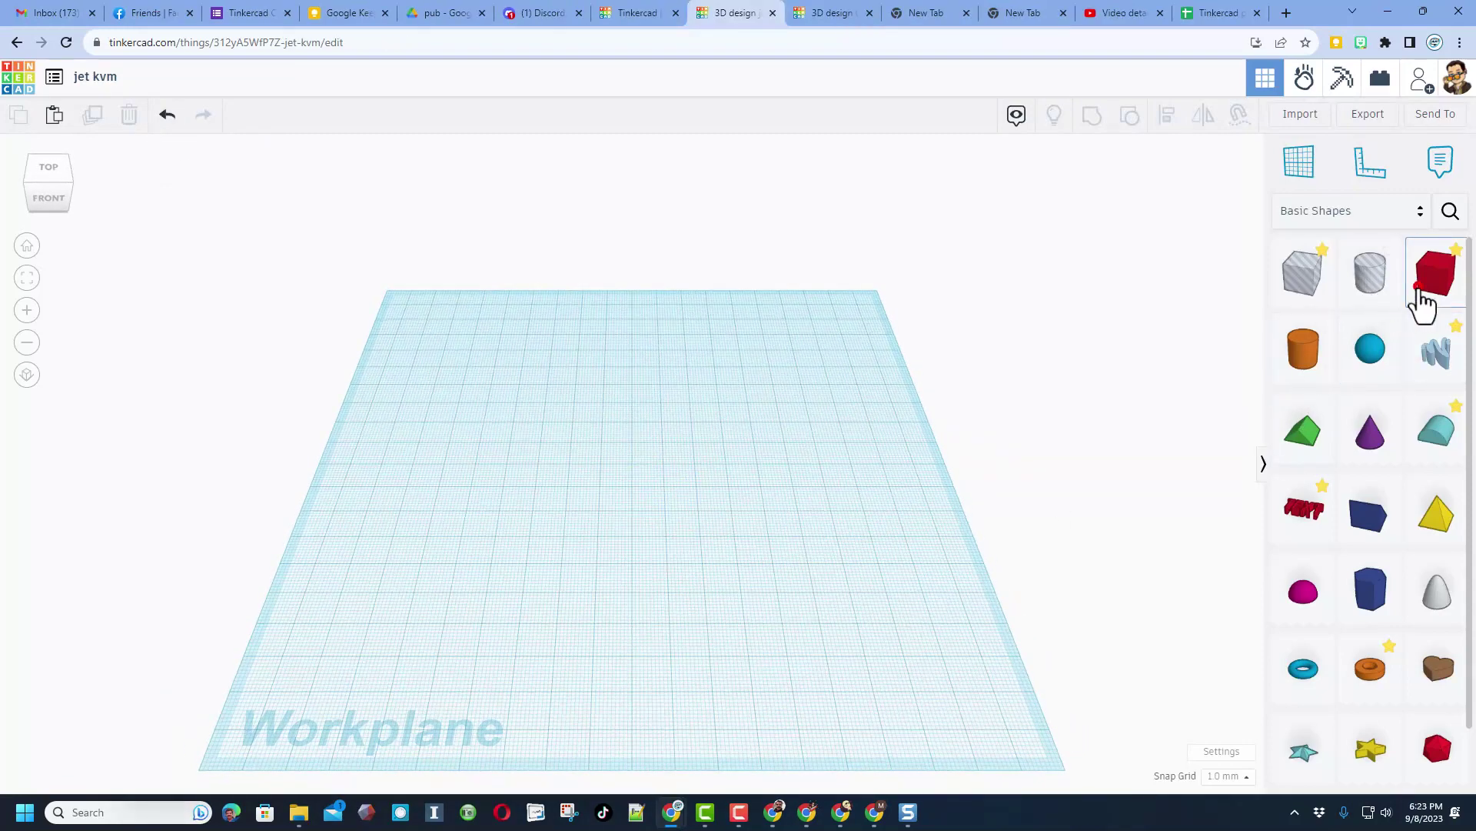
Step: Place a box on the workplane, then find the Ogive shape with "ogi" and attach it to the box's front face
left_click(1419, 286)
left_click(659, 454)
right_click_drag(739, 523, 701, 471)
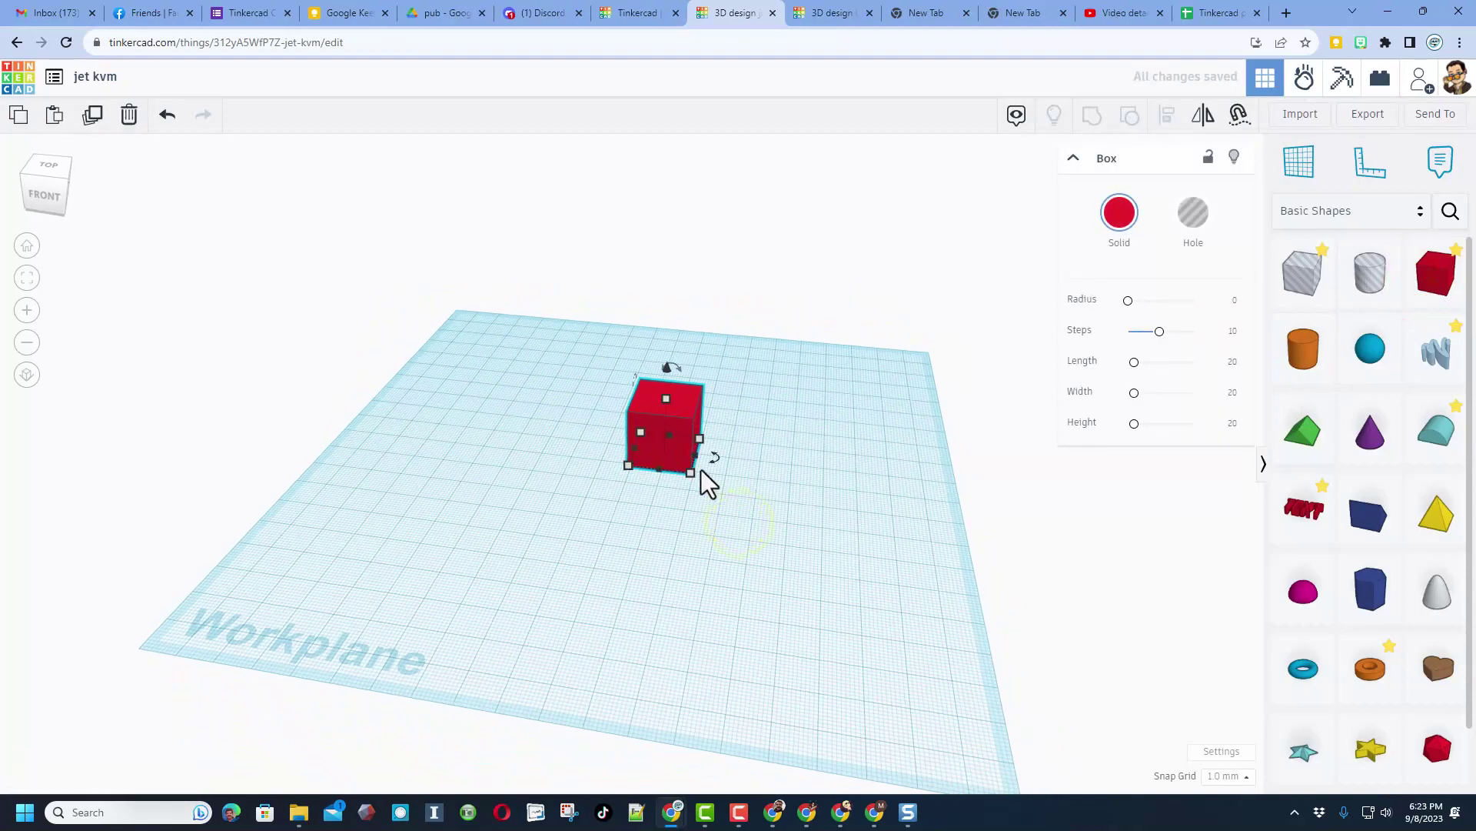
left_click(1449, 213)
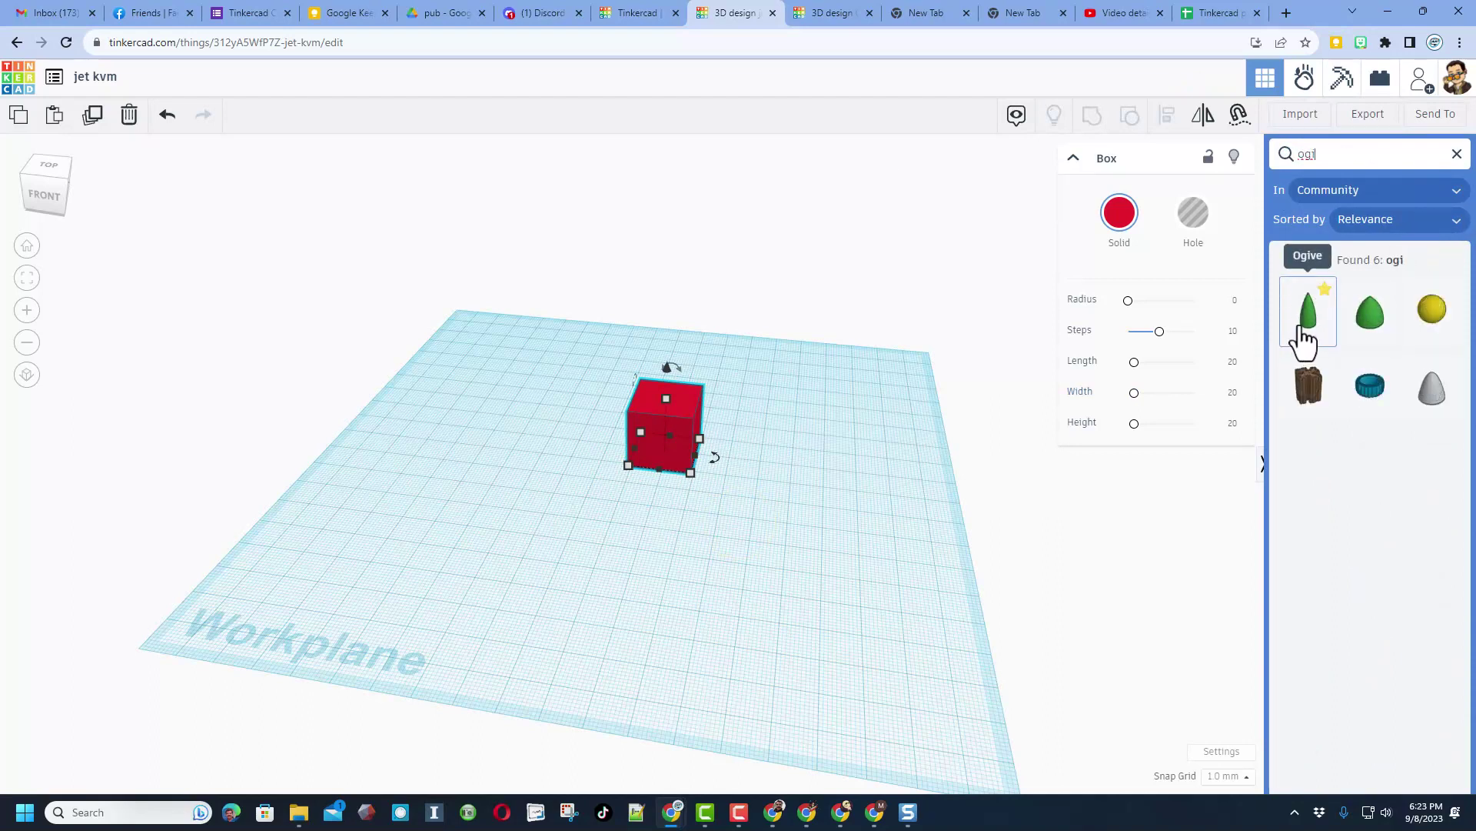
left_click_drag(1306, 338, 659, 441)
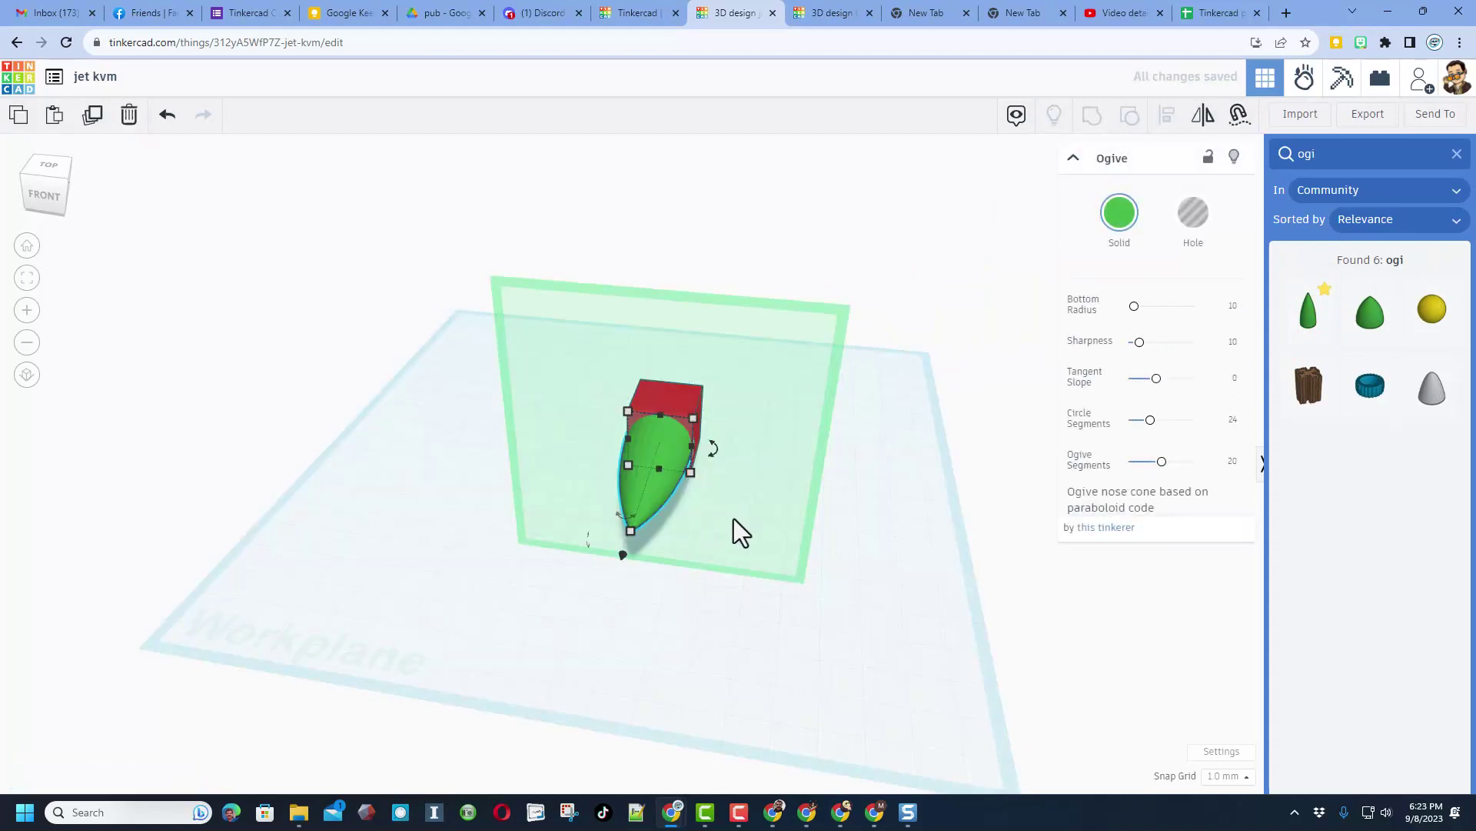
Step: Set the ogive's Circle Segments to 64 and its Ogive Segments to 36
right_click_drag(838, 547, 759, 522)
left_click_drag(1151, 419, 1196, 423)
left_click_drag(1135, 655, 1193, 682)
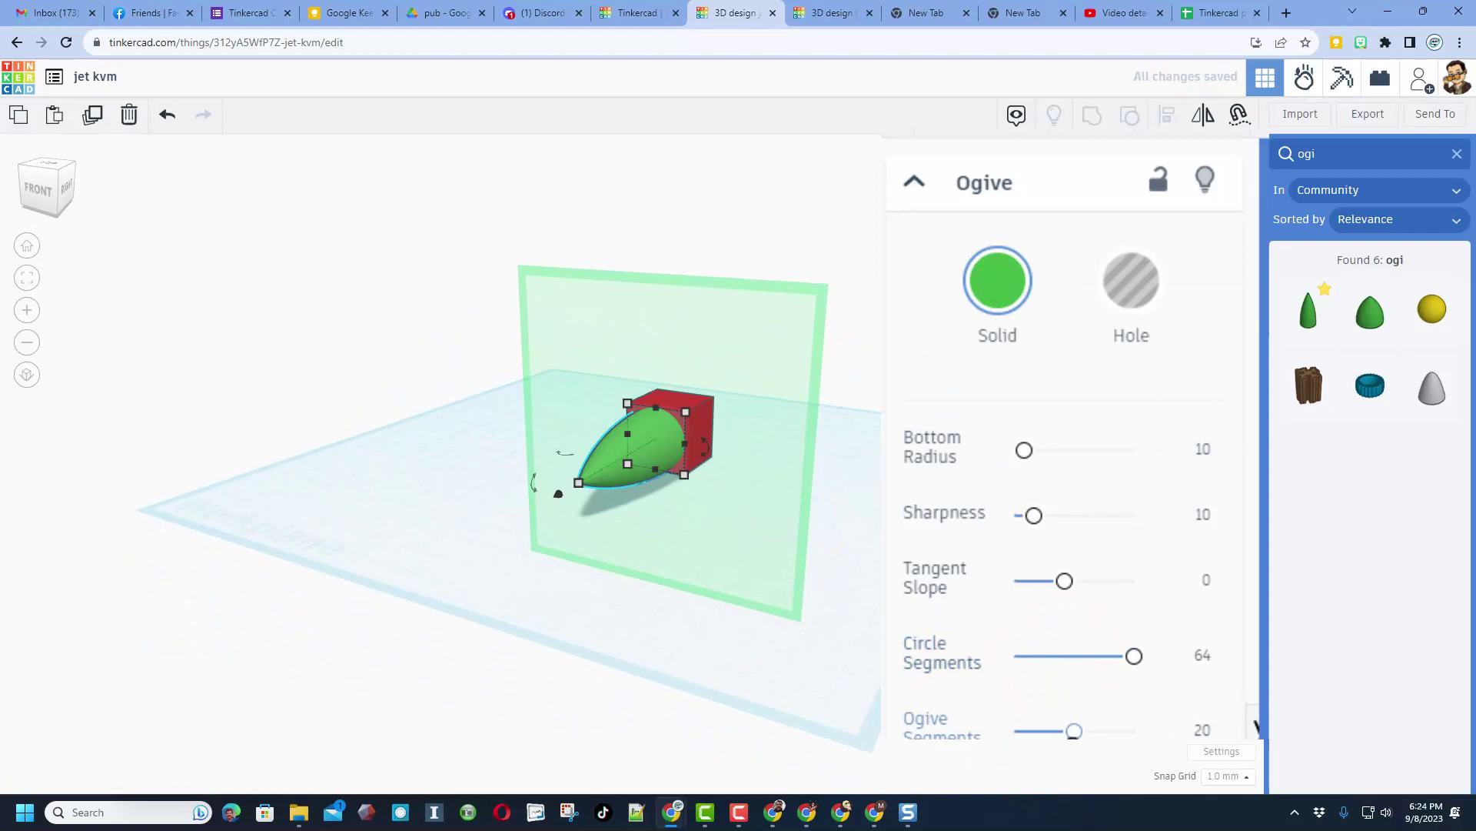
left_click_drag(1073, 730, 1135, 731)
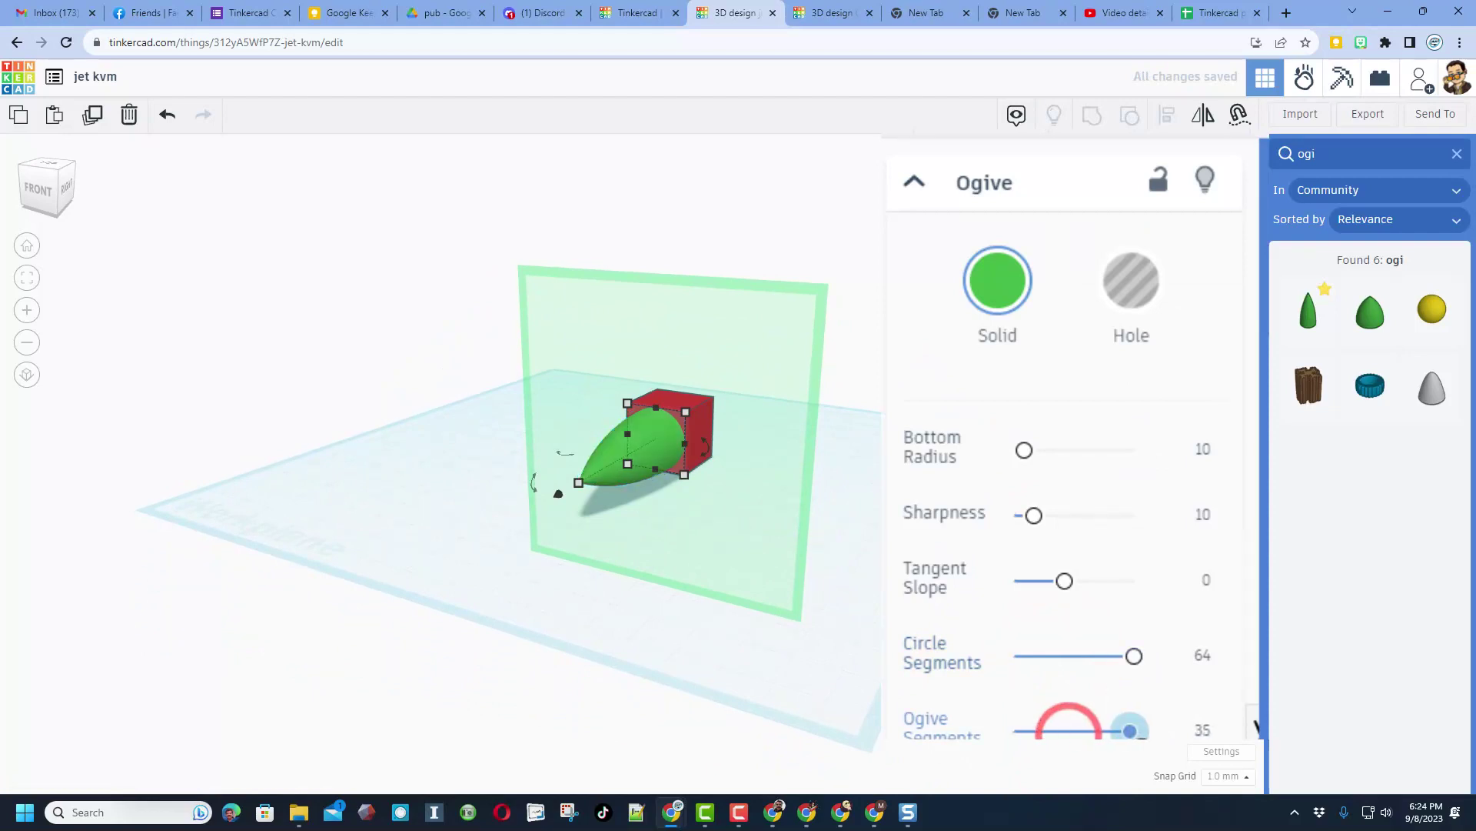
Step: Move the red box away from the ogive toward the far side of the workplane
right_click_drag(783, 479, 598, 561)
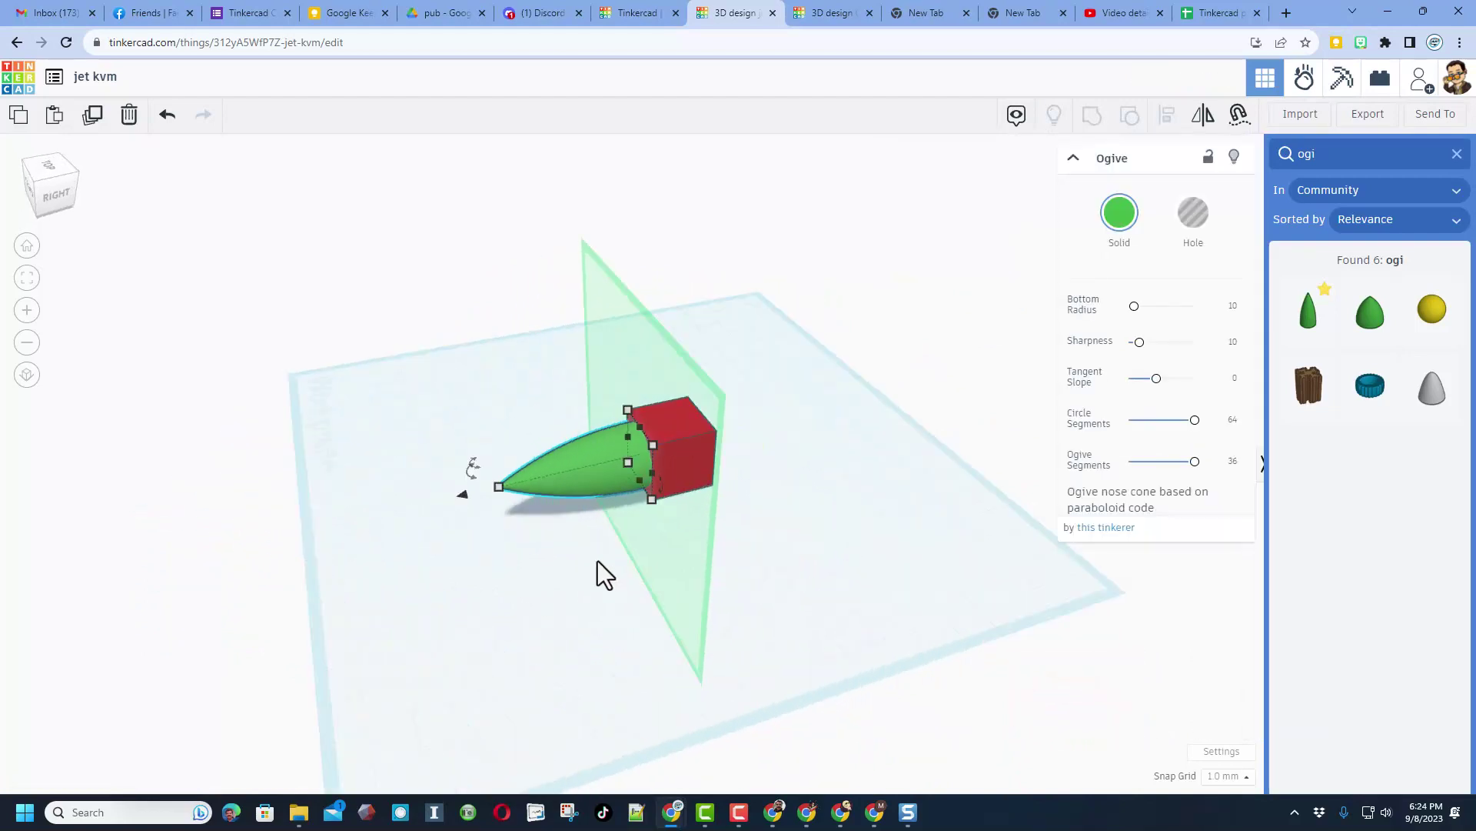
left_click(593, 567)
left_click_drag(680, 472, 741, 336)
left_click(714, 595)
Step: Stretch the ogive lengthwise at its pointed end to make it longer
right_click_drag(715, 554, 534, 445)
left_click(539, 473)
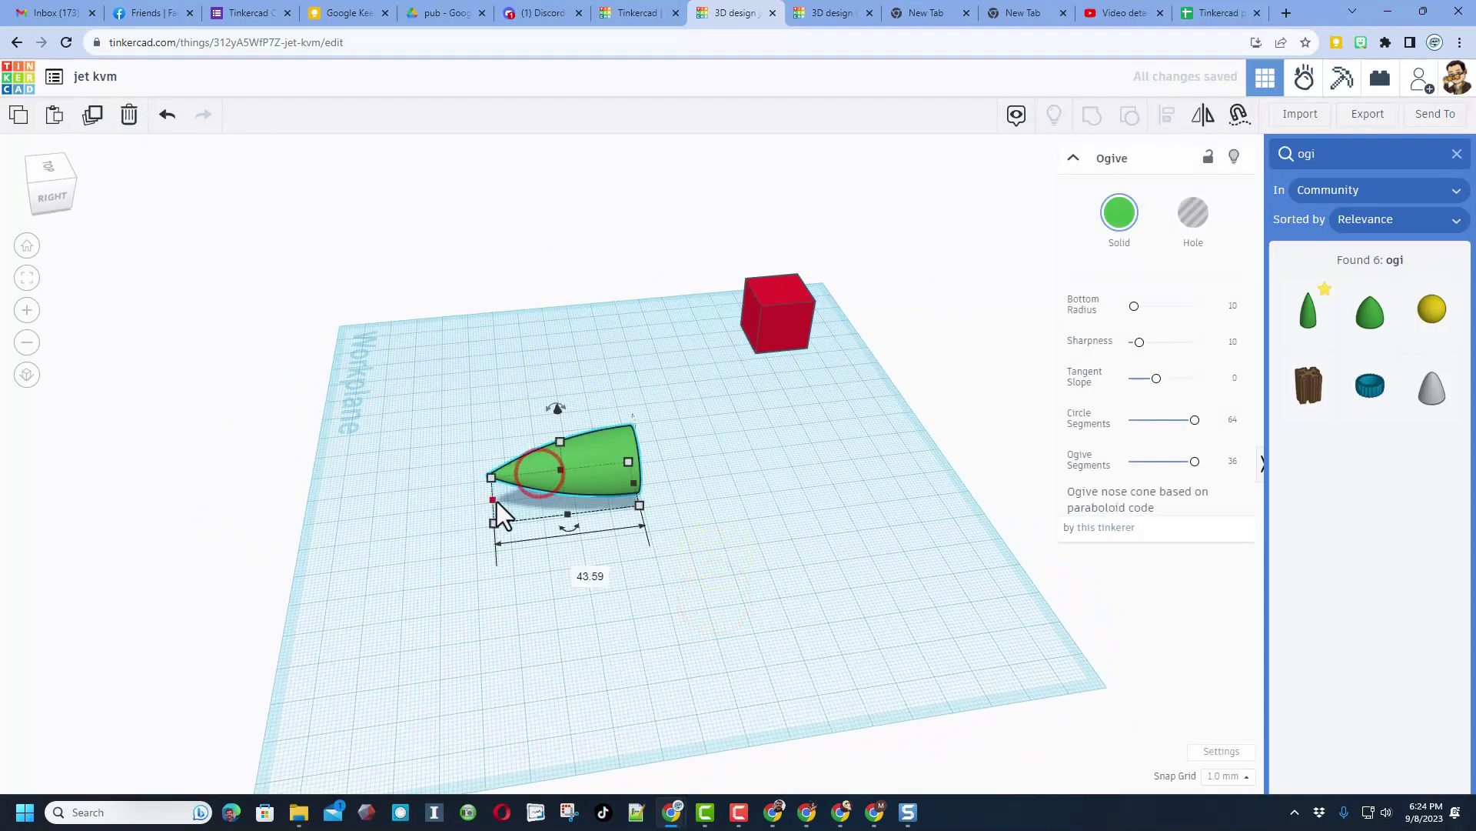
left_click_drag(495, 499, 446, 510)
left_click(649, 579)
Step: Duplicate the ogive in place and mirror the copy along its length
right_click_drag(575, 570, 553, 530)
left_click(572, 456)
key("ctrl+d")
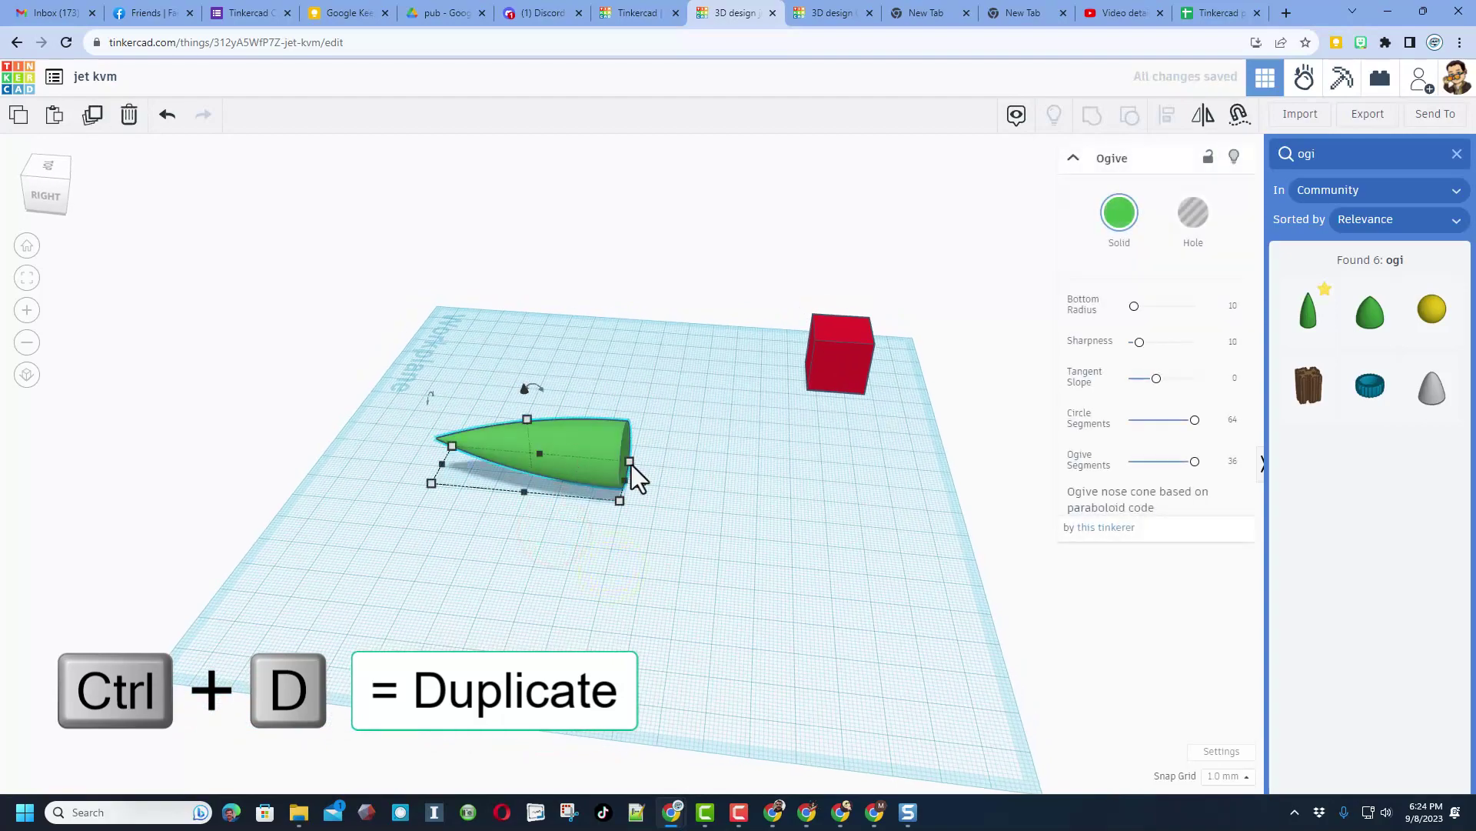
left_click(1202, 116)
left_click(543, 445)
Step: Place a workplane on the ogive's flat end face and drop both ogives onto it so their bases meet
right_click_drag(694, 552, 603, 560)
key("w")
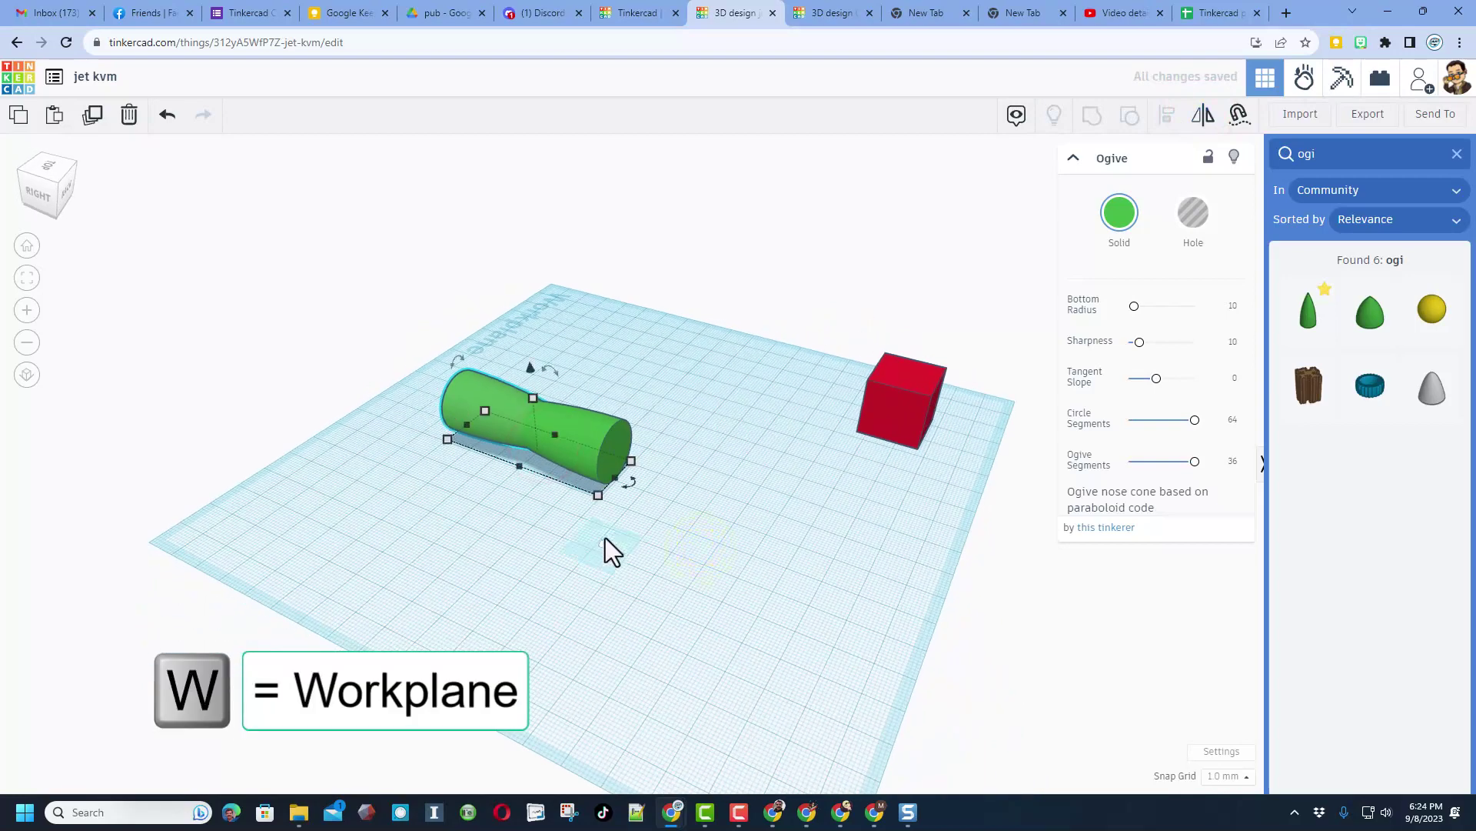
left_click(618, 448)
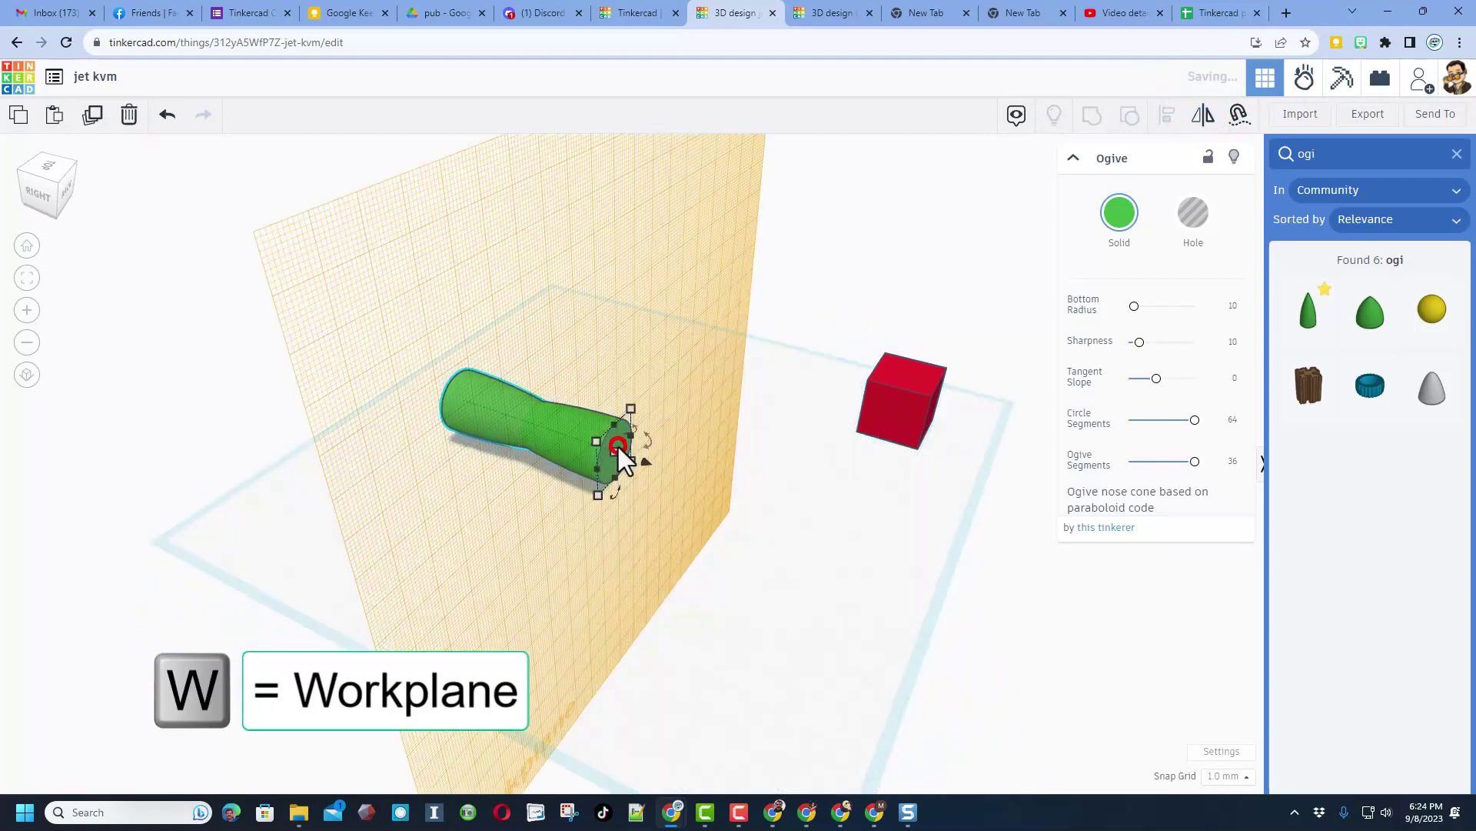
left_click(454, 396)
key("d")
left_click(368, 389)
left_click(492, 381)
key("d")
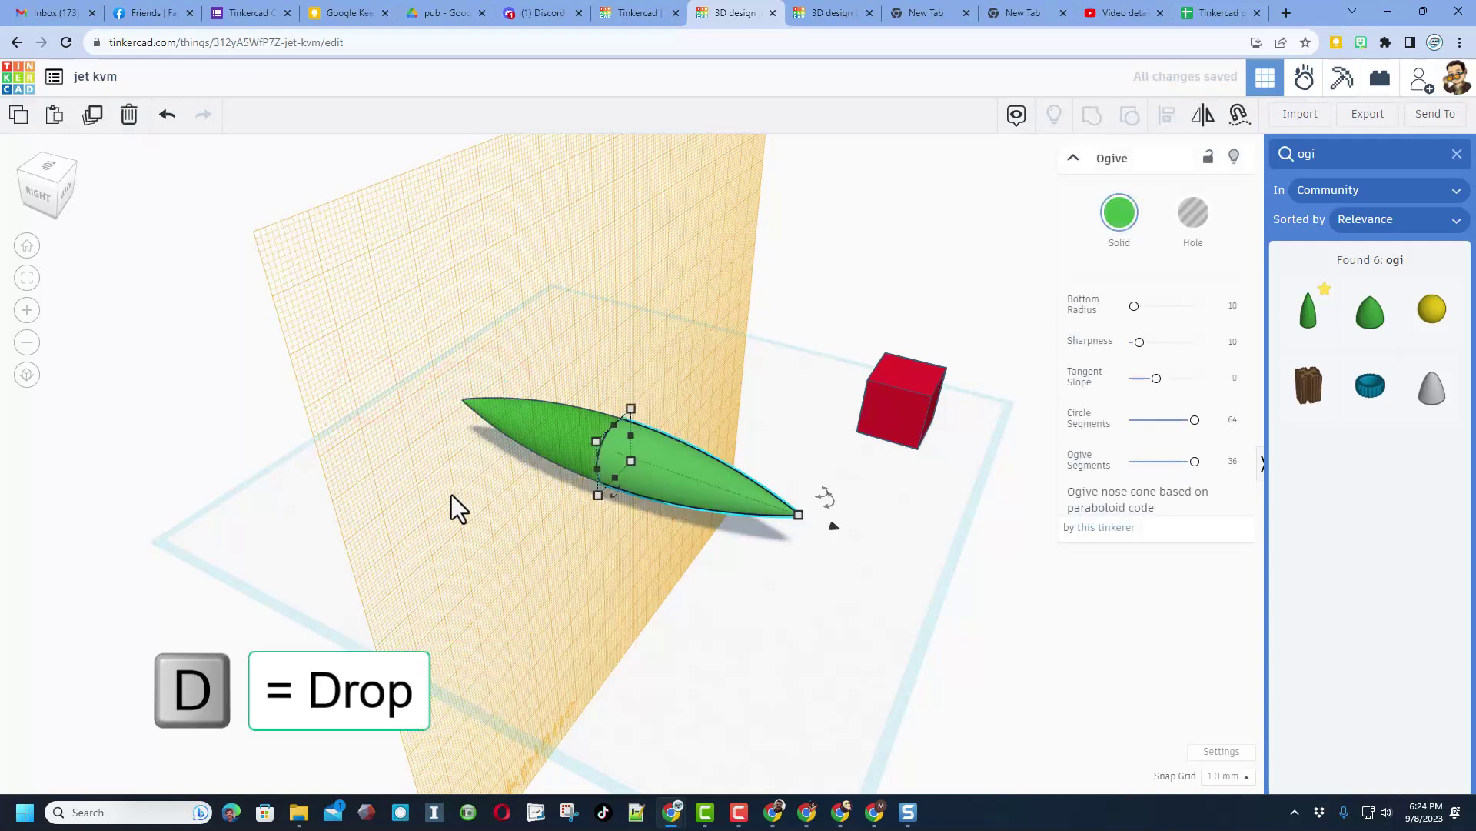
left_click(451, 495)
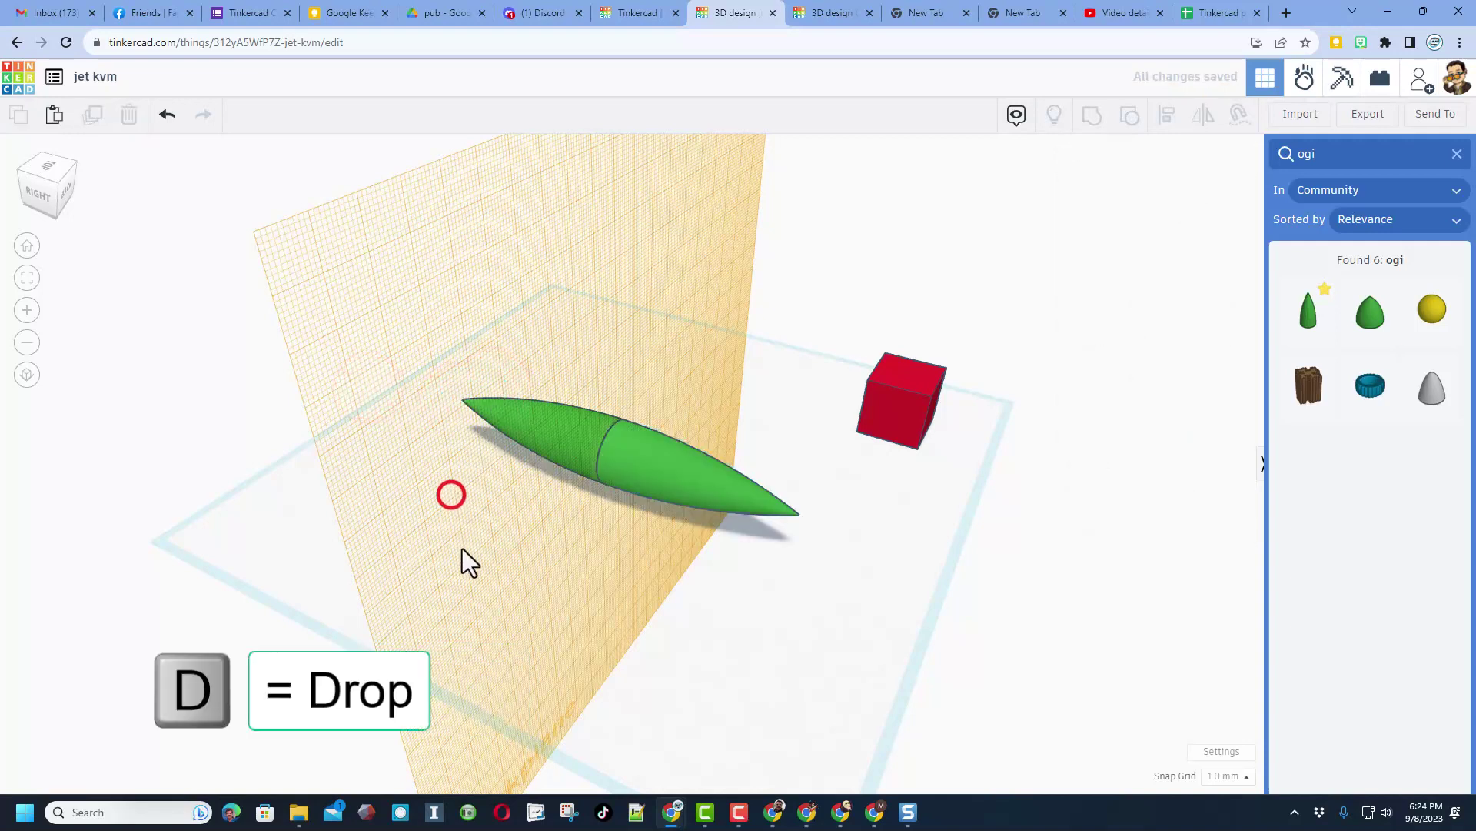
Step: Restore the original workplane and stretch the second ogive lengthwise at its pointed end
left_click(663, 614)
left_click(725, 463)
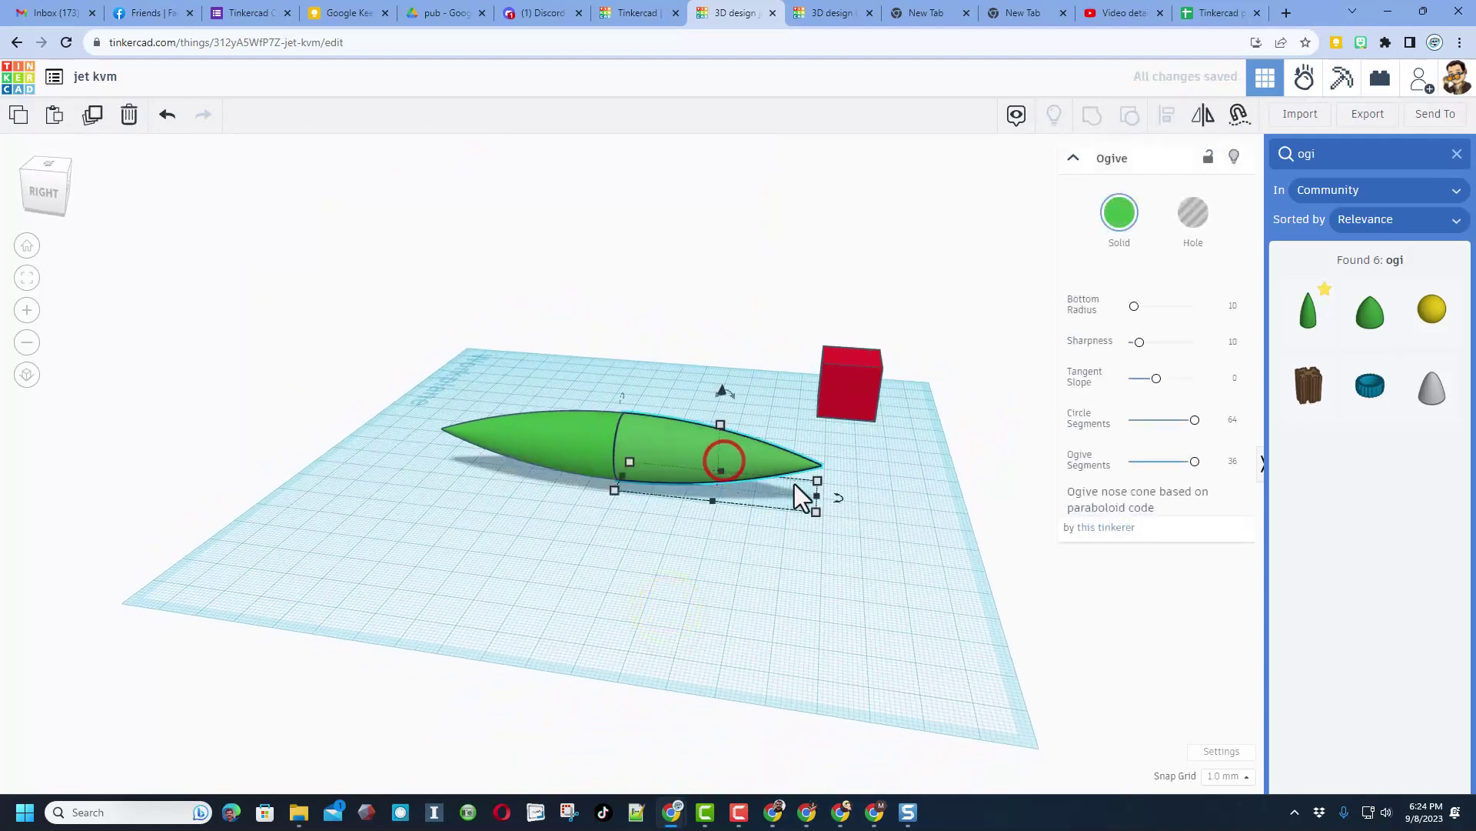
left_click_drag(814, 501, 885, 513)
right_click_drag(720, 570, 773, 568)
left_click(773, 568)
Step: Select both ogives and group them into a single fuselage shape
left_click_drag(557, 404, 712, 515)
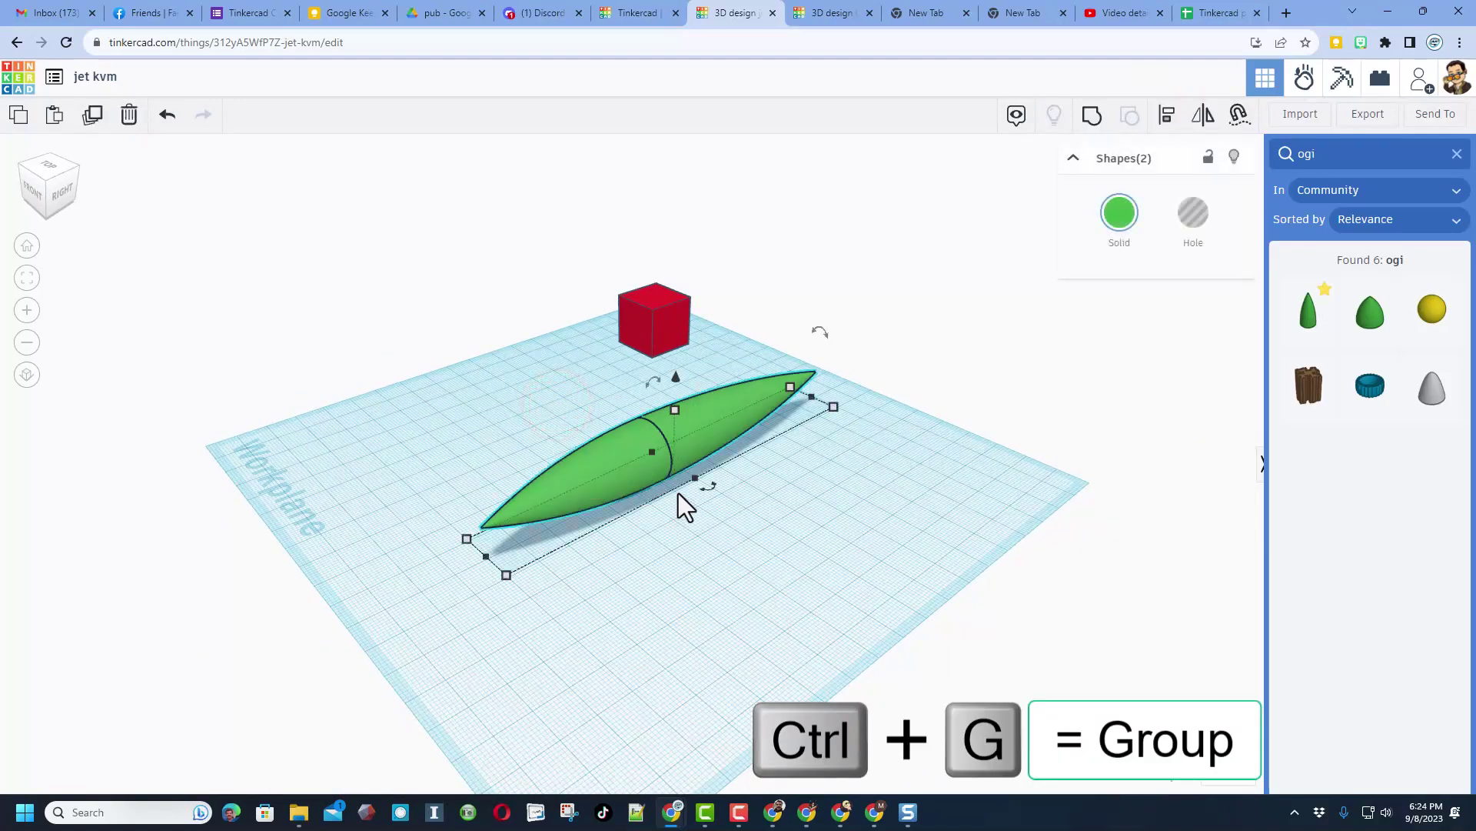
key("ctrl+g")
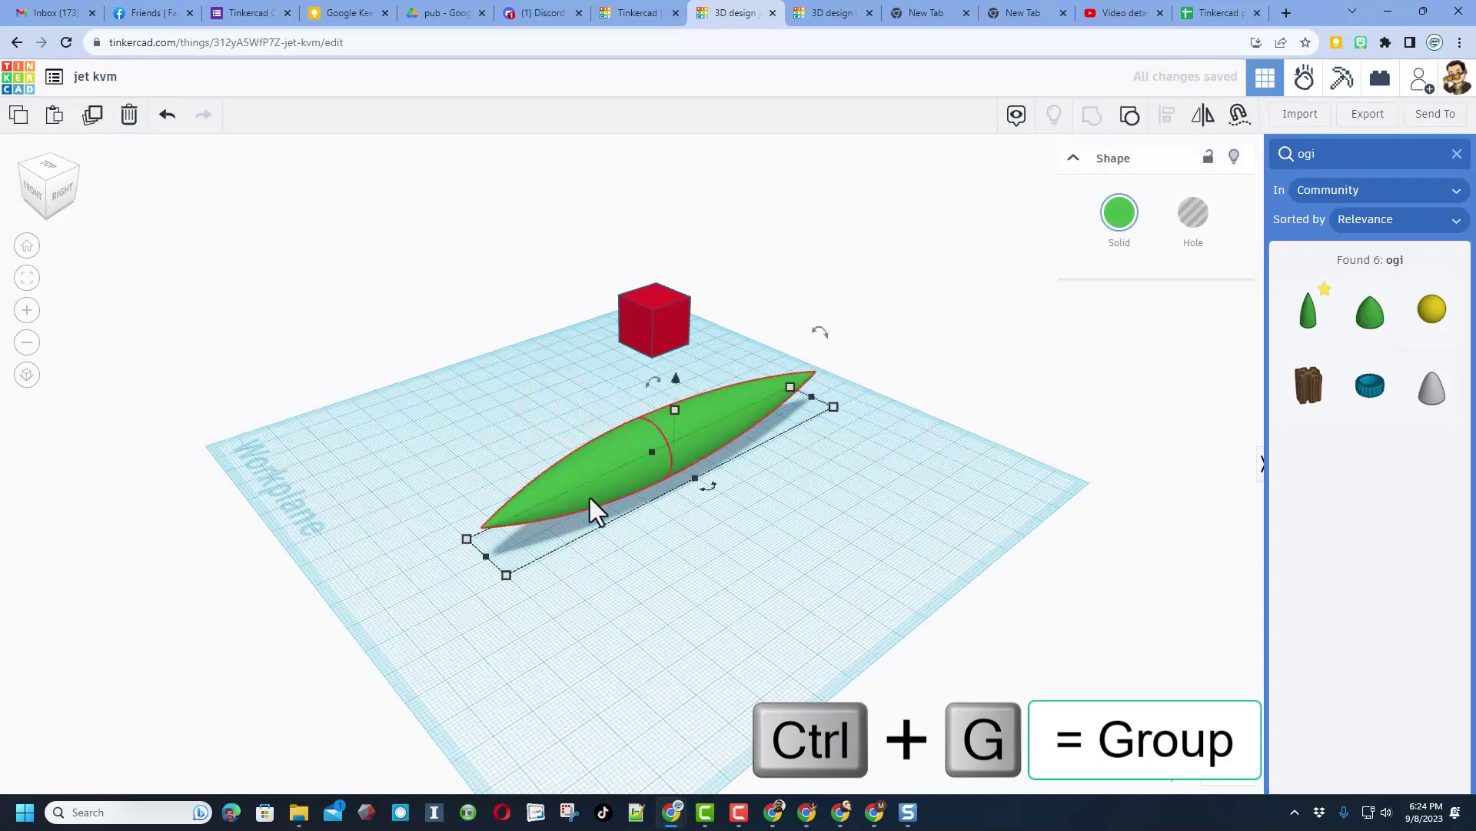
right_click_drag(606, 496, 635, 463)
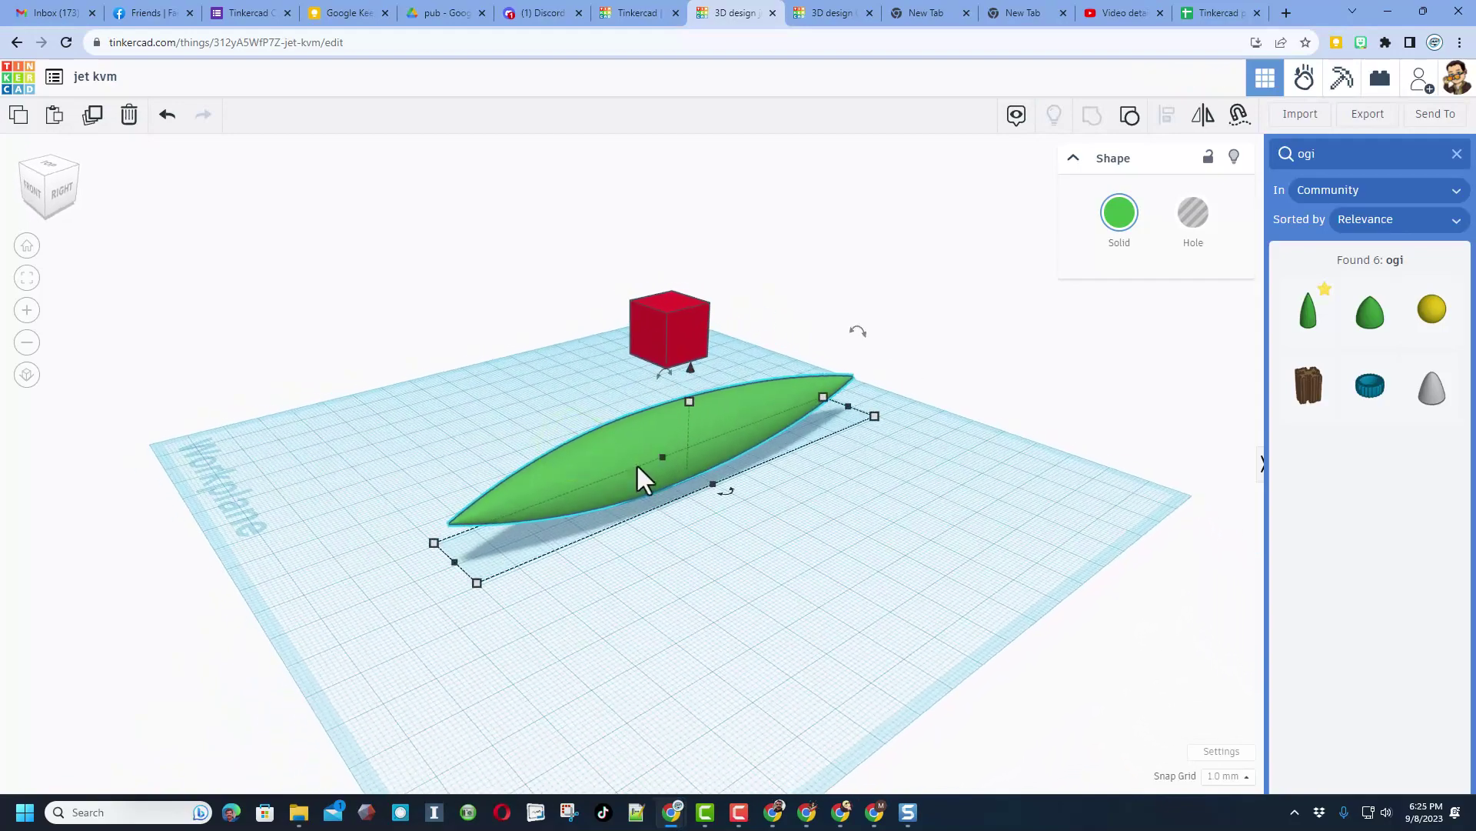
Step: Duplicate the red box, move the copy beside the fuselage and turn it into a hole
left_click(702, 332)
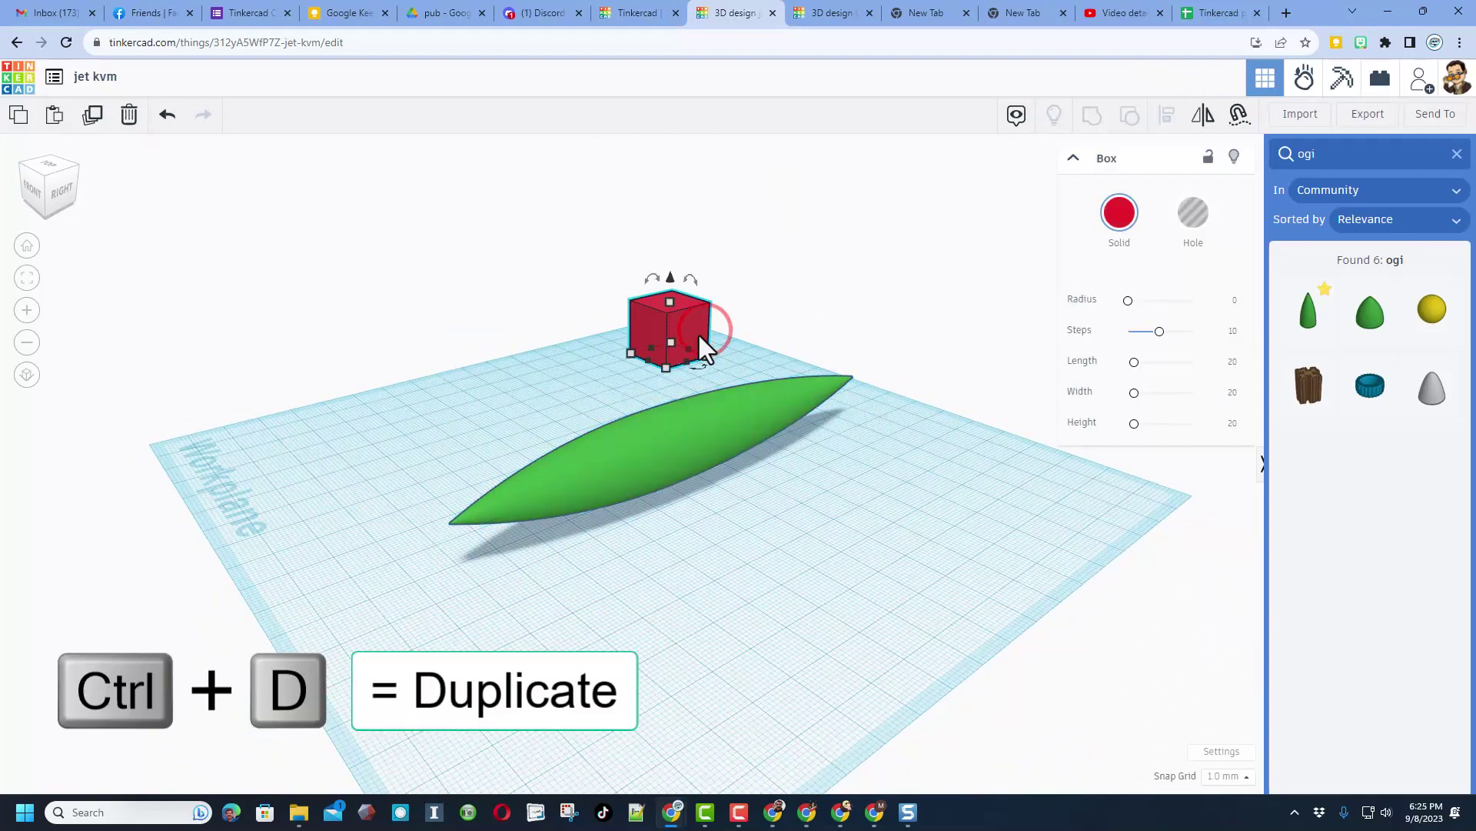
key("ctrl+d")
left_click_drag(699, 336, 796, 480)
left_click(1182, 247)
left_click(873, 599)
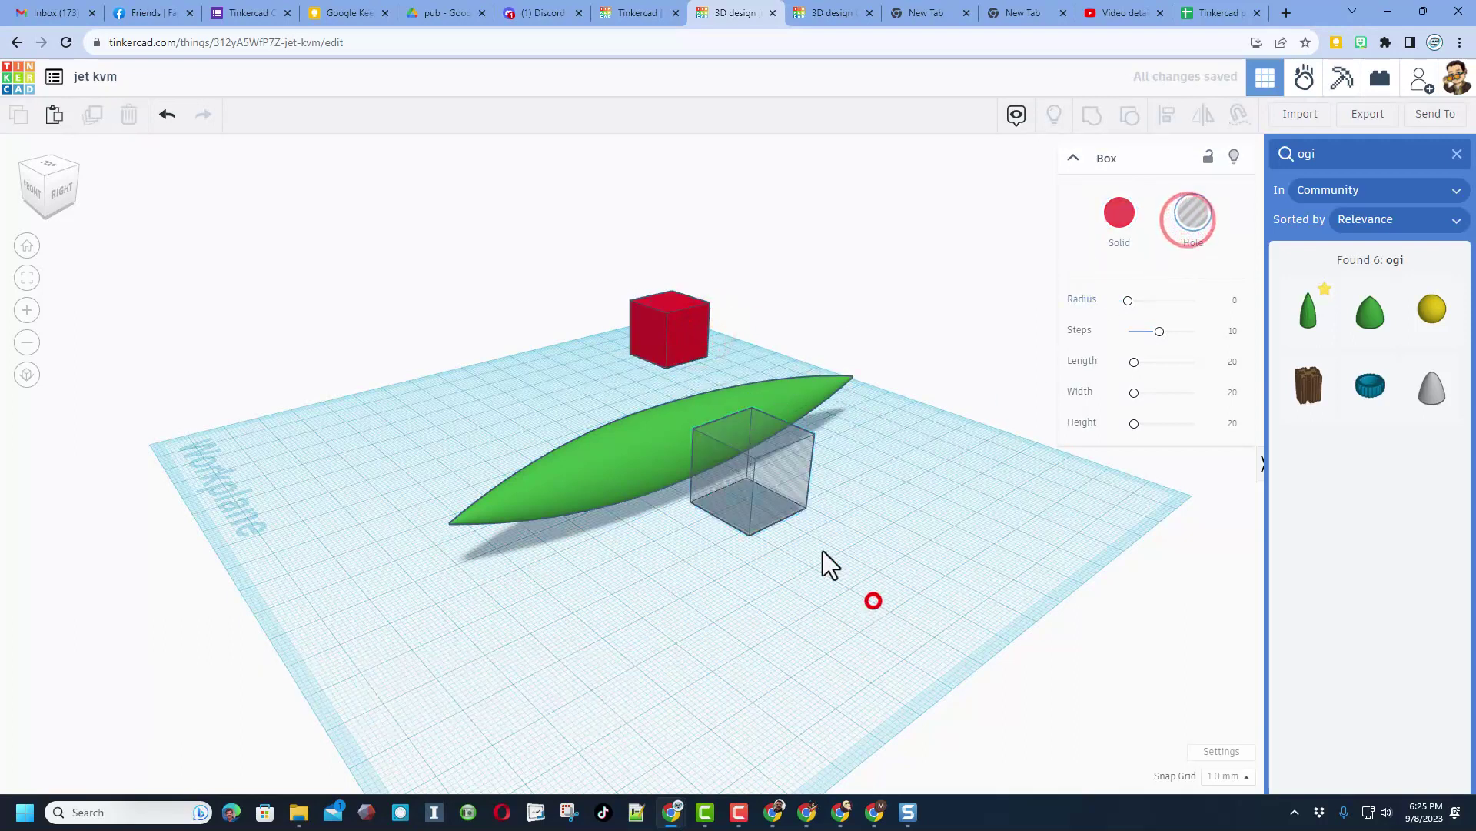
Step: Set the hole box's height to 10 mm, half the height of the fuselage
left_click(638, 459)
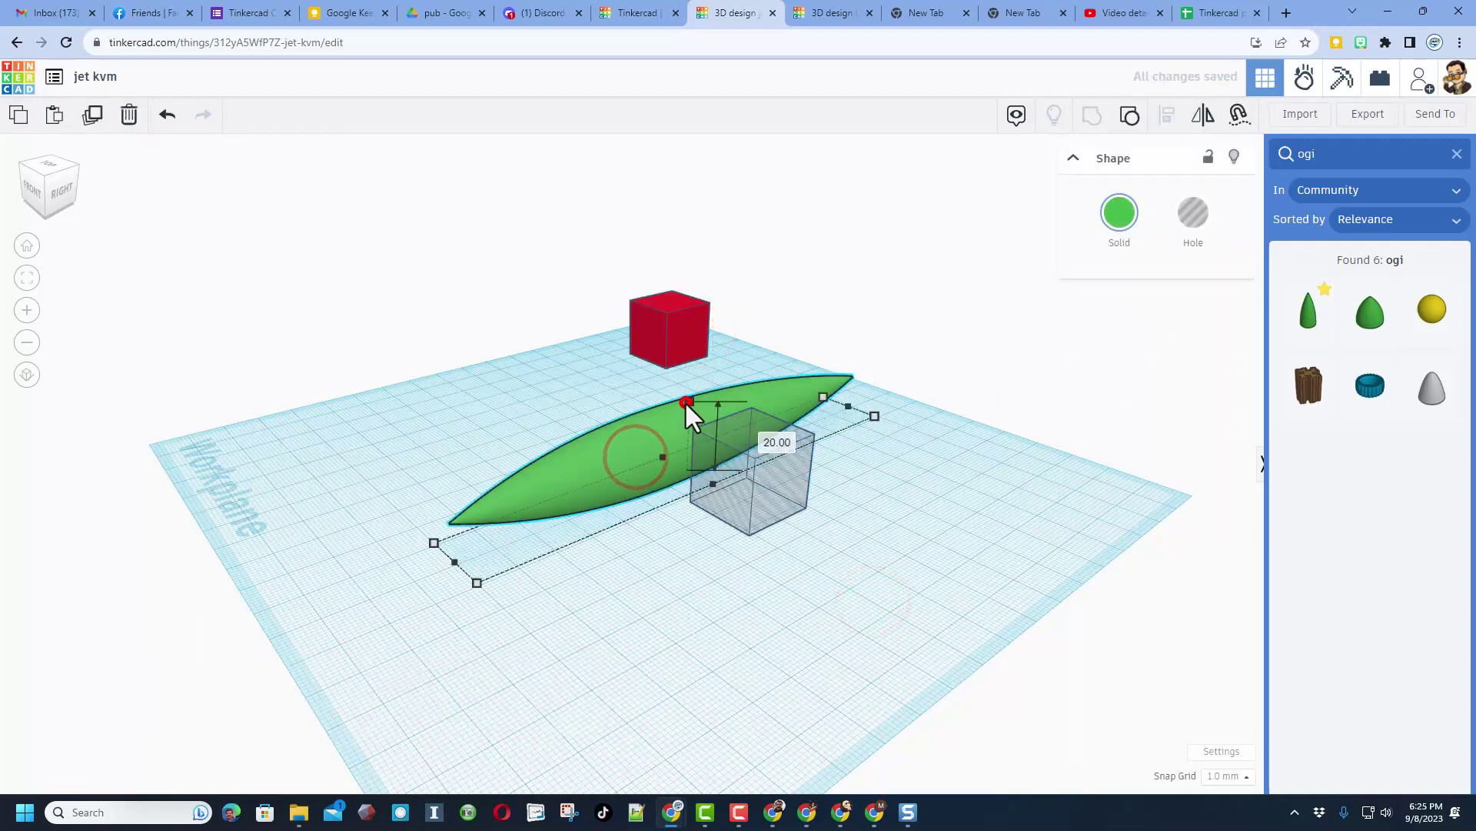
left_click(757, 473)
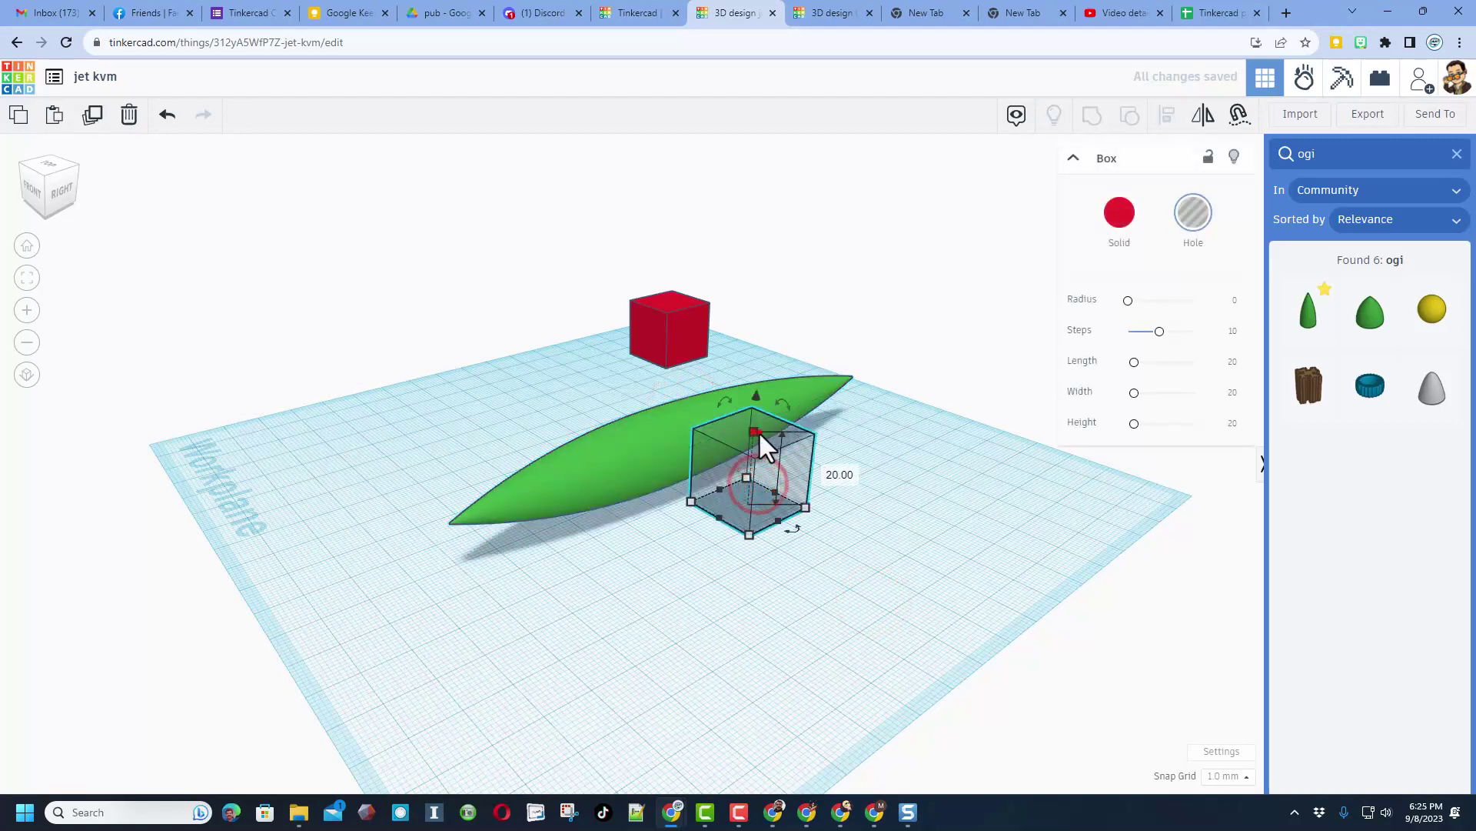
left_click(820, 471)
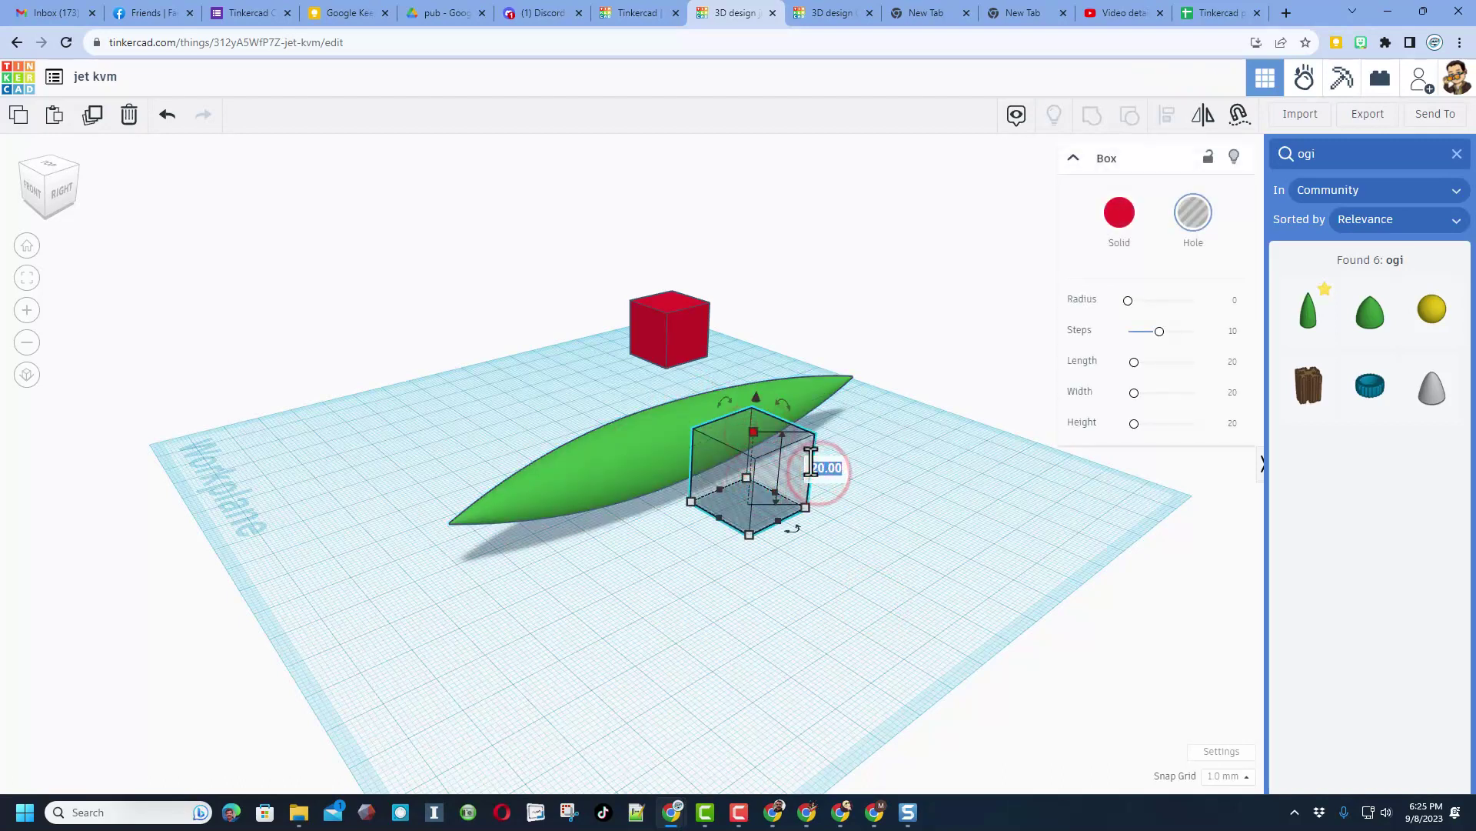
type("10")
key("Return")
Step: Stretch the hole box over the fuselage's full footprint and group both to cut away the fuselage's lower half
left_click_drag(720, 518, 404, 588)
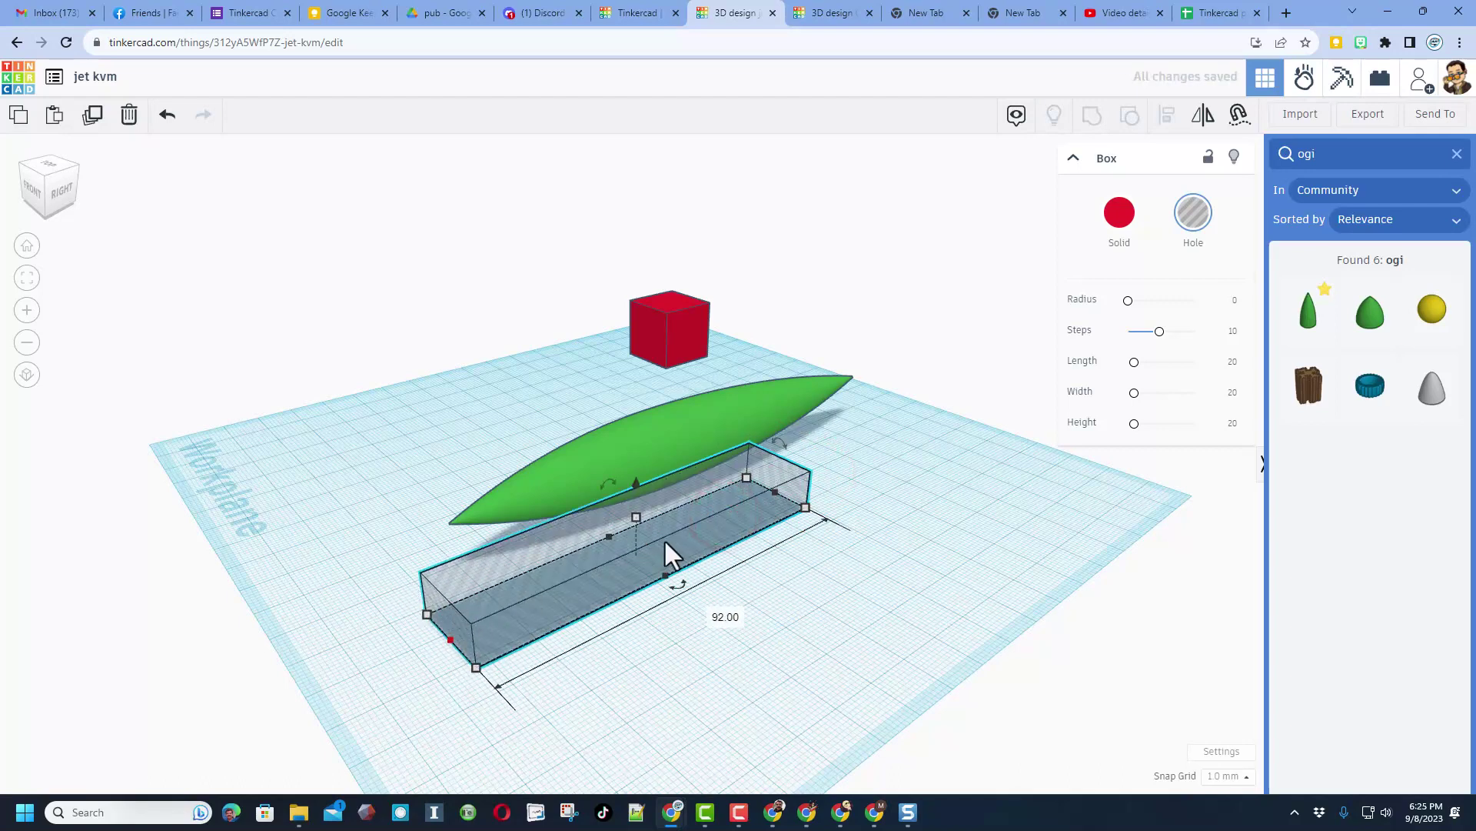
left_click_drag(777, 493, 910, 429)
right_click_drag(617, 519, 791, 523)
left_click_drag(726, 451, 661, 453)
left_click_drag(866, 367, 500, 526)
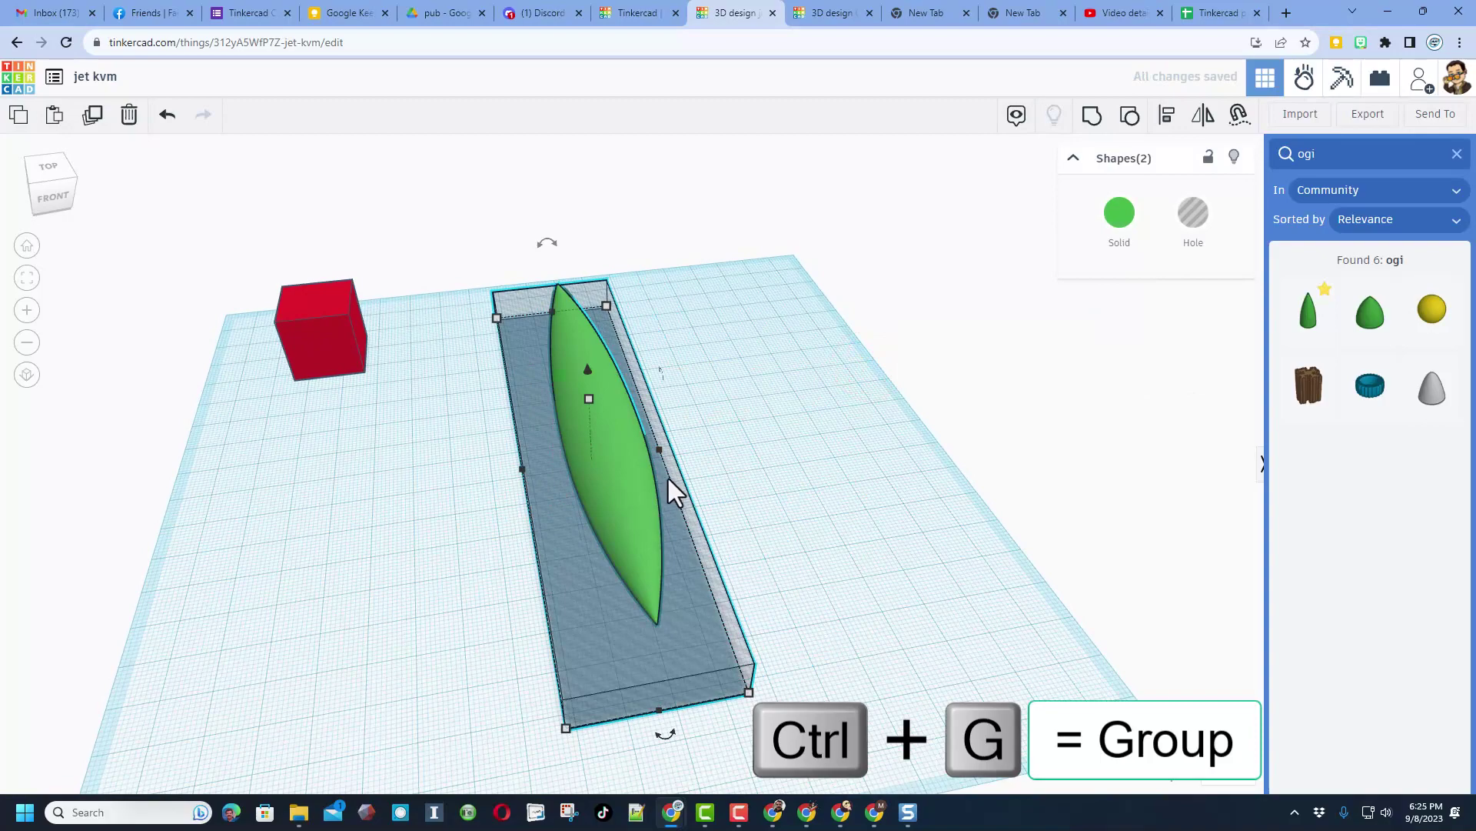
left_click(1093, 117)
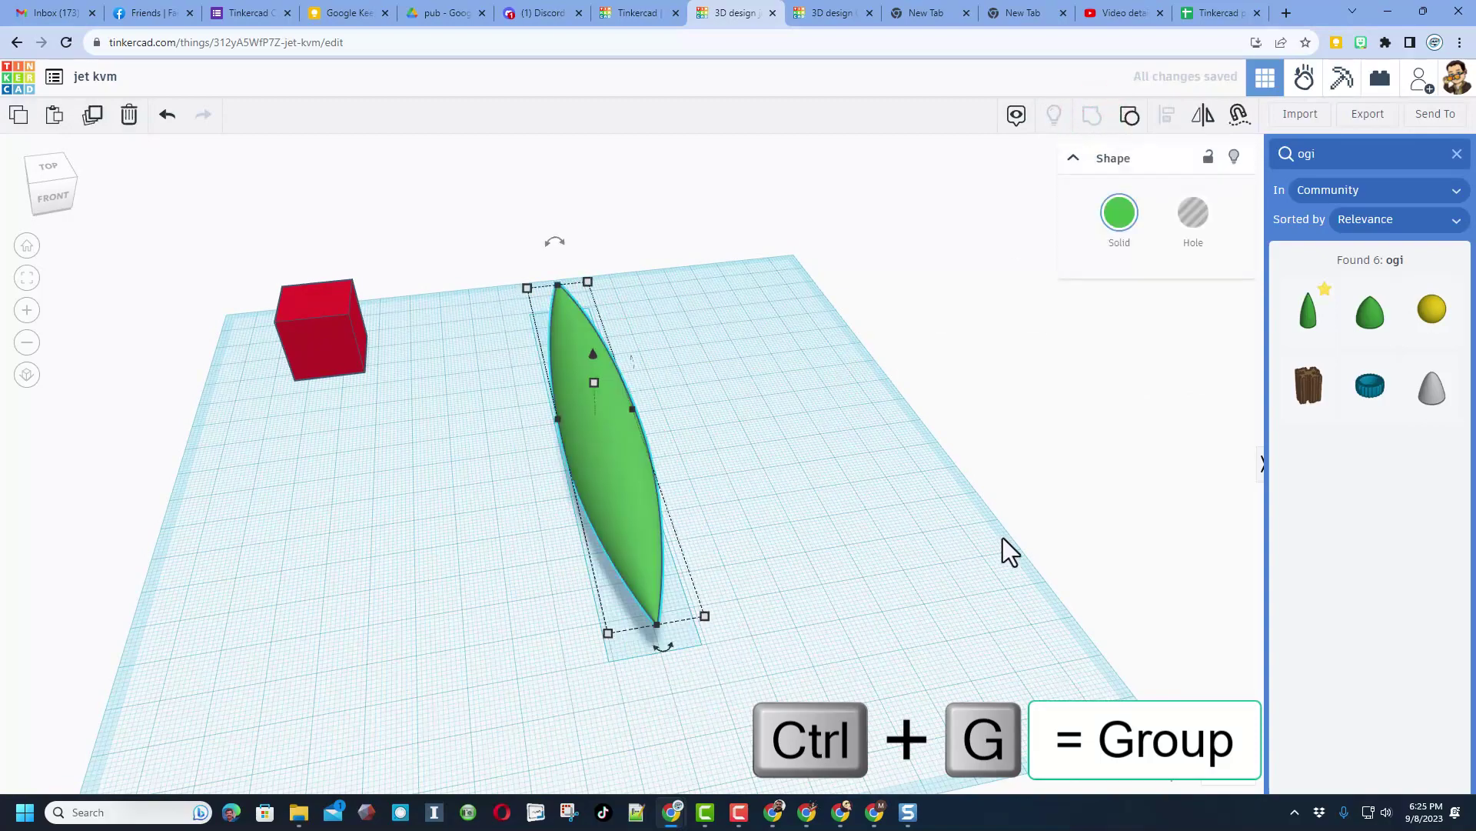
Step: Duplicate the green half fuselage in place and set the workplane on its flat underside
right_click_drag(1005, 550, 819, 506)
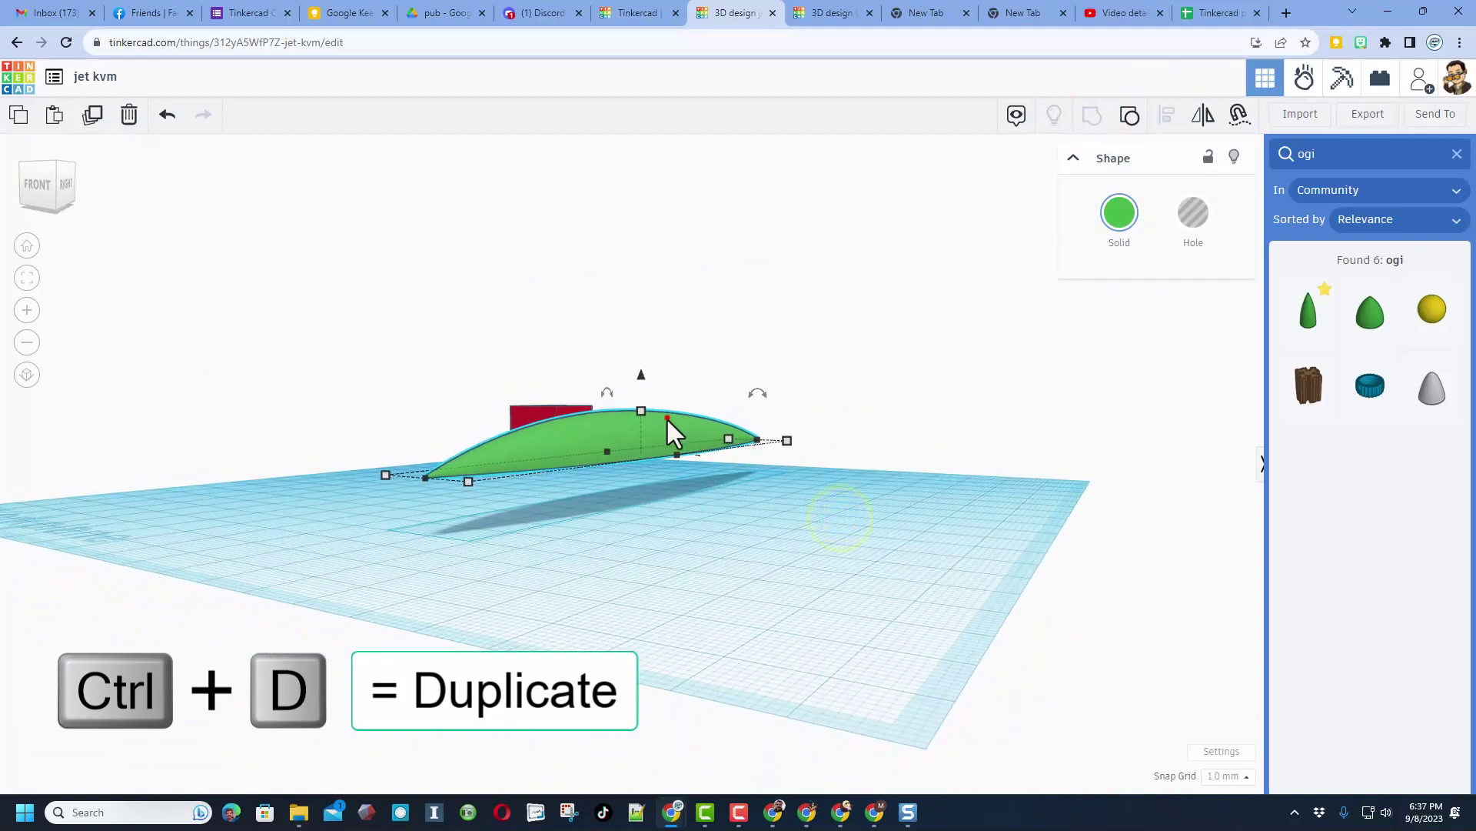
right_click_drag(737, 556, 663, 526)
key("w")
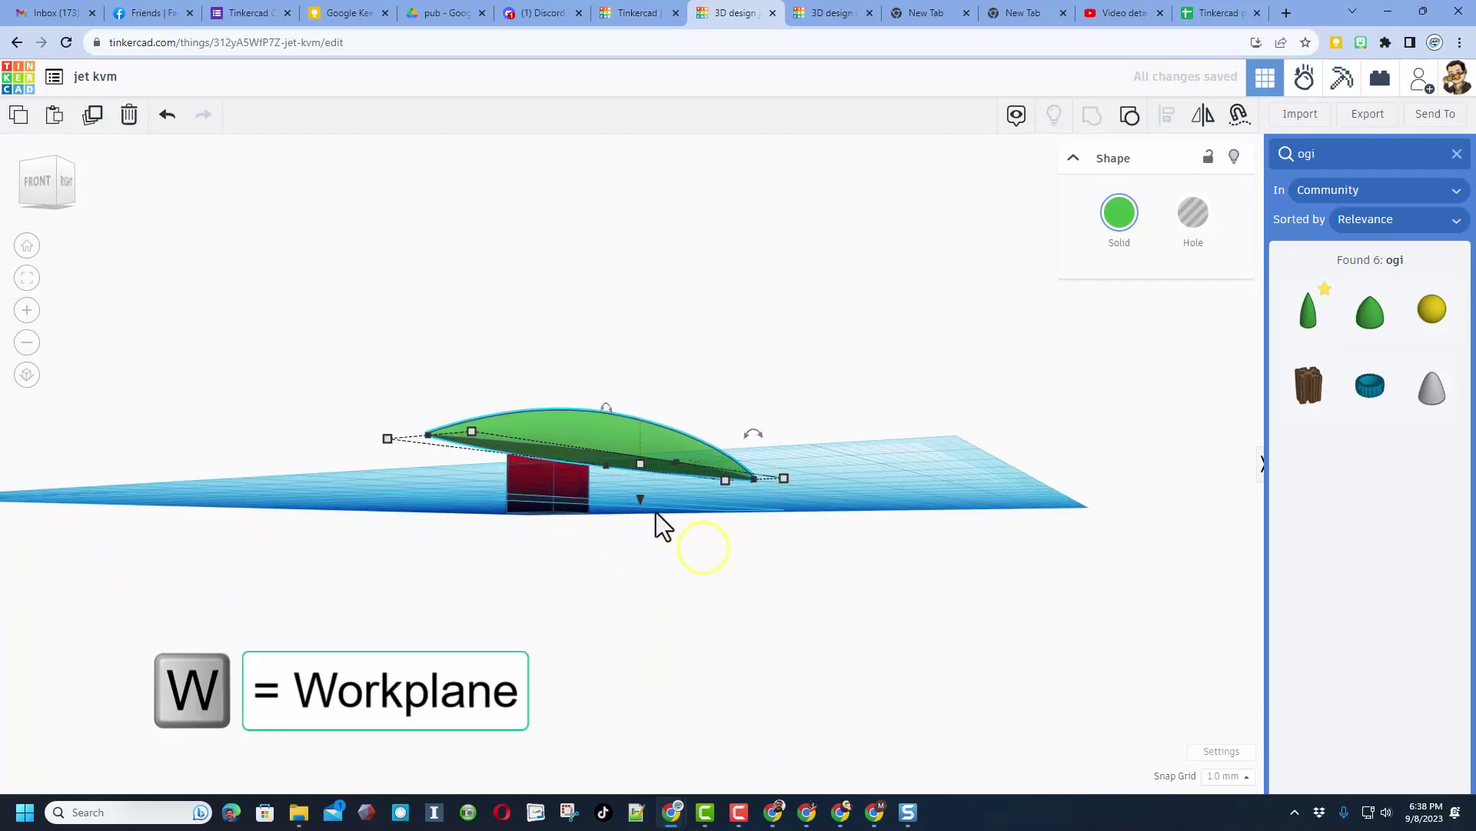
left_click(550, 449)
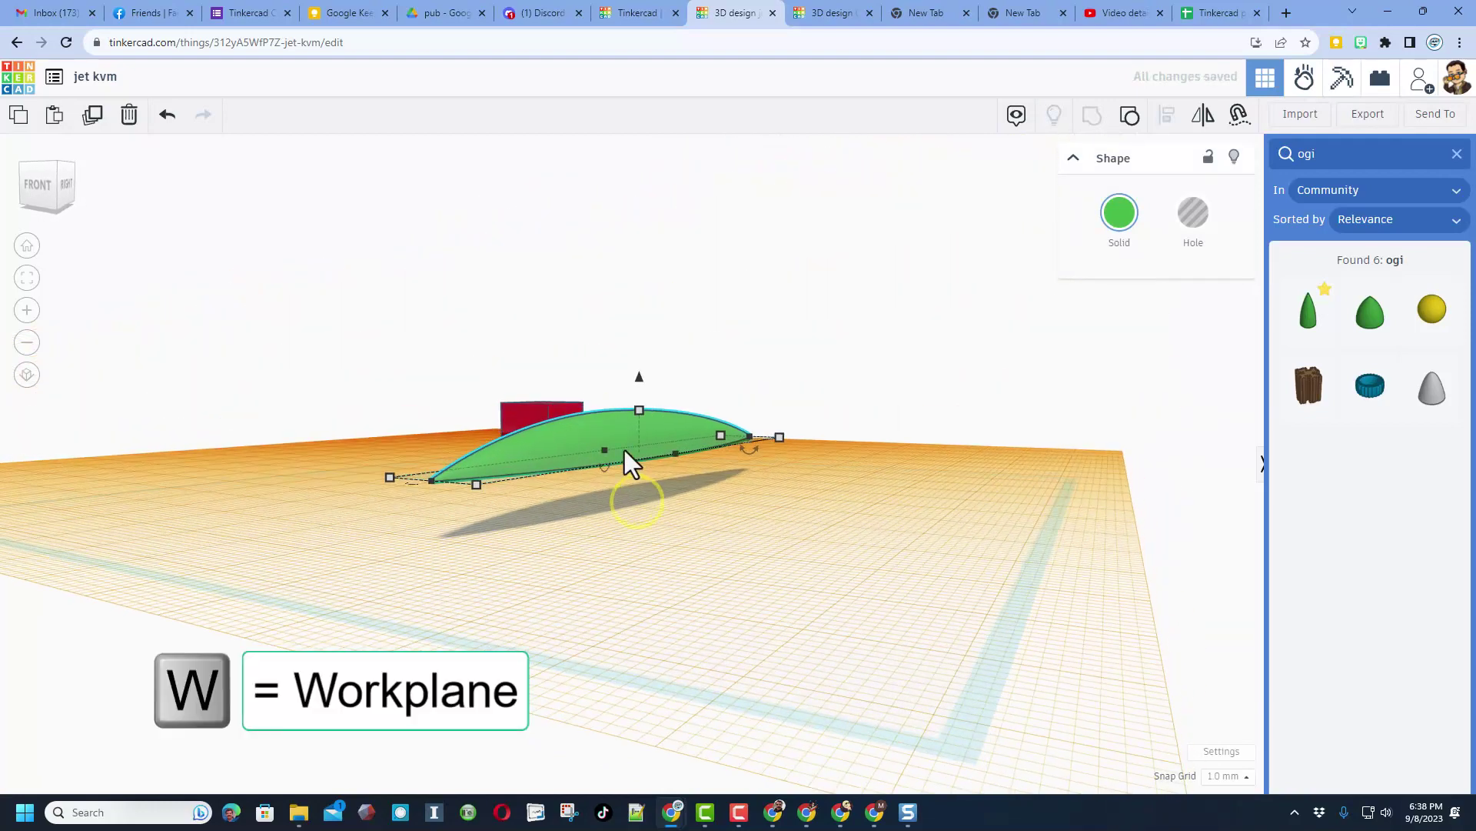
Step: Mirror the copied half vertically and drop it onto the workplane so it forms the fuselage's lower half
key("d")
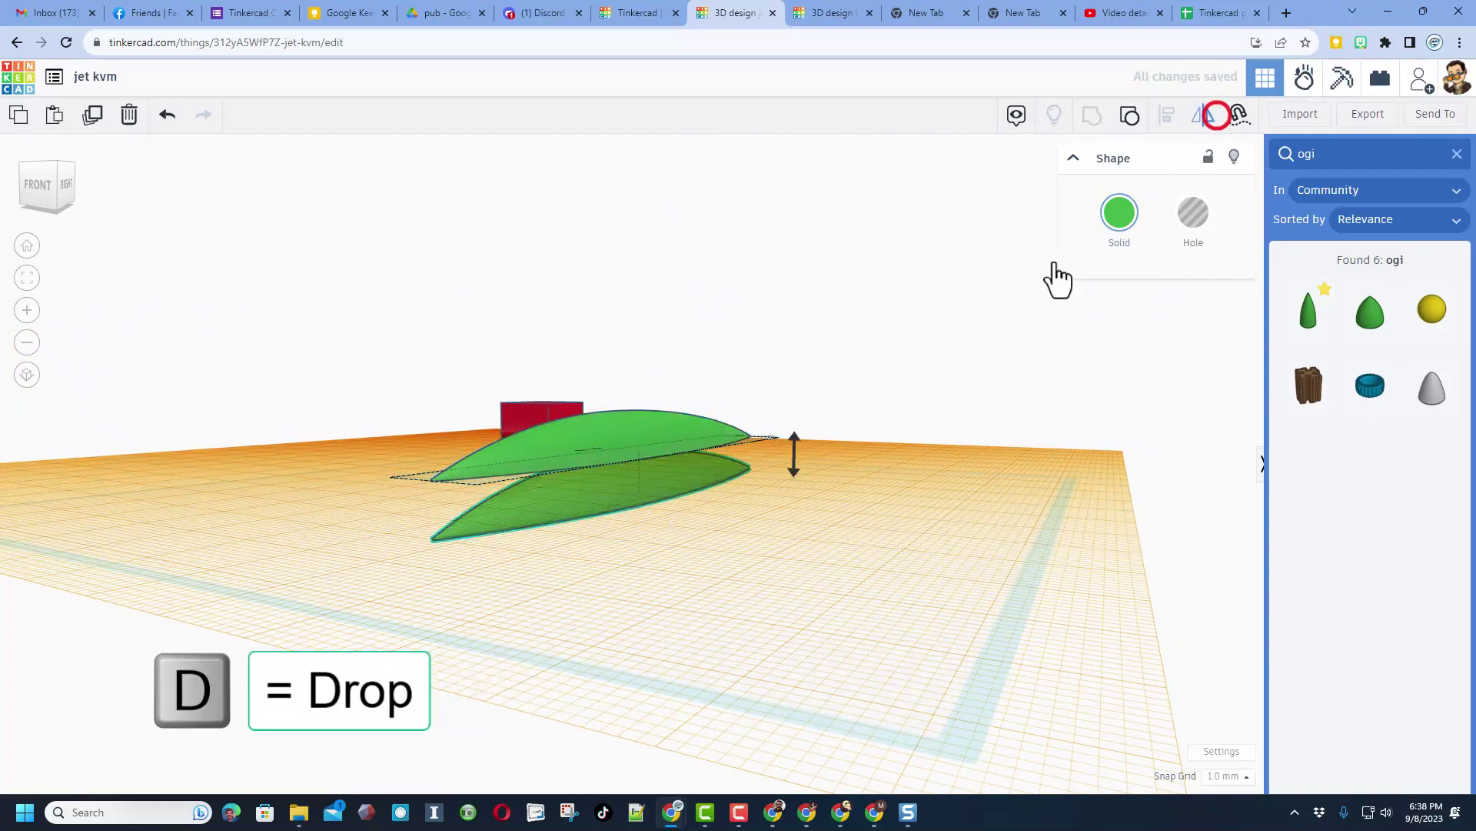
left_click(796, 462)
left_click(700, 529)
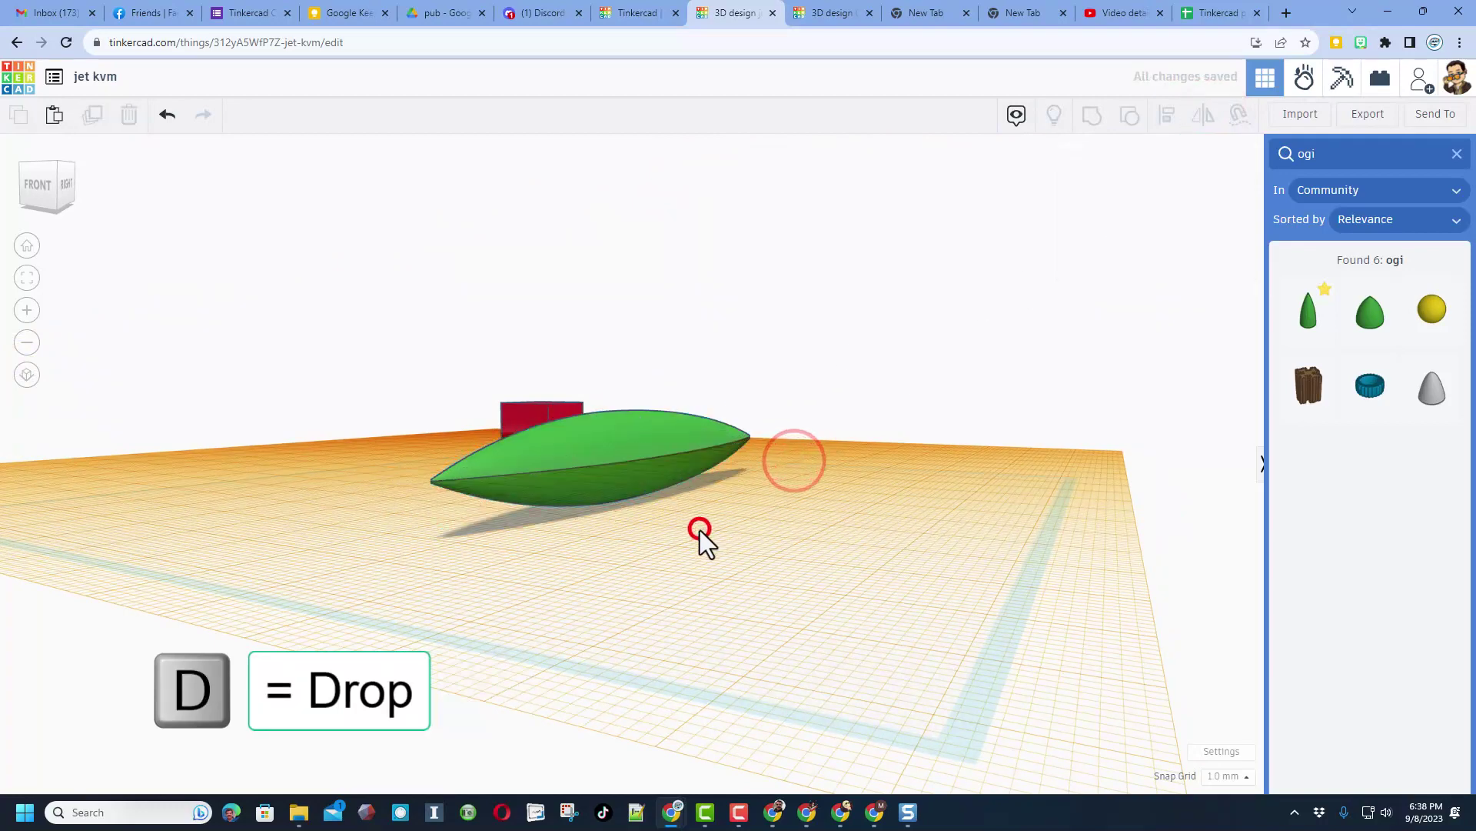
Step: Restore the default workplane and group the upper and lower halves into one flattened fuselage
right_click_drag(737, 528, 642, 470)
left_click(635, 483)
left_click_drag(638, 527, 638, 517)
left_click(956, 507)
right_click_drag(958, 501, 1058, 565)
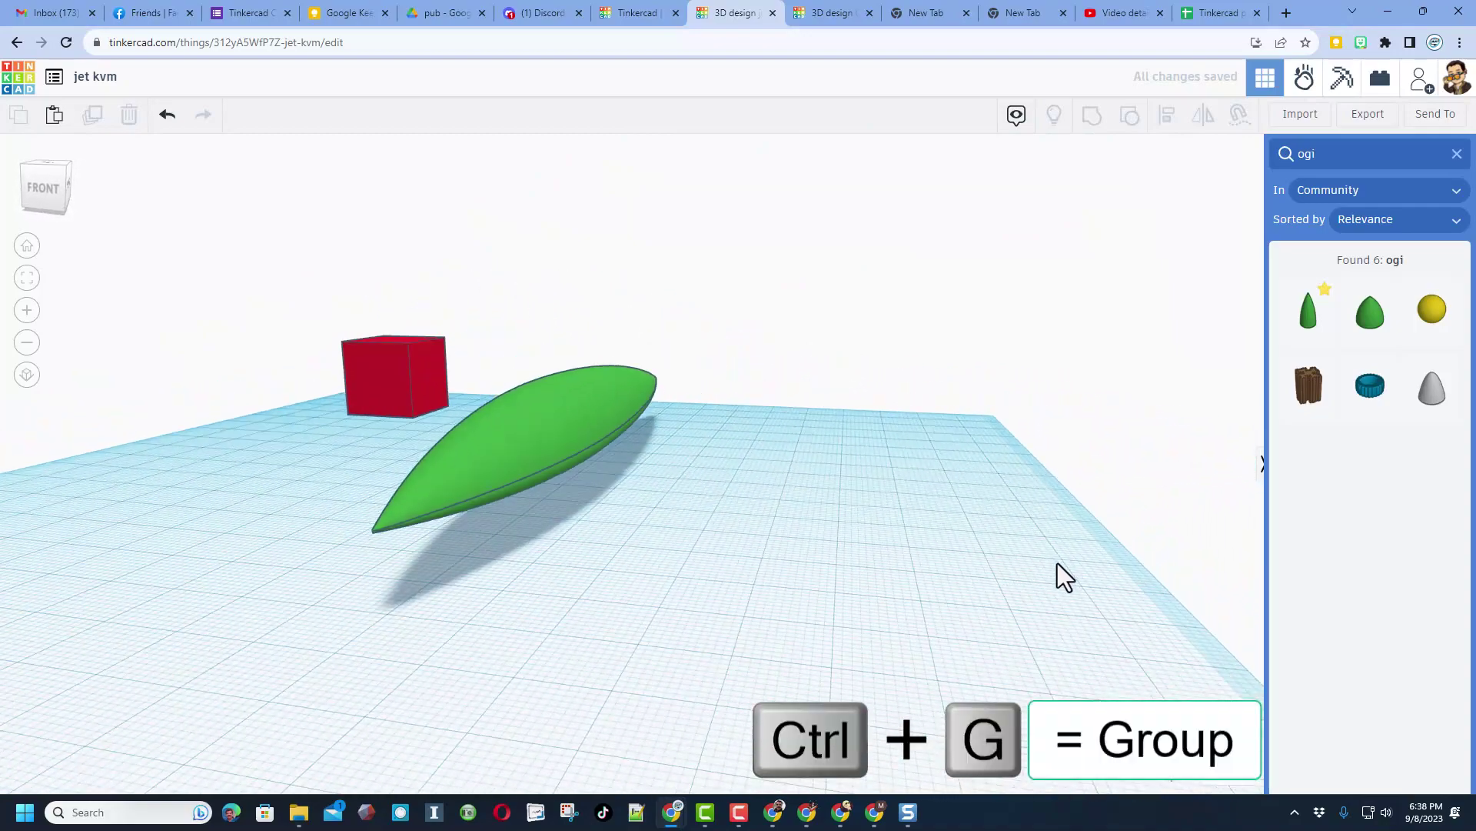
left_click_drag(705, 418, 544, 514)
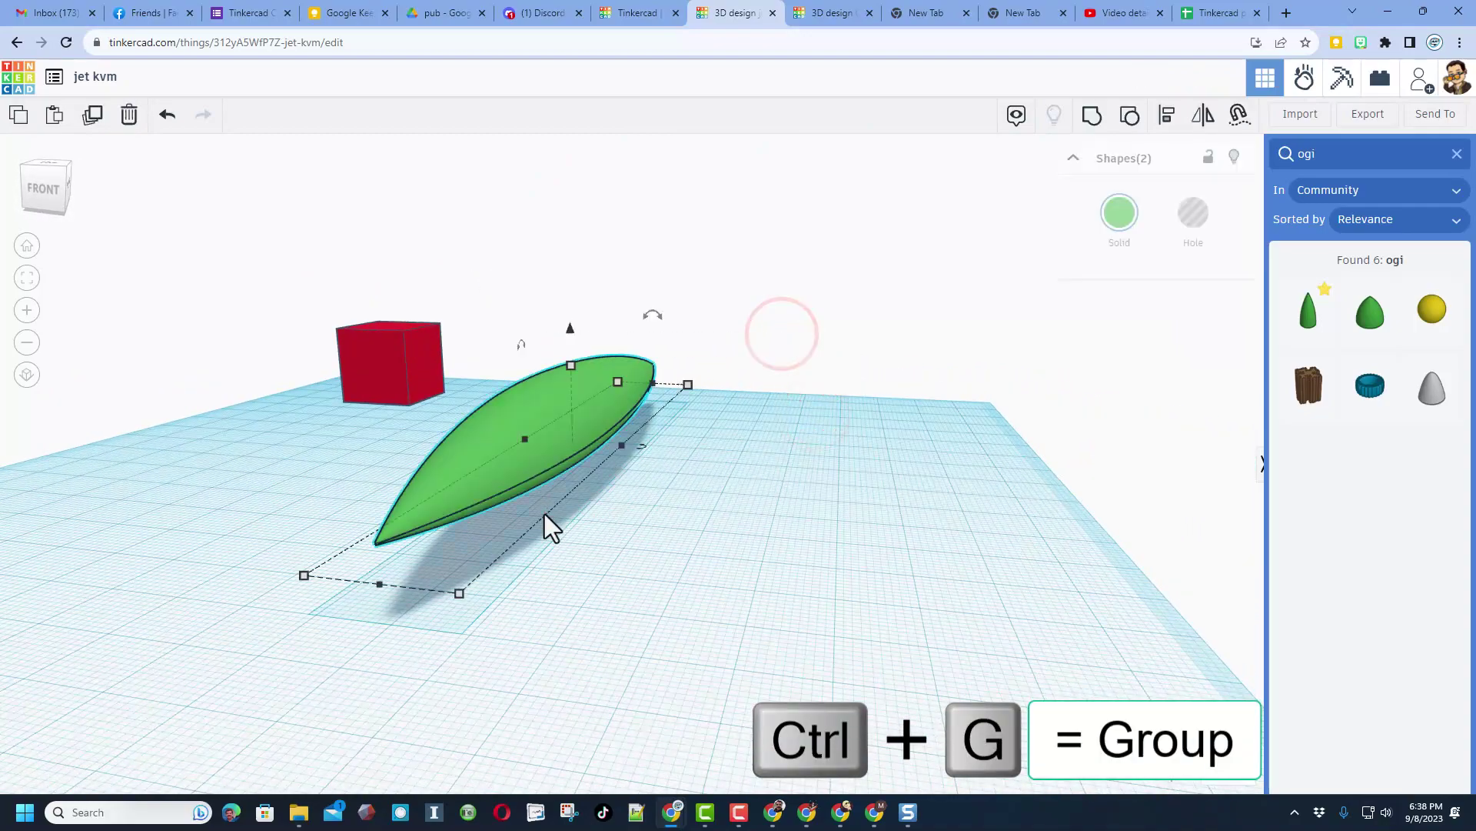
key("ctrl+g")
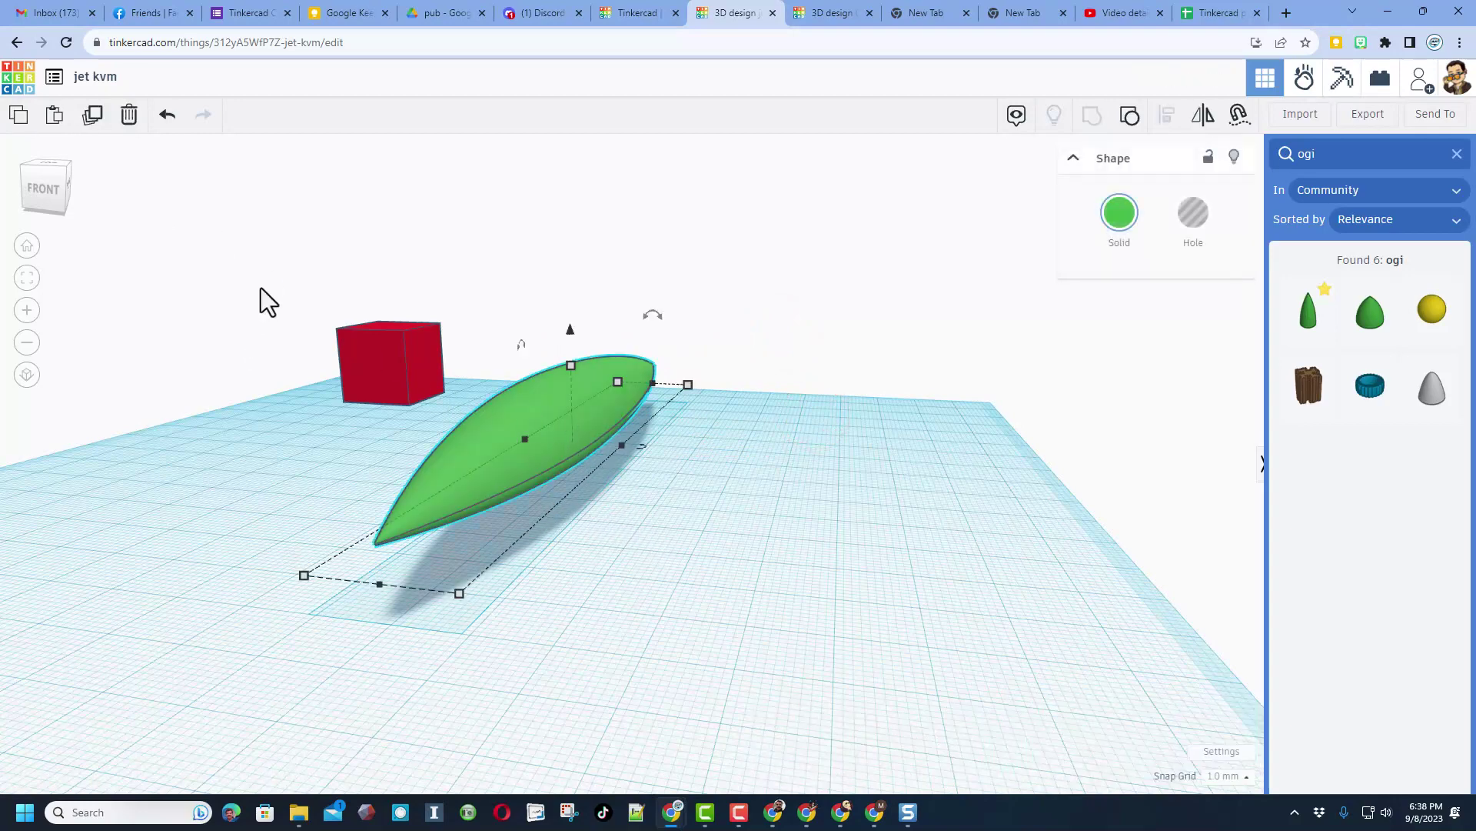
Step: Duplicate the green fuselage and move the copy clear of the original, on the side away from the red box
left_click(26, 246)
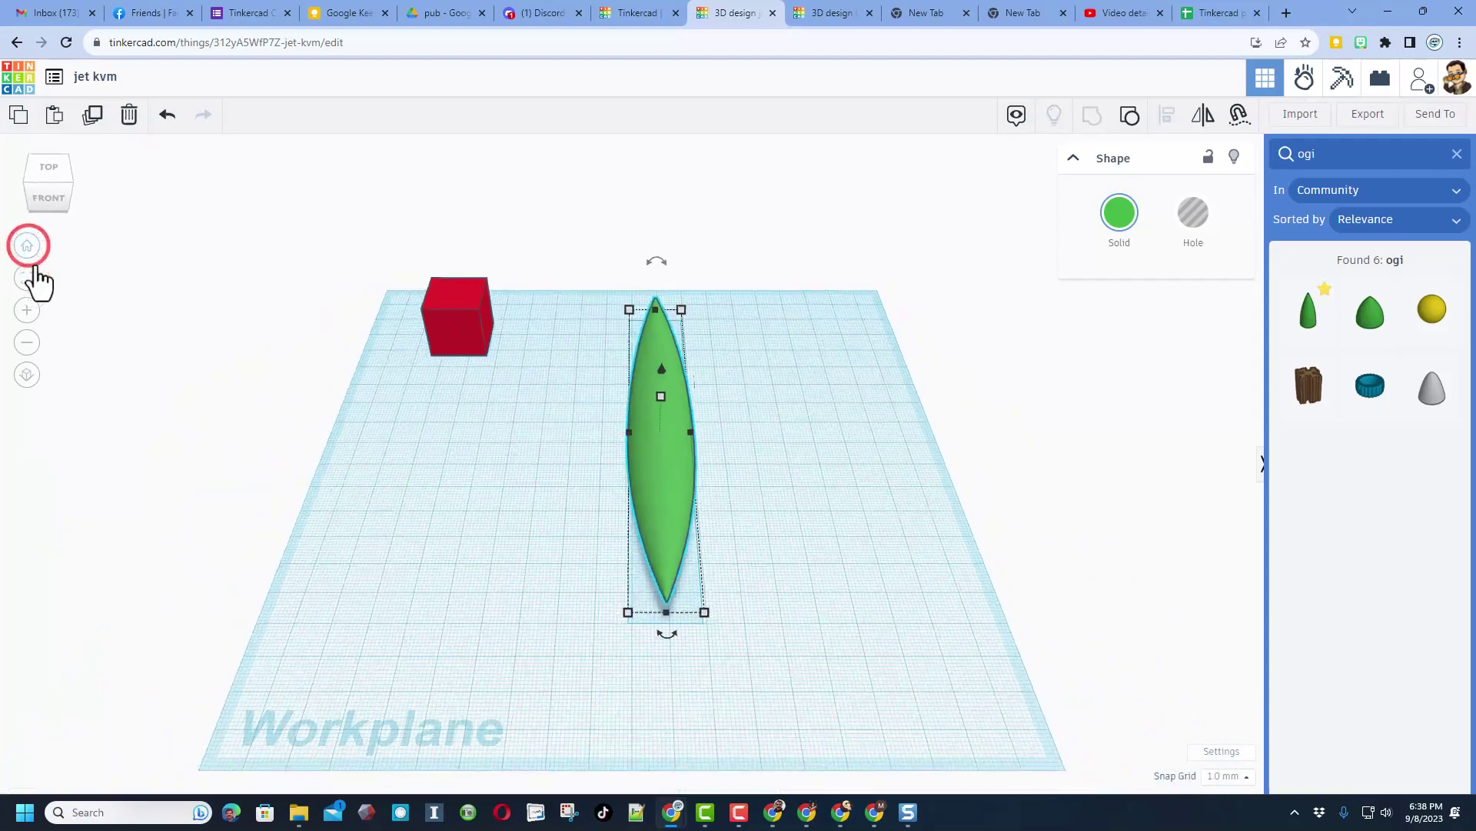
right_click_drag(805, 552, 595, 466)
key("ctrl+d")
left_click(628, 485)
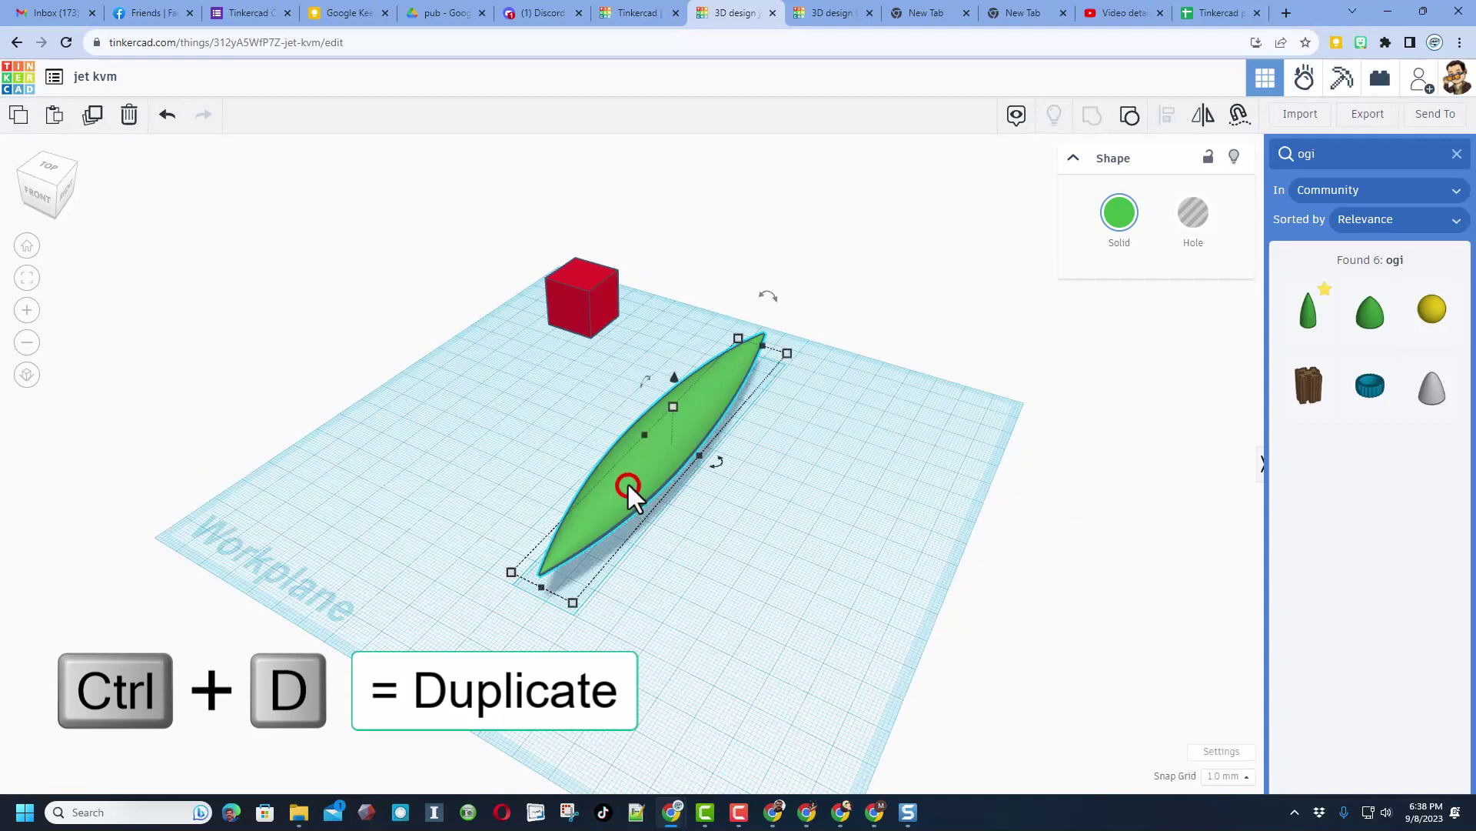
key("ctrl+d")
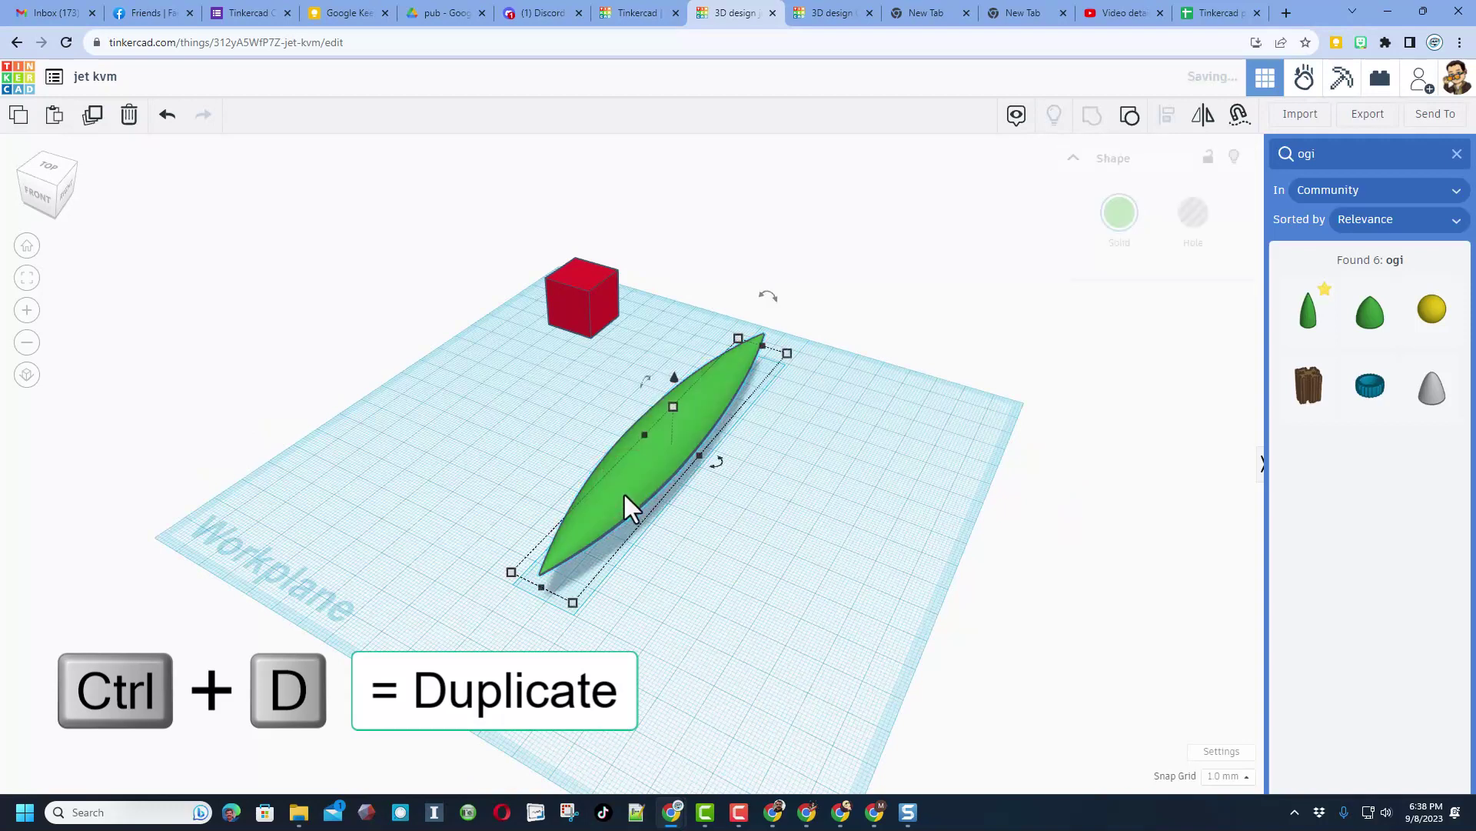
key("shift+Right")
key("shift+Right")
key("shift+Right")
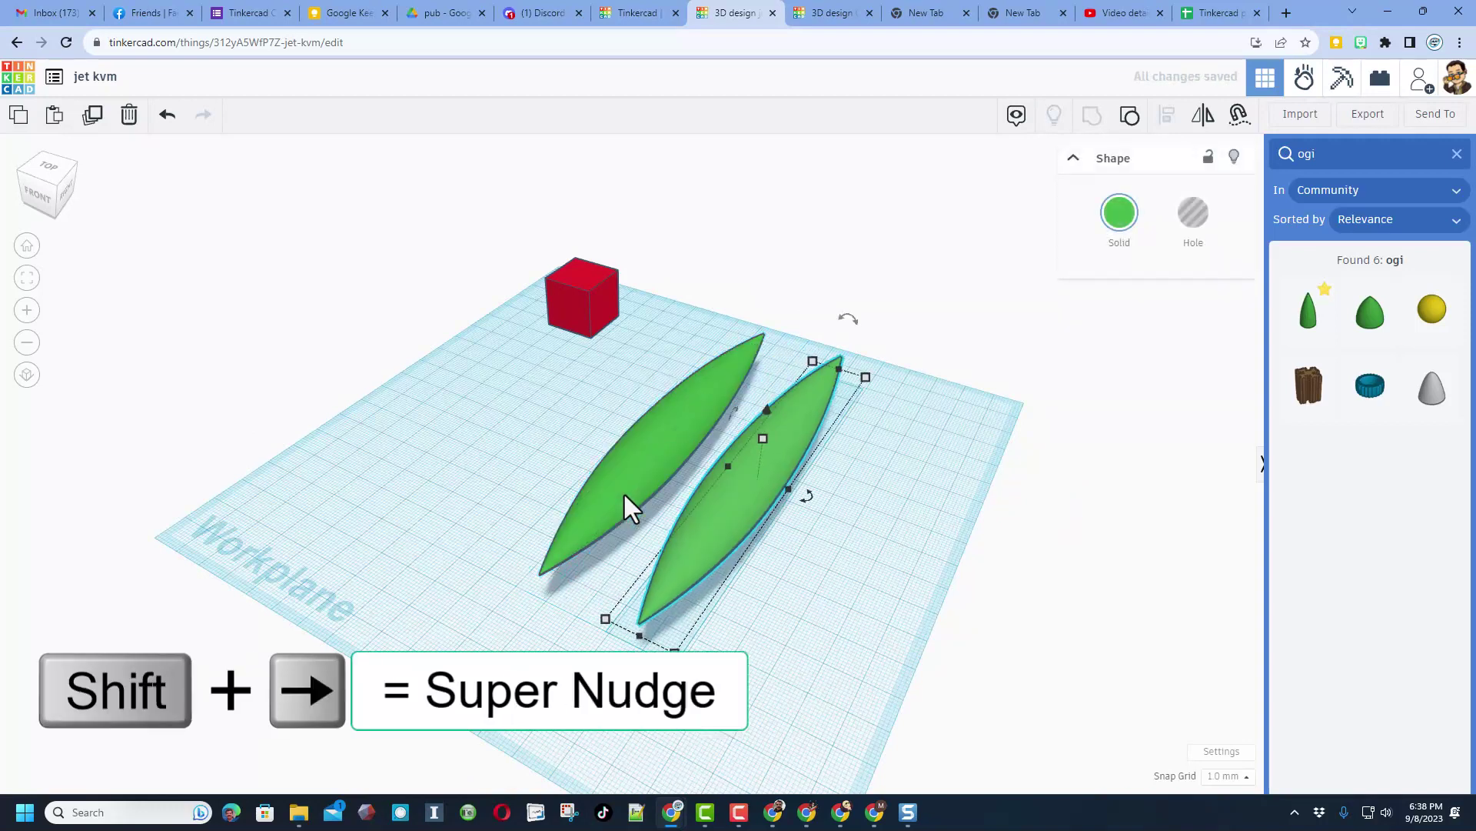
Step: Scale the fuselage copy down proportionally to about 12 mm wide and 83 mm long to make a side pod
left_click_drag(601, 621, 735, 504, "shift")
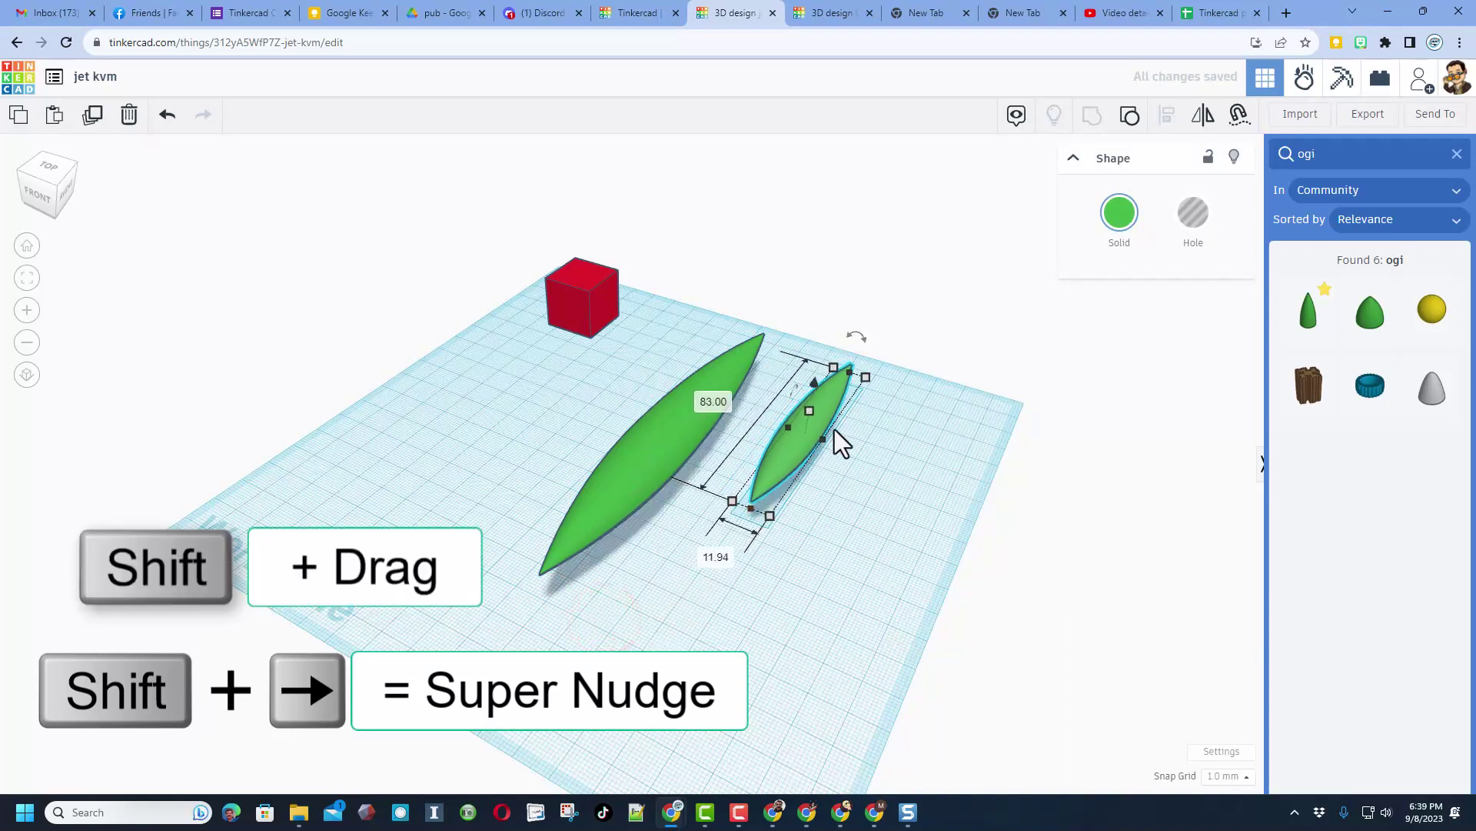
left_click_drag(831, 437, 813, 409)
key("ctrl+d")
right_click_drag(852, 465, 763, 526)
left_click(886, 485)
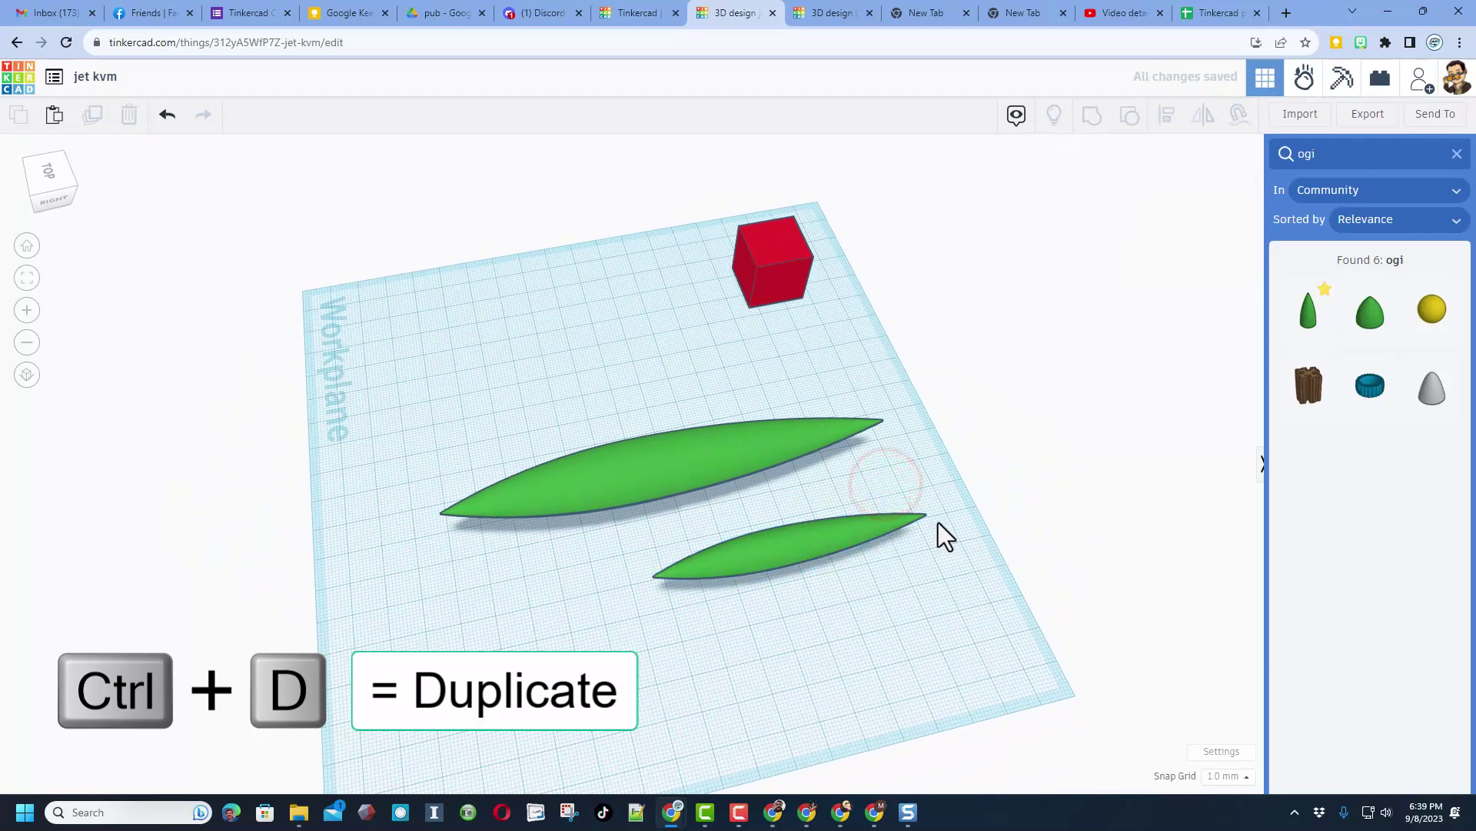
Step: Duplicate the red box, move the copy over the rear tip of the small pod and turn it into a hole
left_click(791, 304)
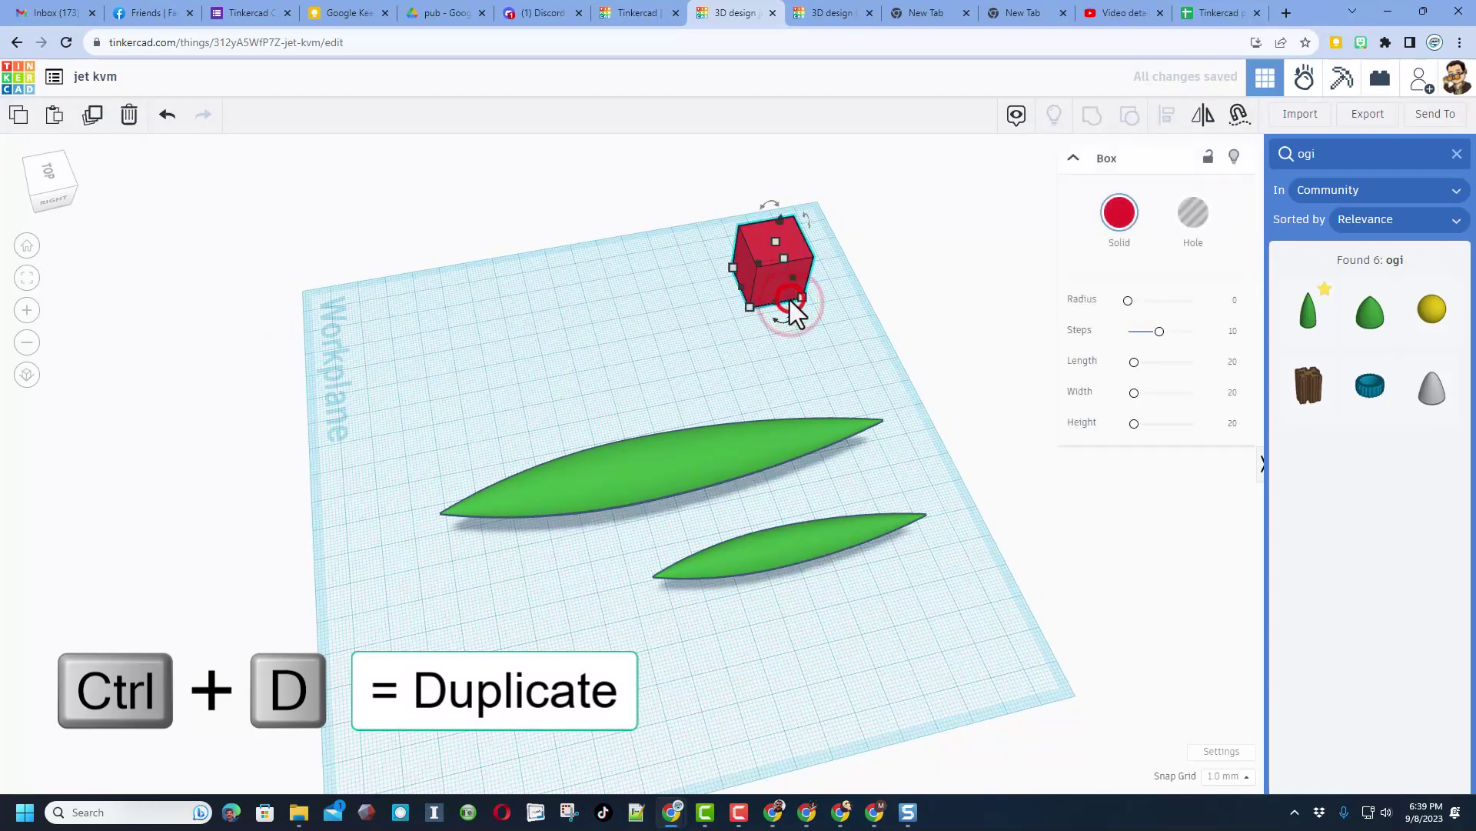
left_click_drag(782, 291, 929, 546, "alt")
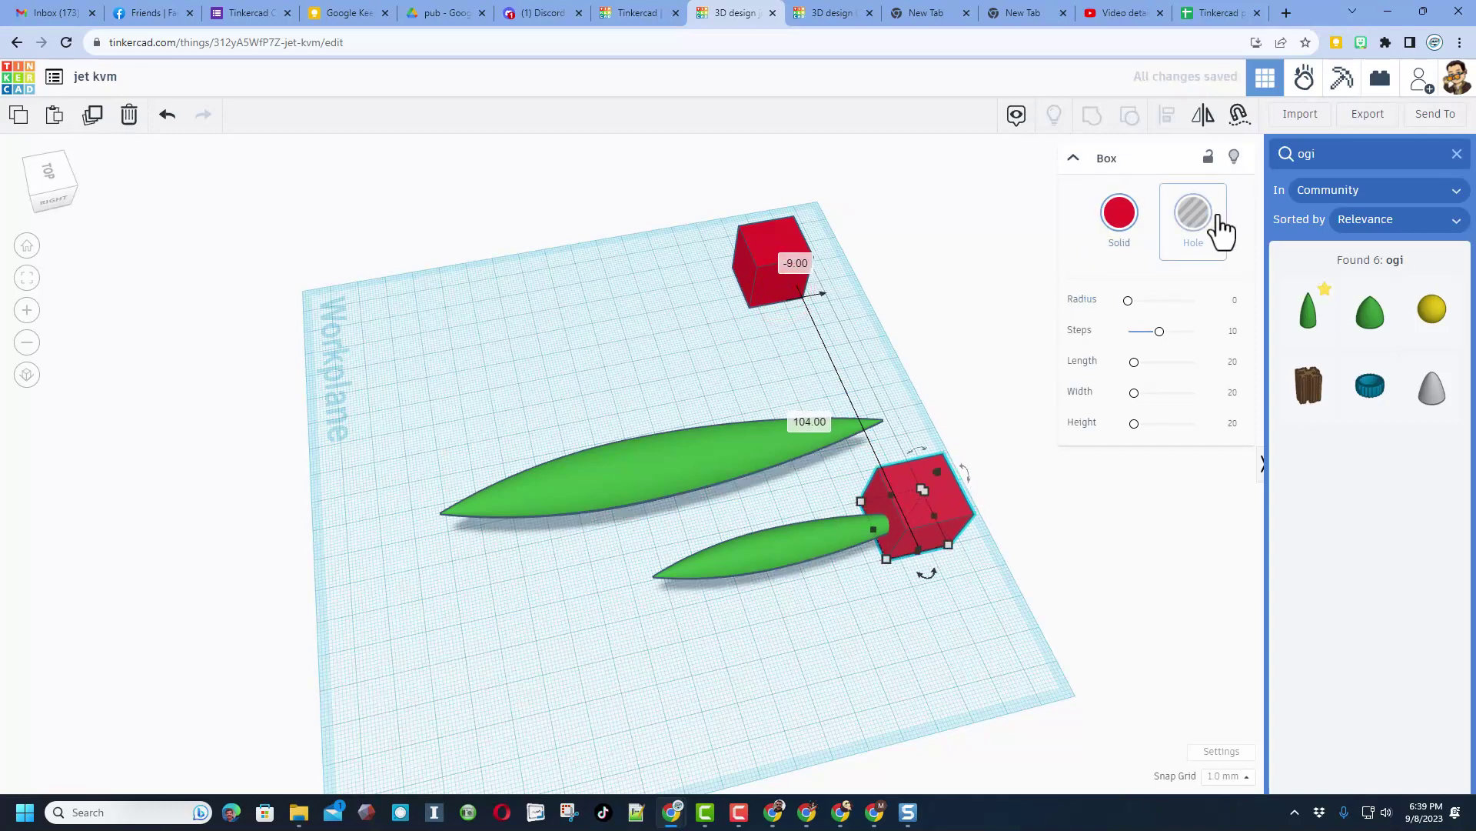
left_click(1194, 218)
Step: Stretch the hole box further along the pod's rear end and group both to cut off the tip
left_click_drag(949, 546, 852, 536)
left_click(821, 631)
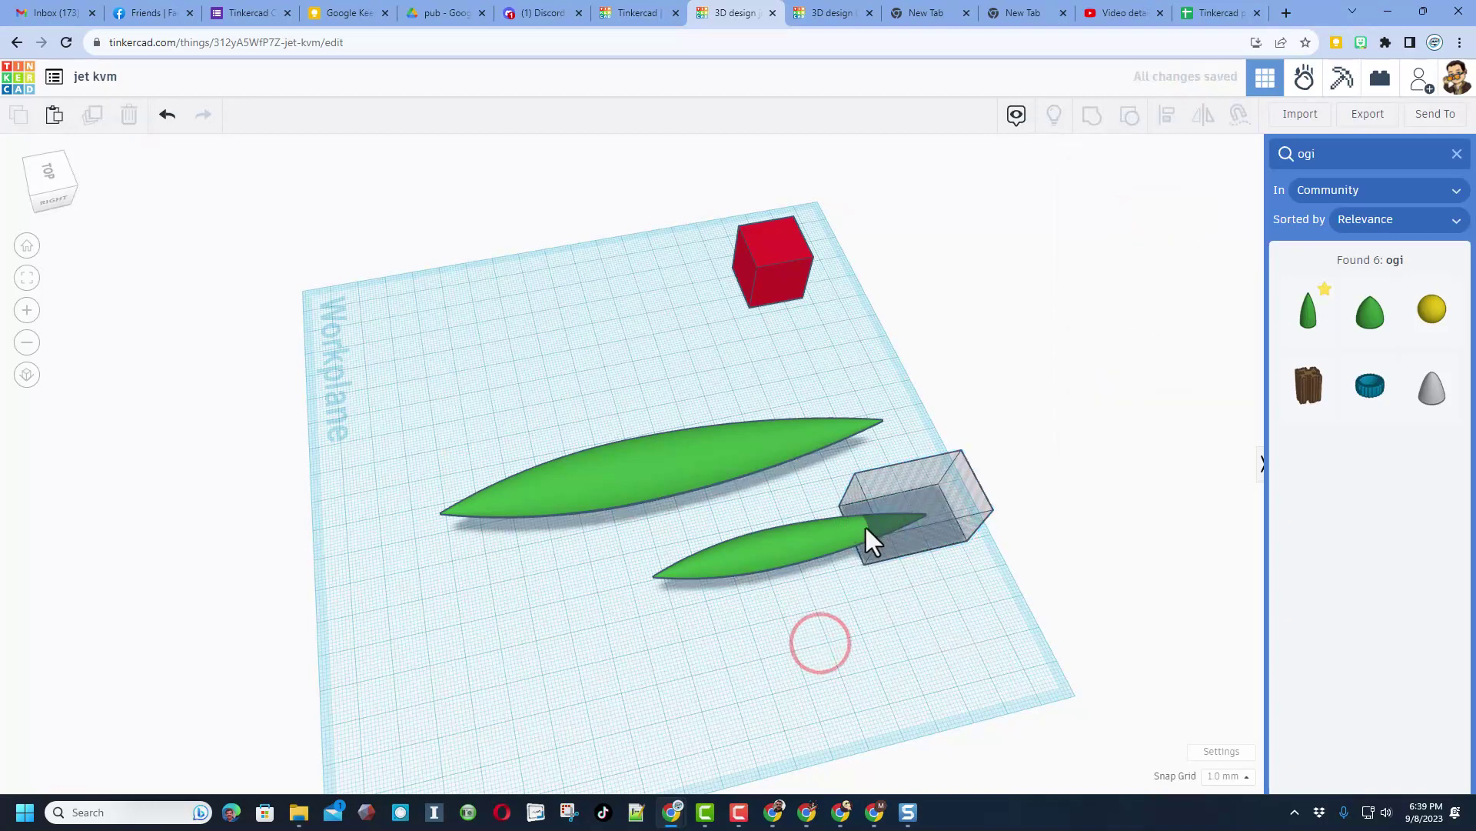
left_click_drag(842, 521, 893, 557)
key("ctrl+g")
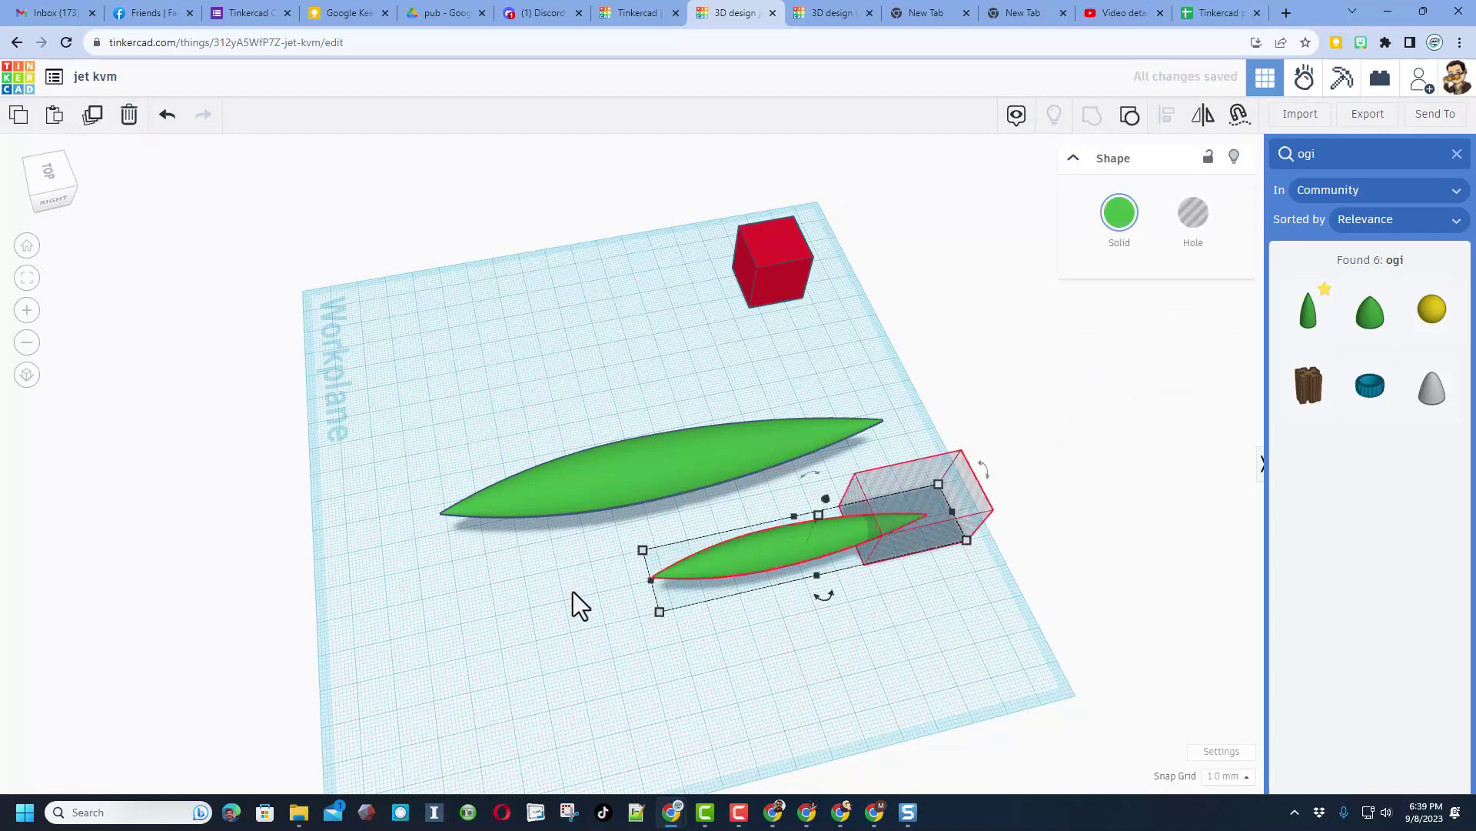
Step: Duplicate the trimmed pod and move the copy to the opposite side of the fuselage
right_click_drag(544, 626, 797, 392)
key("ctrl+d")
left_click(773, 459)
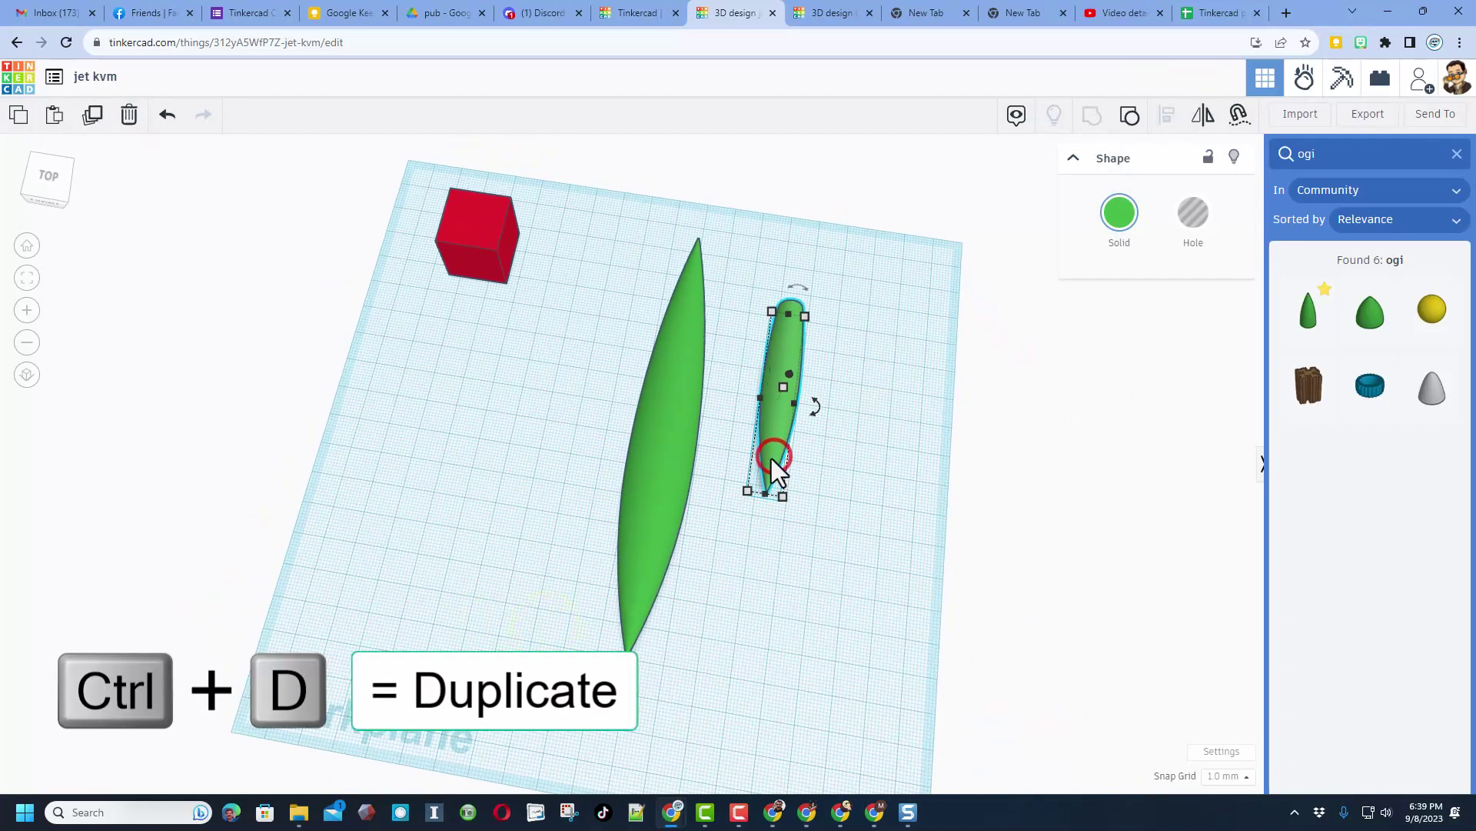
key("ctrl+d")
key("shift+Left")
key("shift+Left")
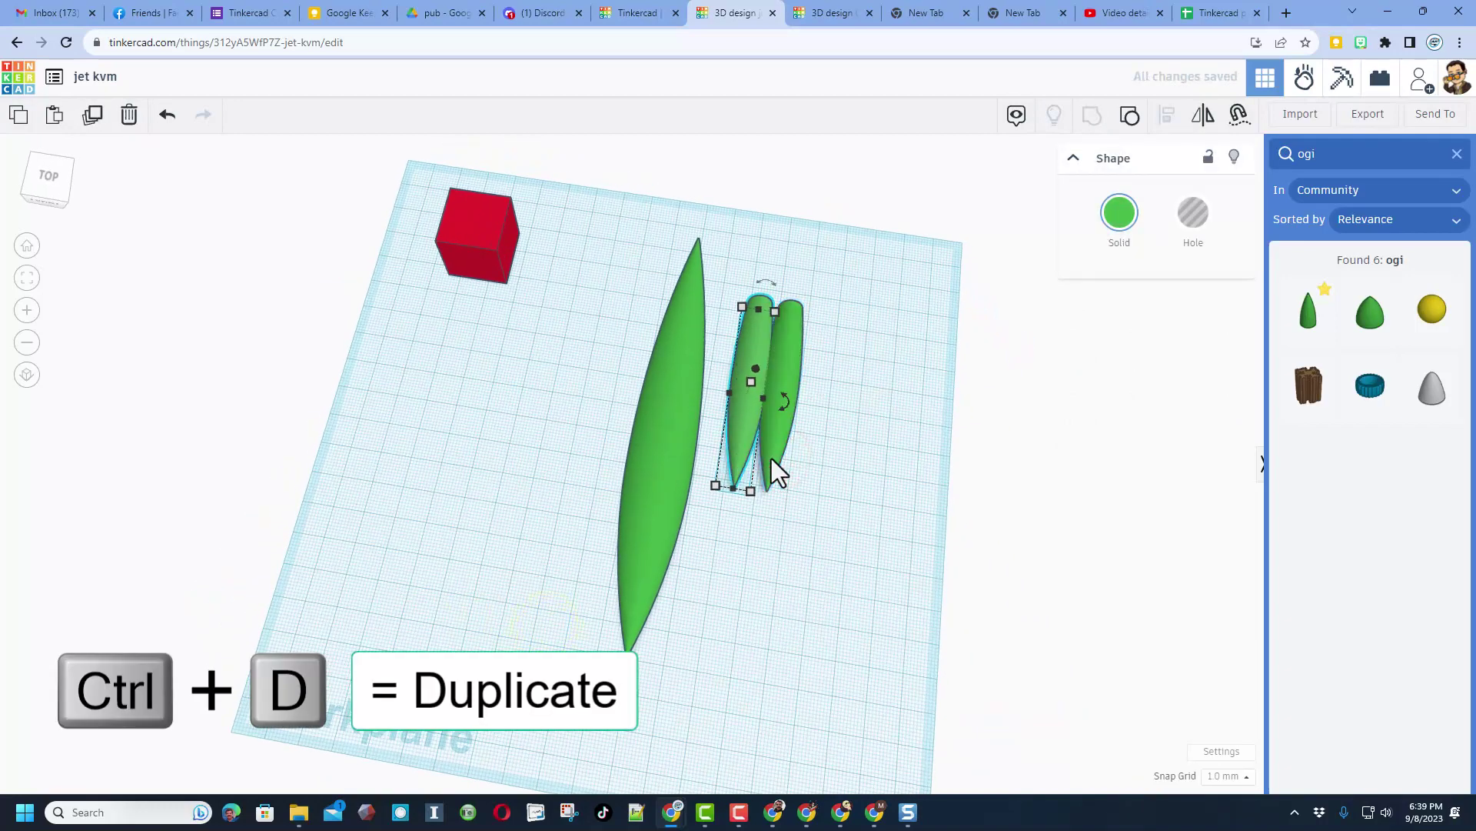
key("Left")
key("Left")
key("Left")
key("Left")
key("Left")
key("Left")
key("Left")
key("Left")
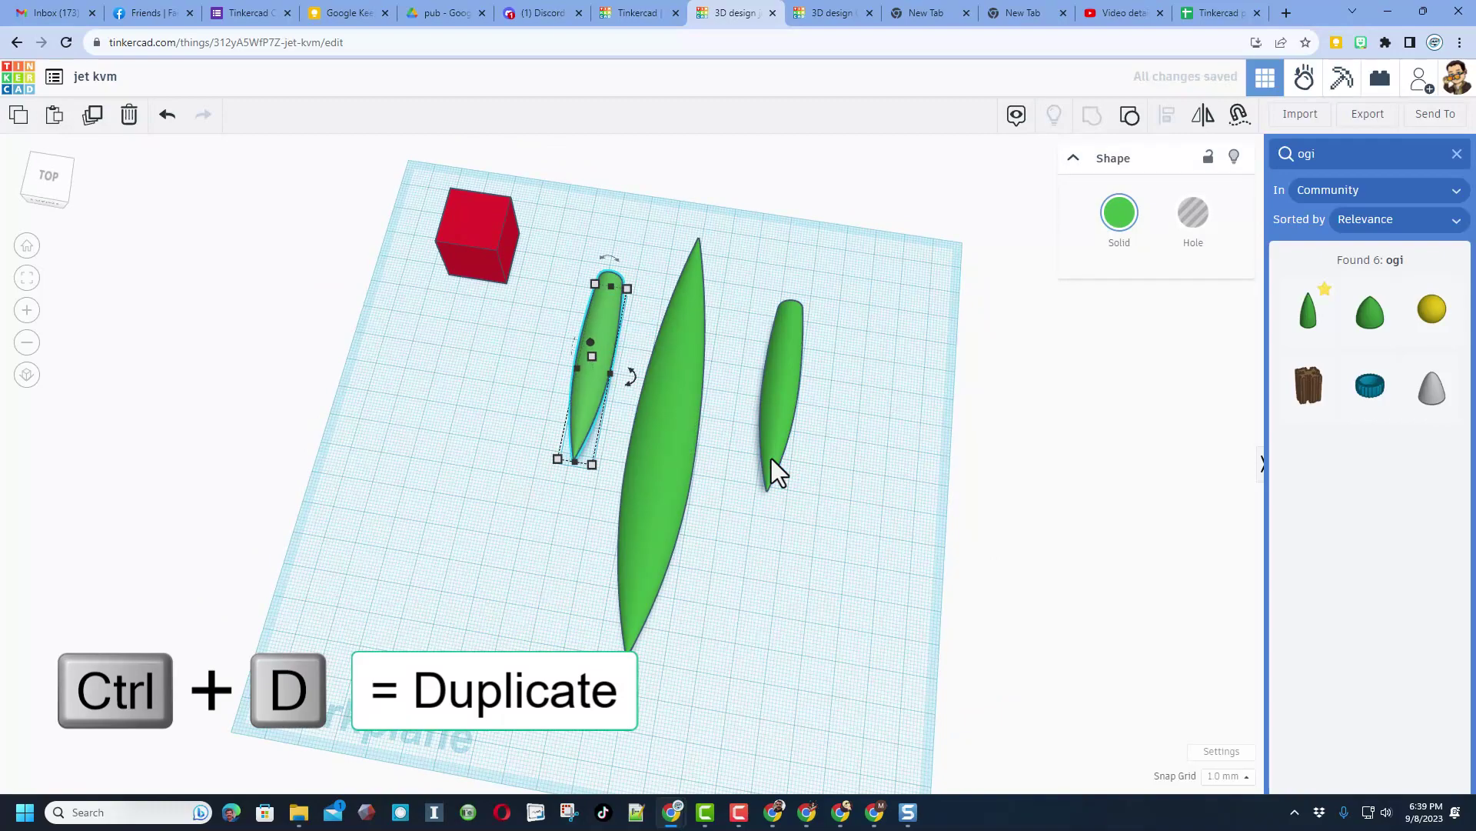
key("Right")
key("Right")
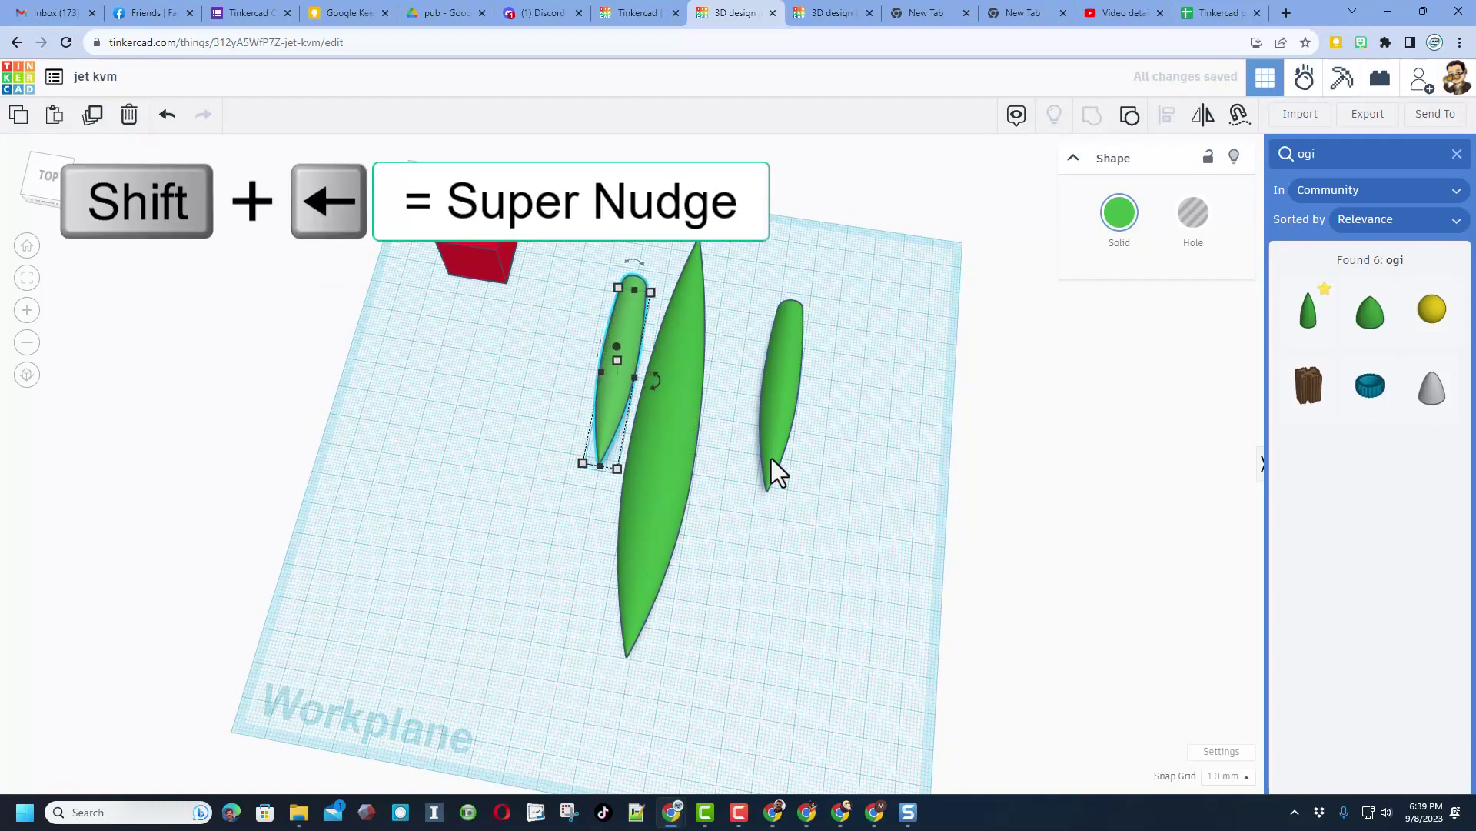
Step: Fine-tune the sideways positions of both pods around the fuselage and group the two pods
left_click(767, 411)
key("Left")
key("Left")
key("Left")
key("Left")
key("Left")
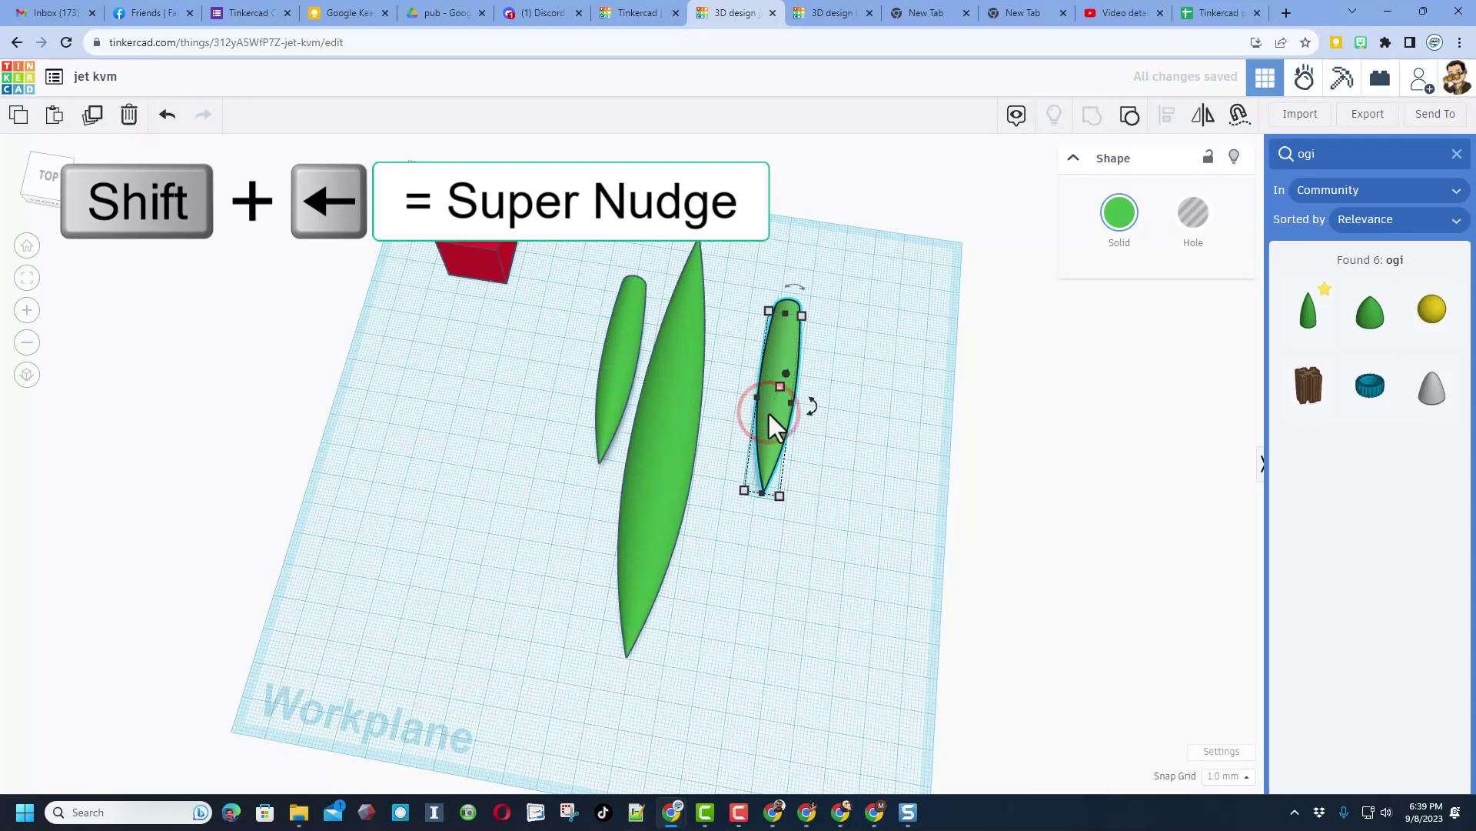
left_click(604, 376)
key("shift")
key("Left")
key("Left")
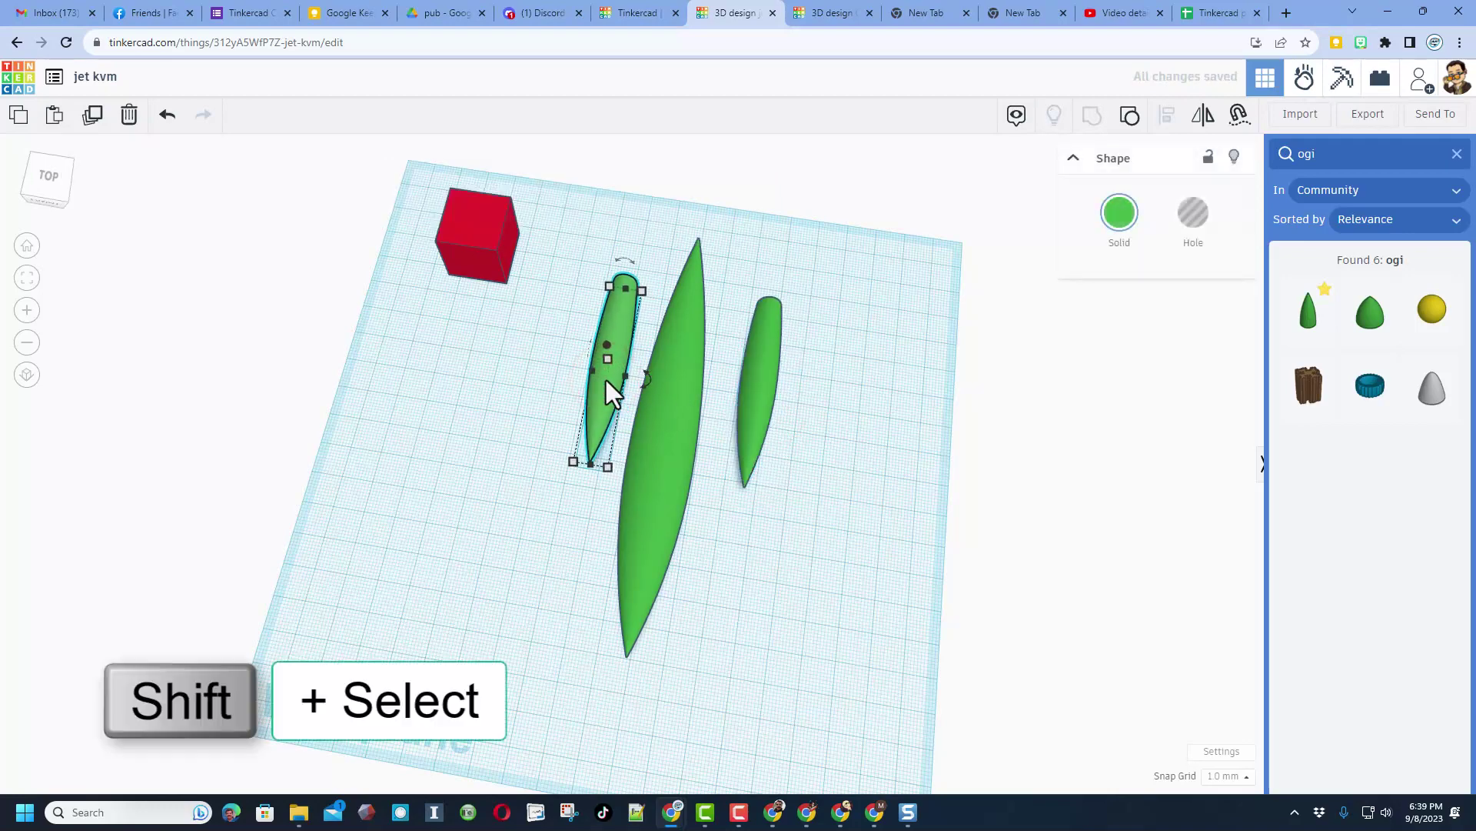
left_click(763, 374, "shift")
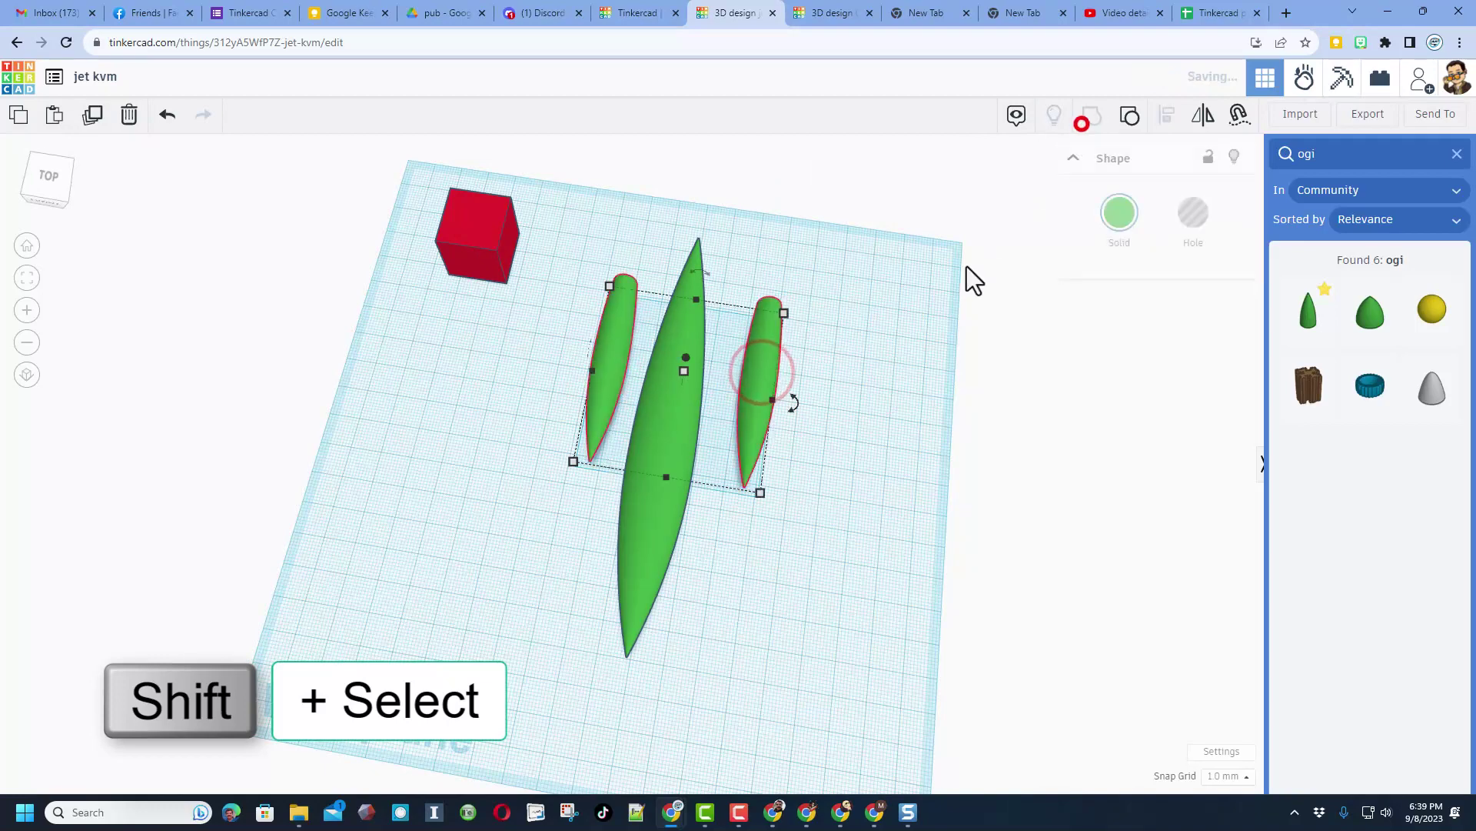
Step: Align the pod pair to the fuselage's centre across its width, keeping the fuselage fixed as the reference
mouse_move(692, 277)
left_click_drag(587, 189, 806, 367)
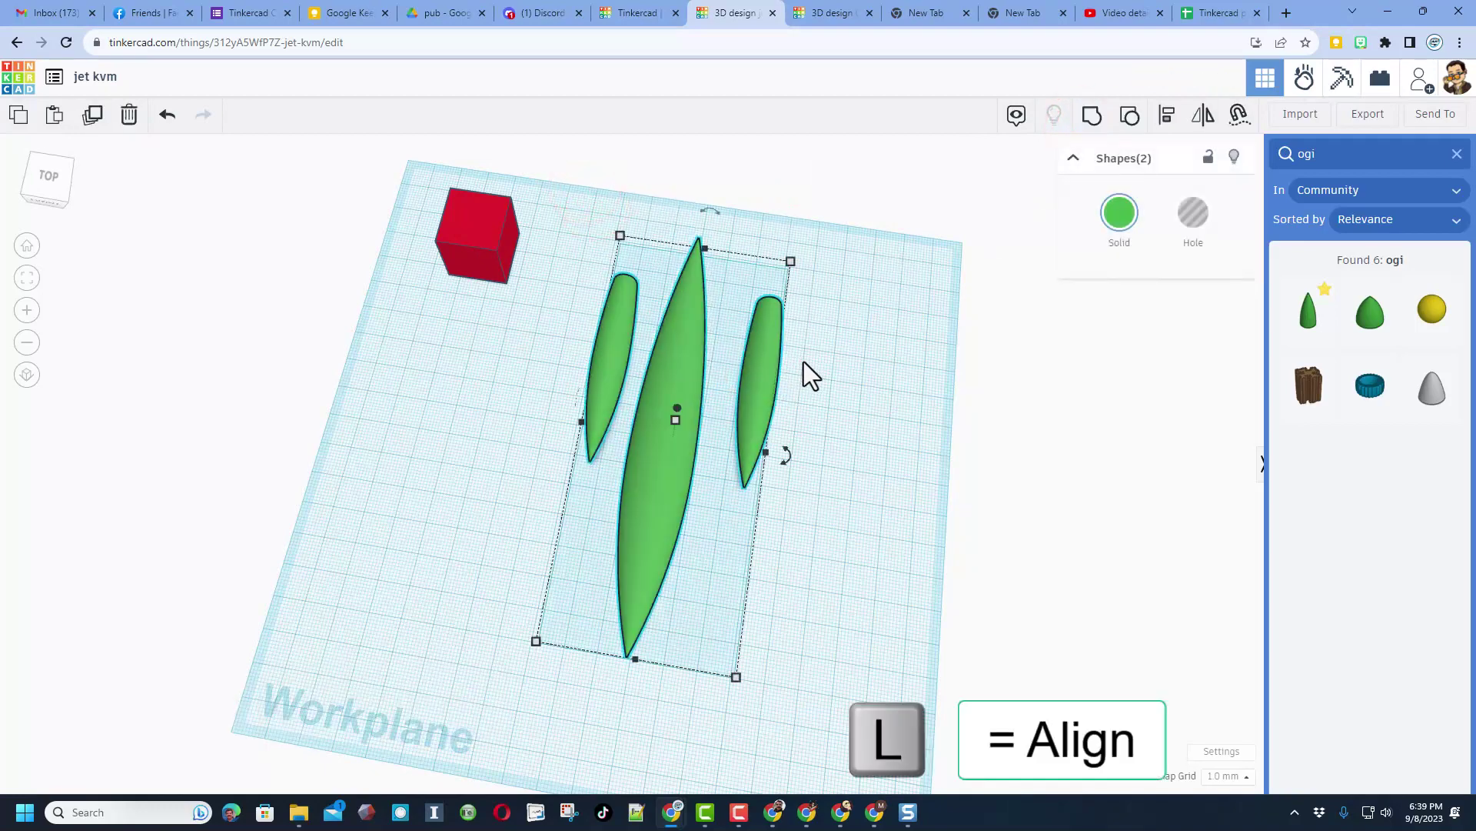
left_click(1163, 123)
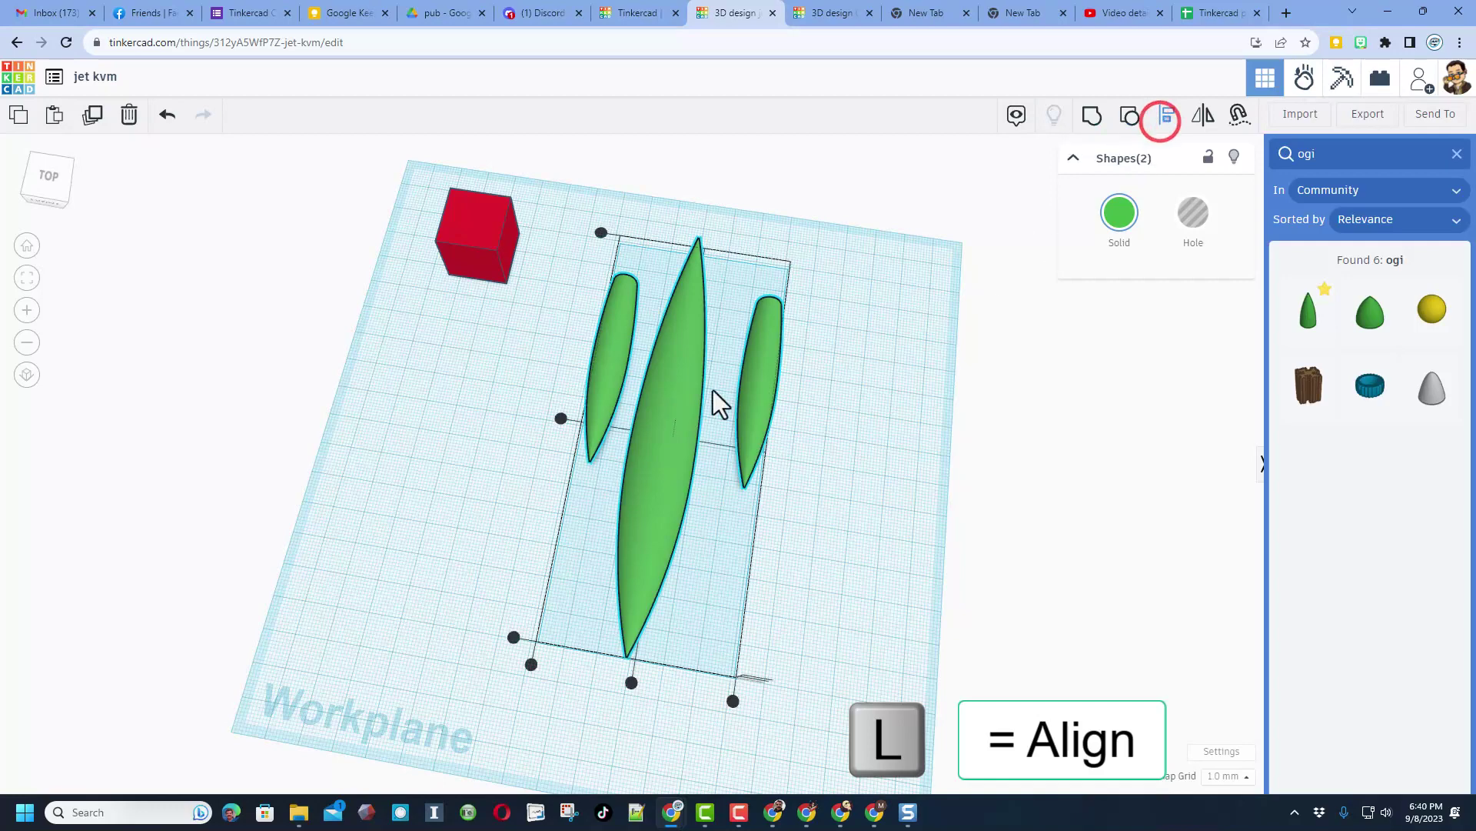
left_click(674, 343)
left_click(623, 682)
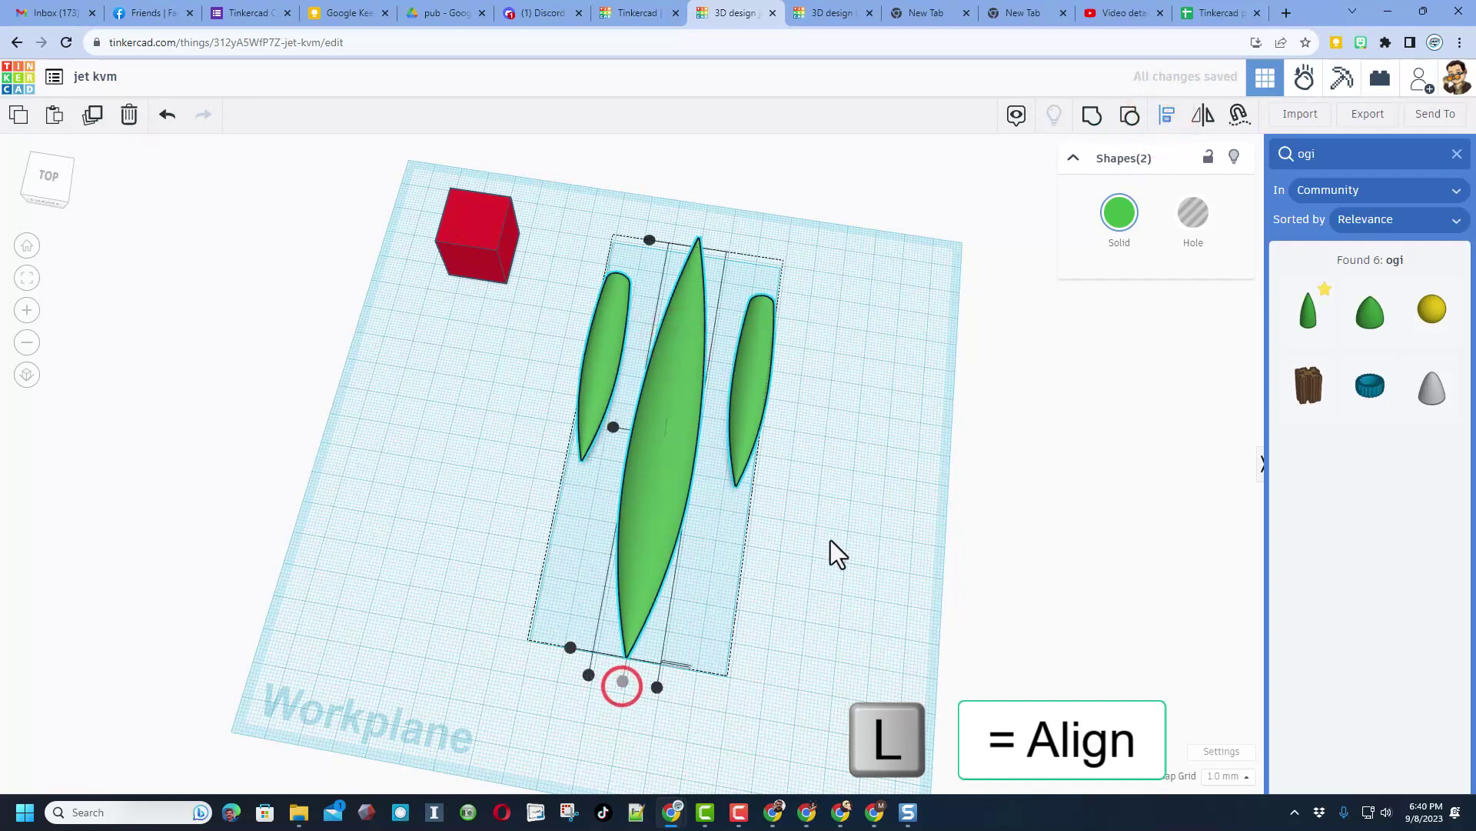
left_click(835, 535)
Step: Move the pod pair back along the fuselage so the blunt ends extend past its rear tip
left_click(760, 394)
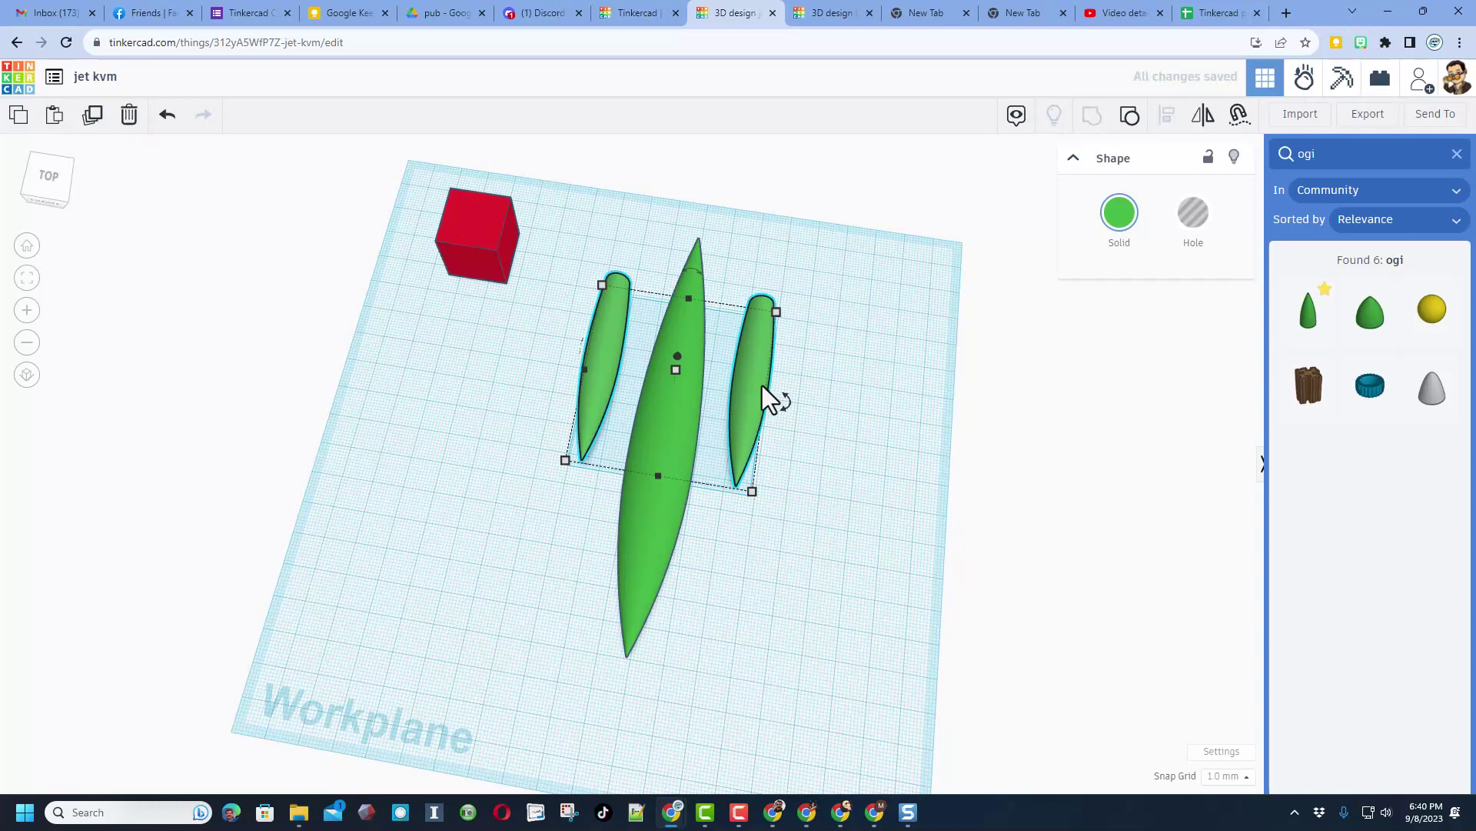
key("shift+Up")
key("shift+Up")
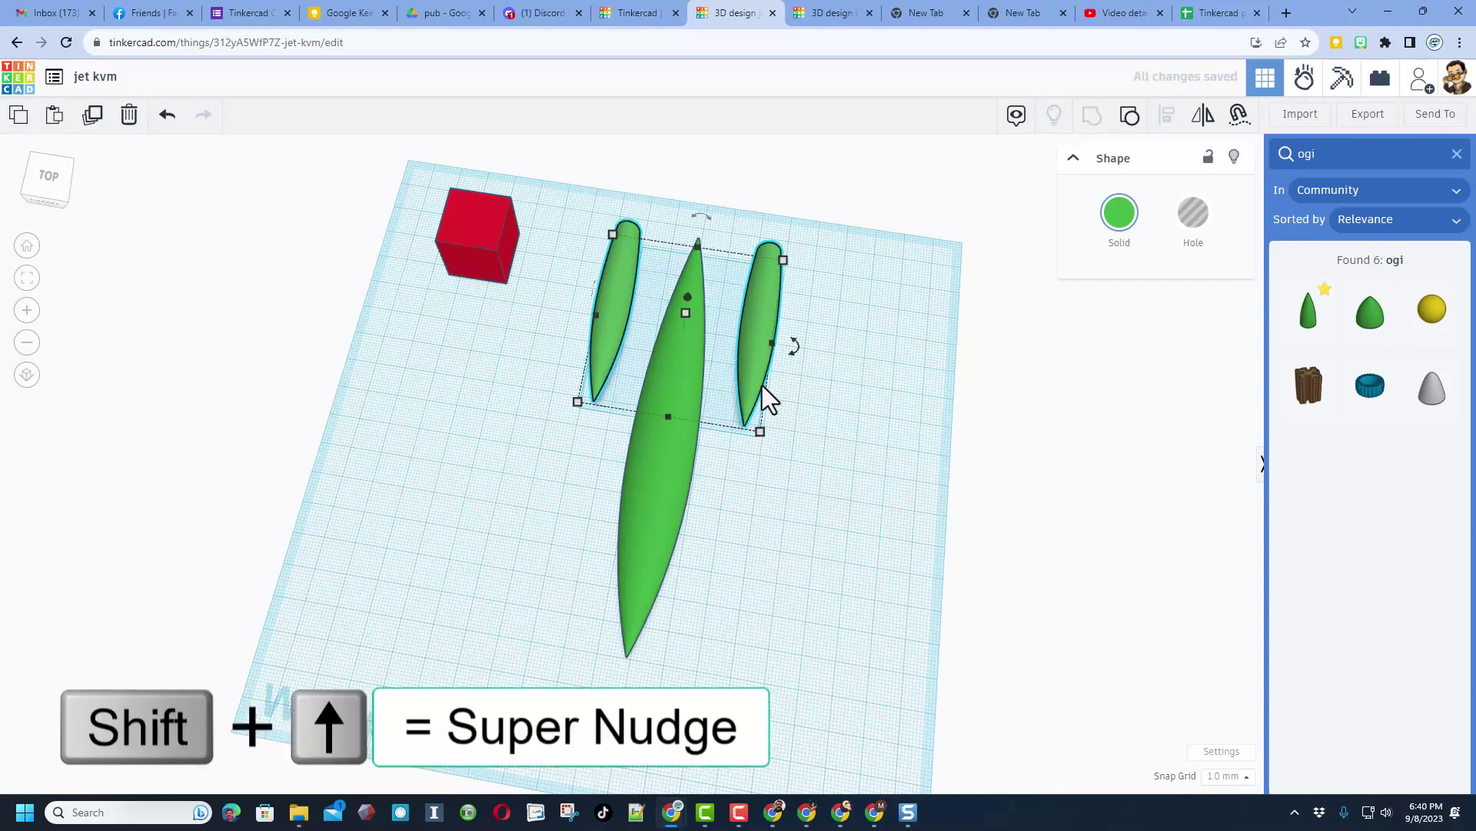
key("shift+Up")
right_click_drag(769, 394, 799, 374)
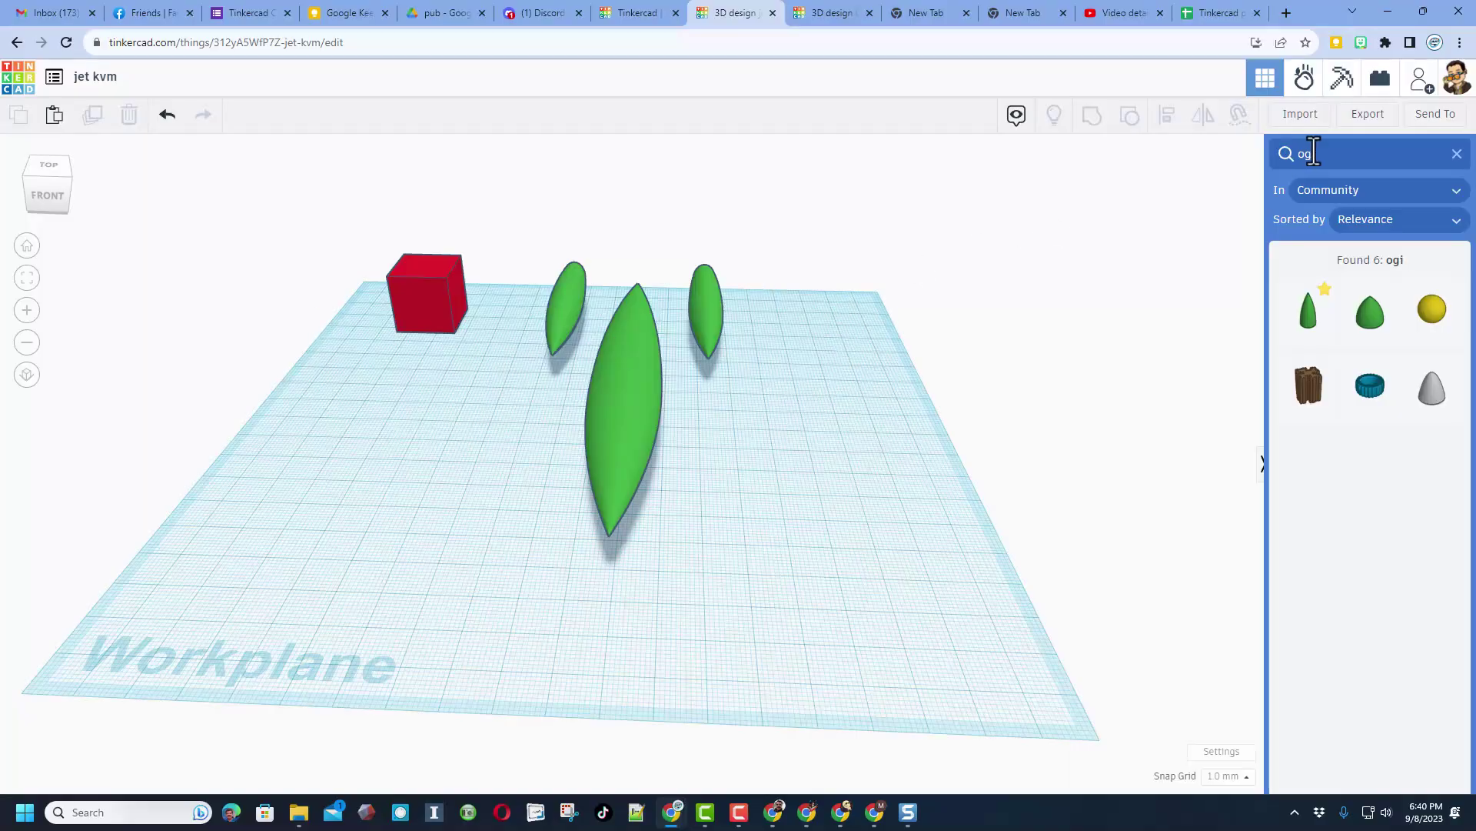
Step: Search the community shapes for "naca" and place the swept NACA symmetric wing near the red box
left_click(1324, 158)
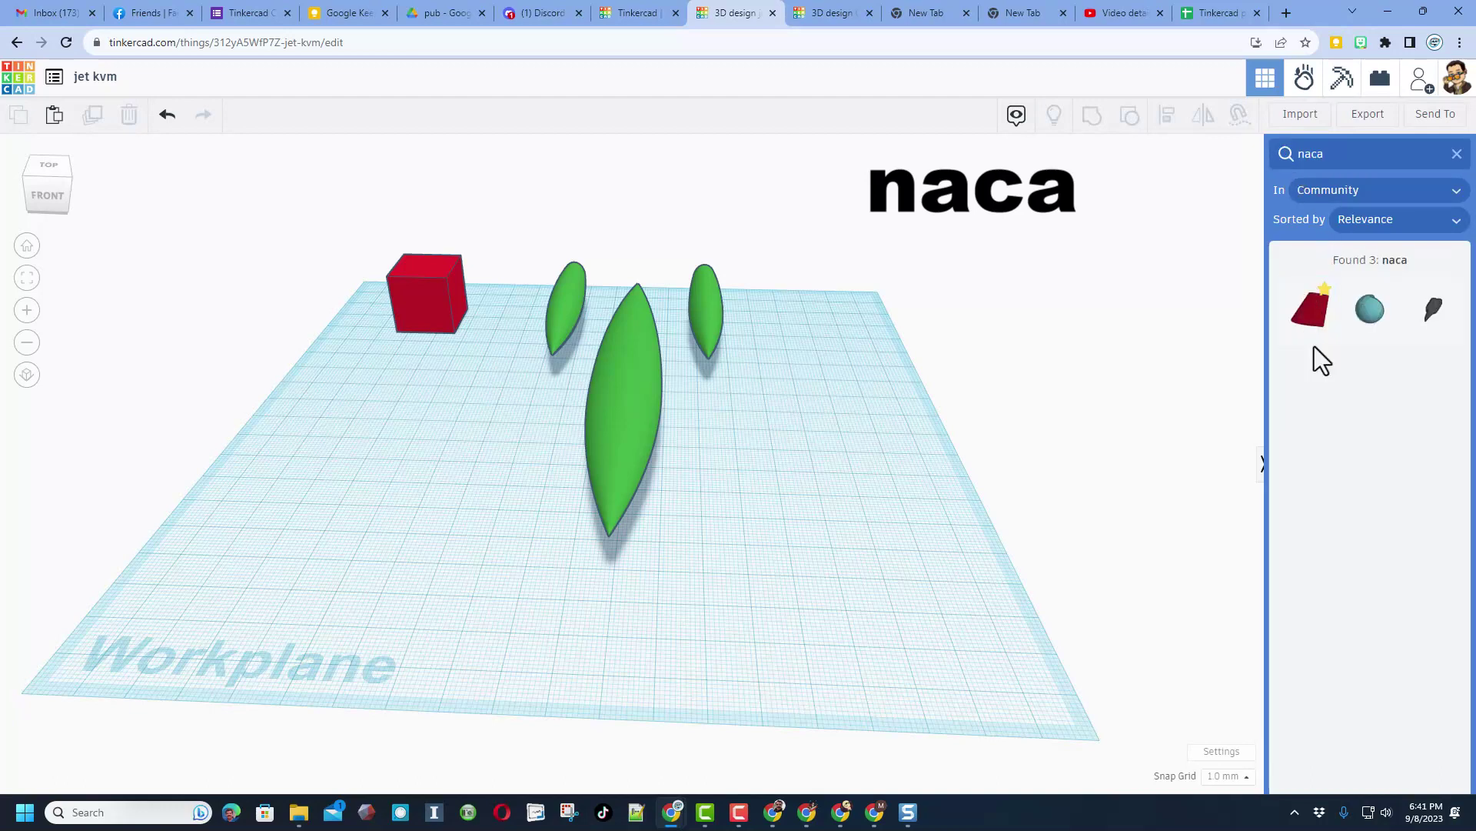
left_click_drag(1312, 332, 454, 295)
right_click_drag(464, 343, 635, 283)
left_click(733, 335)
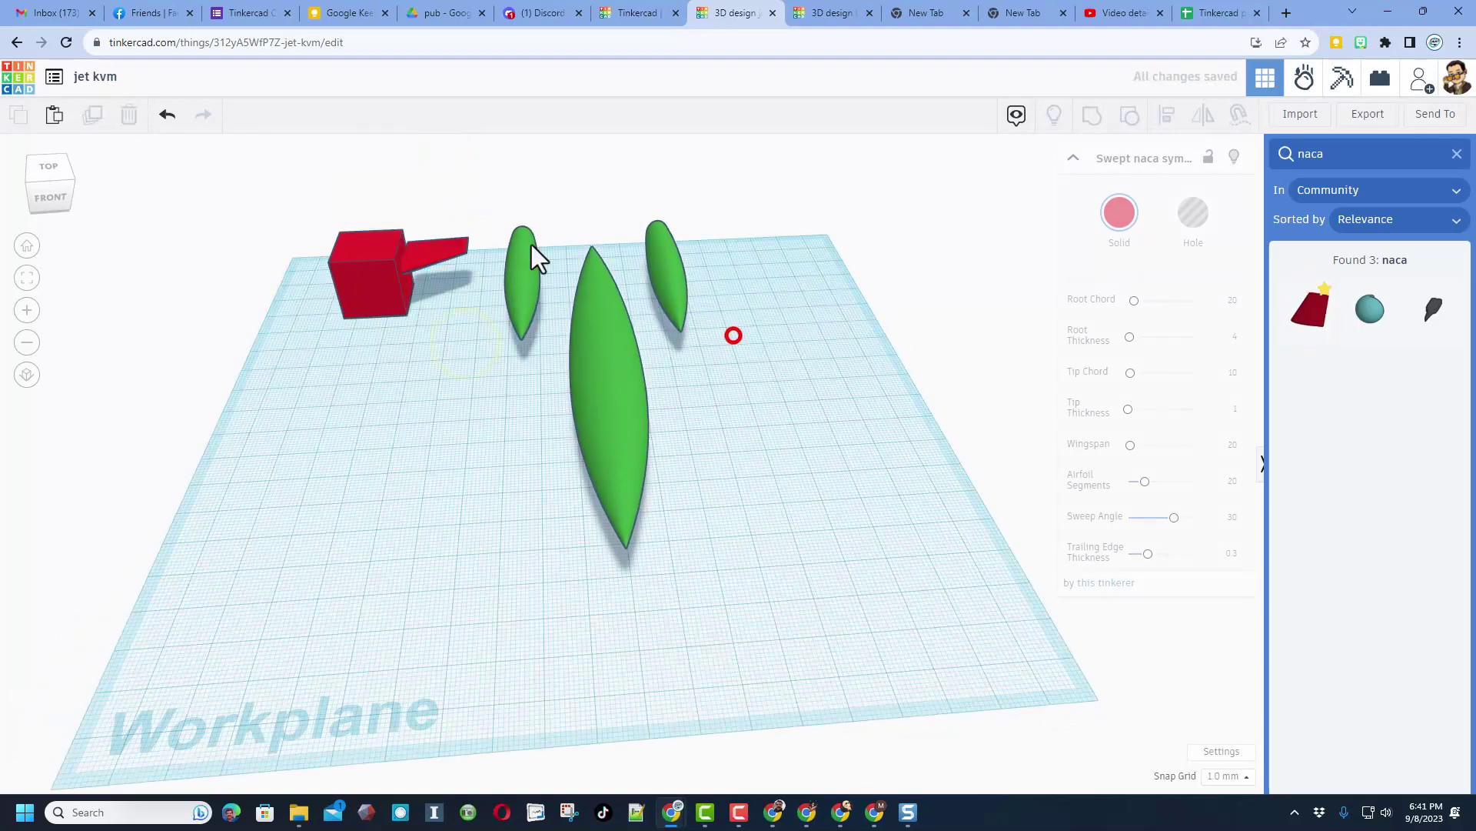
Step: Move the swept wing to the outer side of the pod farthest from the red box and enlarge its footprint
left_click_drag(426, 260, 713, 274)
right_click_drag(833, 378, 726, 380)
left_click_drag(902, 336, 874, 374)
right_click_drag(876, 375, 902, 371)
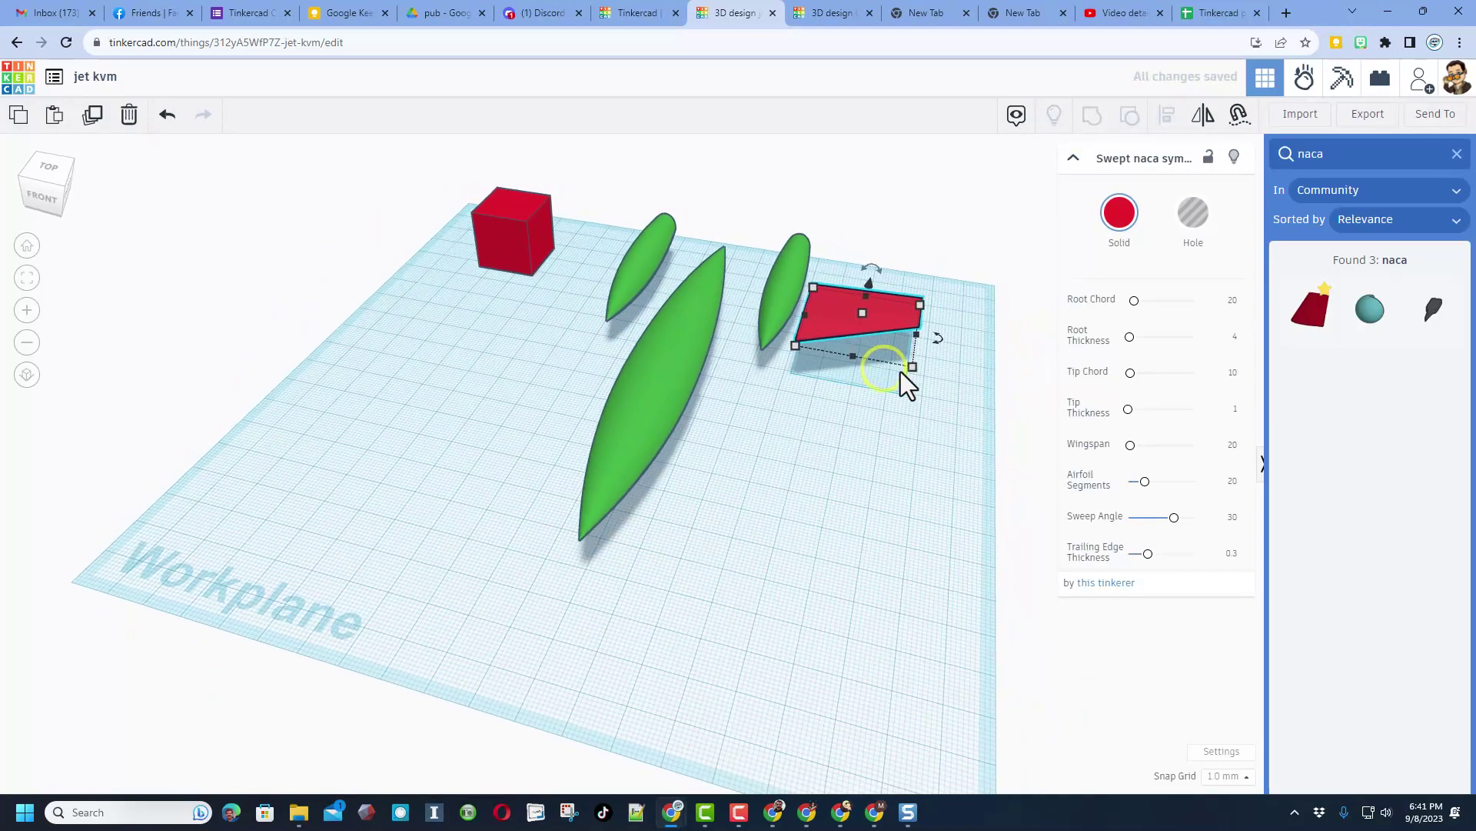
Step: Mirror the swept wing front to back and move it against the outer side of the neighbouring pod
left_click(1197, 118)
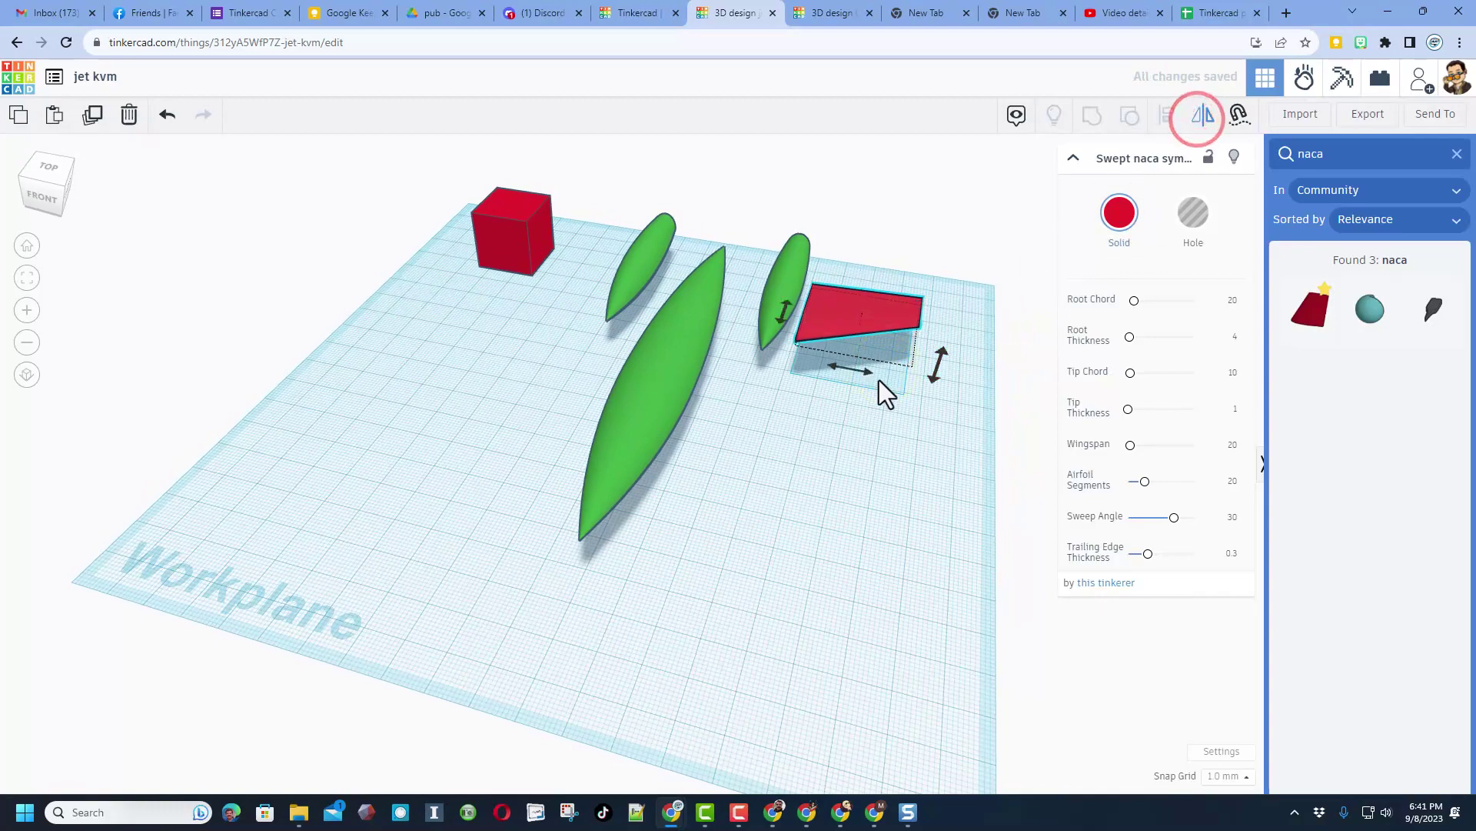
left_click(786, 315)
left_click(811, 401)
mouse_move(829, 402)
right_mouse_down()
mouse_move(832, 368)
mouse_move(848, 415)
right_mouse_up()
left_click_drag(822, 302, 811, 275)
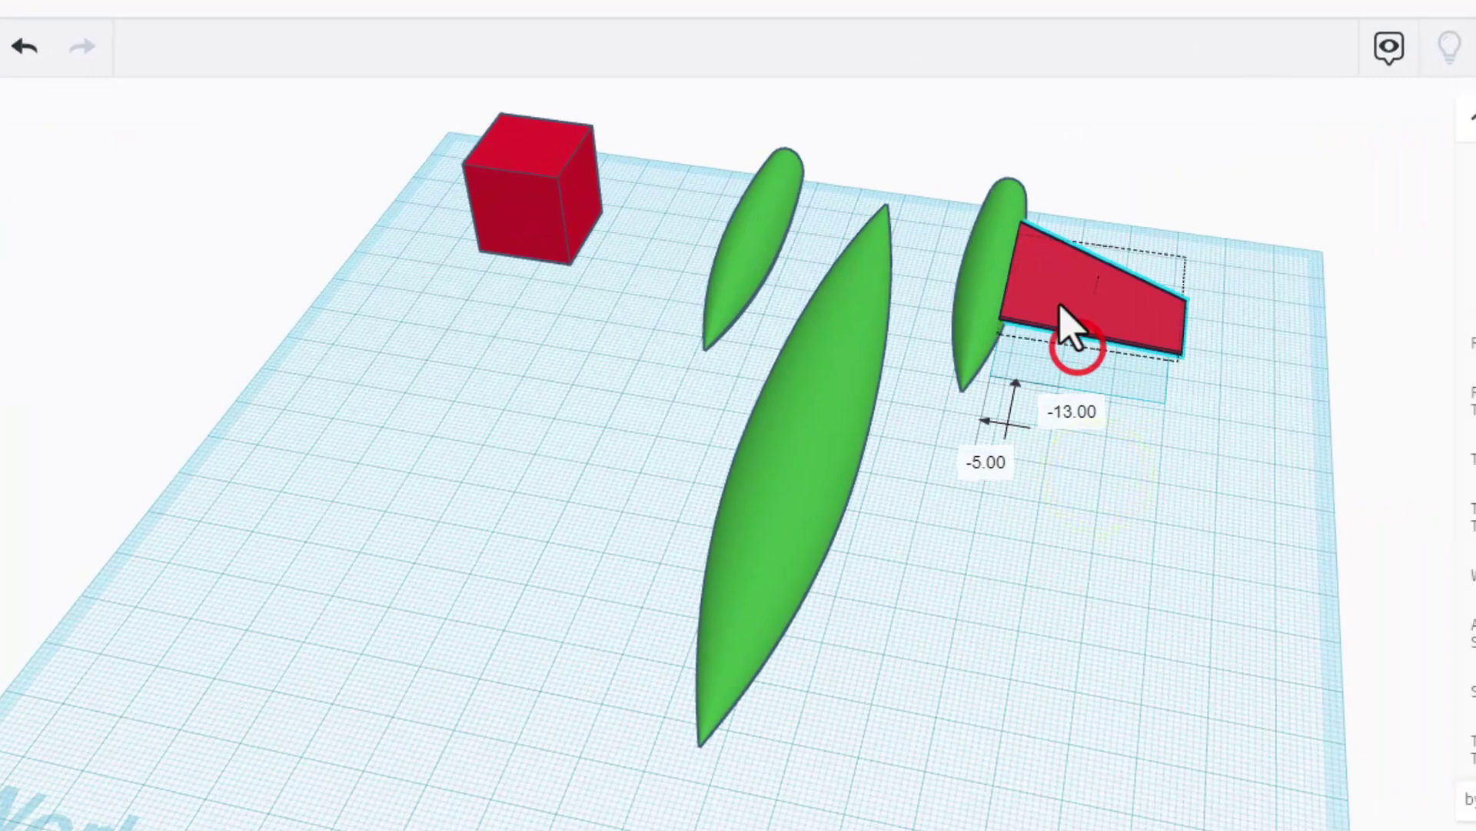
left_click(1071, 327)
Step: Rotate the swept wing about 15° so its outer tip slopes downward from the pod
mouse_move(1087, 458)
right_mouse_down()
mouse_move(1078, 373)
mouse_move(1081, 510)
mouse_move(1130, 505)
mouse_move(1121, 517)
mouse_move(1108, 454)
right_mouse_up()
mouse_move(1108, 449)
left_click_drag(1107, 450, 1165, 258)
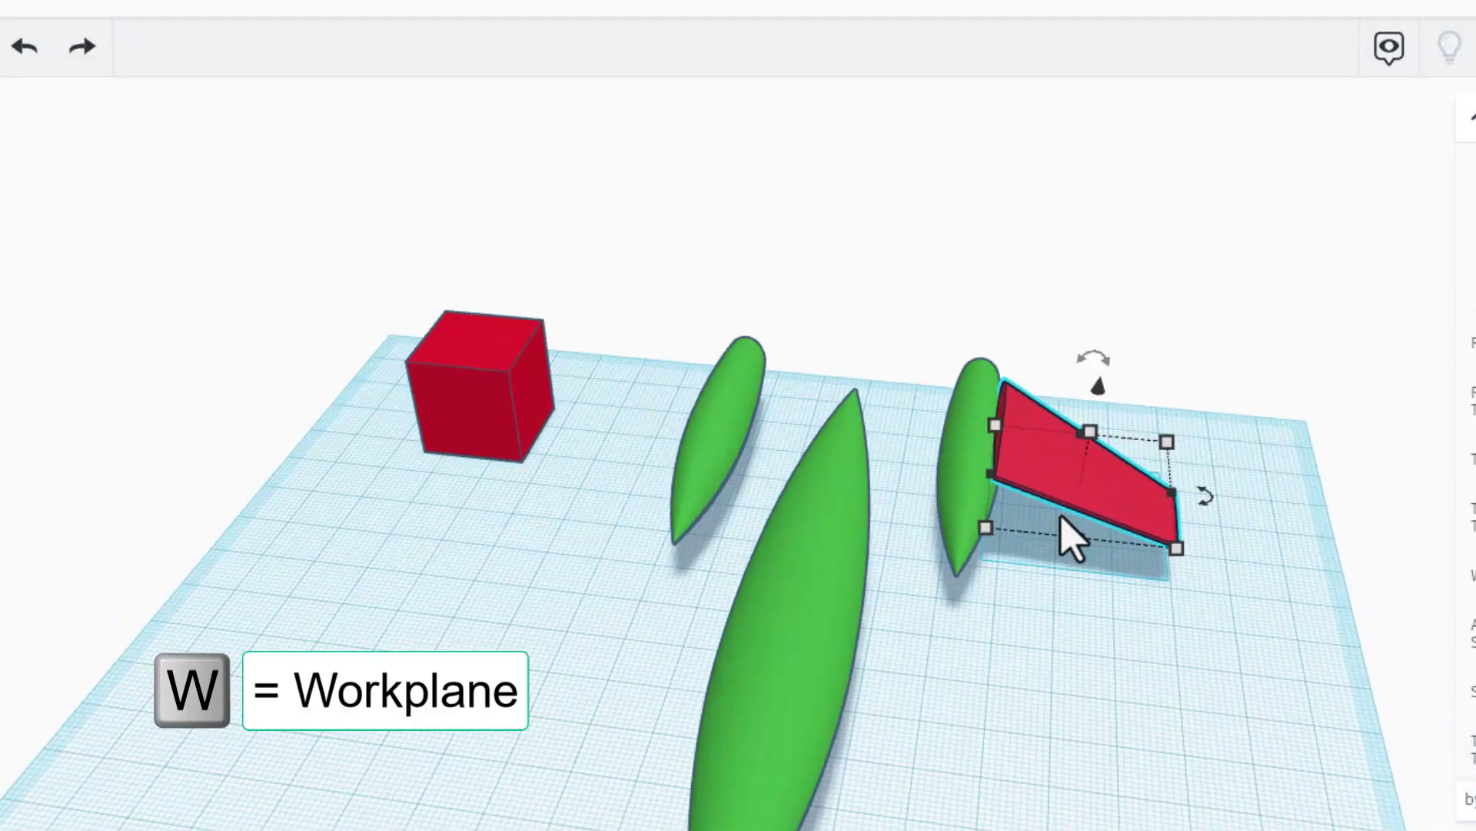
right_click_drag(1064, 490, 1096, 505)
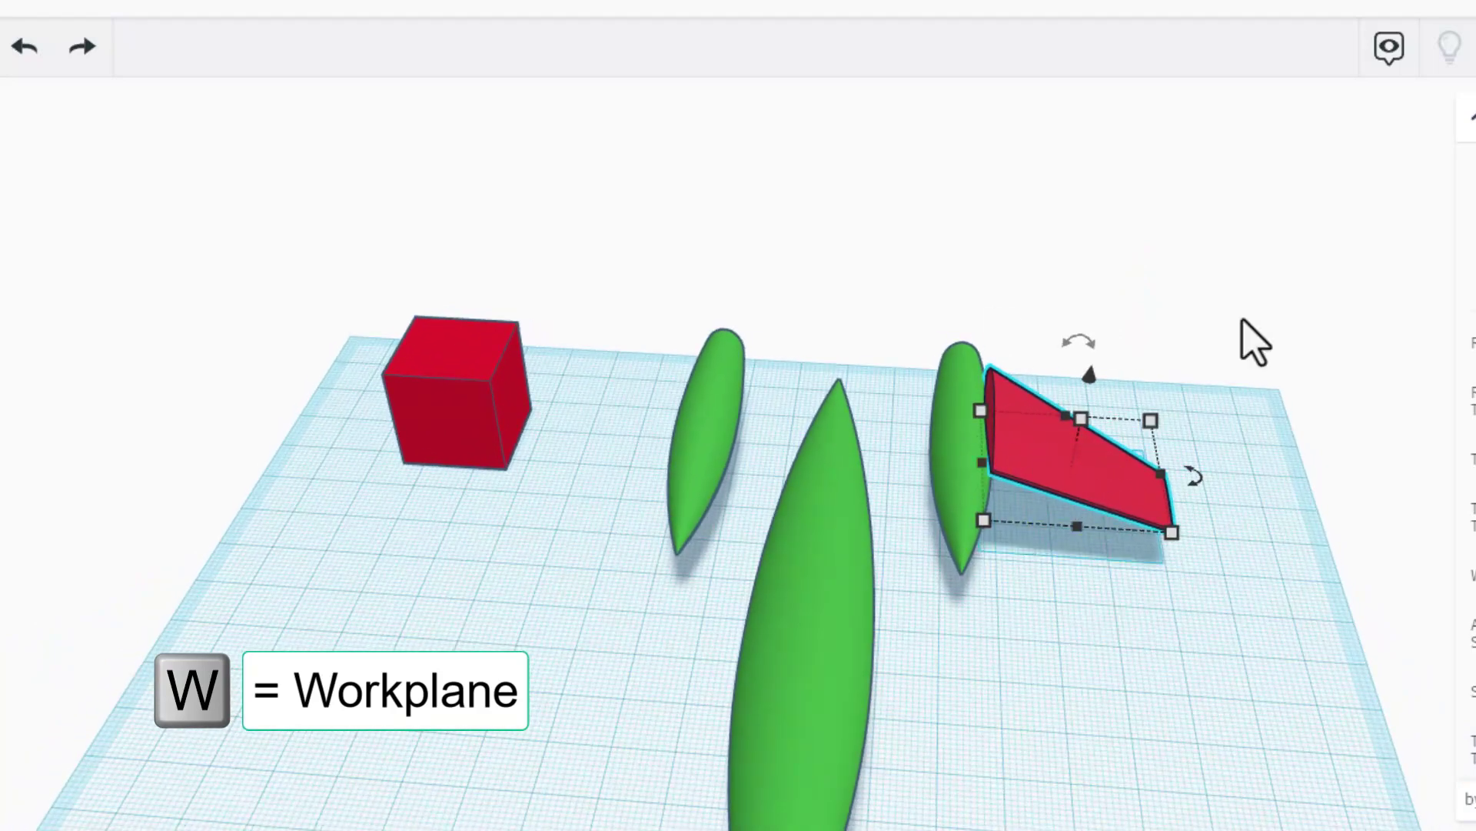
Step: Set a temporary workplane on the swept wing's root face, then restore the default ground workplane
left_click(993, 409)
right_click_drag(1053, 527, 1112, 536)
left_click_drag(1053, 523, 1040, 447)
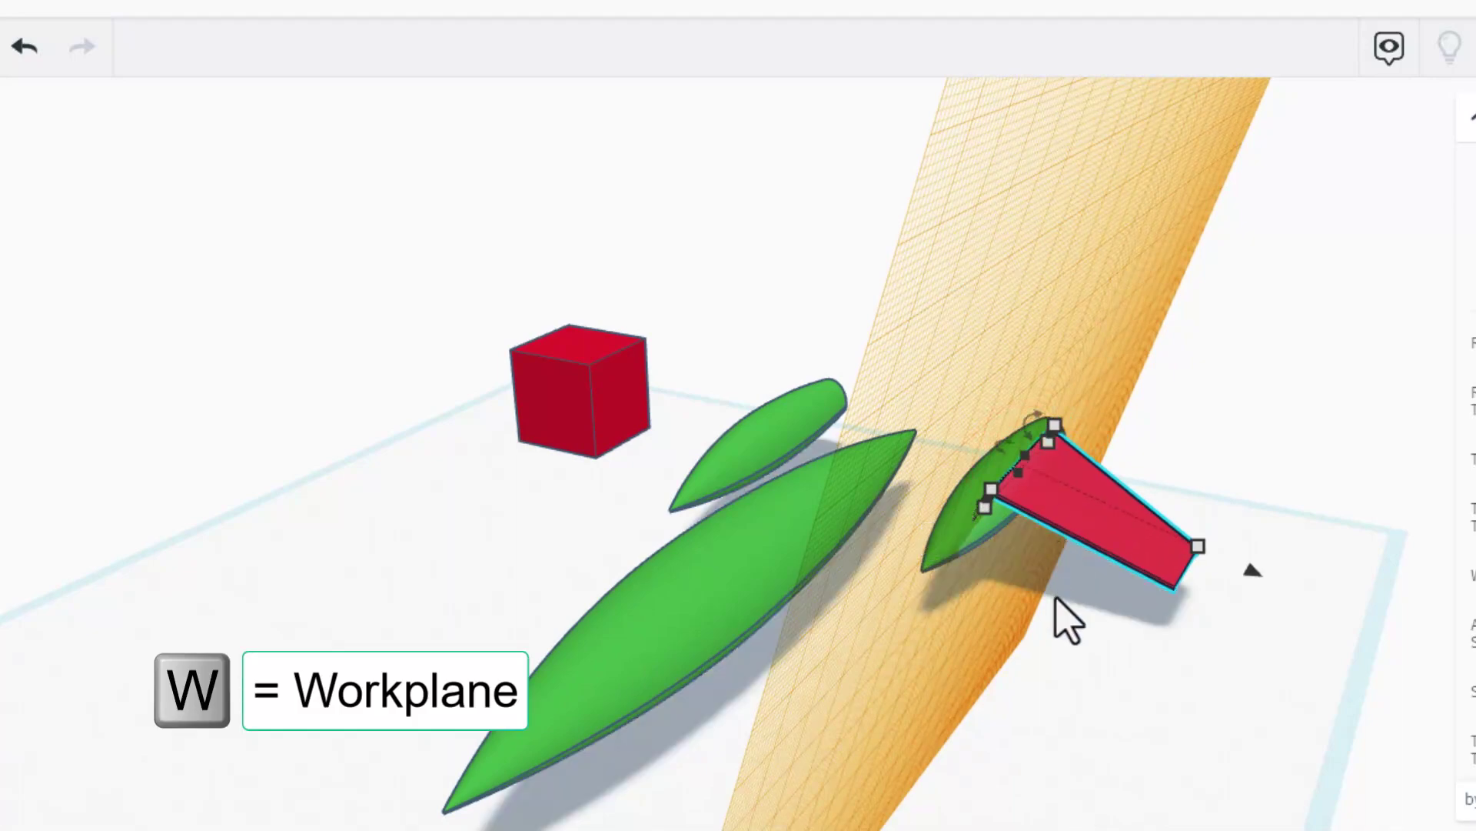
left_click(1044, 653)
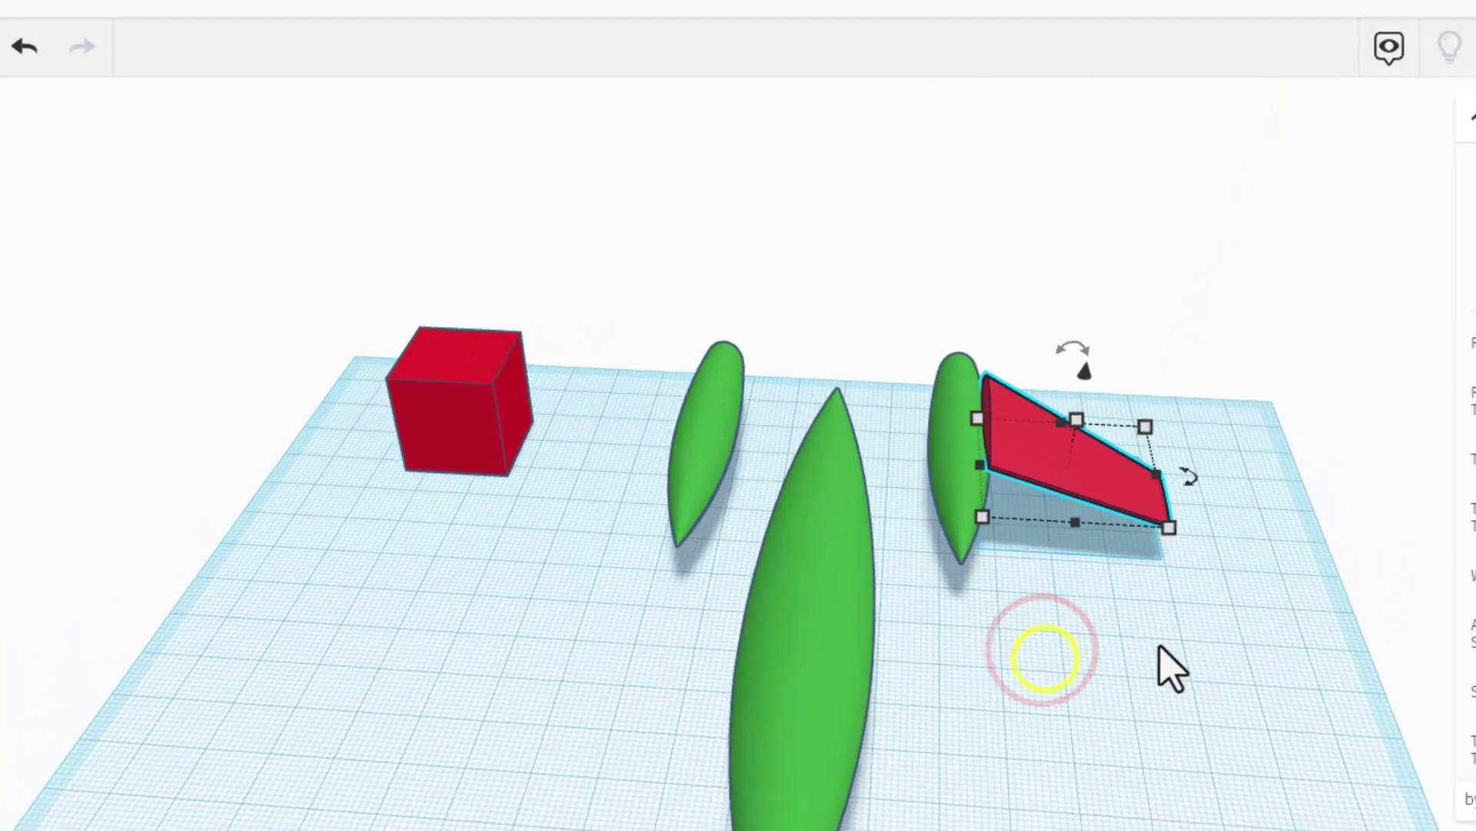
Step: Lower the tilted wing and position it so its root sinks into the side of the pod
left_click(1047, 459)
key("ctrl+Down")
key("ctrl+Down")
key("ctrl+Down")
key("ctrl+Down")
key("ctrl+Down")
key("ctrl+Down")
key("ctrl+Down")
key("ctrl+Down")
key("ctrl+Down")
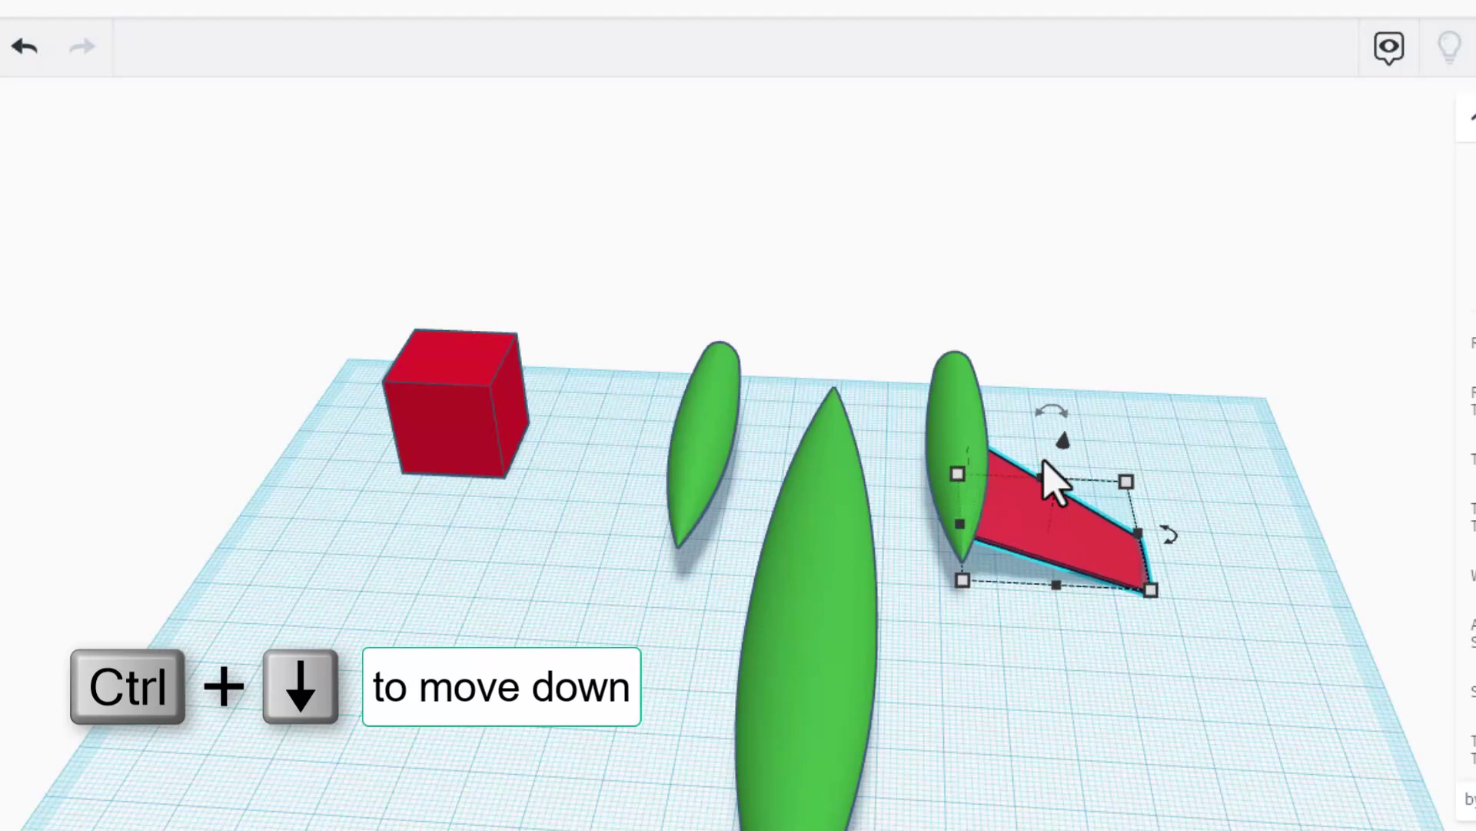
mouse_move(1027, 521)
right_mouse_down()
mouse_move(814, 495)
mouse_move(842, 423)
mouse_move(972, 428)
mouse_move(1005, 518)
right_mouse_up()
left_click(1190, 669)
Step: Duplicate the outer wing, mirror the copy side to side, and move it onto the outer side of the opposite pod
left_click(1035, 550)
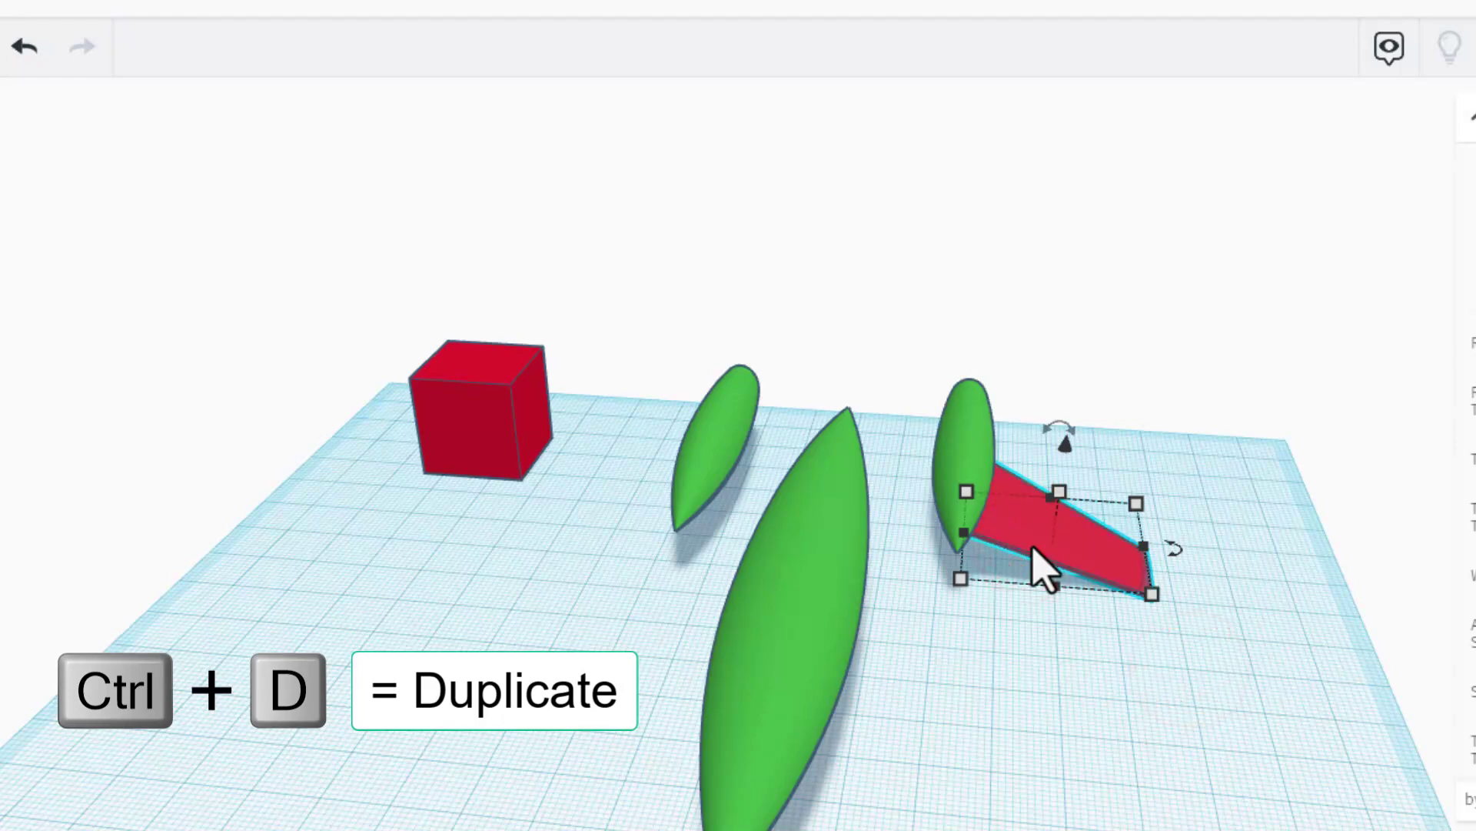
key("ctrl+d")
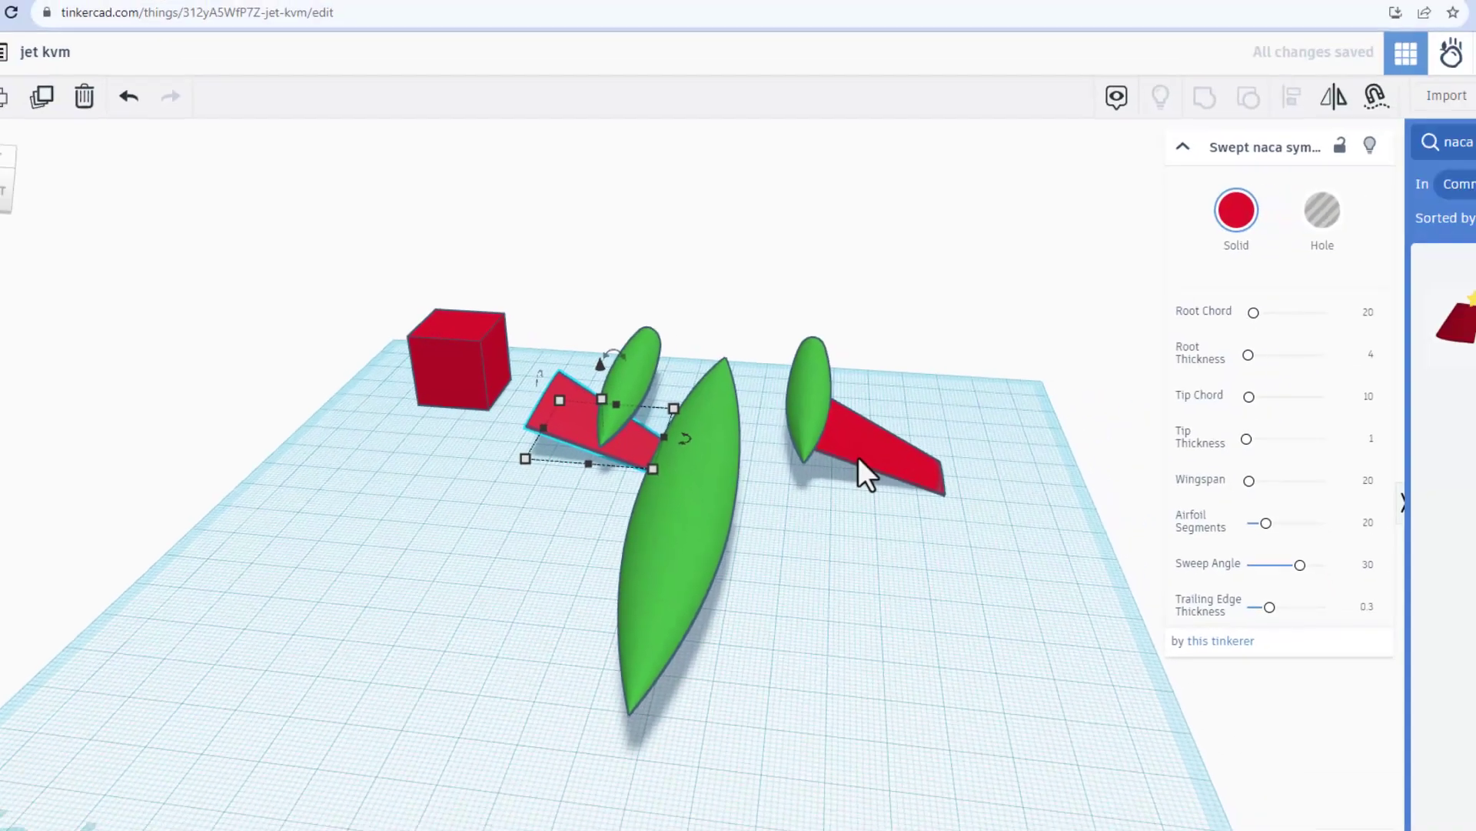
left_click(1206, 115)
left_click(570, 444)
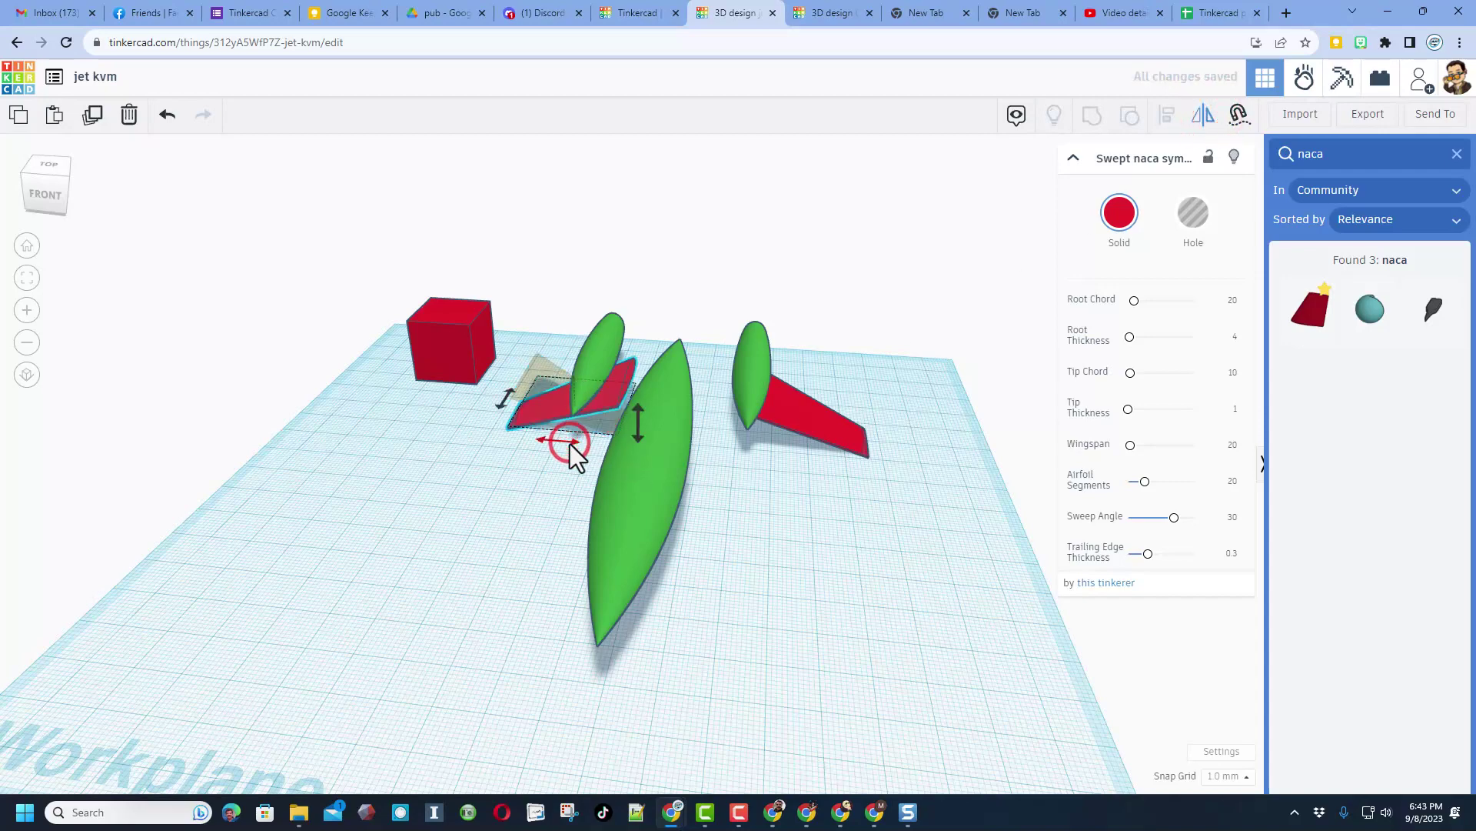
key("Left")
key("Left")
key("Left")
key("Left")
key("Left")
key("Left")
key("Left")
key("Left")
key("Left")
key("Left")
key("Left")
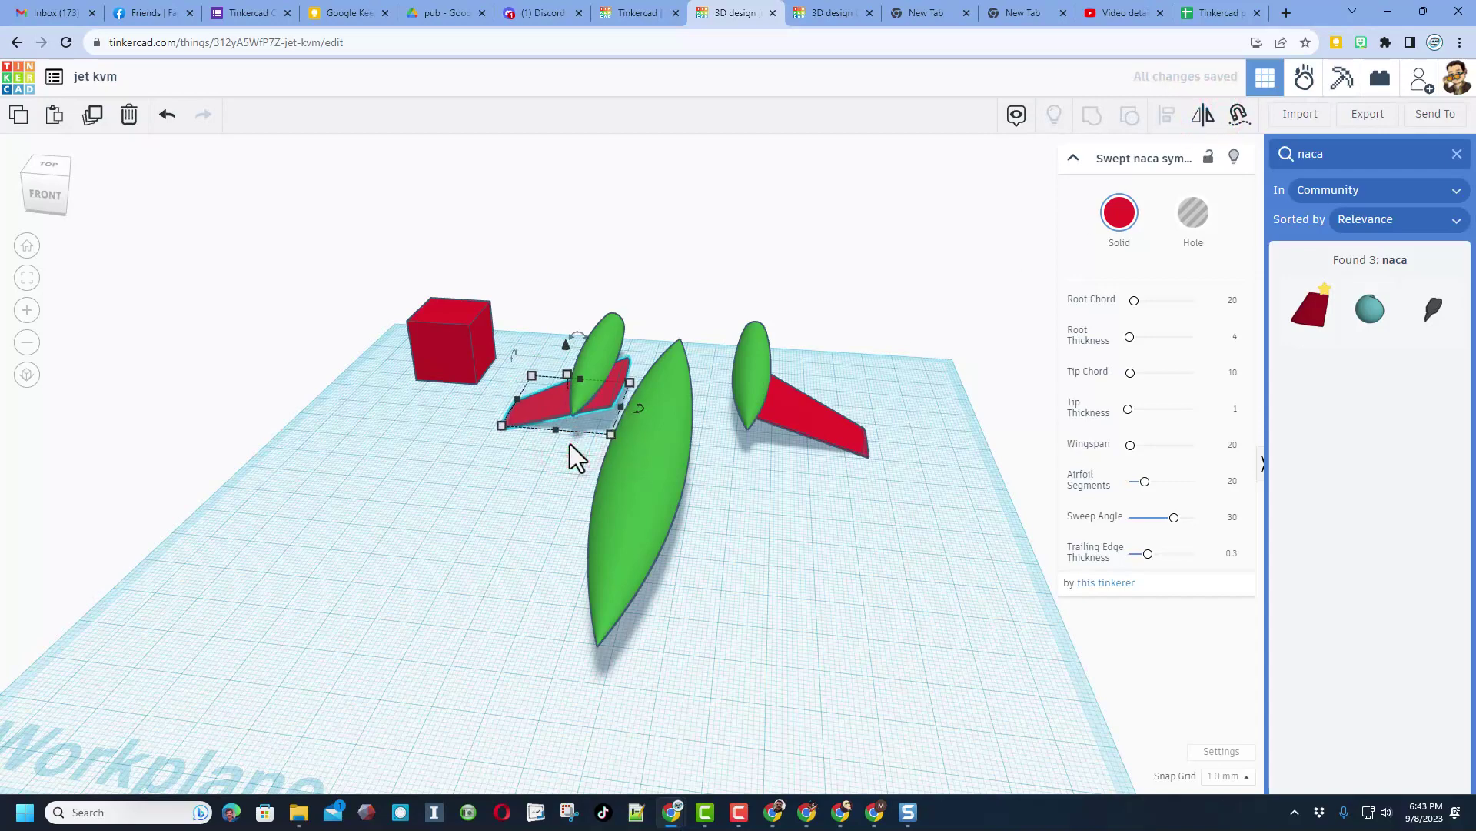
key("Left")
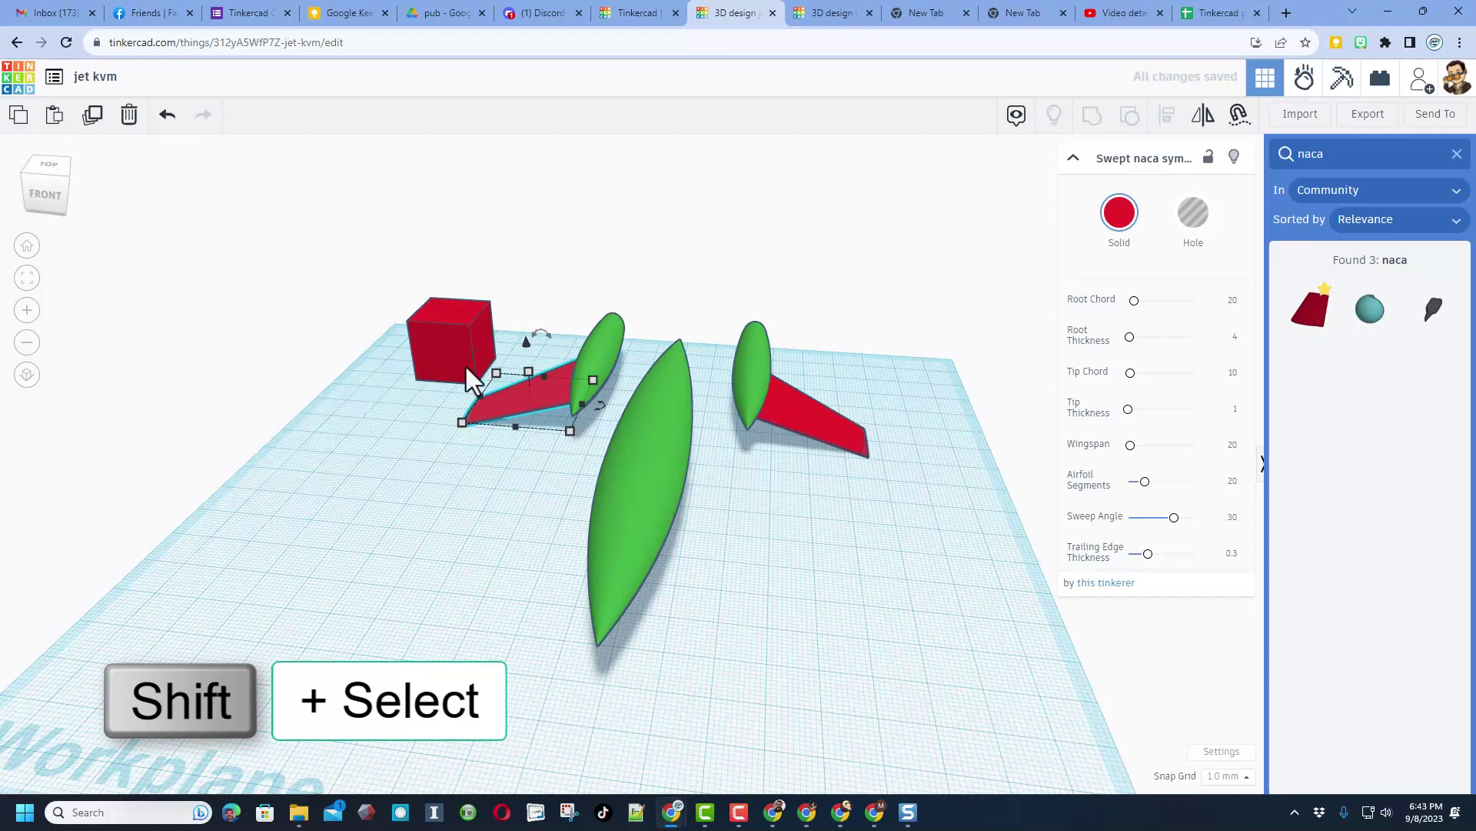
Step: Group the two outer wings and align the pair to the fuselage's centre across its width
right_click_drag(552, 412, 700, 370)
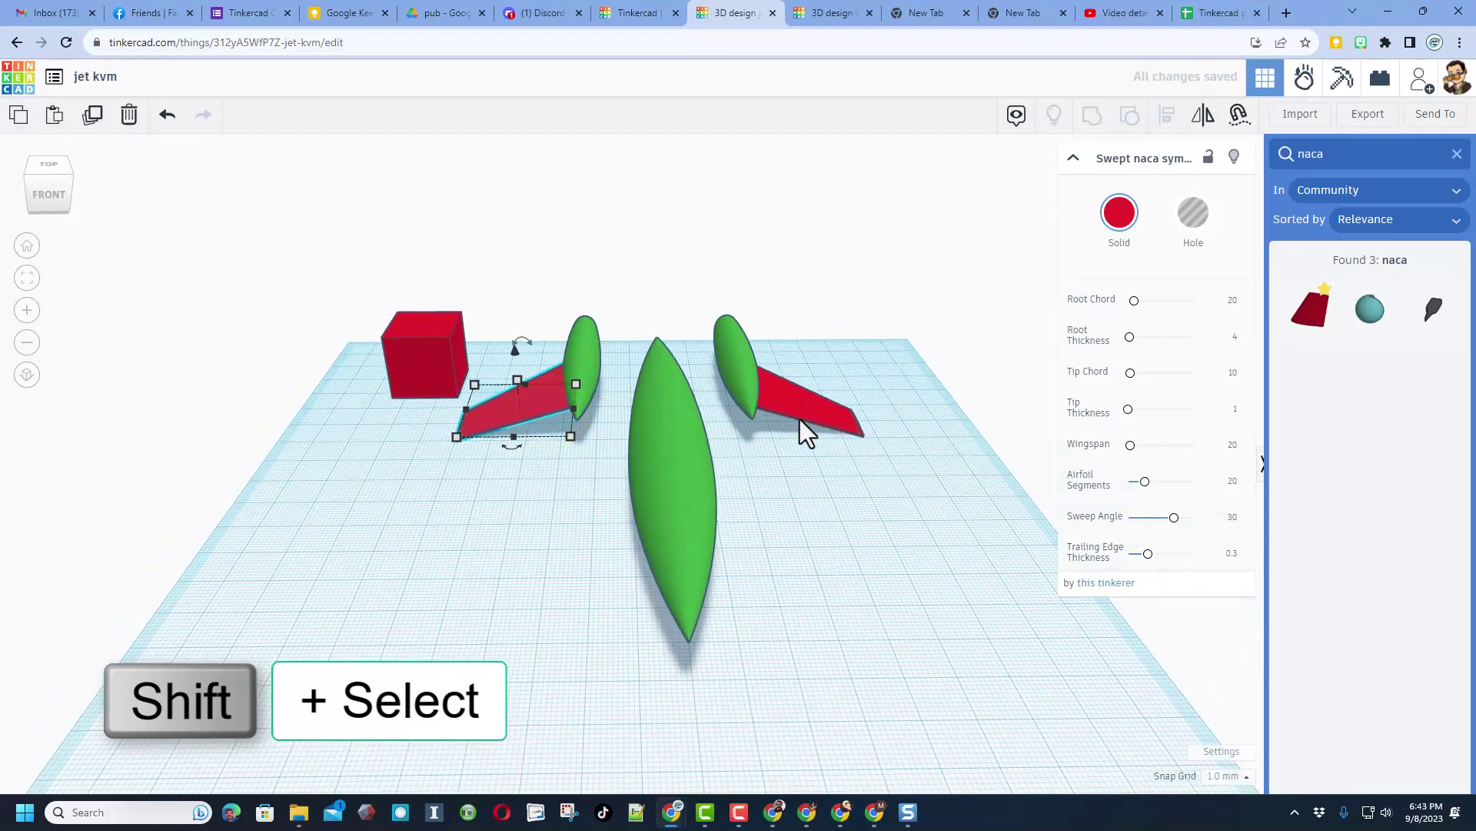
left_click(805, 408, "shift")
key("ctrl+g")
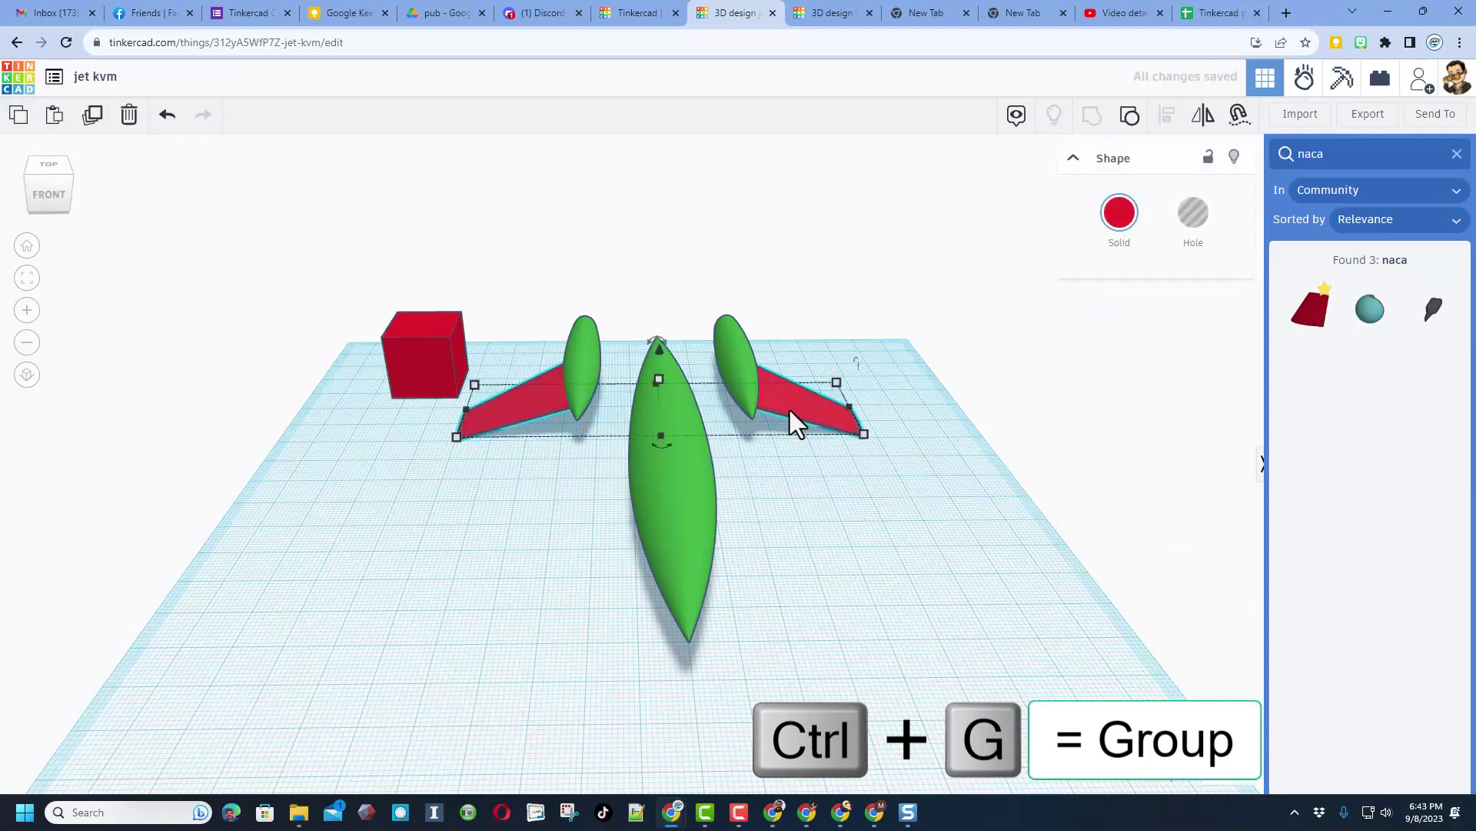
left_click_drag(527, 293, 760, 522)
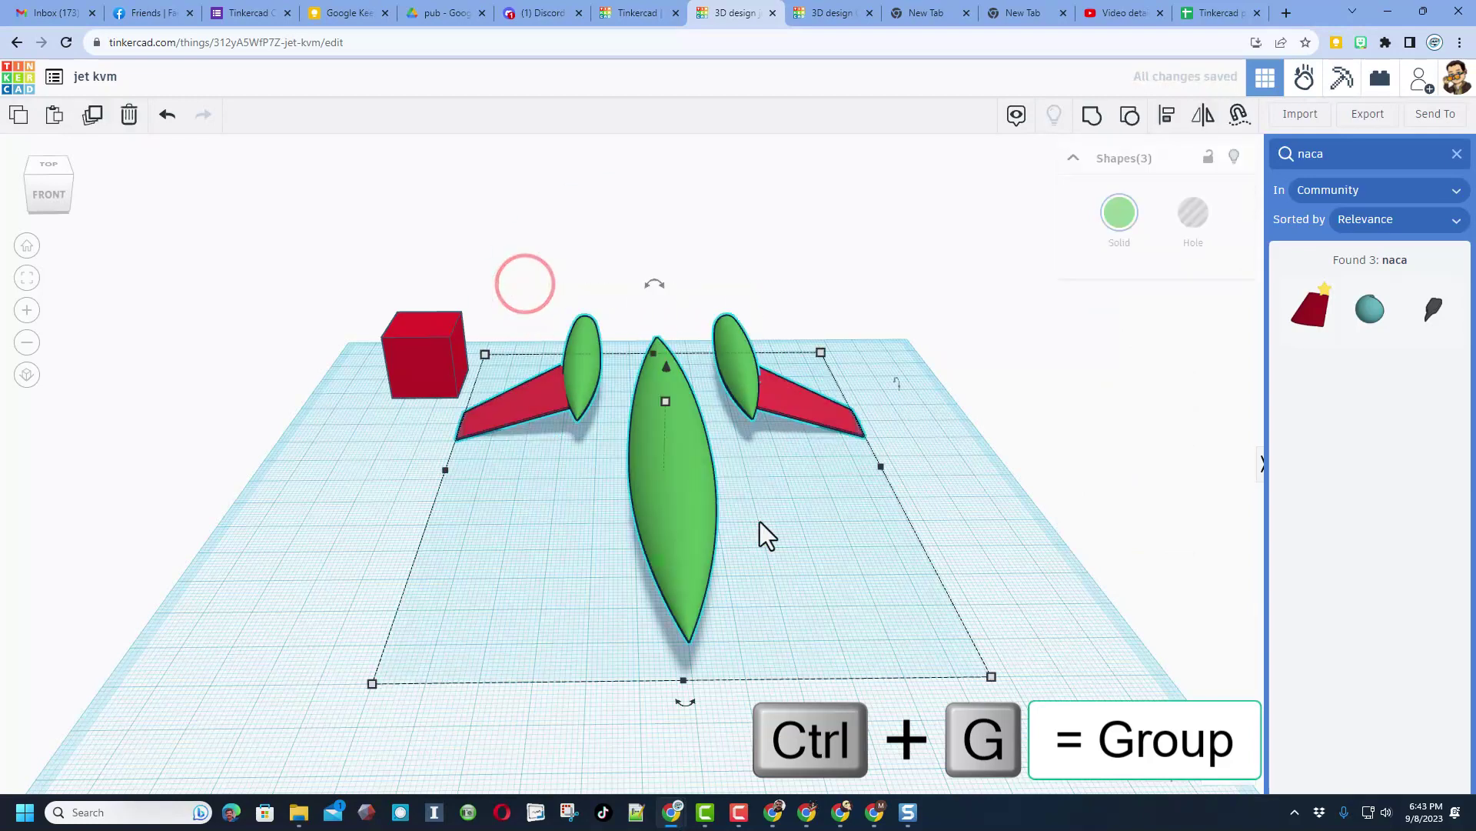
key("l")
left_click(693, 500)
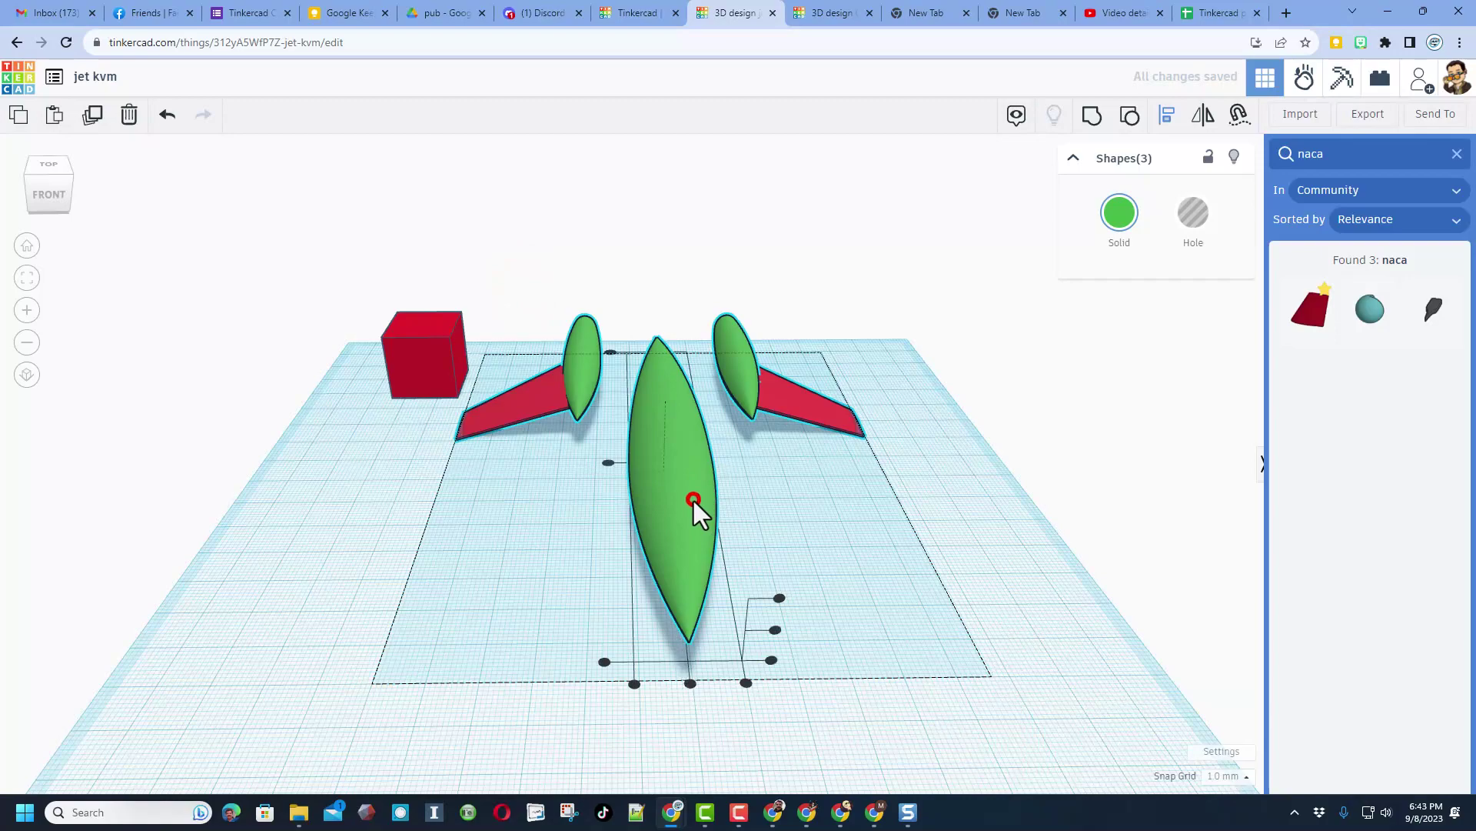
left_click(690, 683)
left_click(588, 609)
Step: Place another swept NACA wing beside the red box, move it between the fuselage and the far pod, and restore the ground workplane
right_click_drag(561, 554, 510, 560)
left_click_drag(1309, 309, 483, 336)
right_click_drag(474, 352, 509, 389)
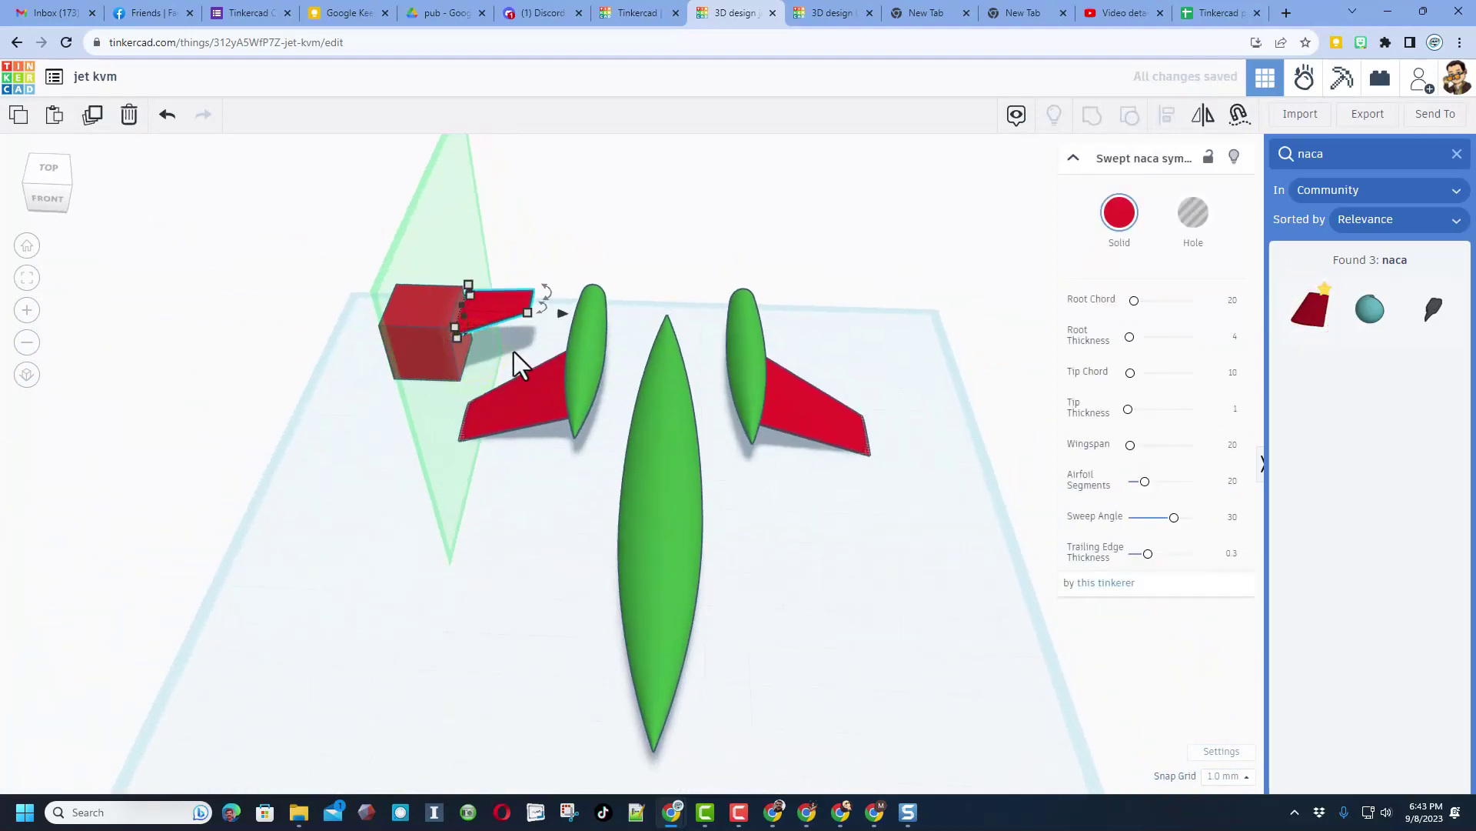
left_click_drag(560, 314, 764, 377)
left_click(877, 465)
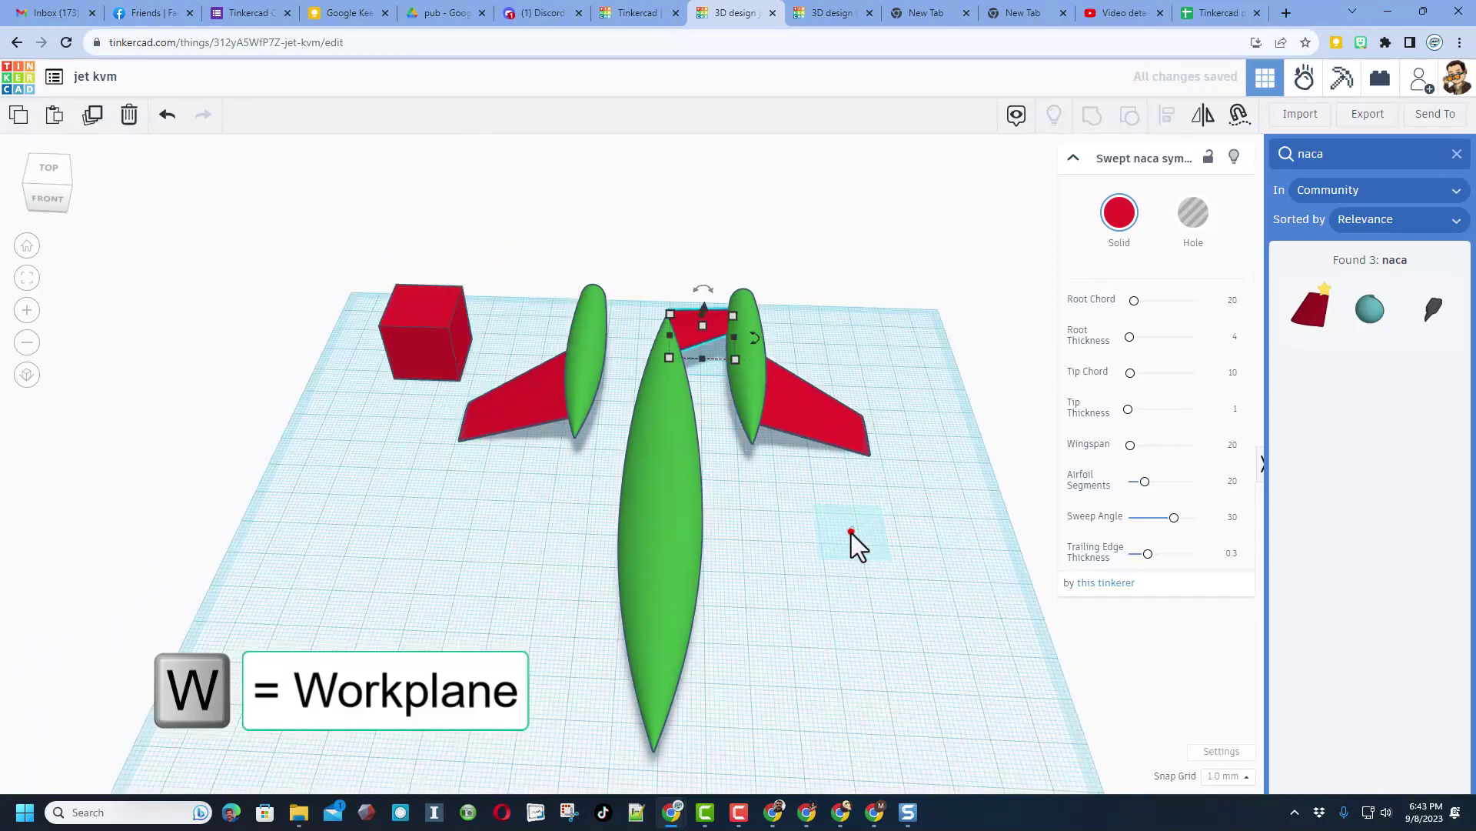
Step: Fit the new inner wing so it bridges the fuselage and far pod, about 23.55 mm front to back
left_click_drag(685, 340, 702, 428)
right_click_drag(703, 427, 738, 394)
left_click_drag(737, 389, 686, 454)
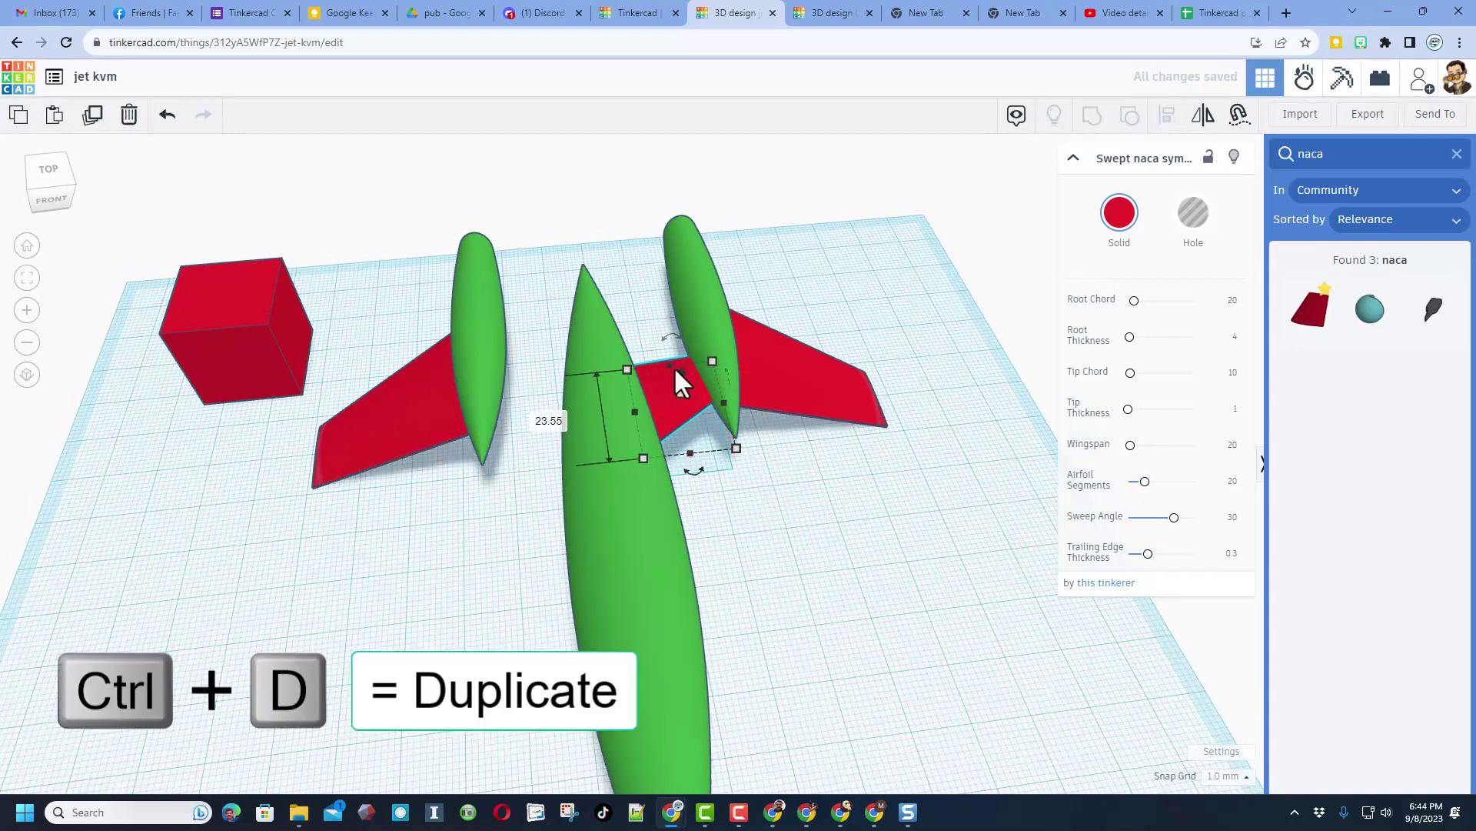
left_click(833, 548)
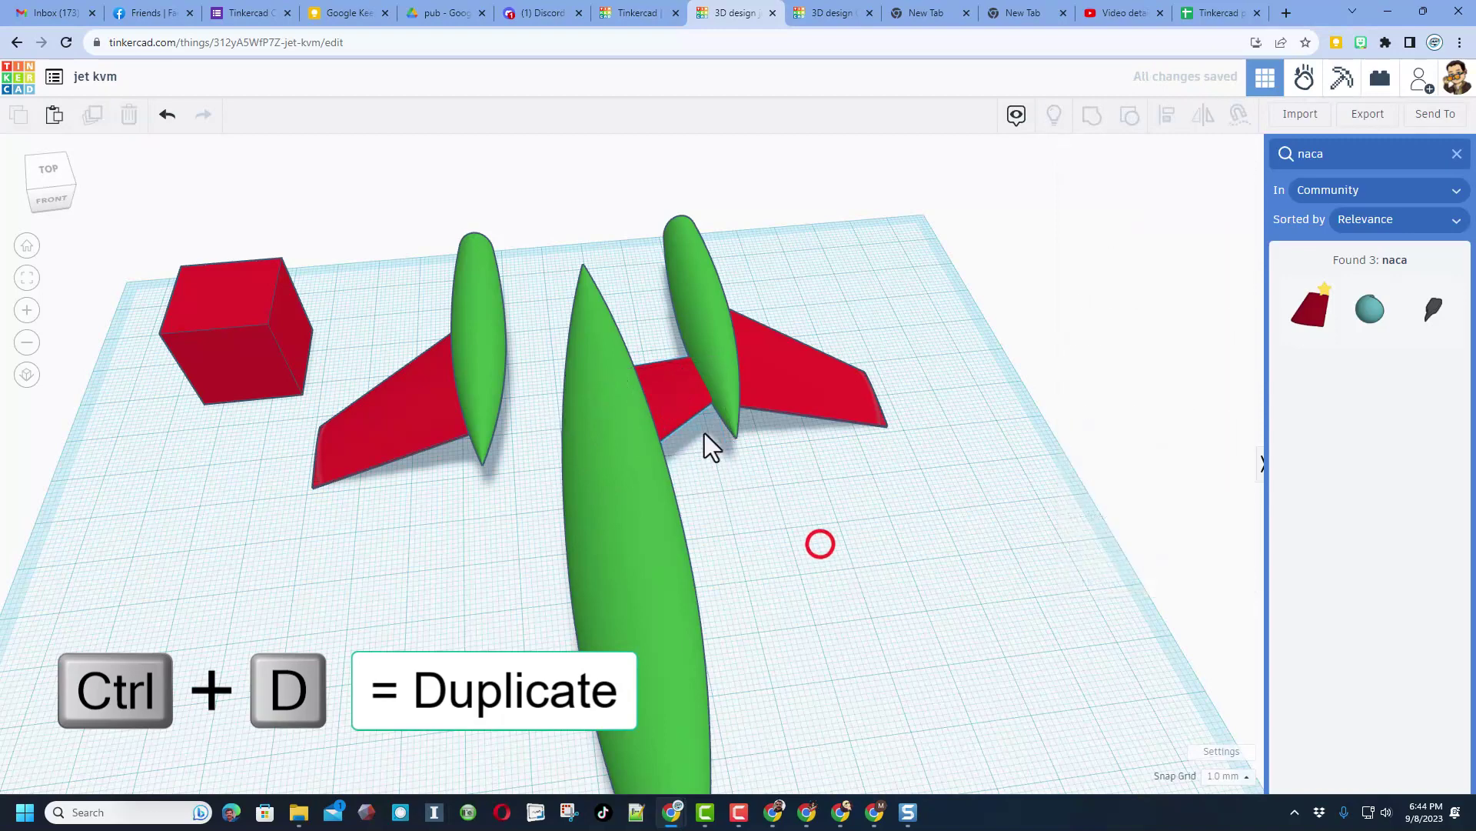
Step: Duplicate the inner wing, mirror the copy side to side, and move it between the fuselage and the opposite pod
left_click(678, 394)
key("ctrl+d")
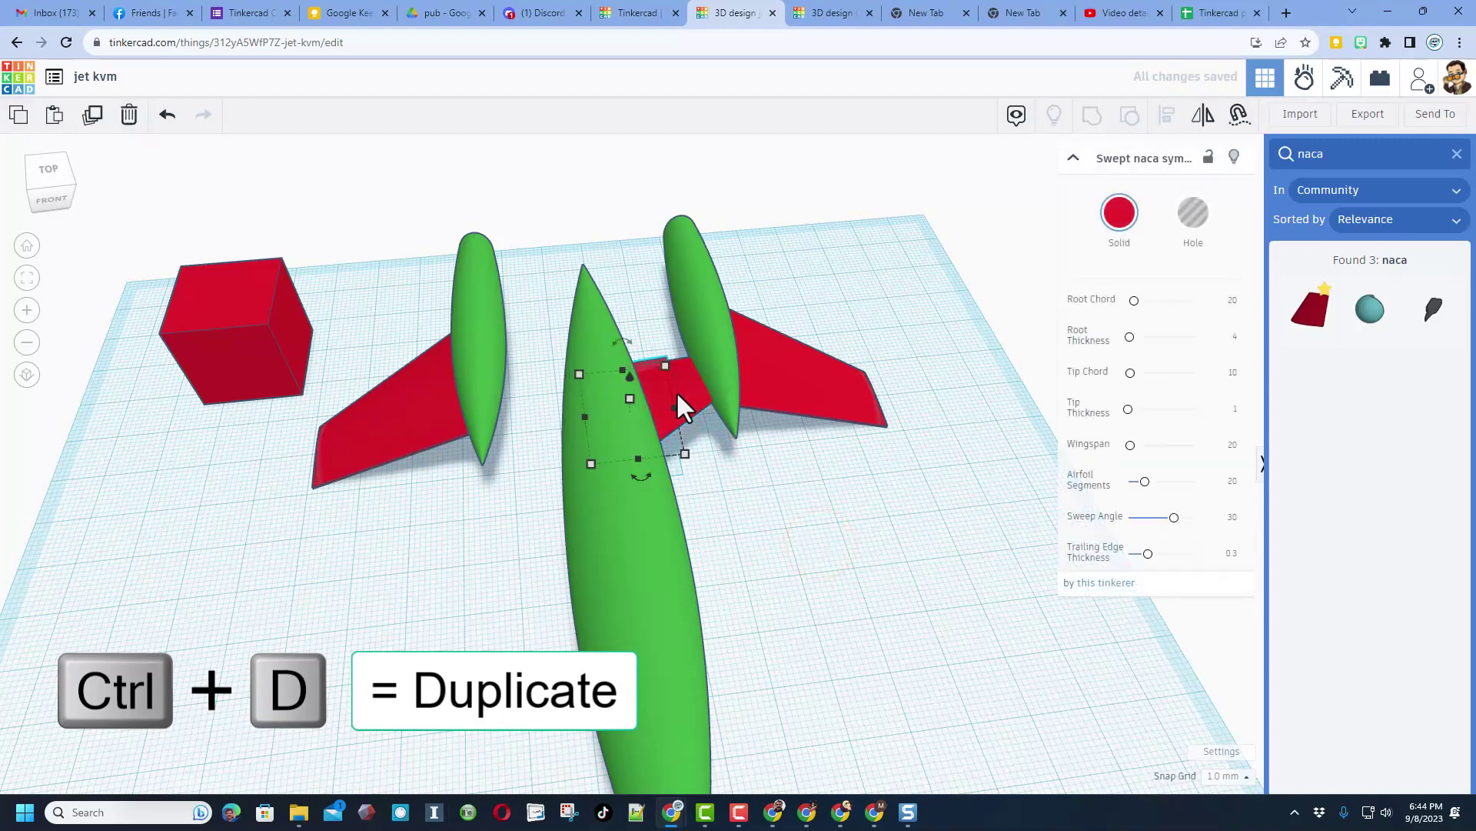
left_click(1202, 115)
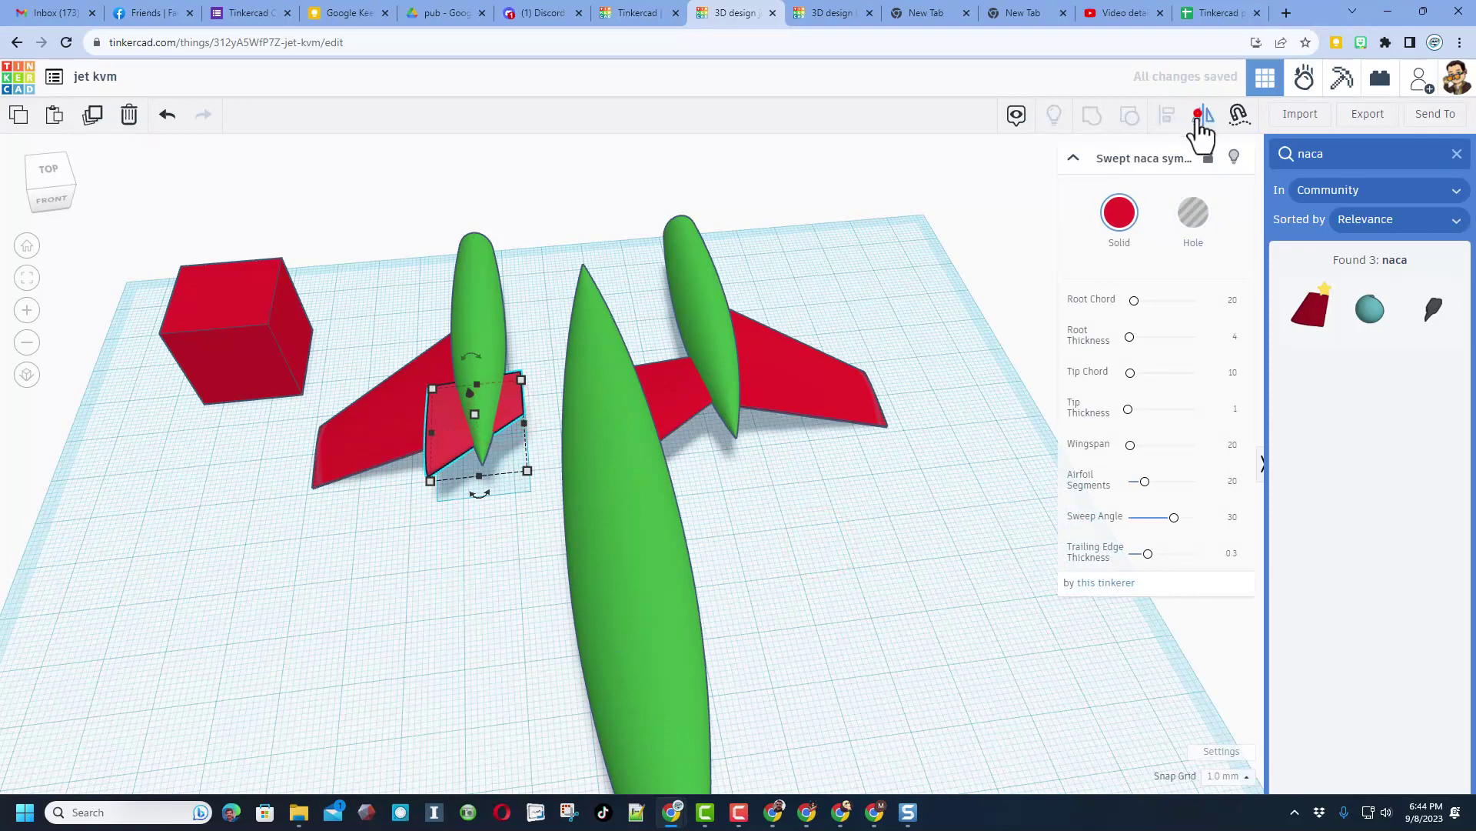
left_click(487, 496)
key("Right")
key("Right")
key("Right")
key("Right")
key("Right")
key("Right")
key("Right")
key("Right")
key("Right")
key("Right")
key("Right")
key("Right")
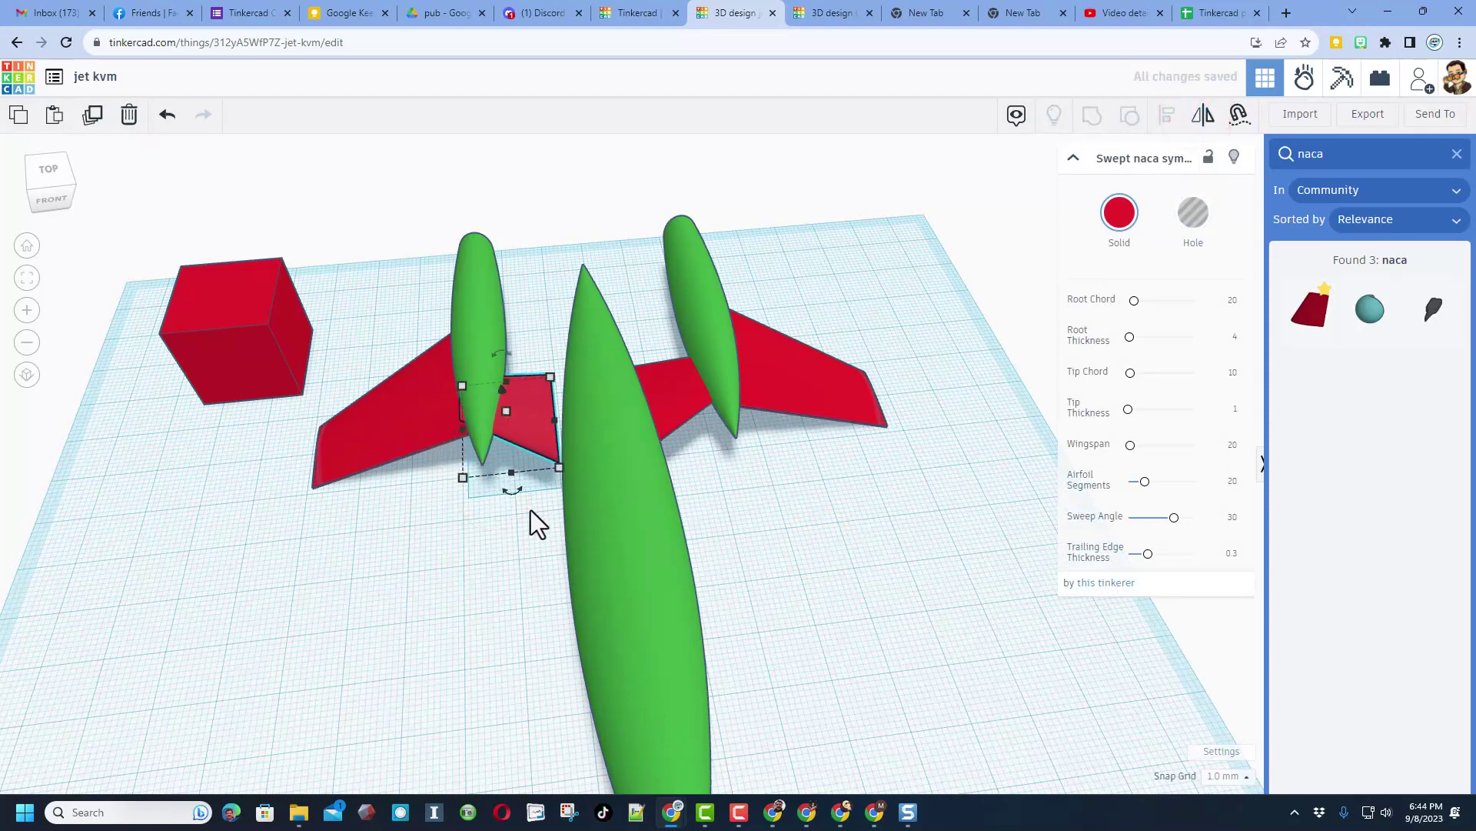
key("Left")
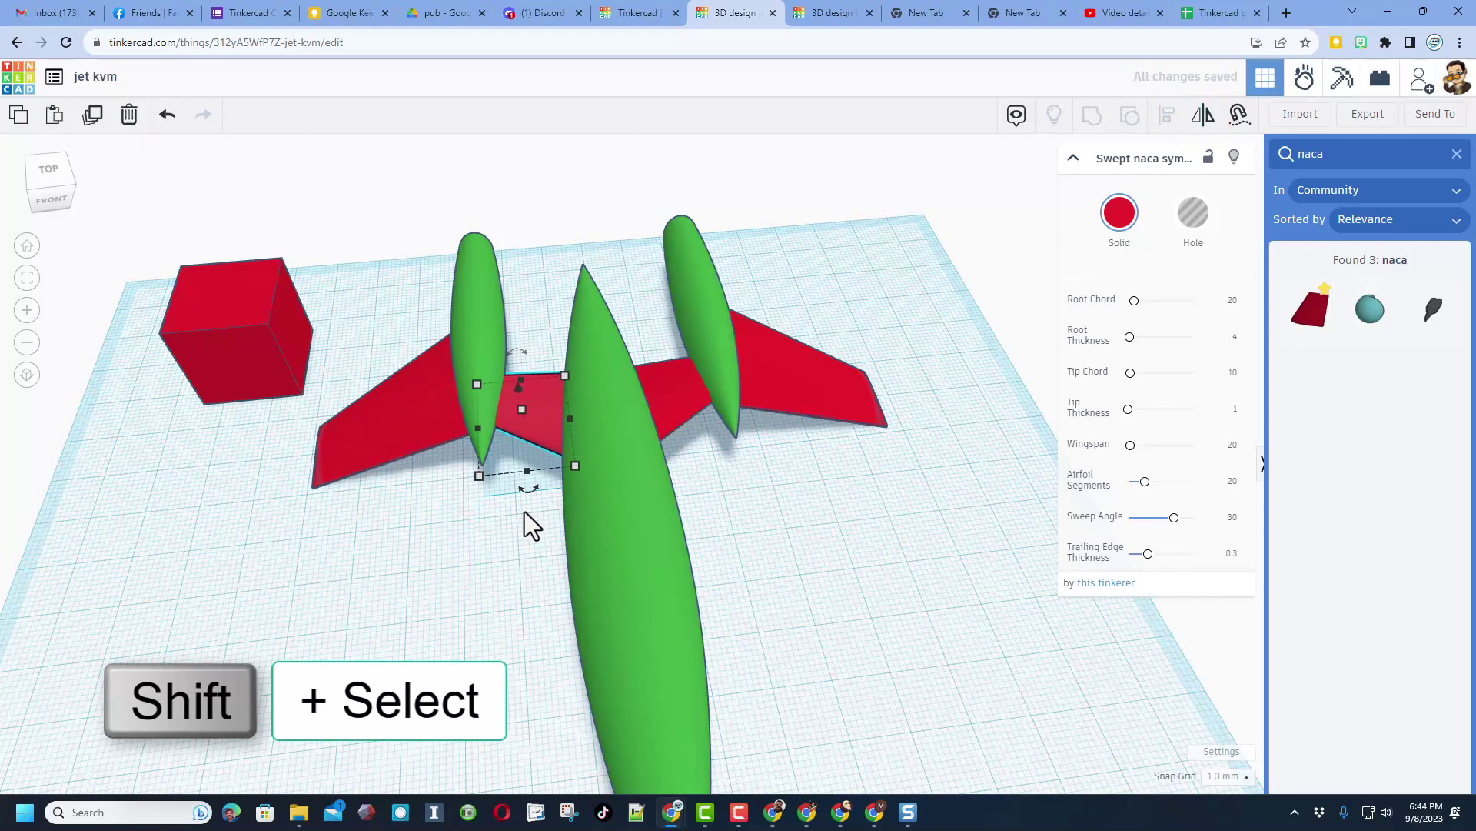
Step: Group the two inner wings and align the pair to the fuselage's centre across its width
left_click(656, 394, "shift")
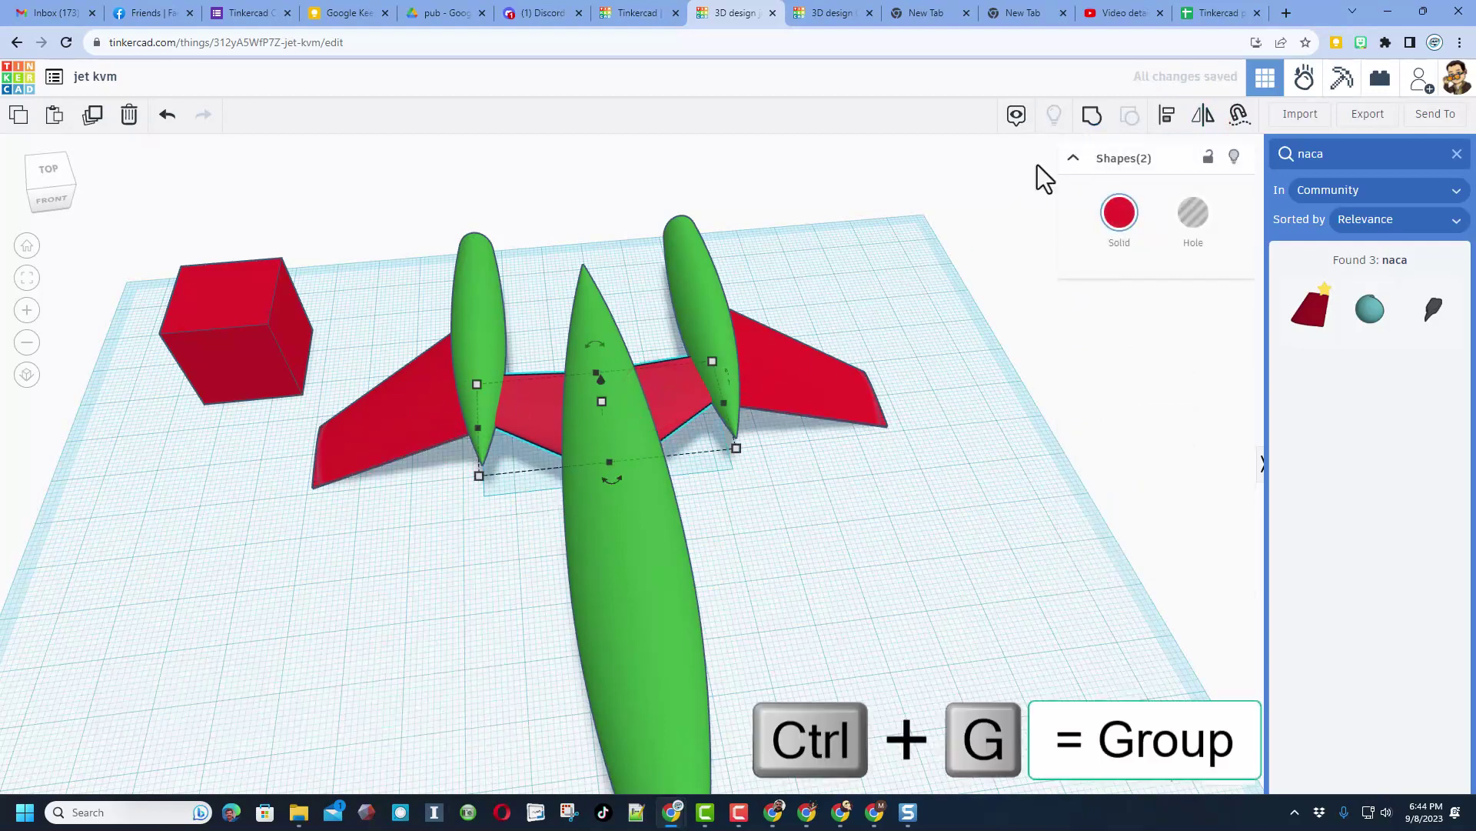
left_click(1086, 121)
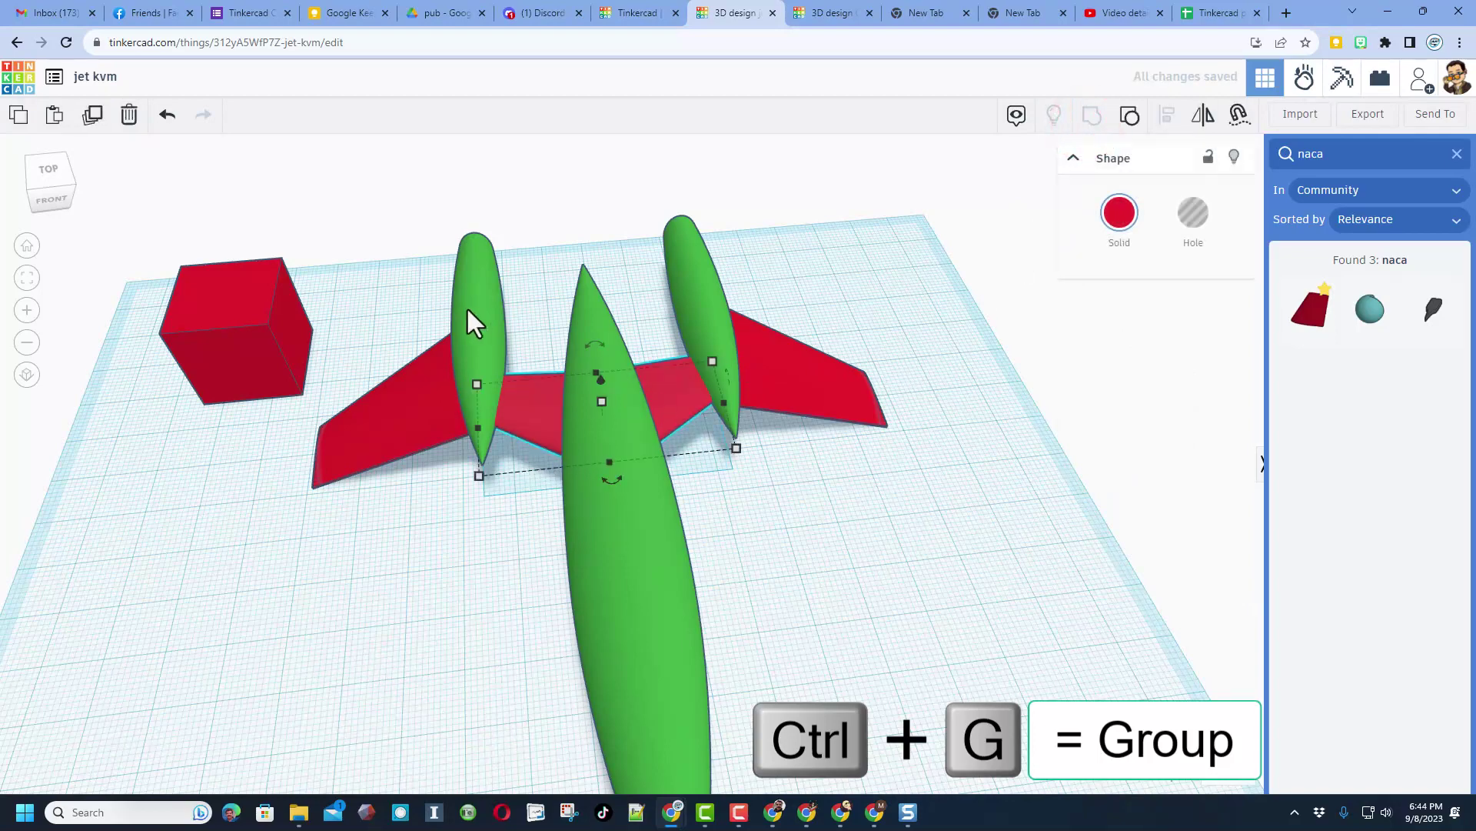
left_click(368, 288)
left_click_drag(343, 240, 834, 533)
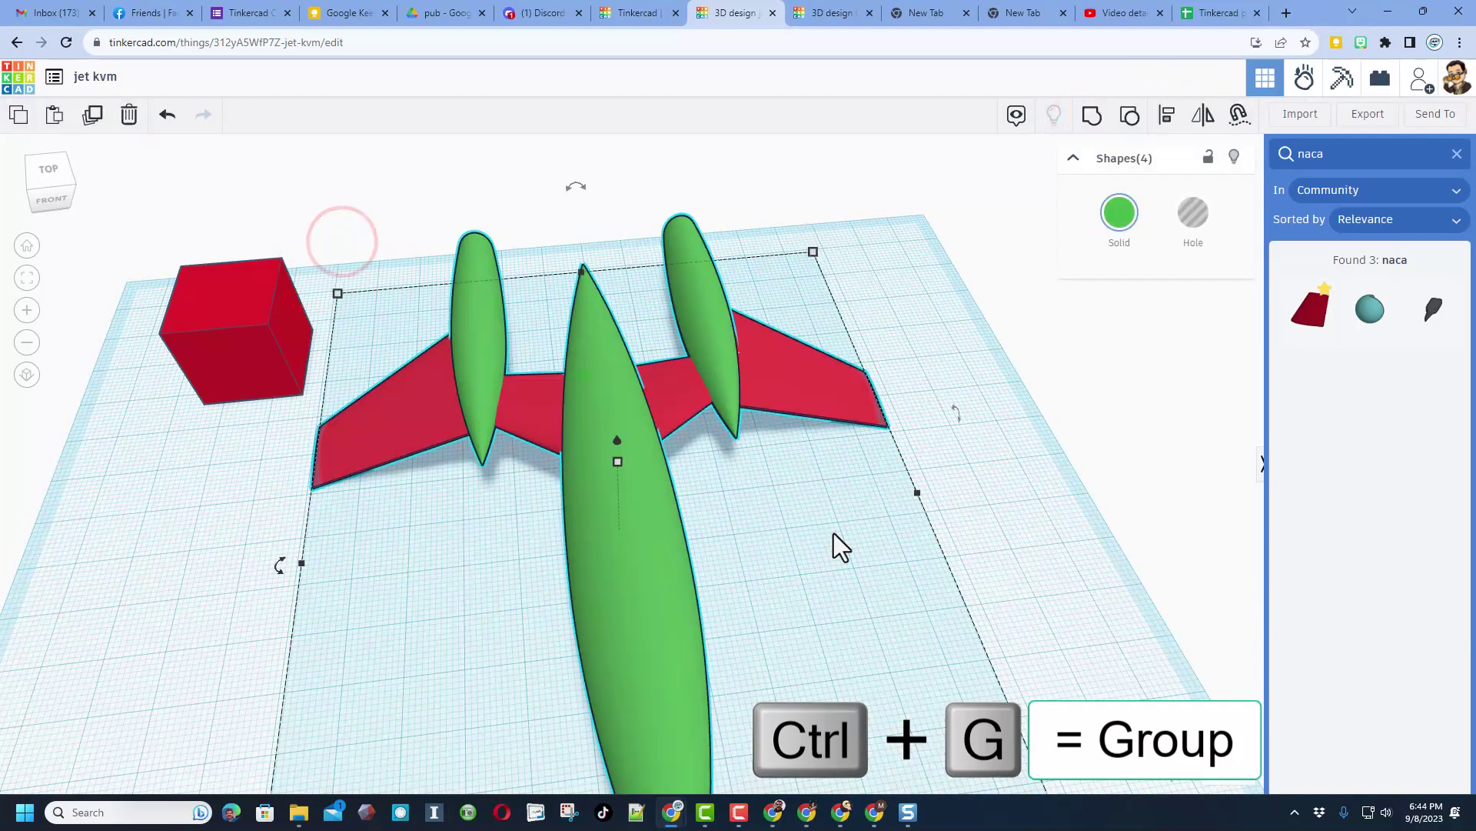
key("l")
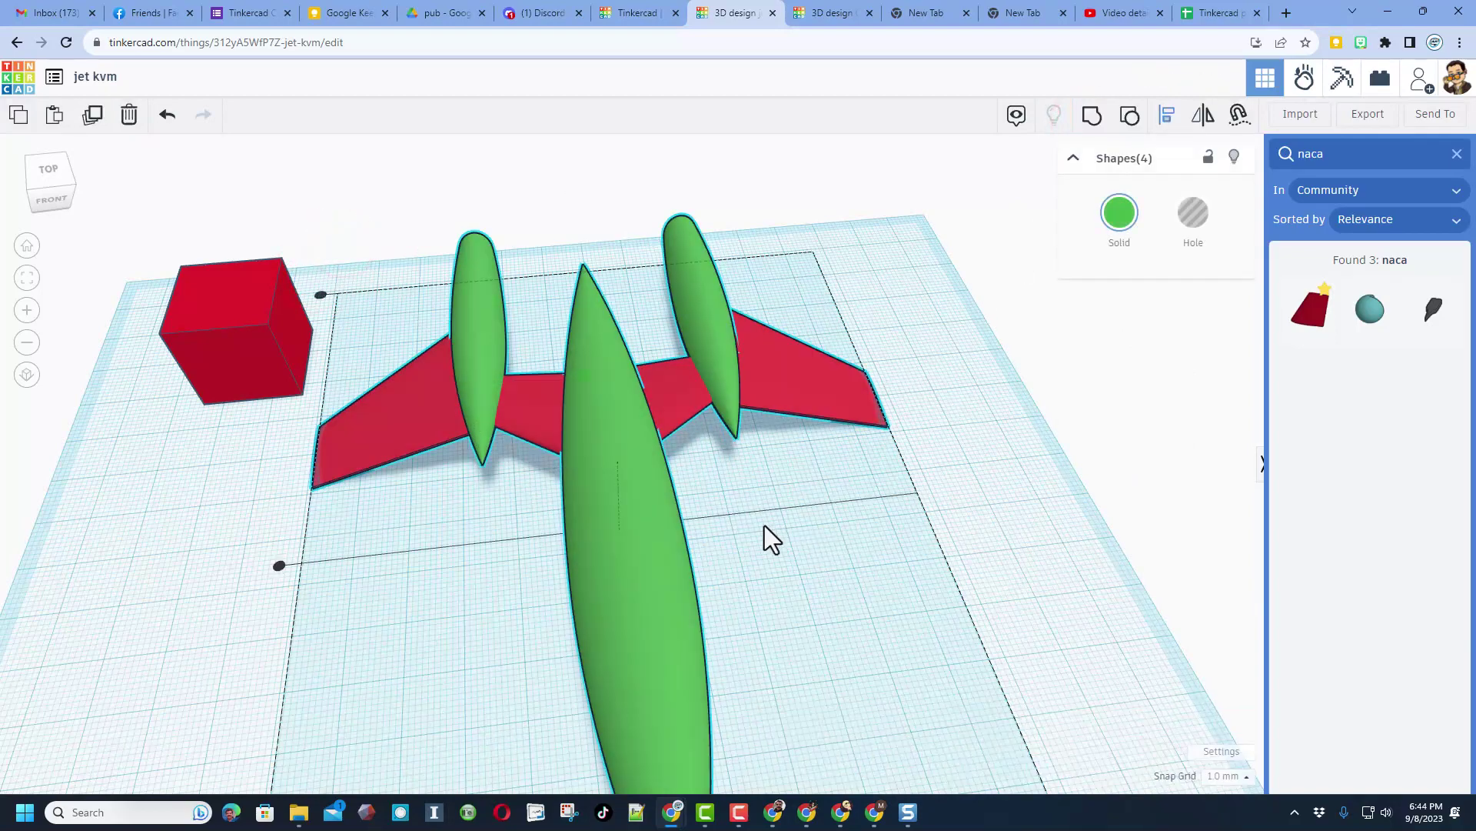
left_click(28, 246)
left_click(666, 646)
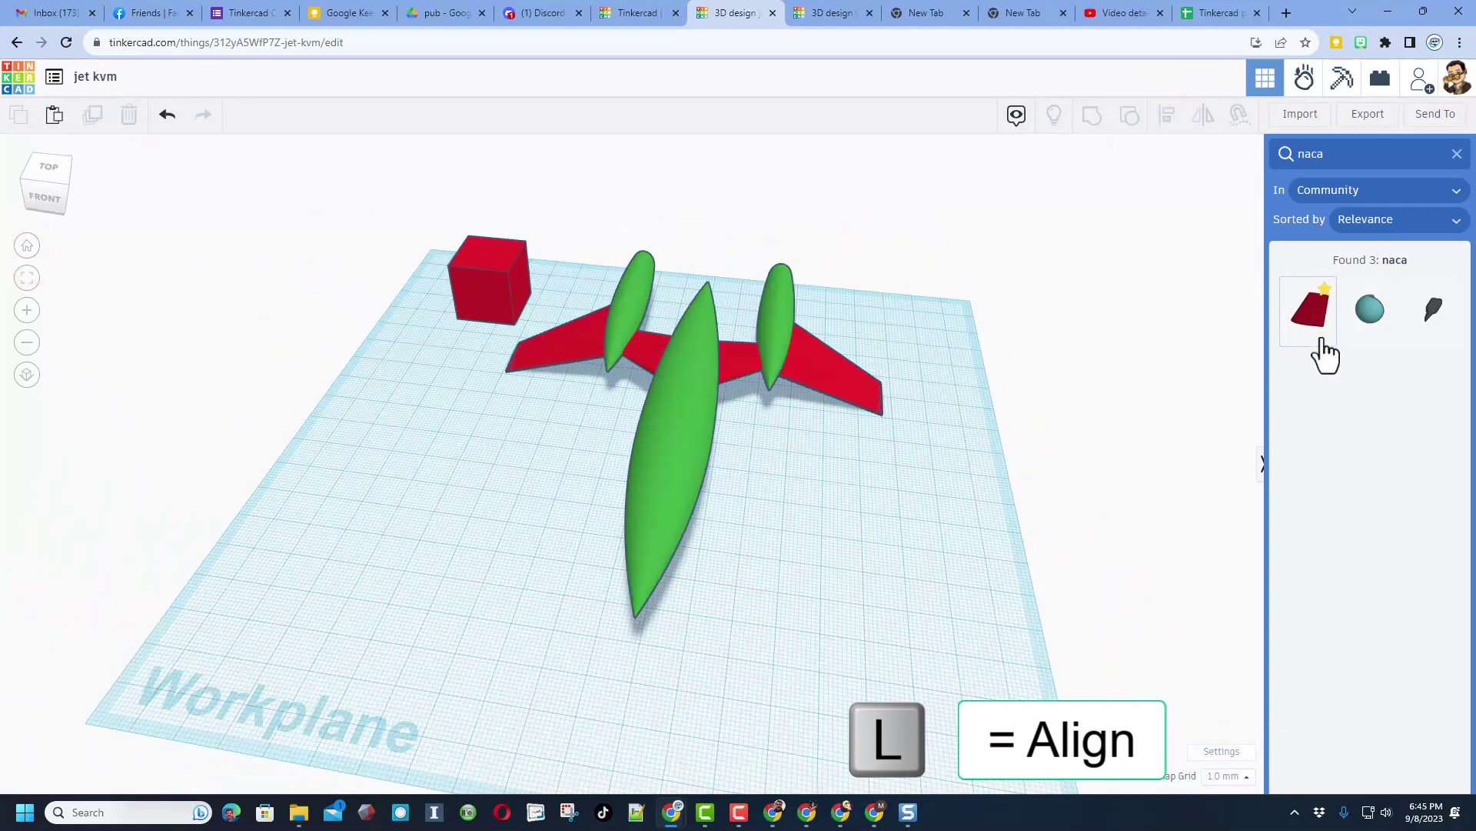
Step: Place another swept NACA wing beside the red box, mirror it front to back, and restore the ground workplane
left_click_drag(1318, 353, 514, 280)
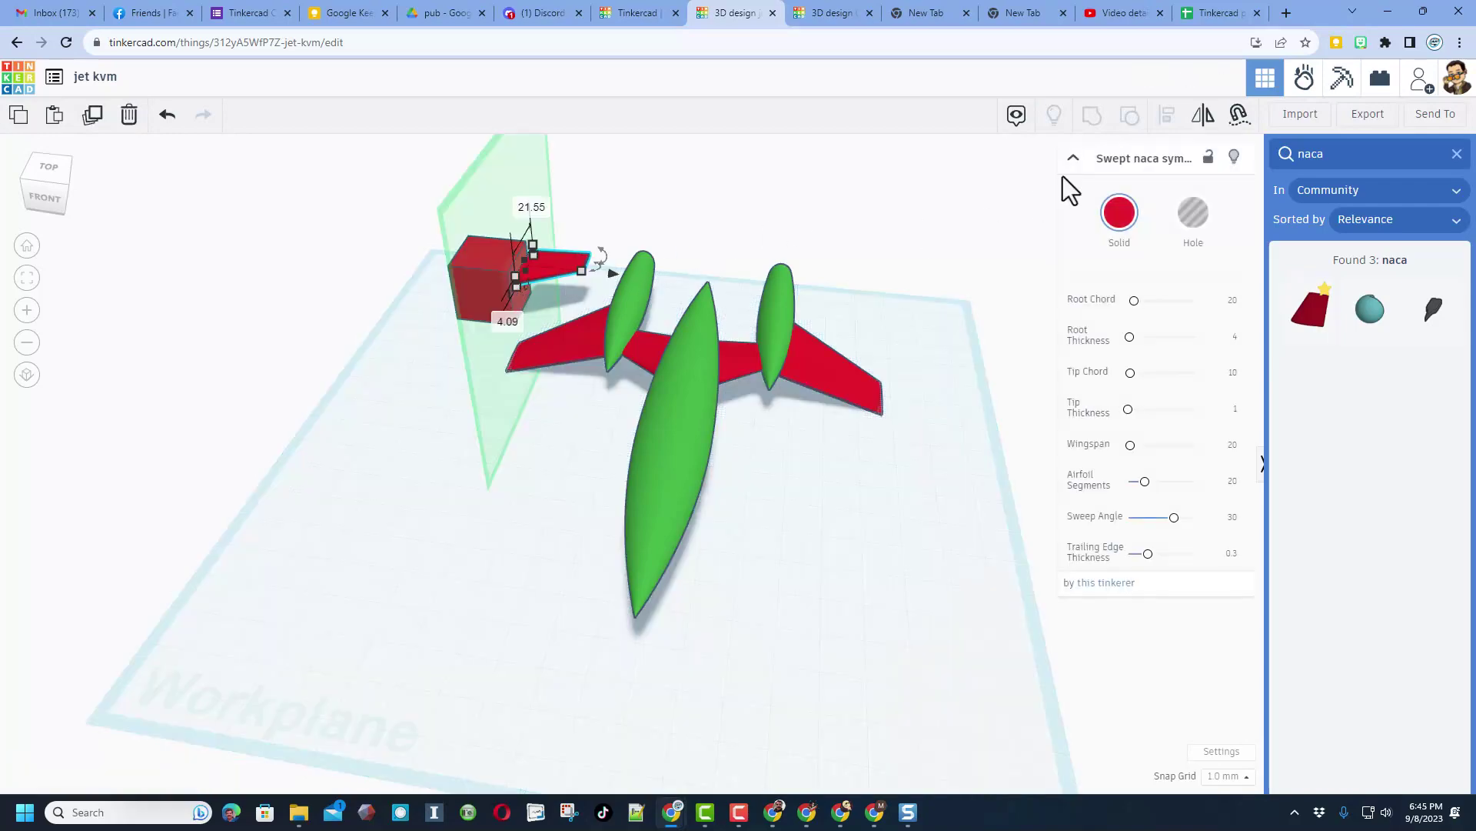
left_click(1195, 117)
left_click(524, 292)
left_click(692, 243)
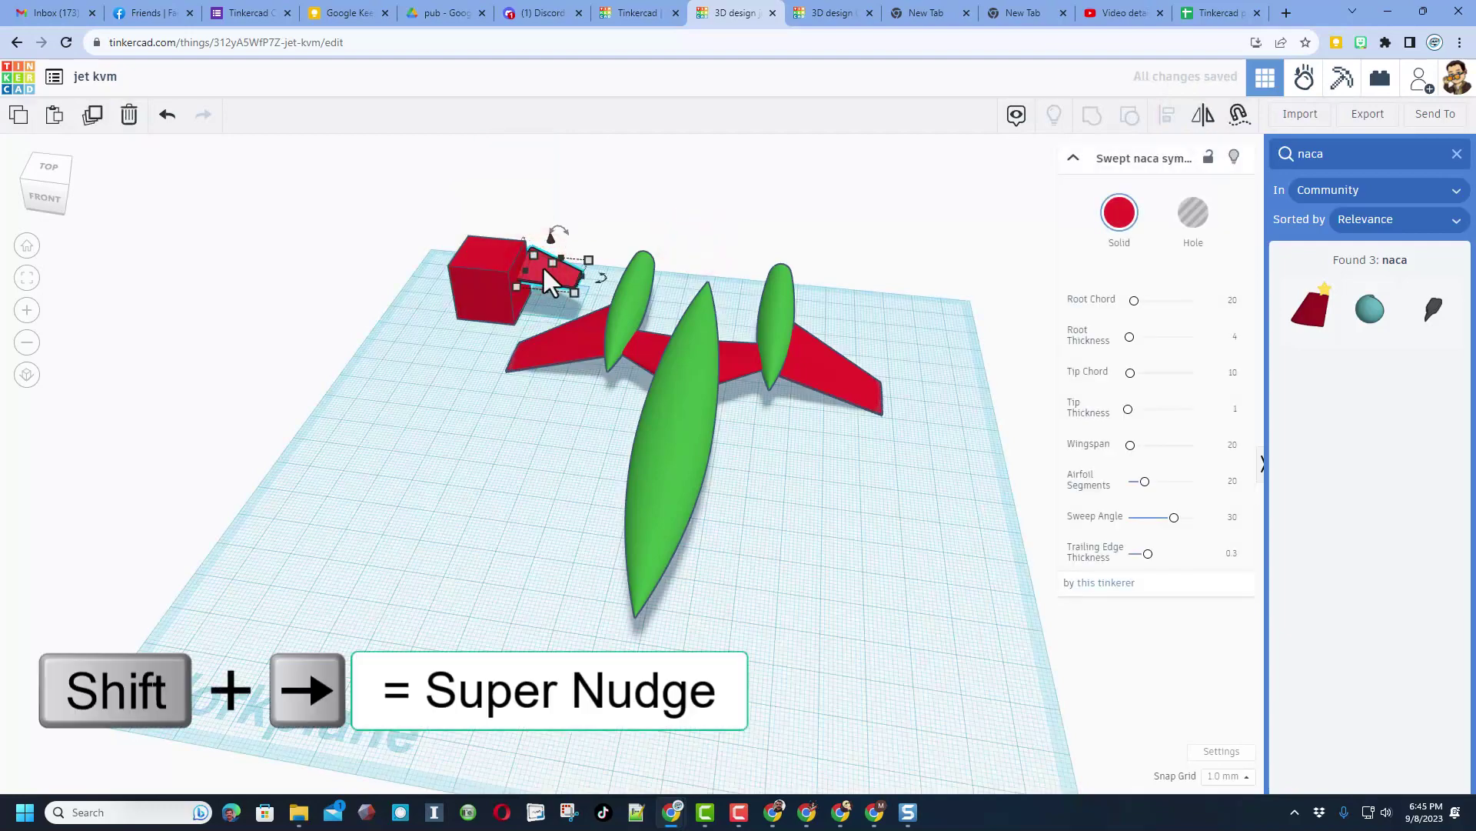
Step: Move the new small wing between the fuselage's rear tip and the far pod, behind the inner wings
key("shift+Right")
key("shift+Right")
key("shift+Right")
key("shift+Right")
key("shift+Right")
key("shift+Right")
key("shift+Right")
key("shift+Right")
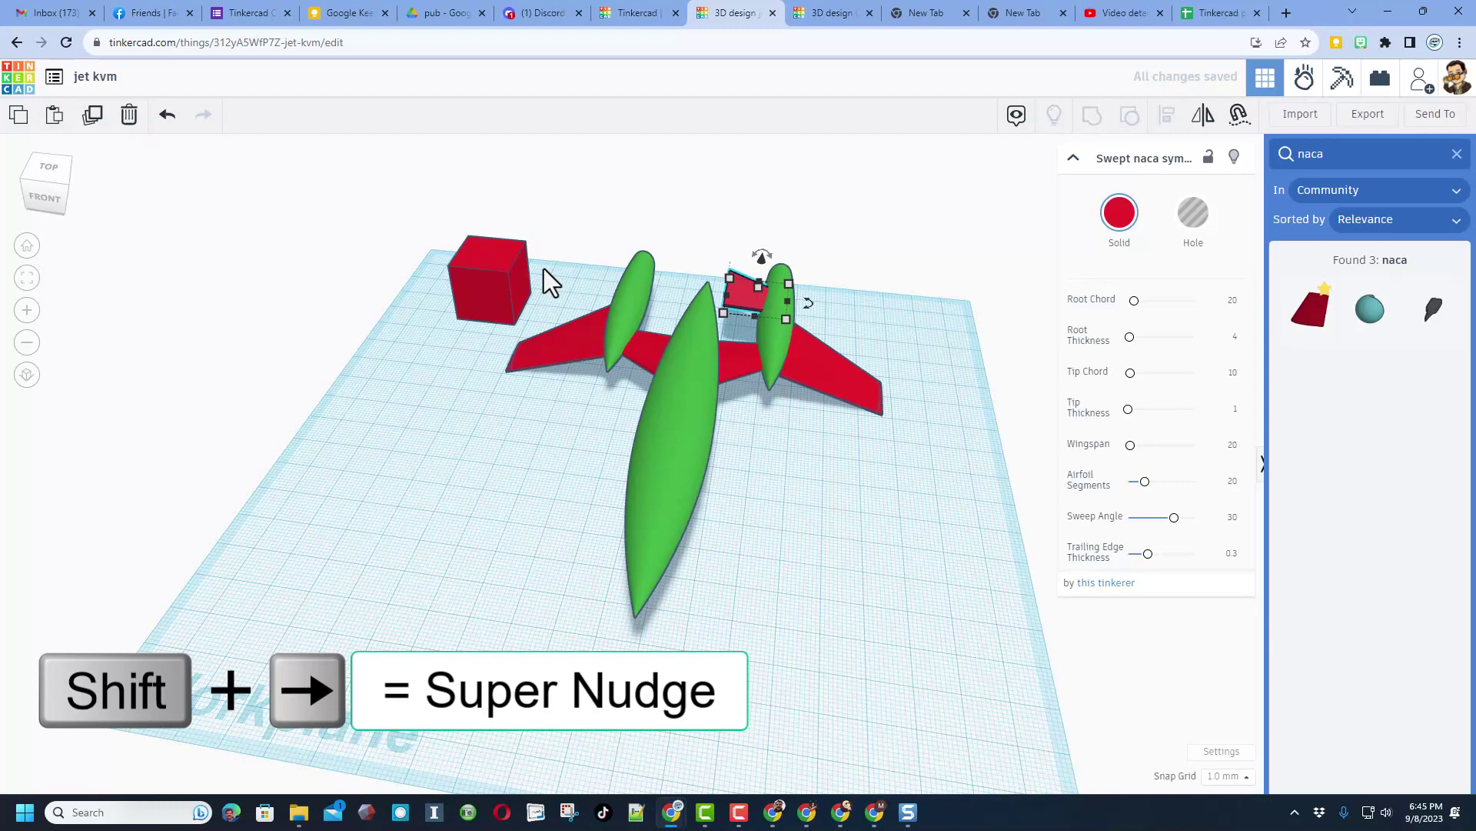
key("Down")
key("Down")
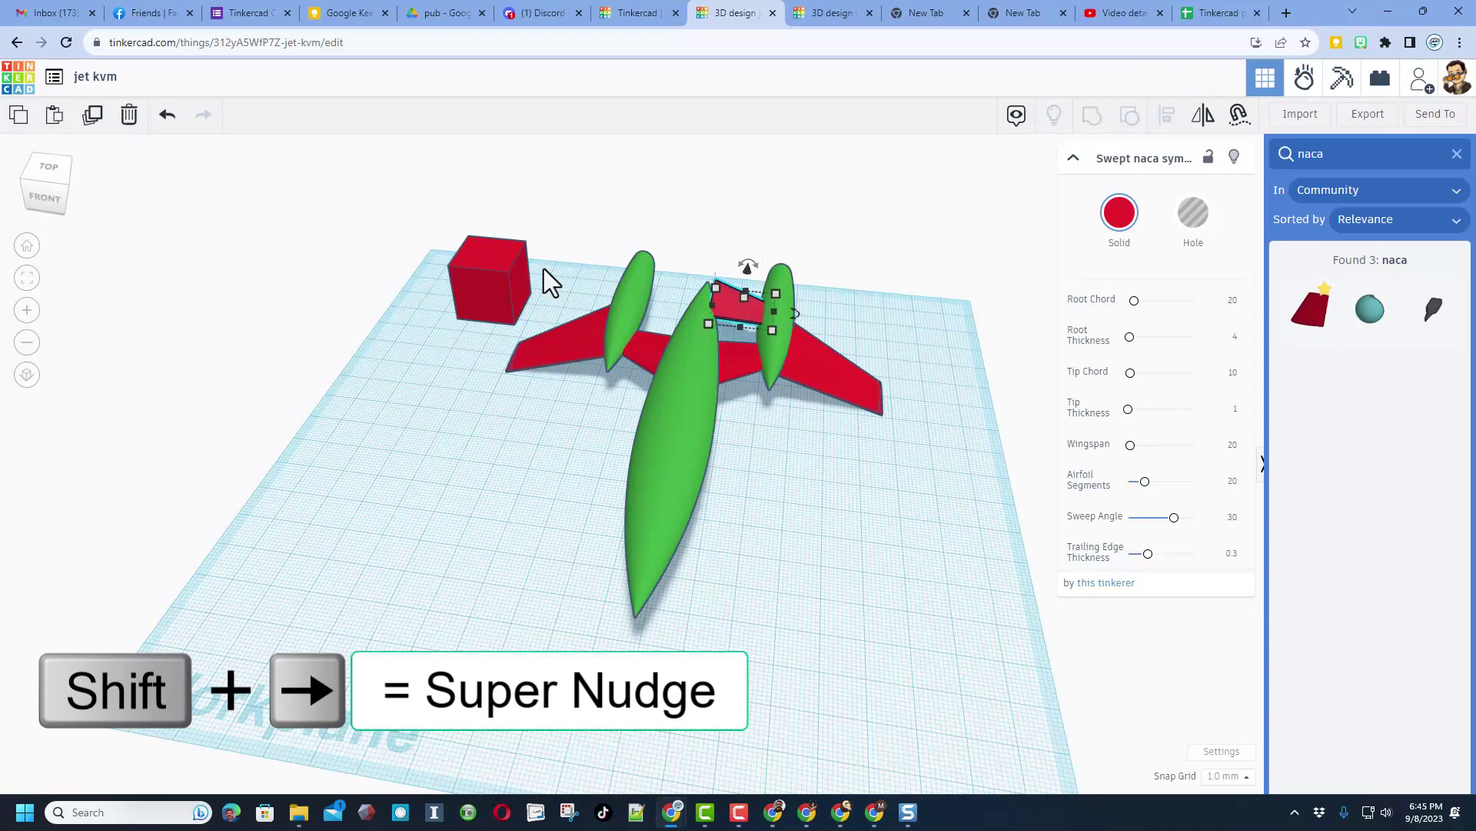
Step: Align the small rear wing with the inner wing pair in height
left_click(722, 356, "shift")
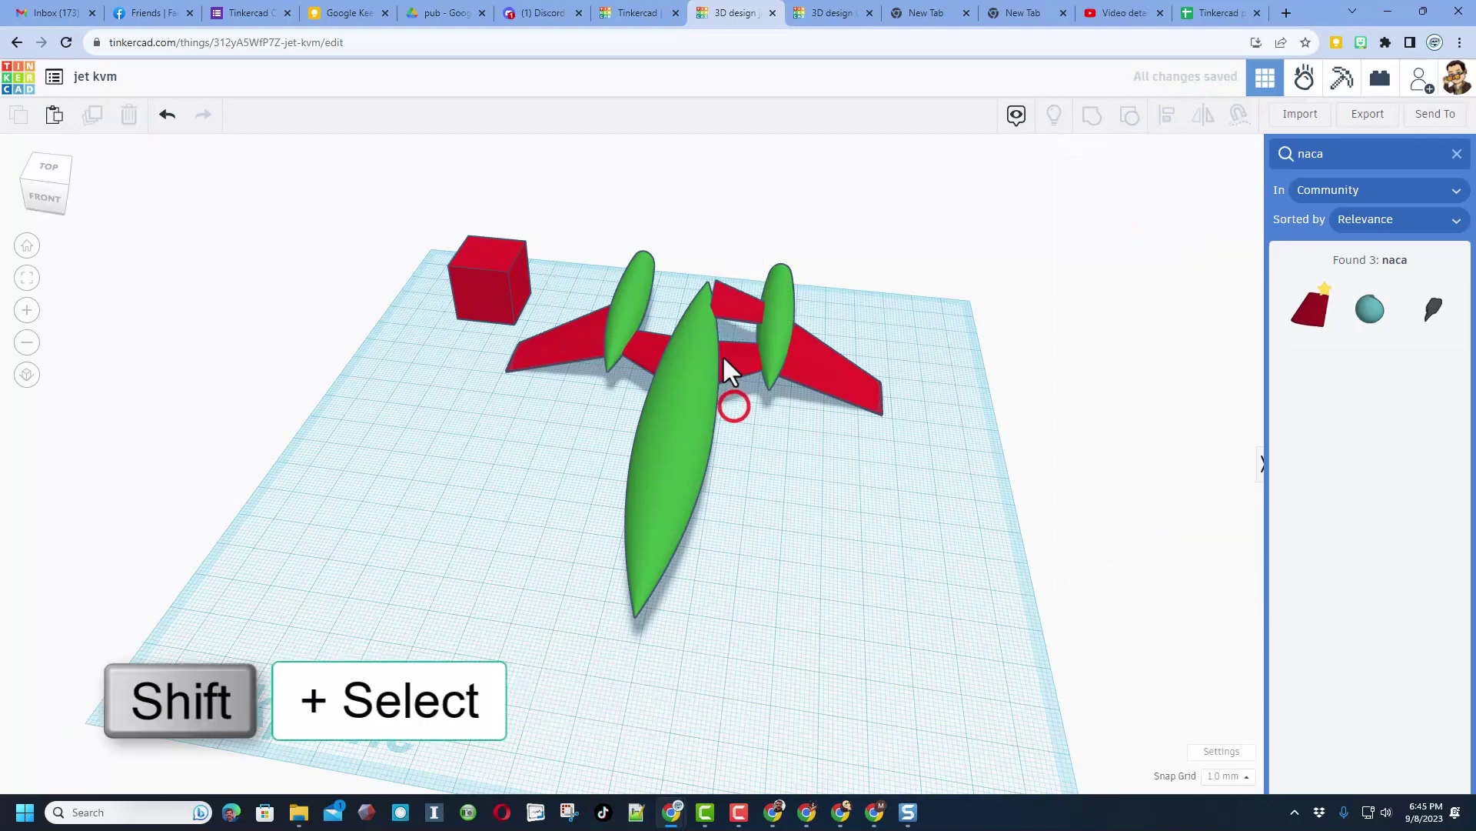
left_click(732, 304, "shift")
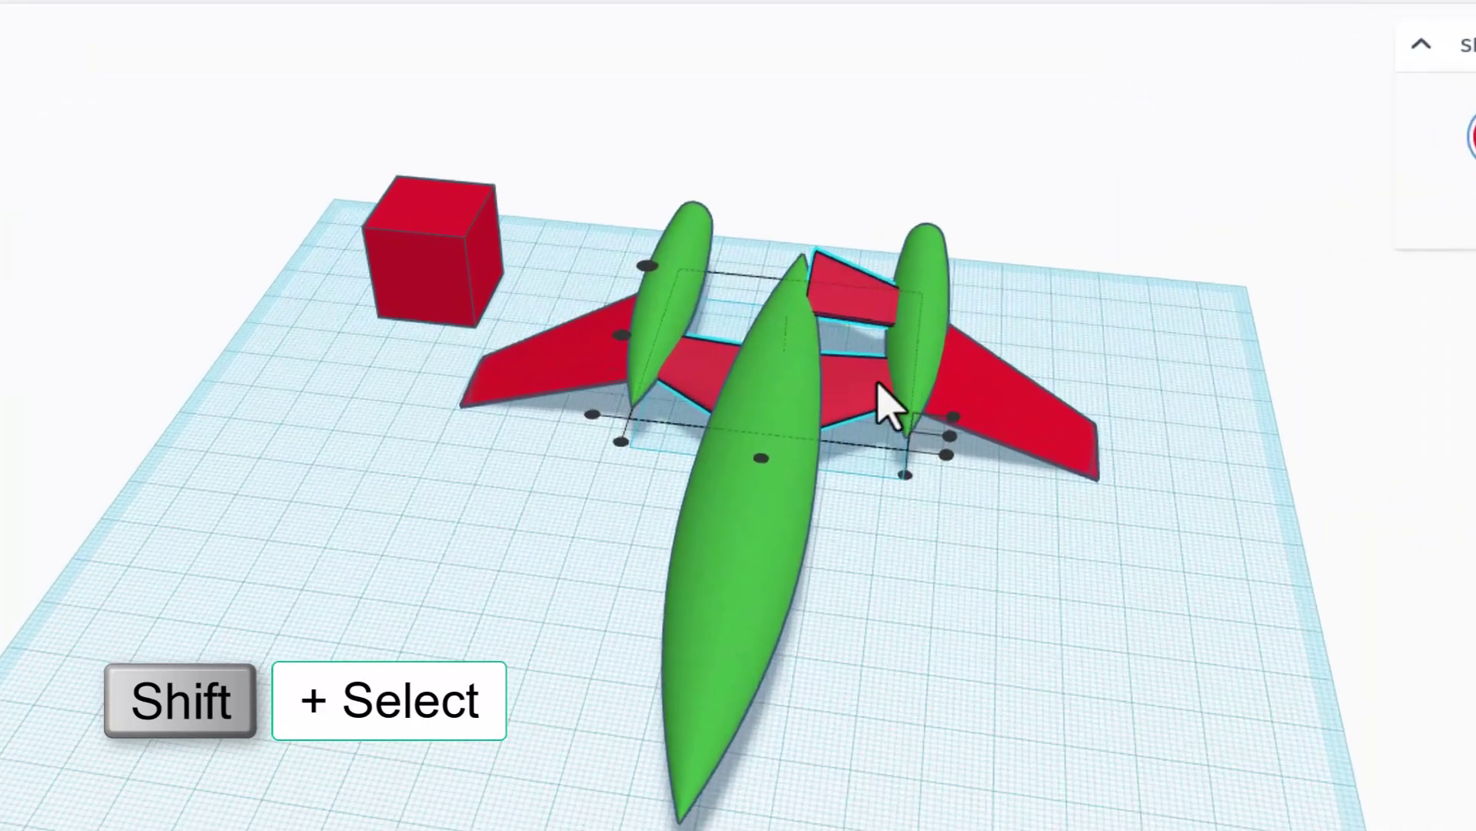
left_click(736, 371, "shift")
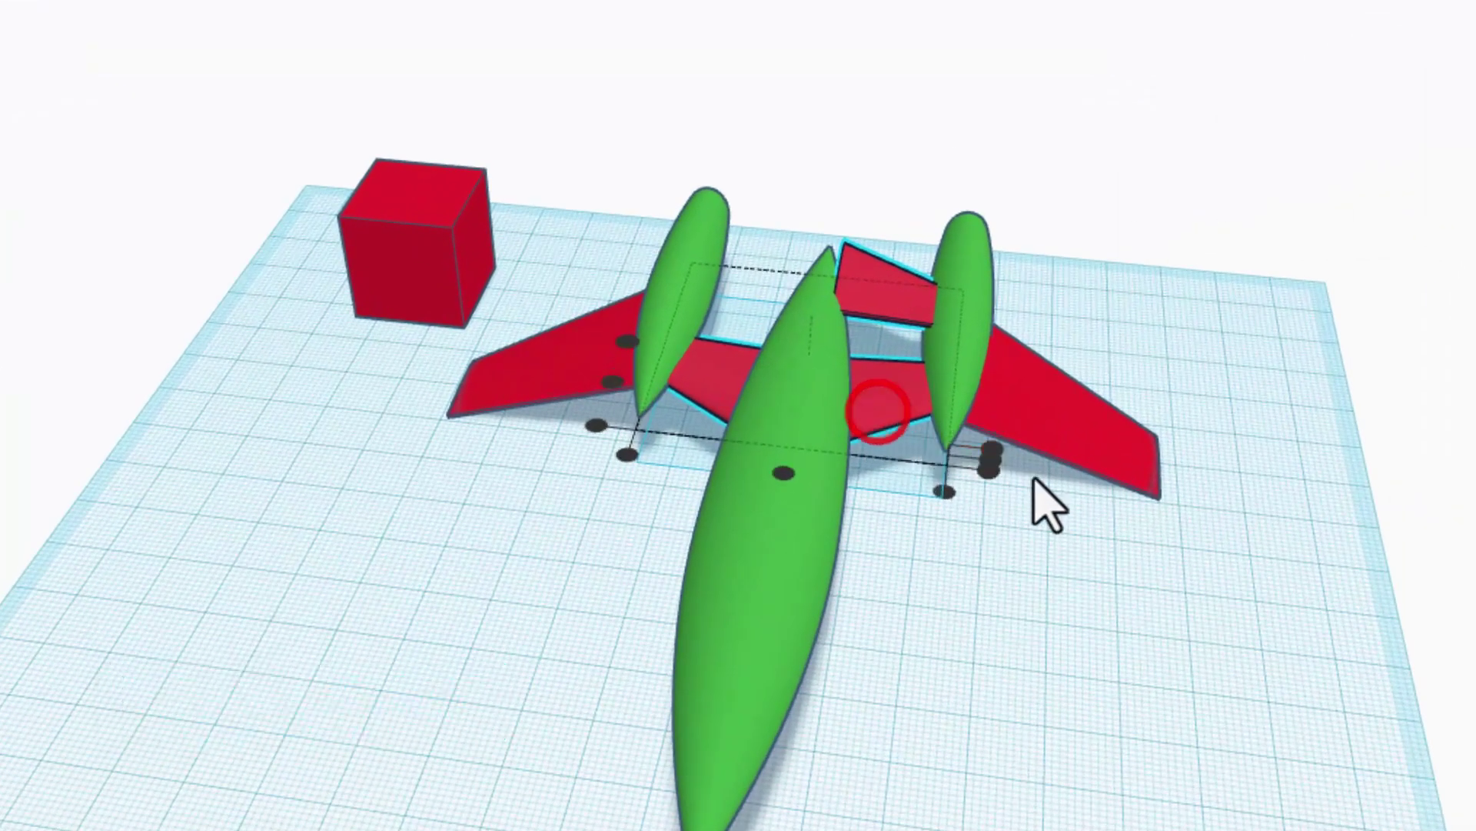
left_click(989, 459)
left_click(1188, 316)
right_click_drag(1174, 300, 587, 343)
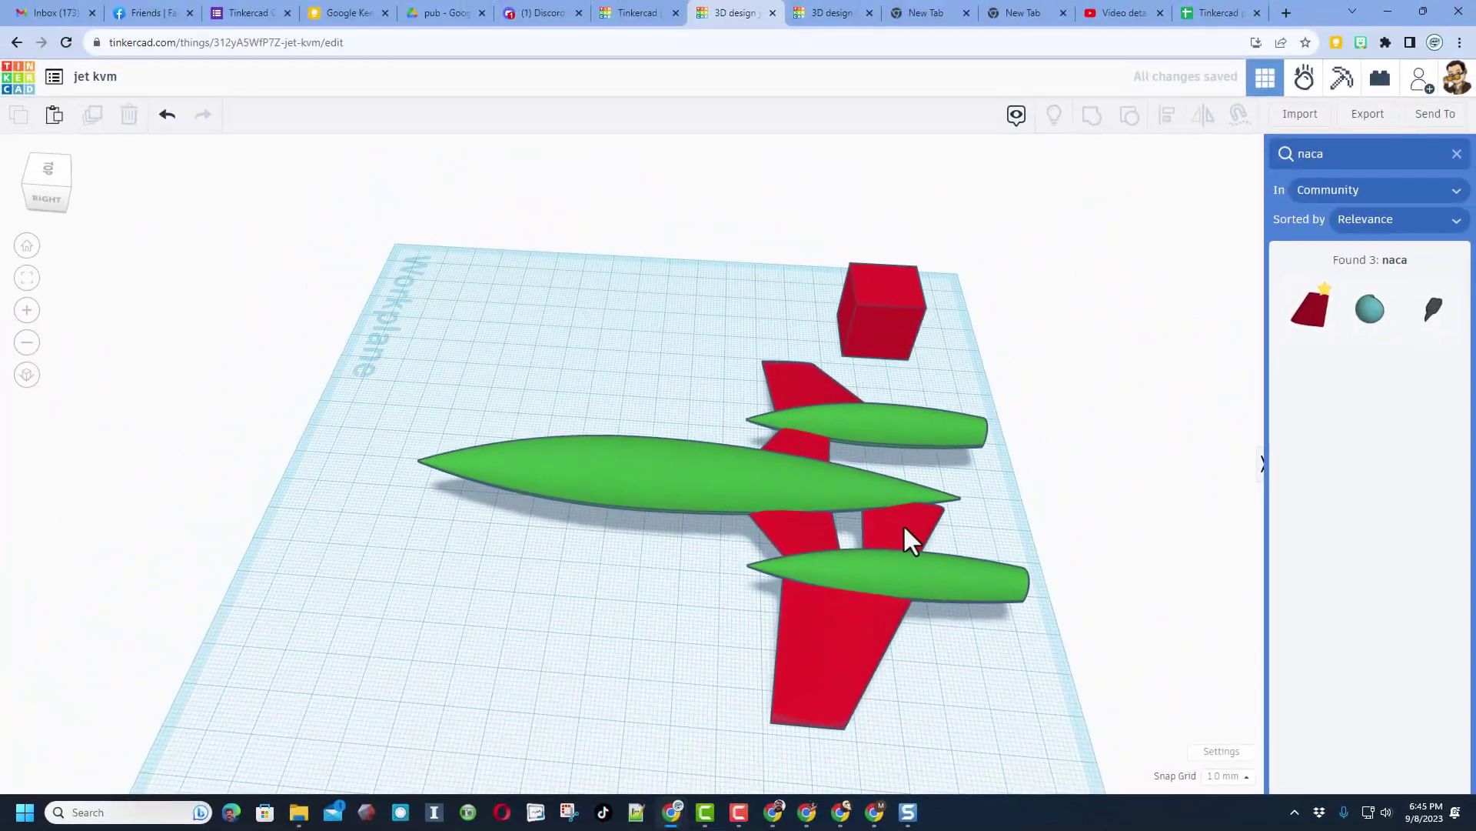
Step: Nudge the rear wing slightly toward the nose and resize its span to reach from the pod into the fuselage's rear tip
left_click(904, 527)
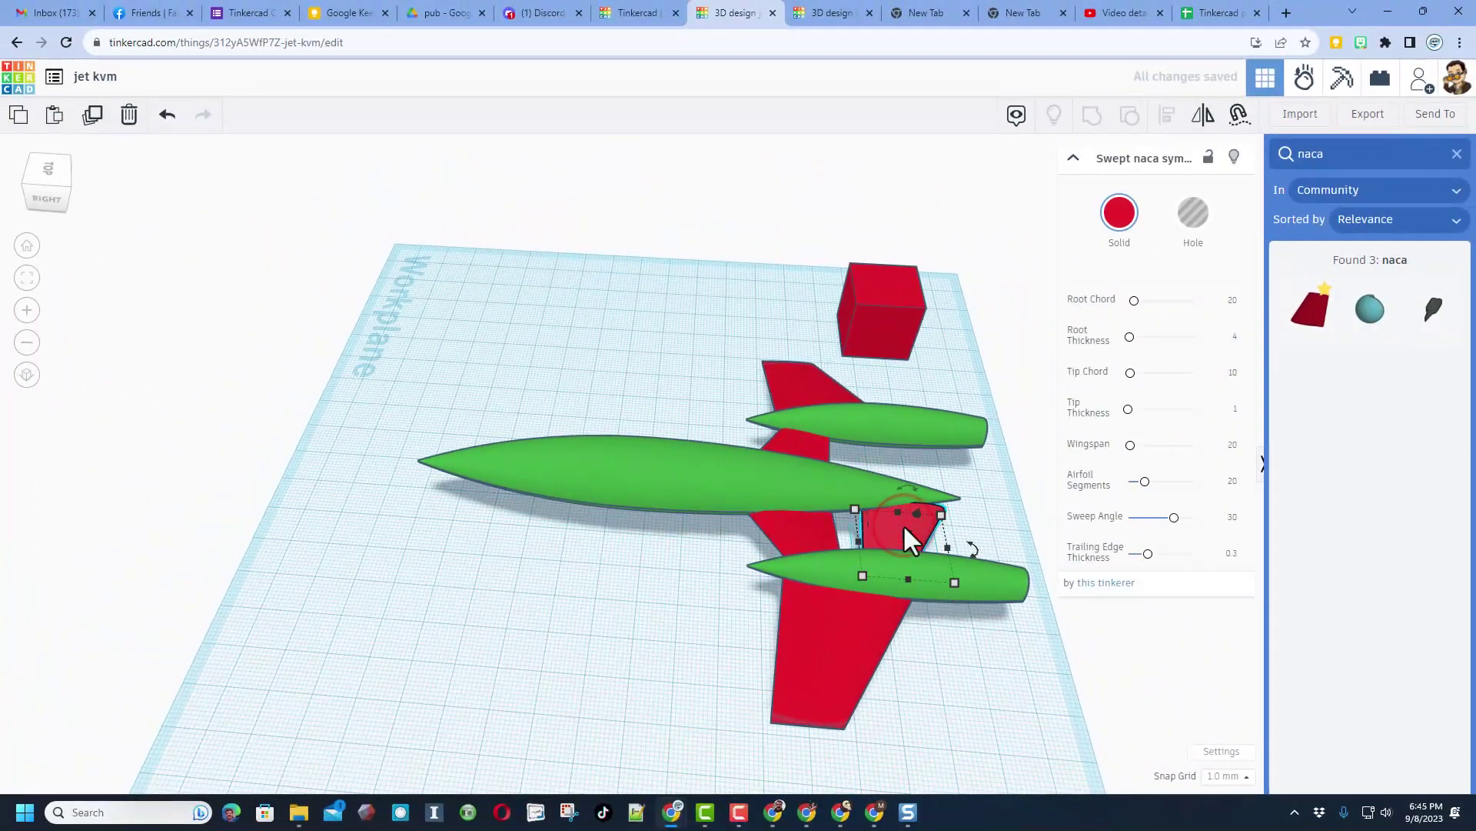
key("Left")
key("Left")
left_click_drag(851, 540, 888, 495)
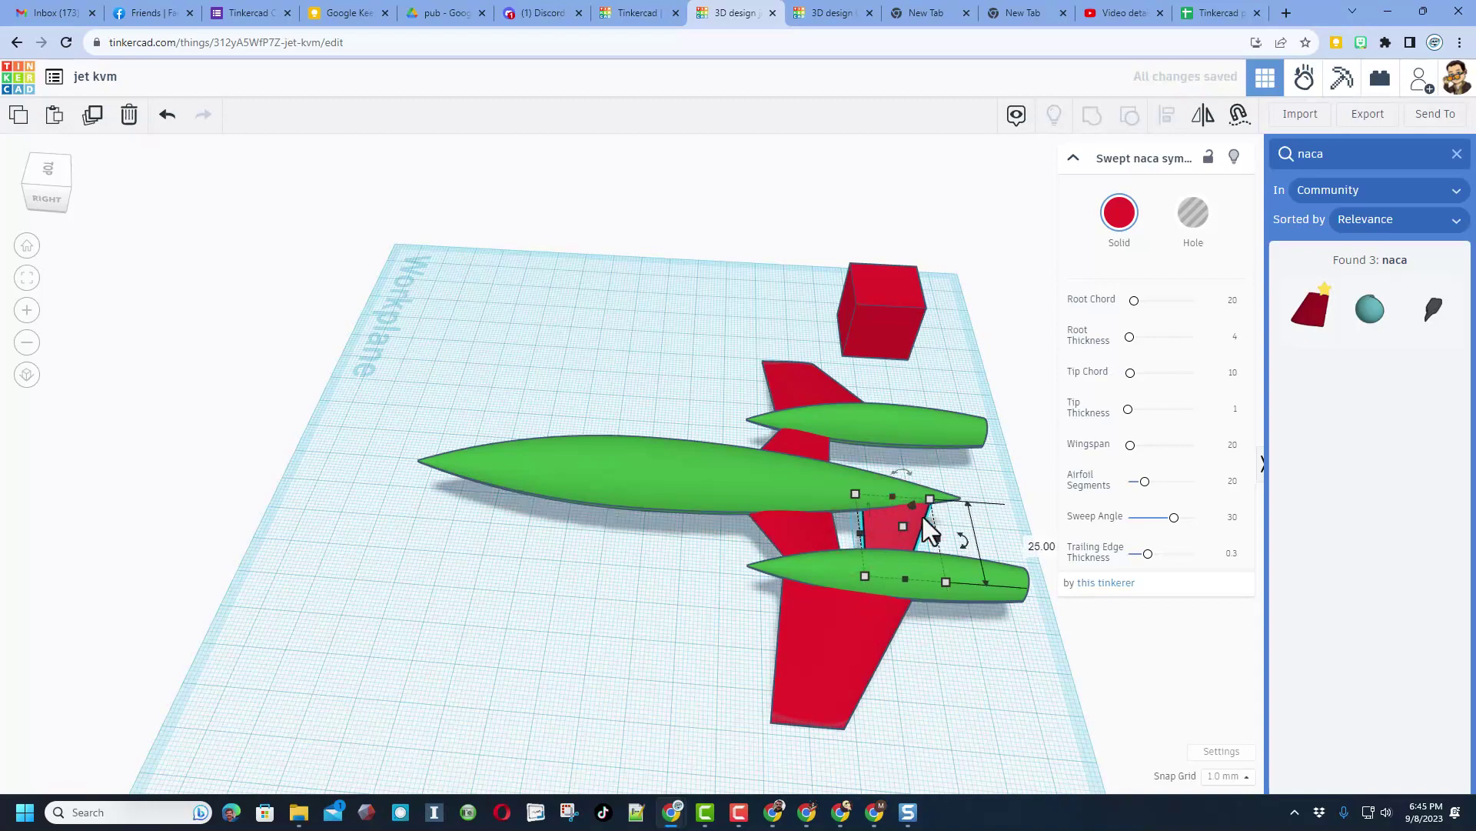
right_click_drag(923, 516, 528, 497)
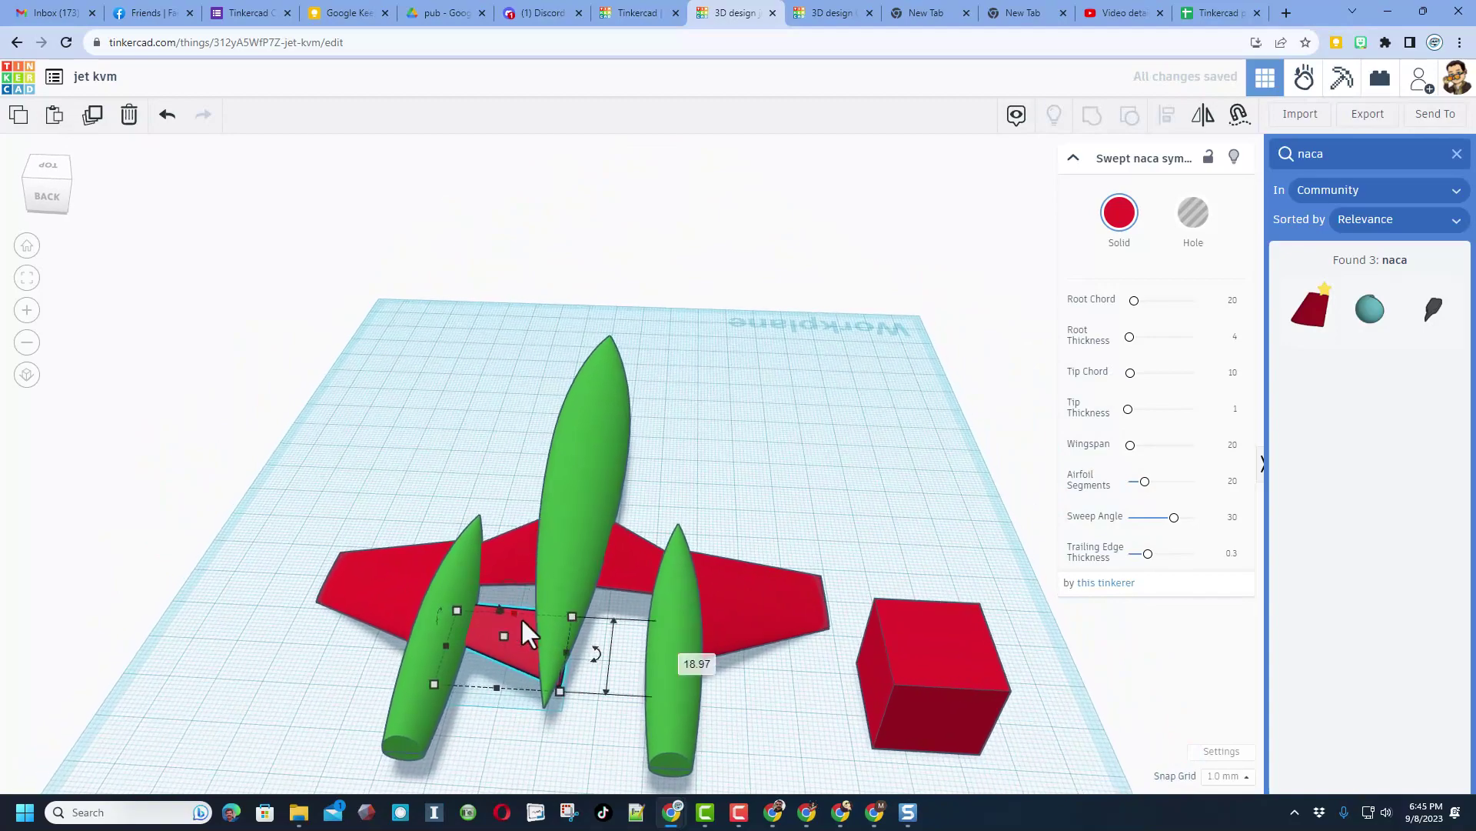
left_click_drag(564, 654, 552, 654)
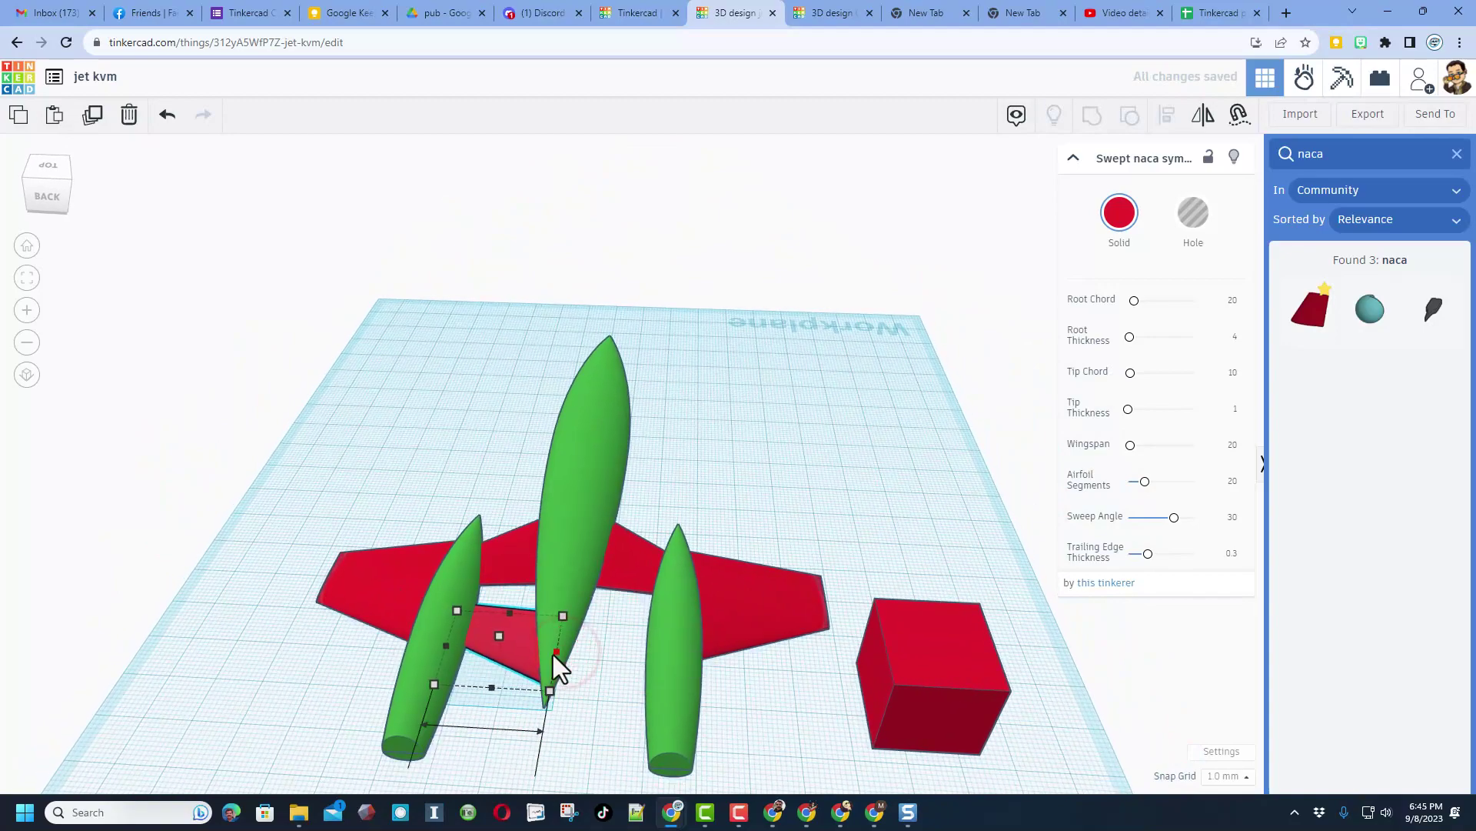
left_click(470, 721)
Step: Duplicate the rear wing, move the copy between the fuselage and the opposite pod, and mirror it side to side
left_click(497, 661)
key("ctrl+d")
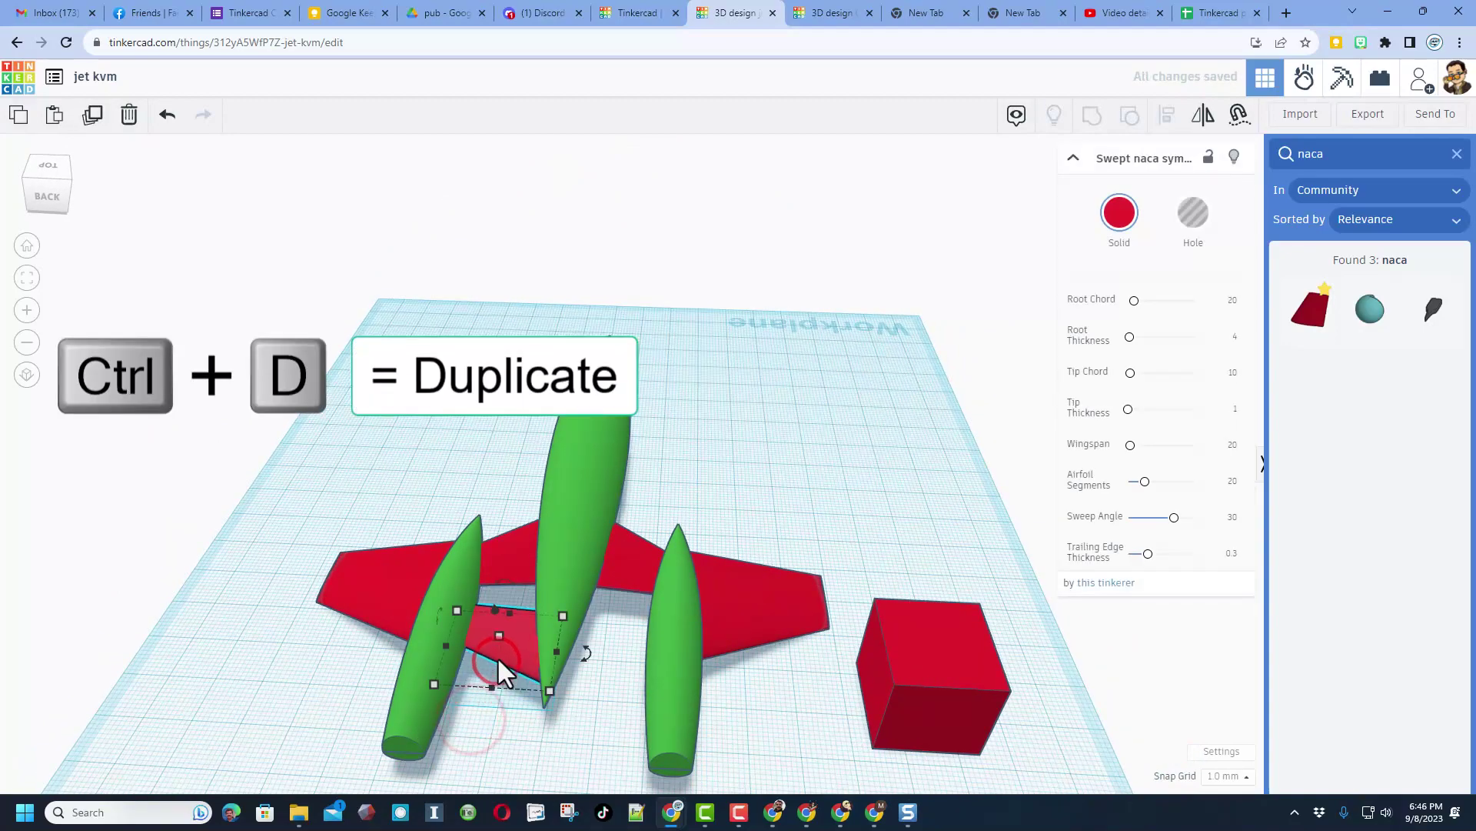
key("shift+Right")
key("shift+Right")
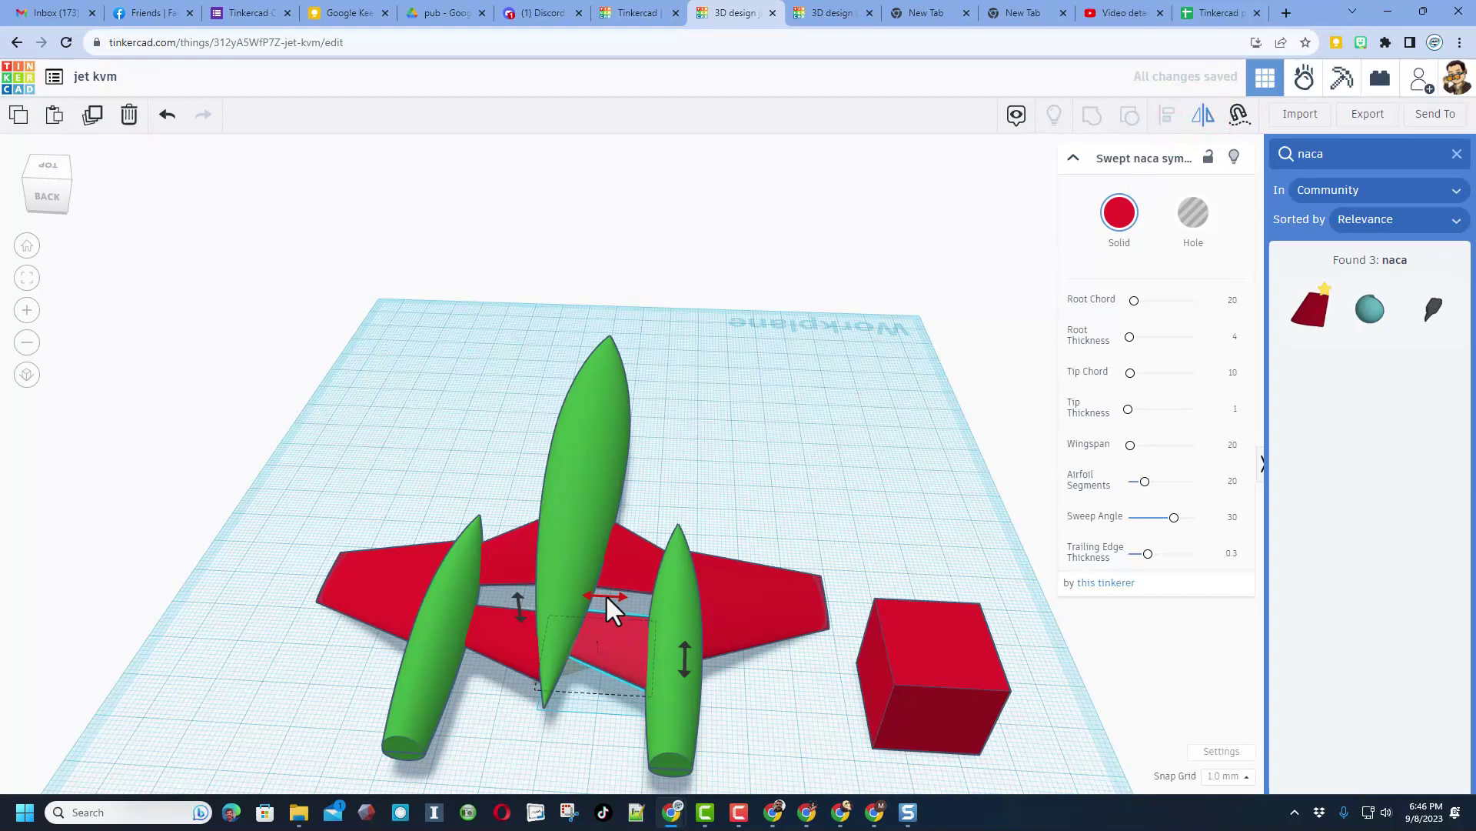
left_click(599, 678)
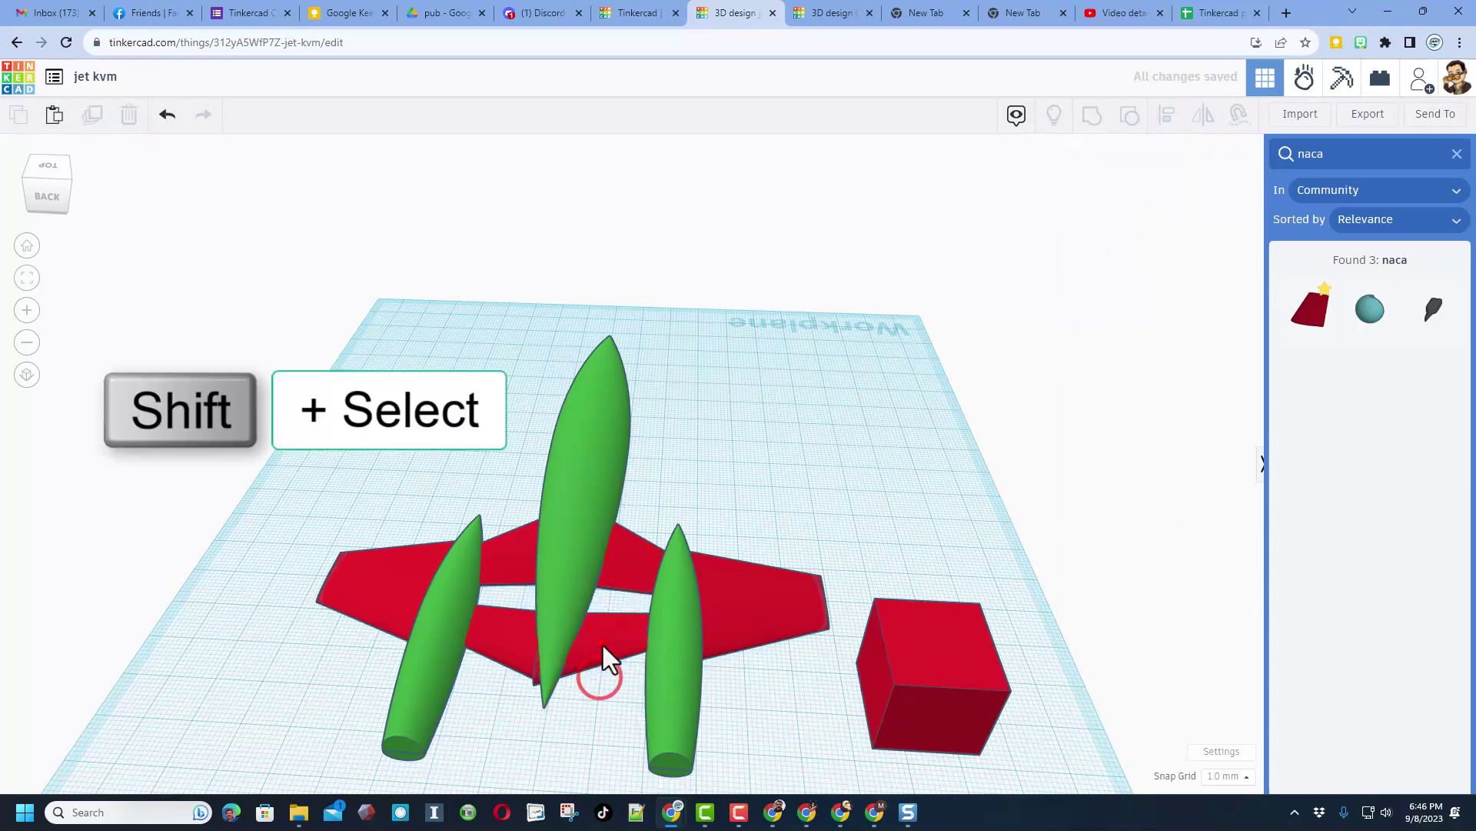
Step: Group the two rear wings into one shape
left_click(603, 645, "shift")
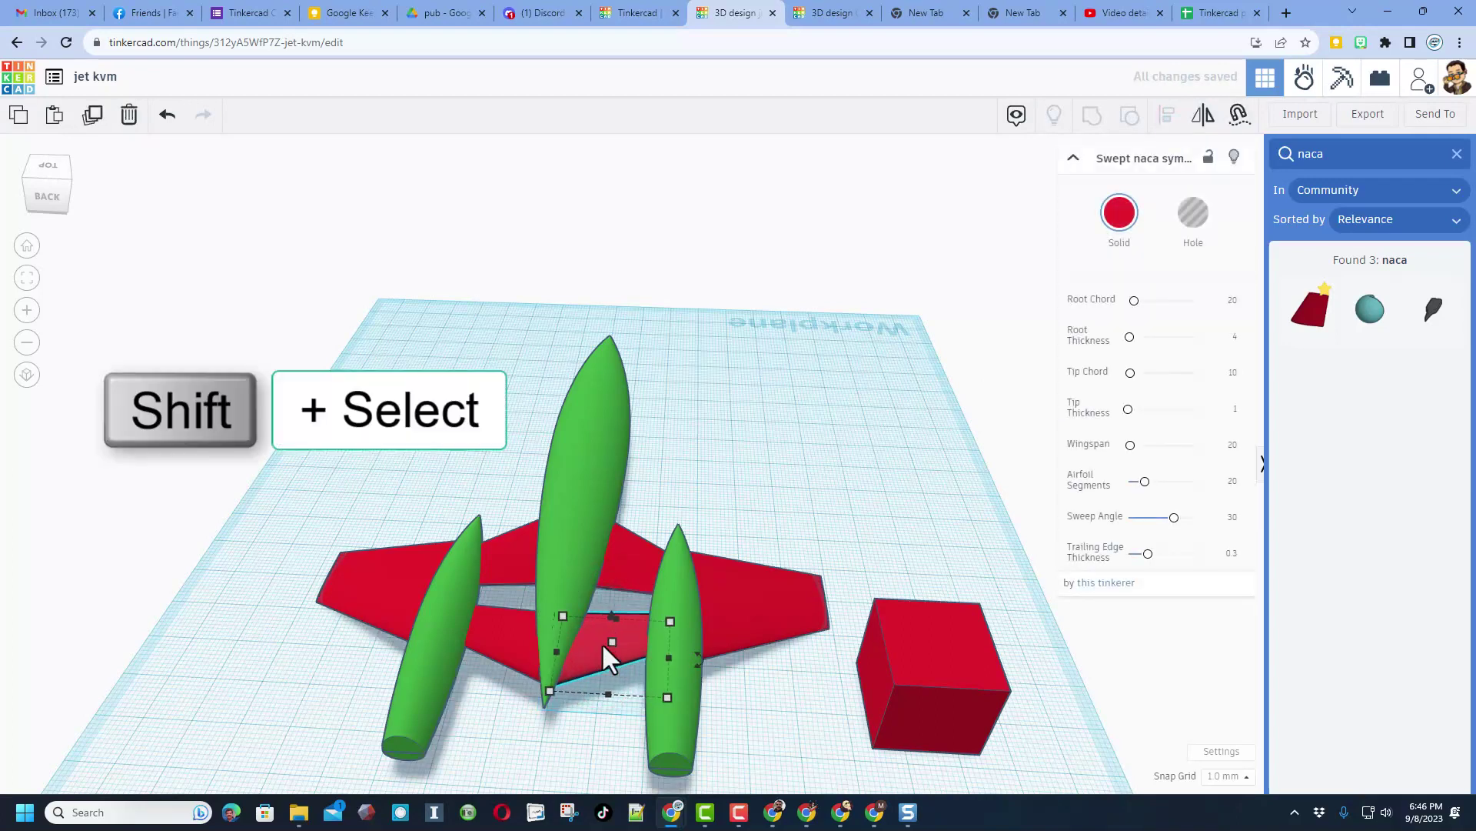
left_click(500, 635, "shift")
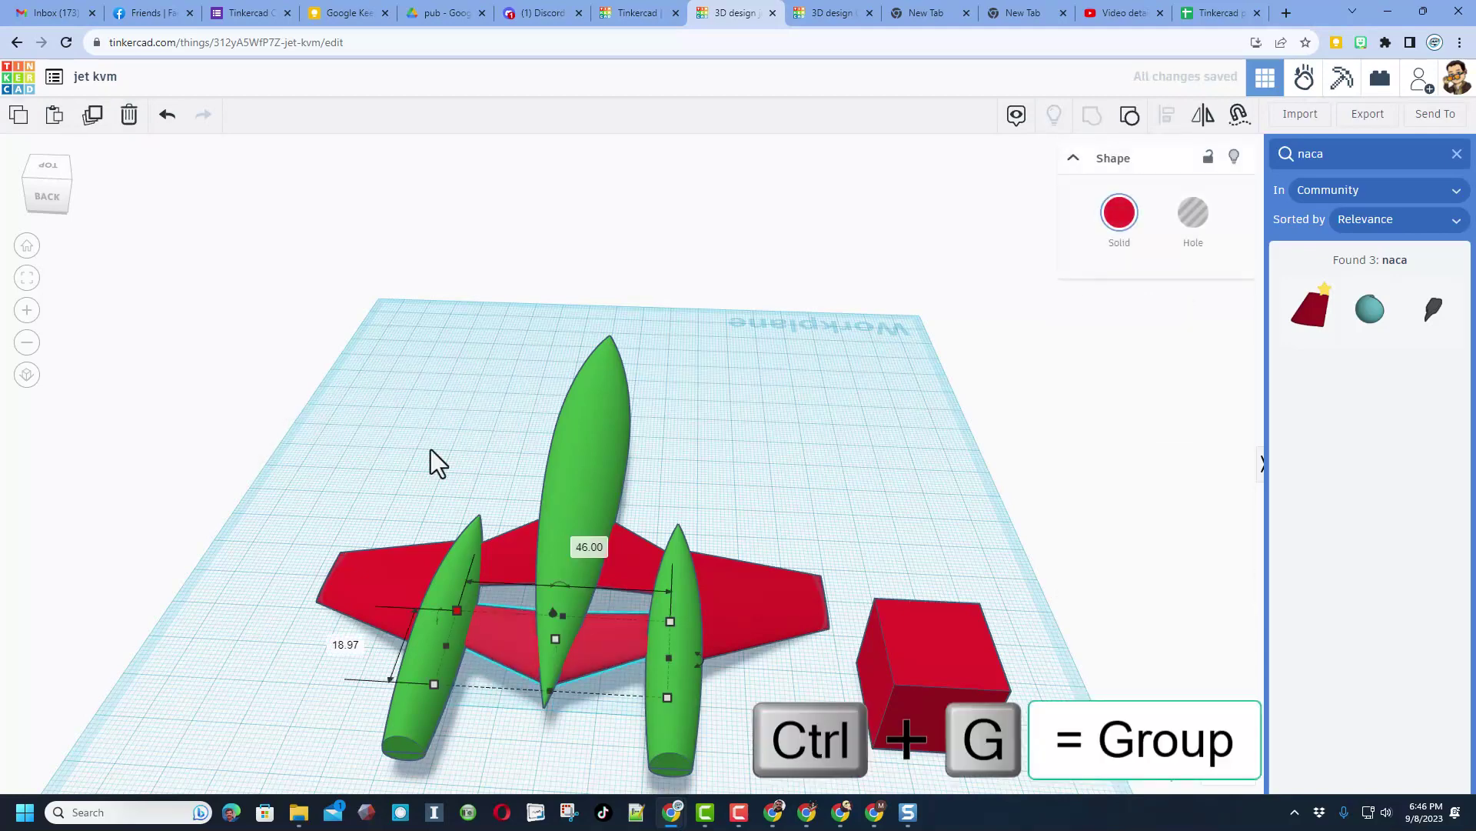
left_click(423, 412)
Step: Select all the jet's parts without the red box and align them to a common centre across the width
left_click_drag(386, 392, 730, 688)
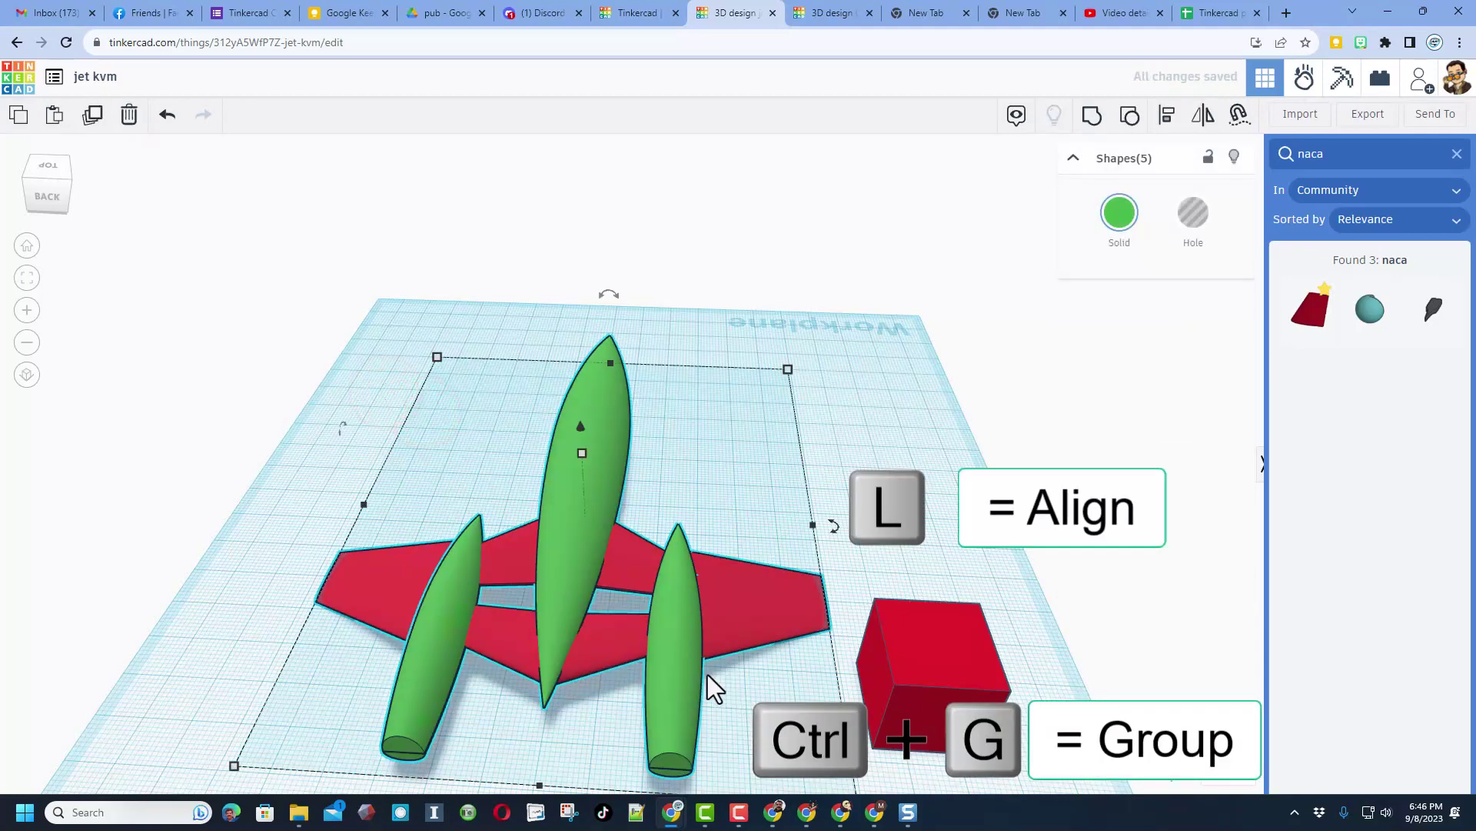
key("l")
scroll(625, 695, "down", 1)
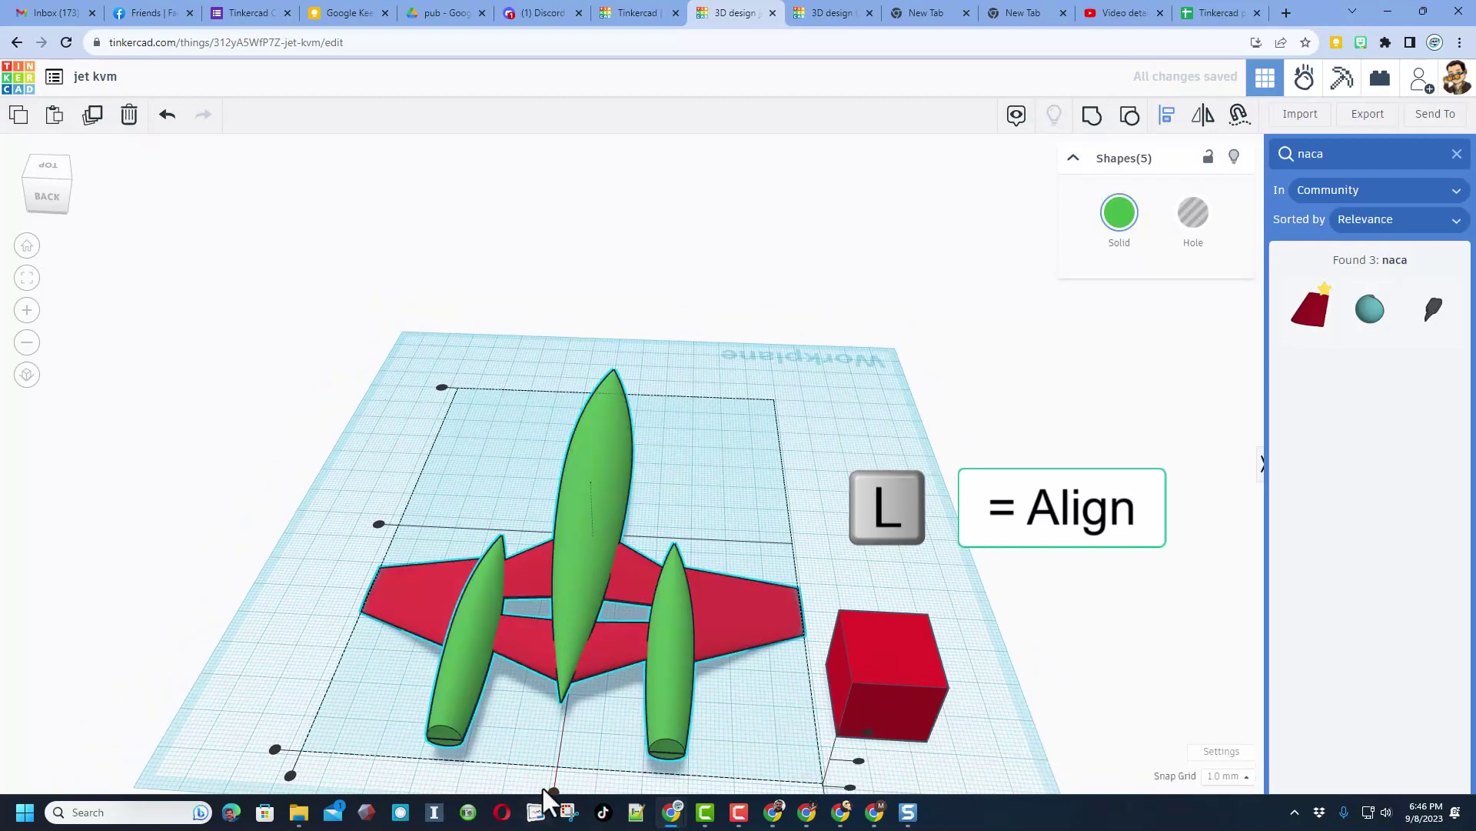
left_click(24, 247)
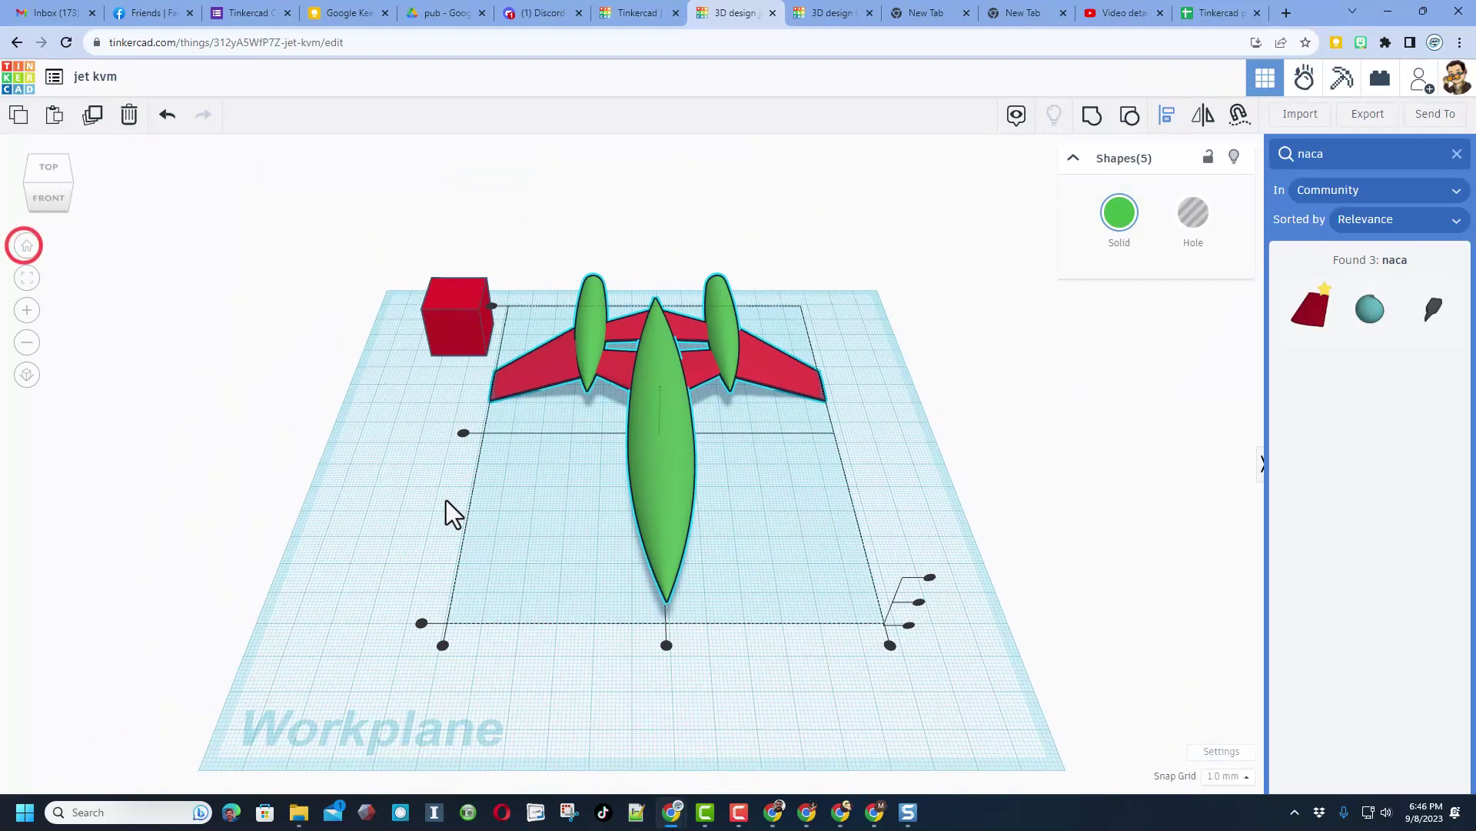
left_click(667, 647)
Step: Clear the naca search, place a basic cylinder sideways on the red box's side face, and restore the ground workplane
right_click_drag(768, 503, 661, 364)
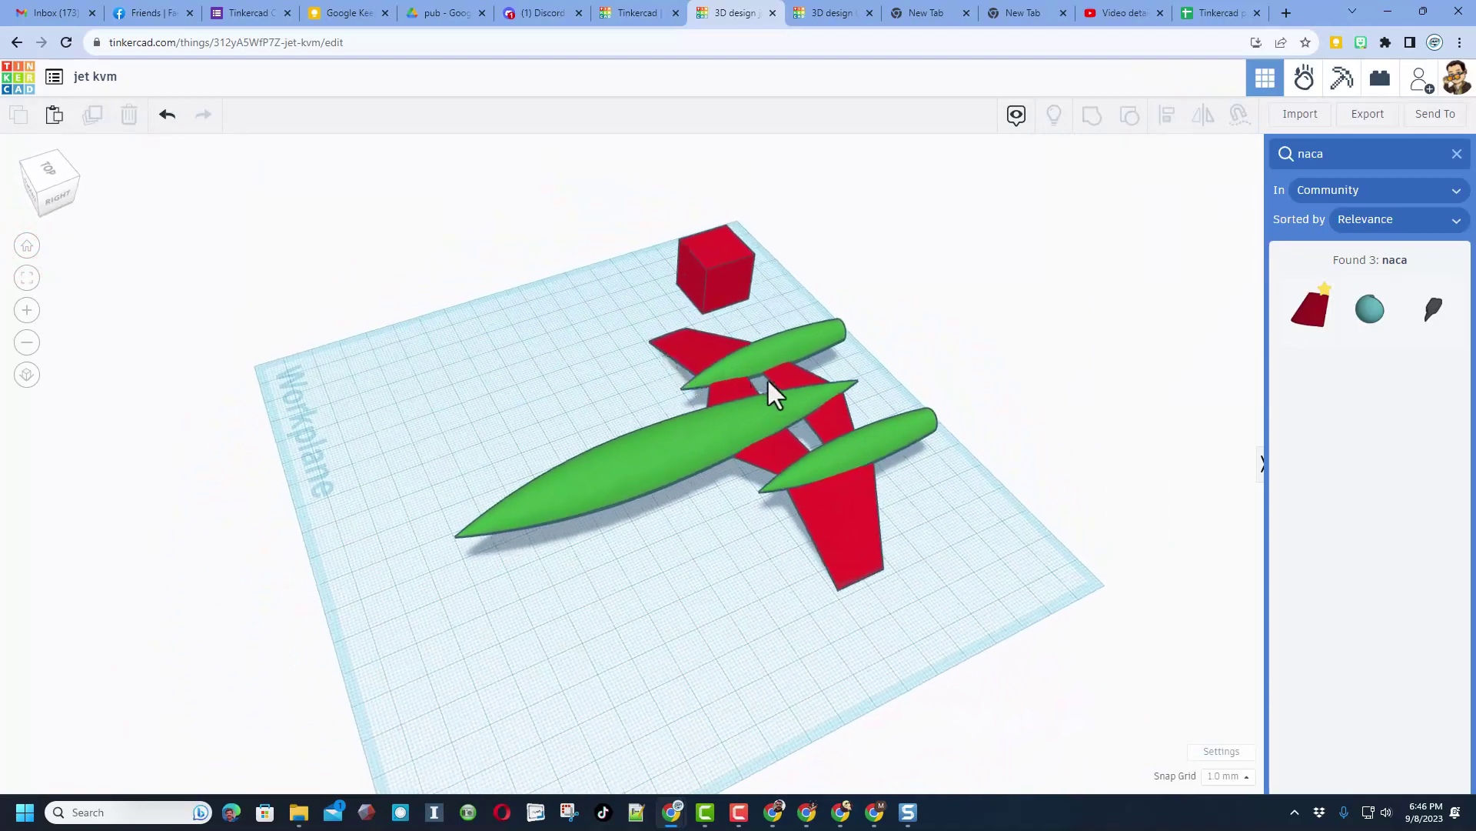
right_click_drag(603, 597, 723, 587)
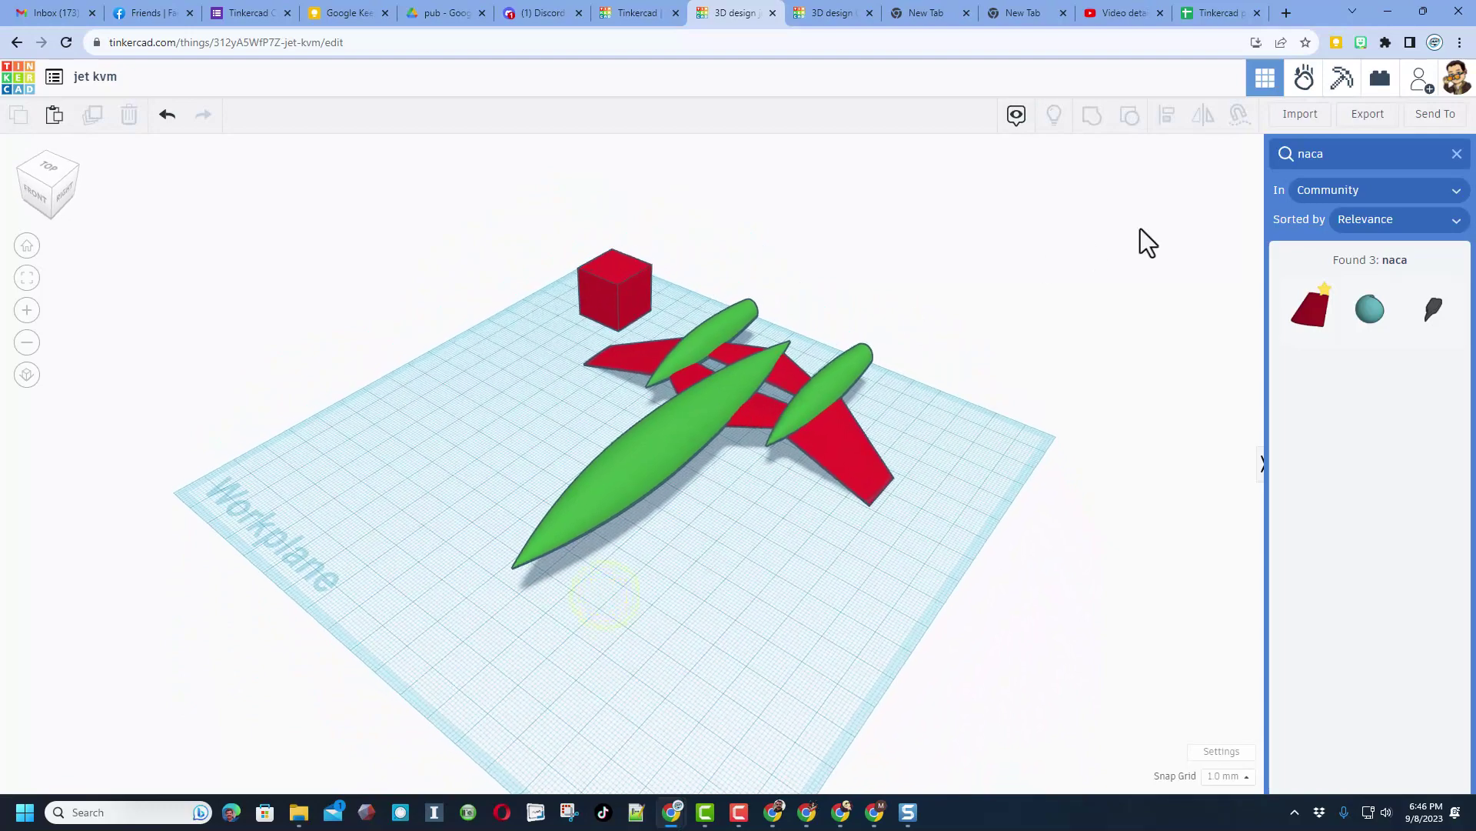
left_click(1457, 154)
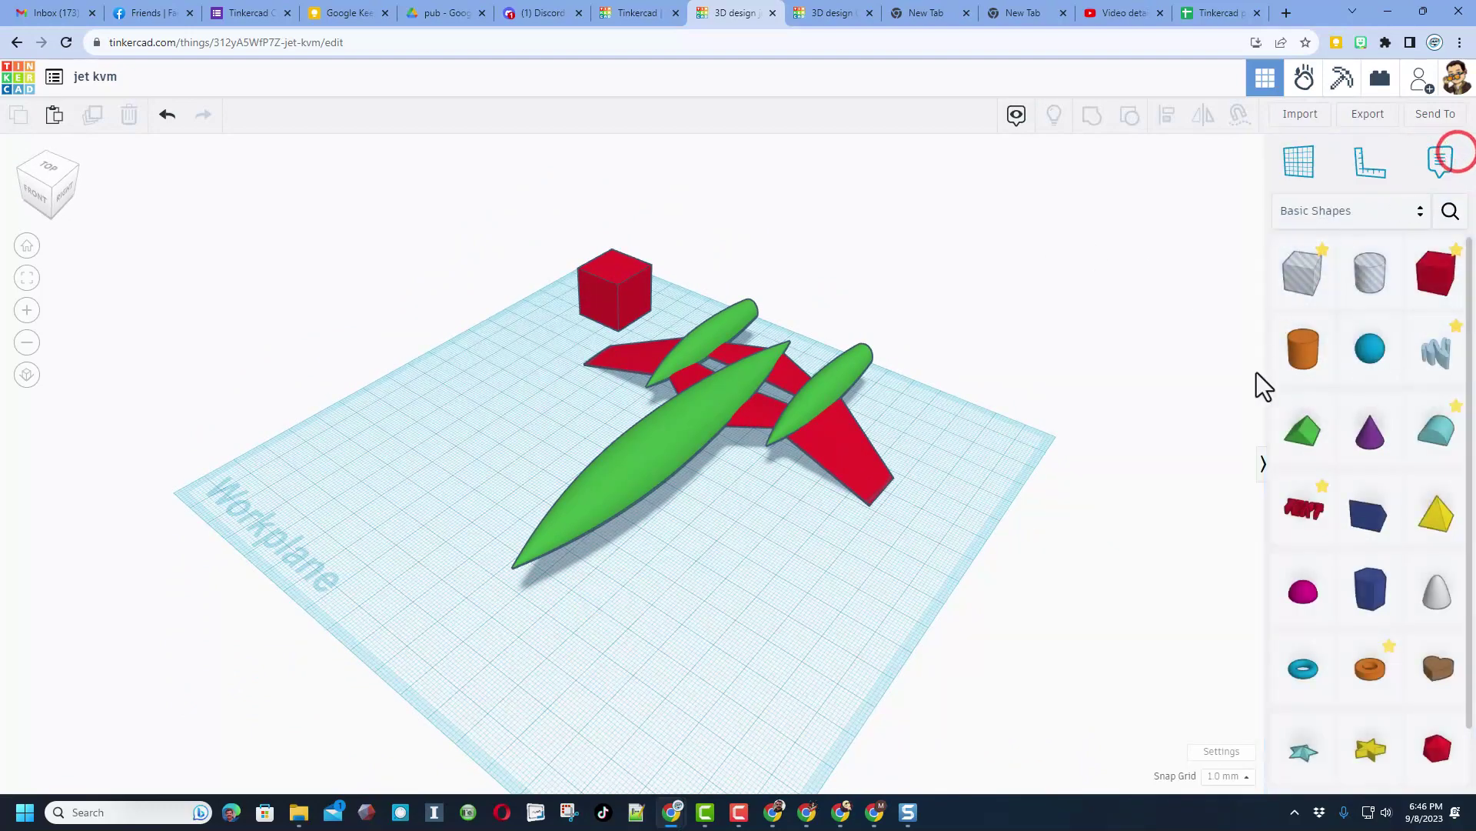
left_click(1303, 348)
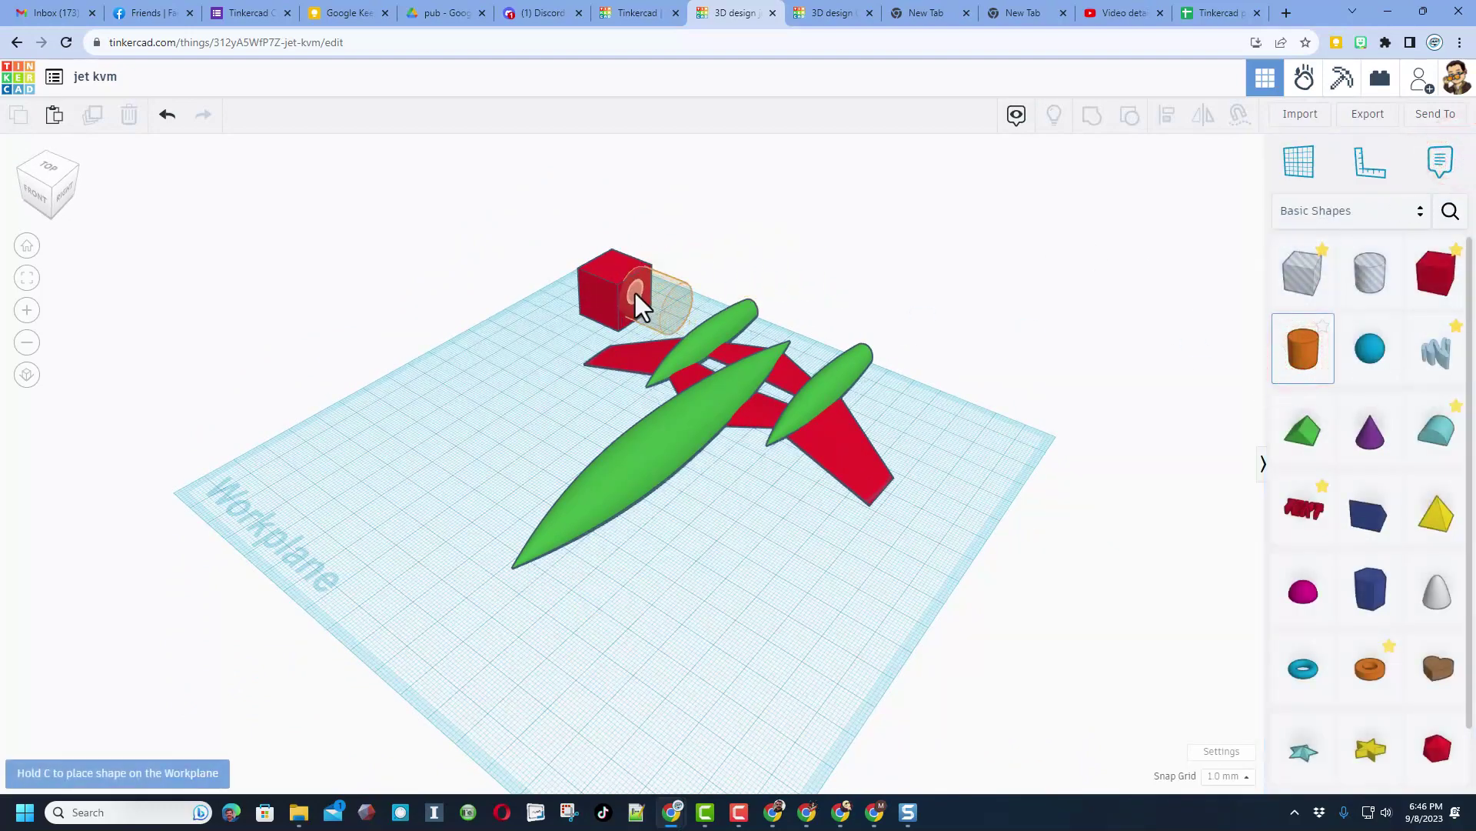
left_click(635, 297)
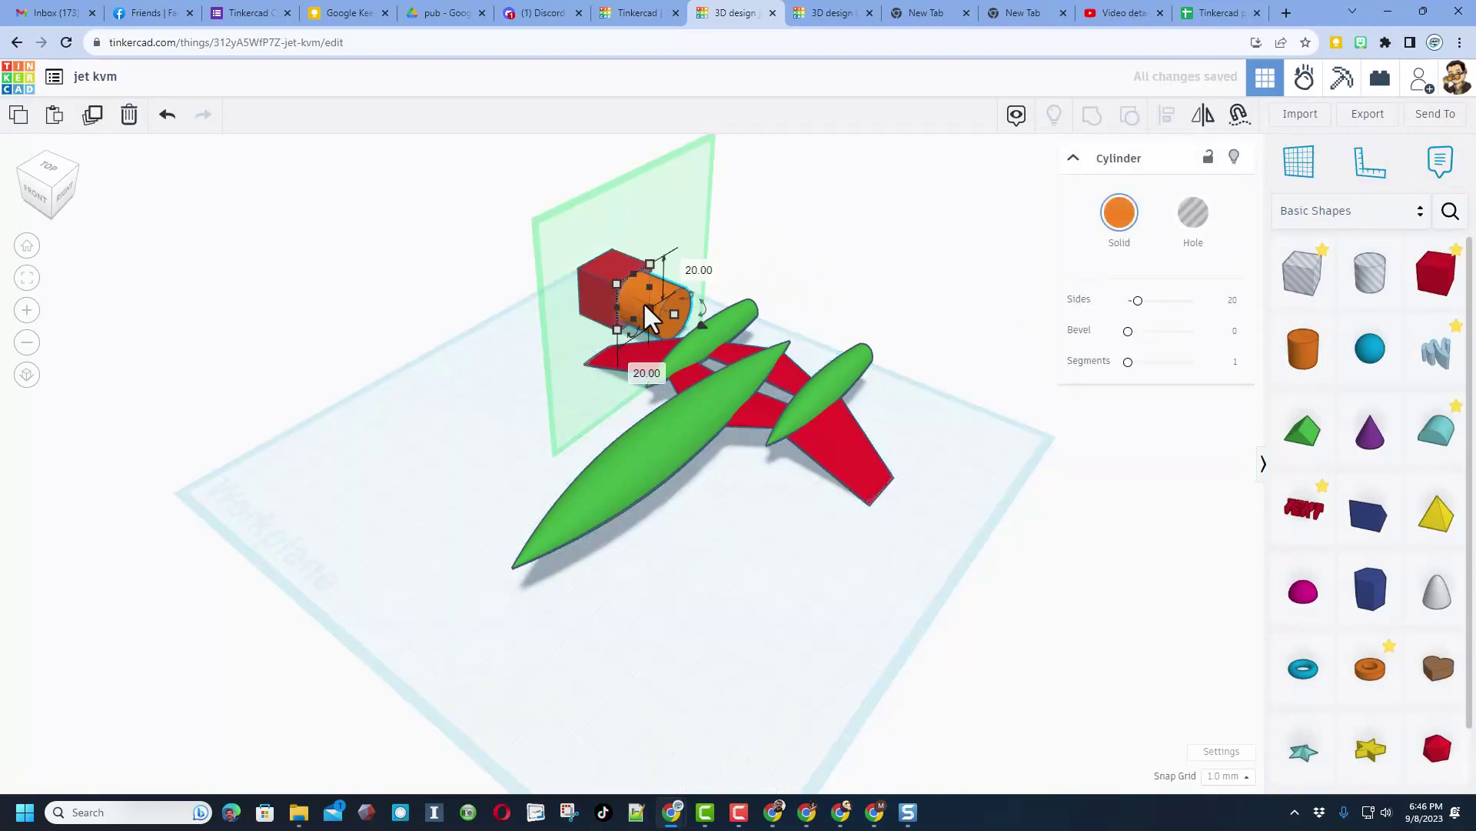
right_click_drag(663, 316, 487, 440)
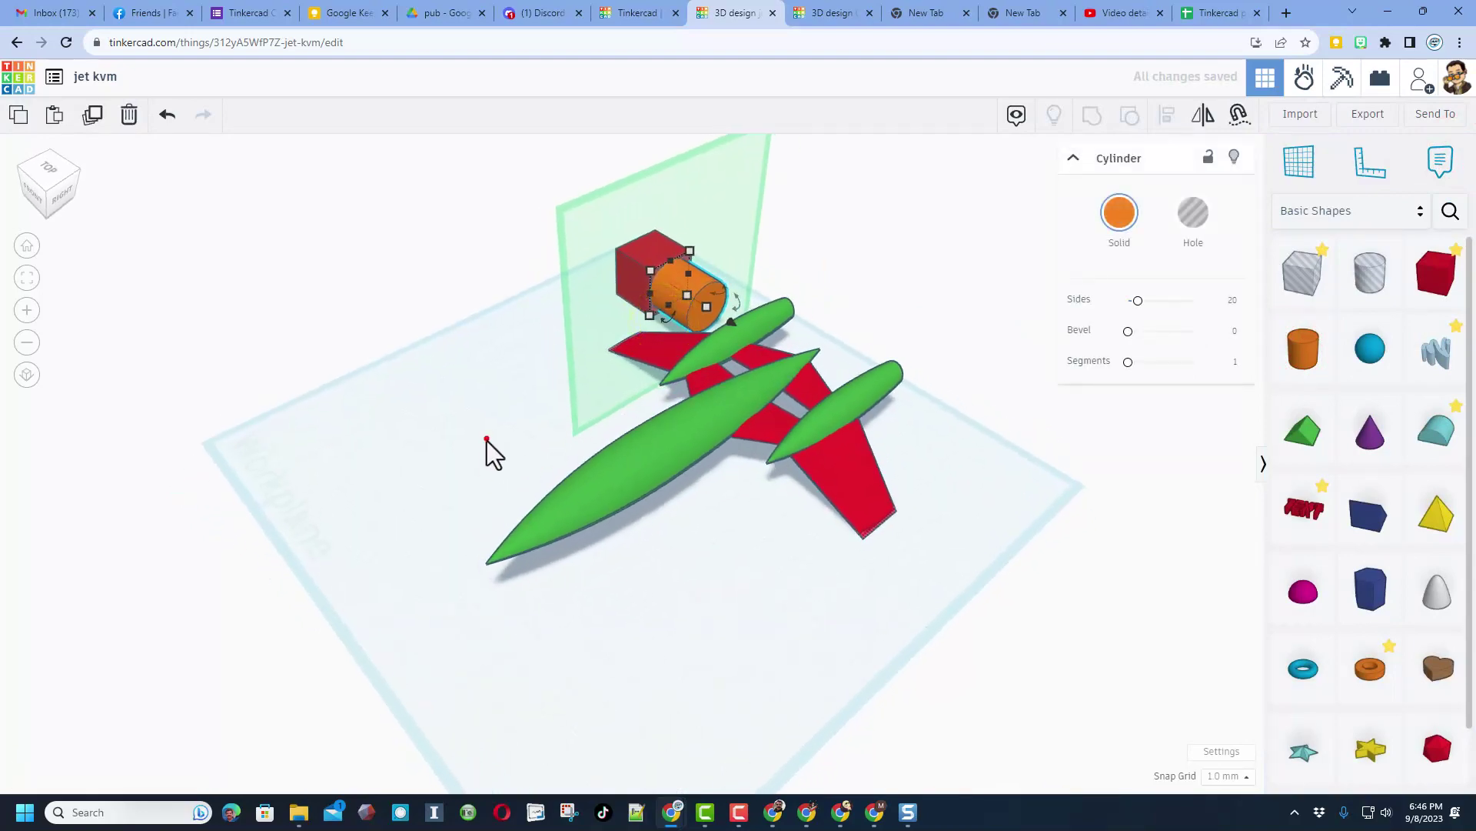
Step: Move the cylinder away from the red box into the gap between the inner and rear wings beside the fuselage
left_click(713, 302)
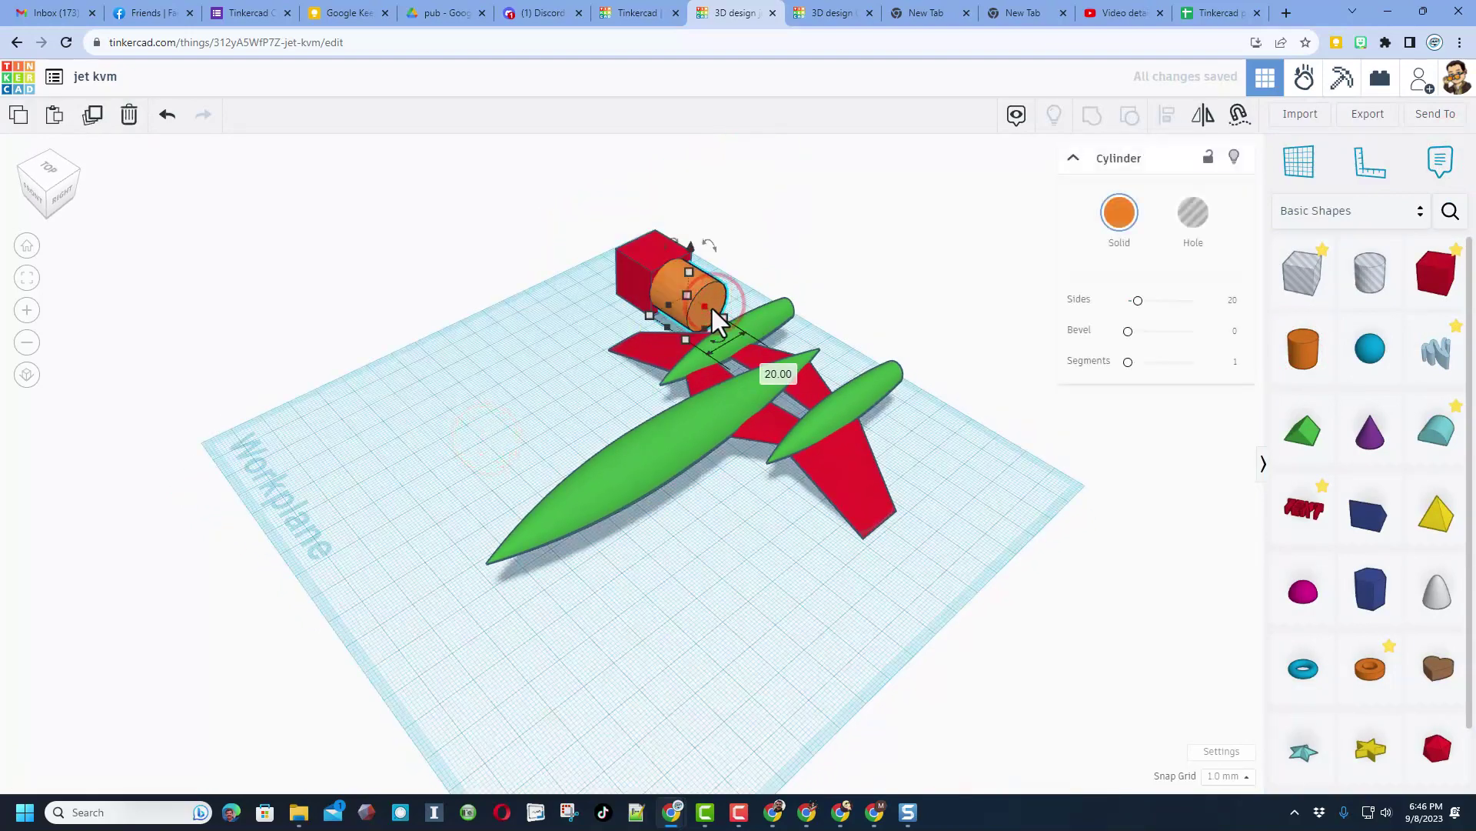
key("Down")
key("Down")
key("Down")
key("Down")
key("Down")
key("Down")
key("Down")
key("Down")
key("Down")
key("Down")
key("Down")
key("Down")
key("Down")
key("Down")
key("Down")
key("Down")
key("Down")
key("Down")
key("Down")
key("Down")
key("Down")
key("Down")
key("Down")
key("Down")
key("Down")
key("Down")
key("Down")
key("Down")
key("Down")
key("Down")
key("Down")
key("Down")
key("Down")
key("Down")
key("Left")
key("Left")
key("Left")
key("Left")
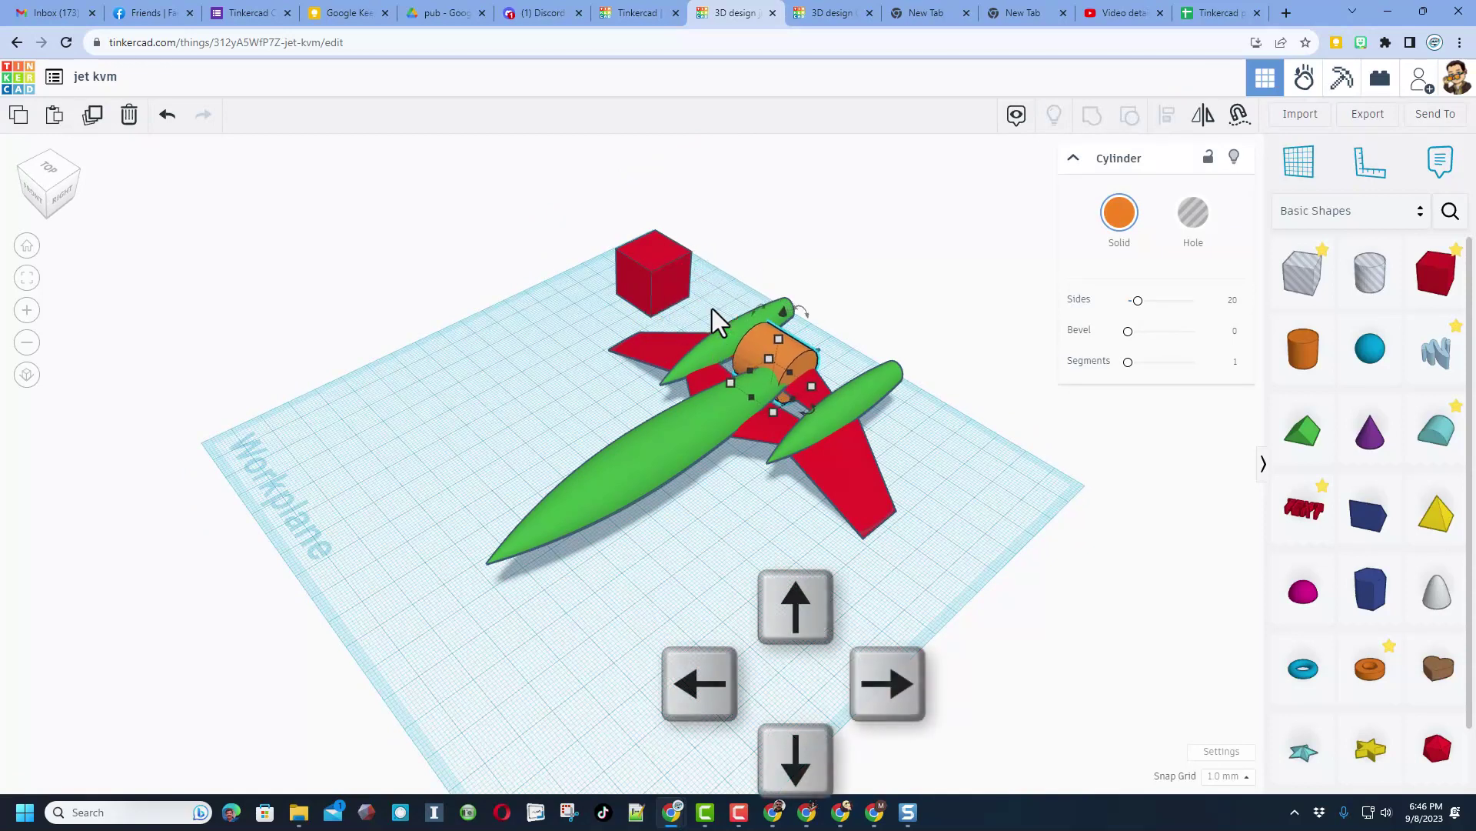
key("Left")
key("Left")
key("Left")
key("Left")
key("Left")
key("Left")
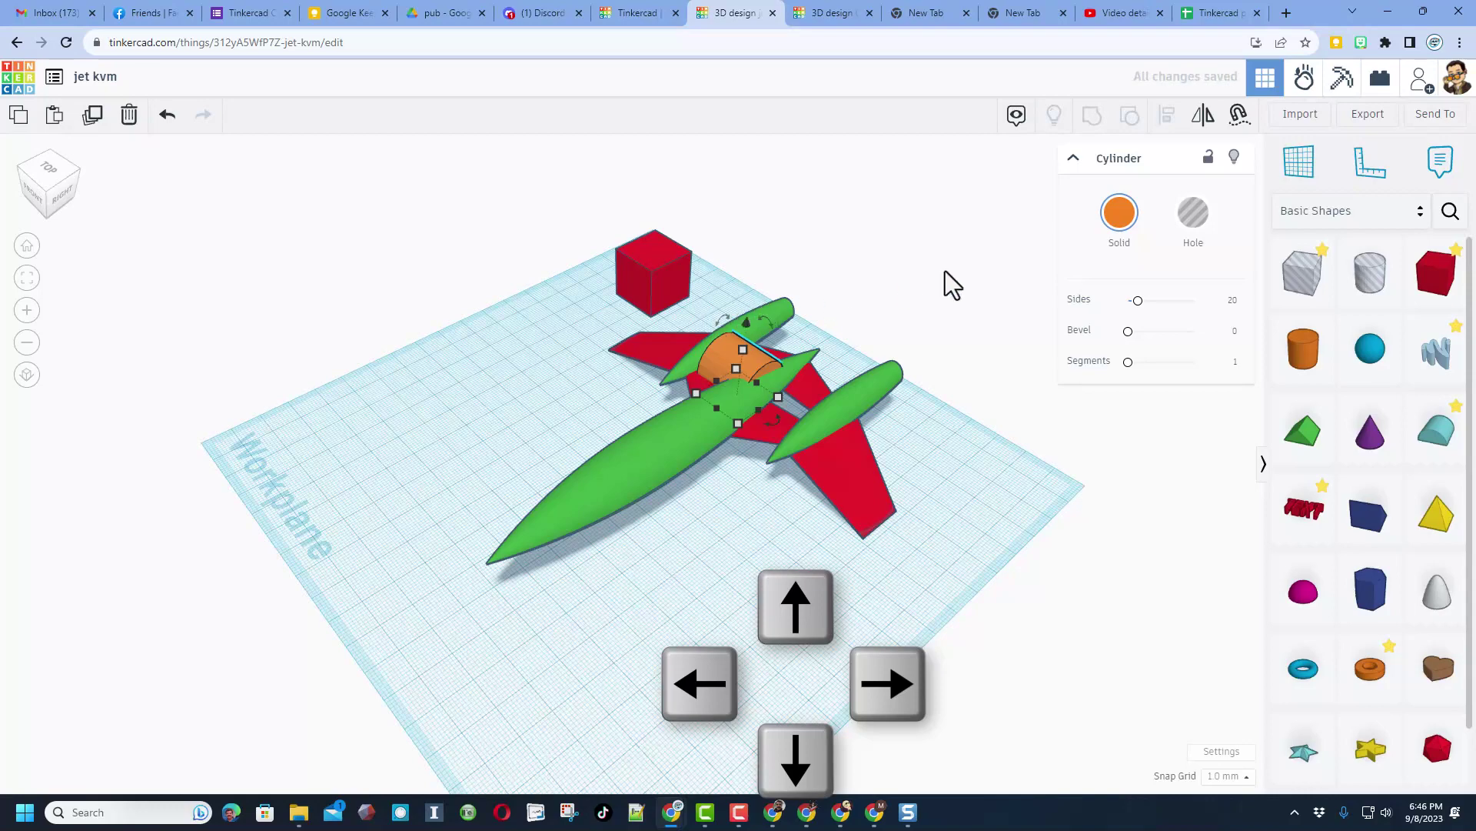
Step: Give the cylinder 64 sides and set its height to 4 mm
left_click_drag(1138, 300, 1272, 316)
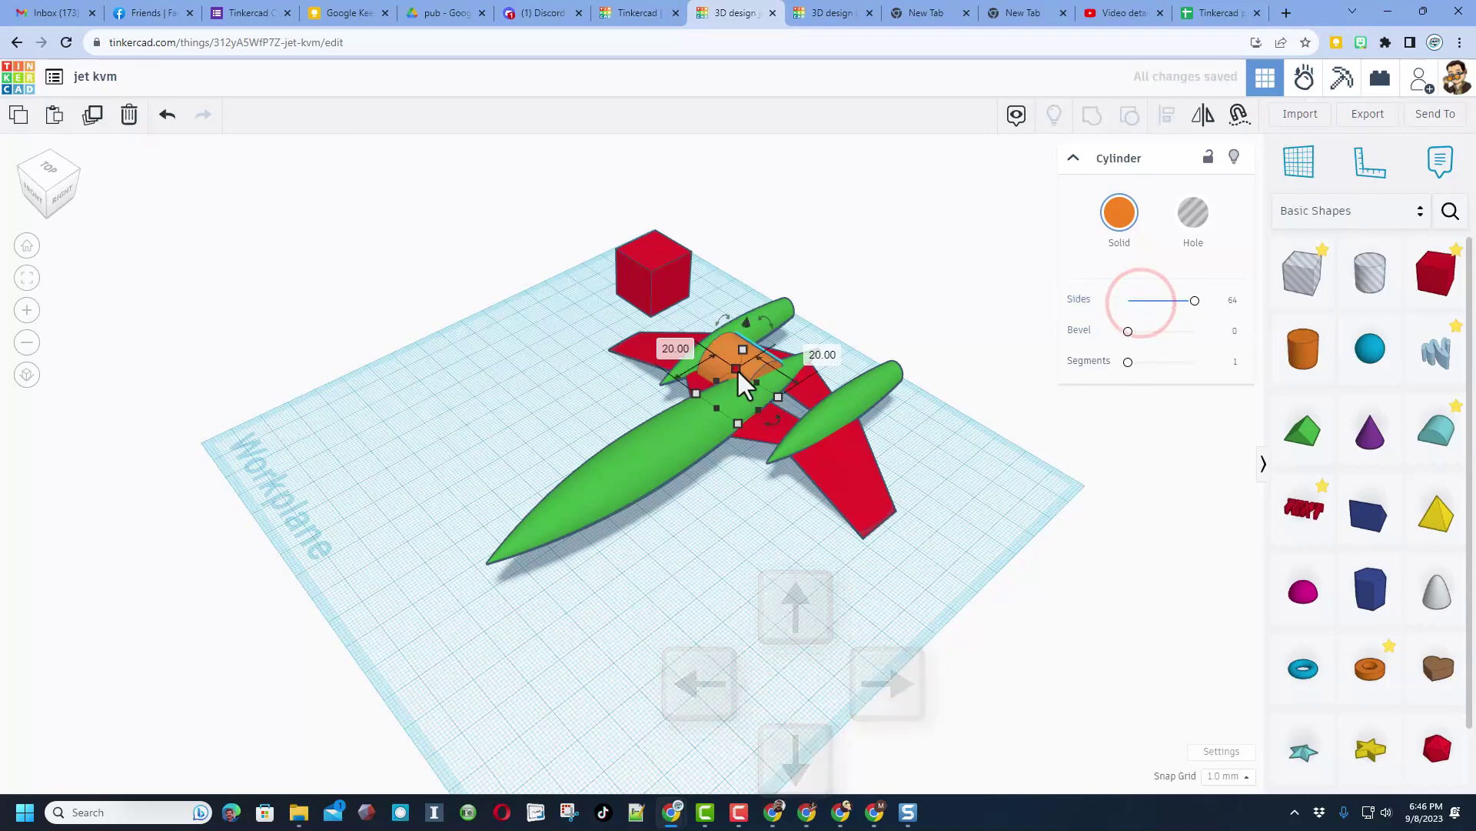
right_click_drag(740, 381, 734, 430)
left_click(737, 427)
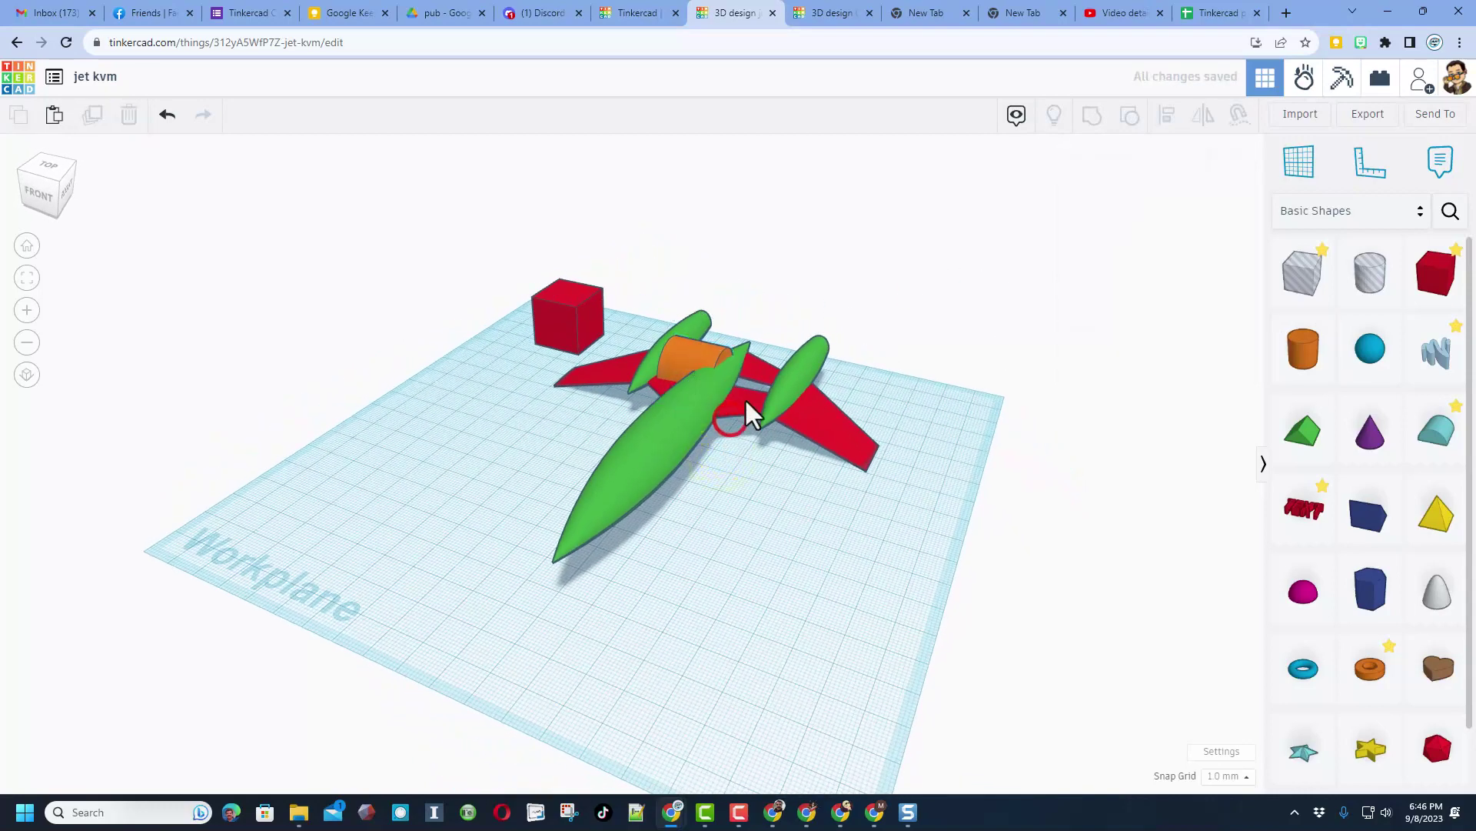
left_click(742, 403)
scroll(738, 421, "up", 1)
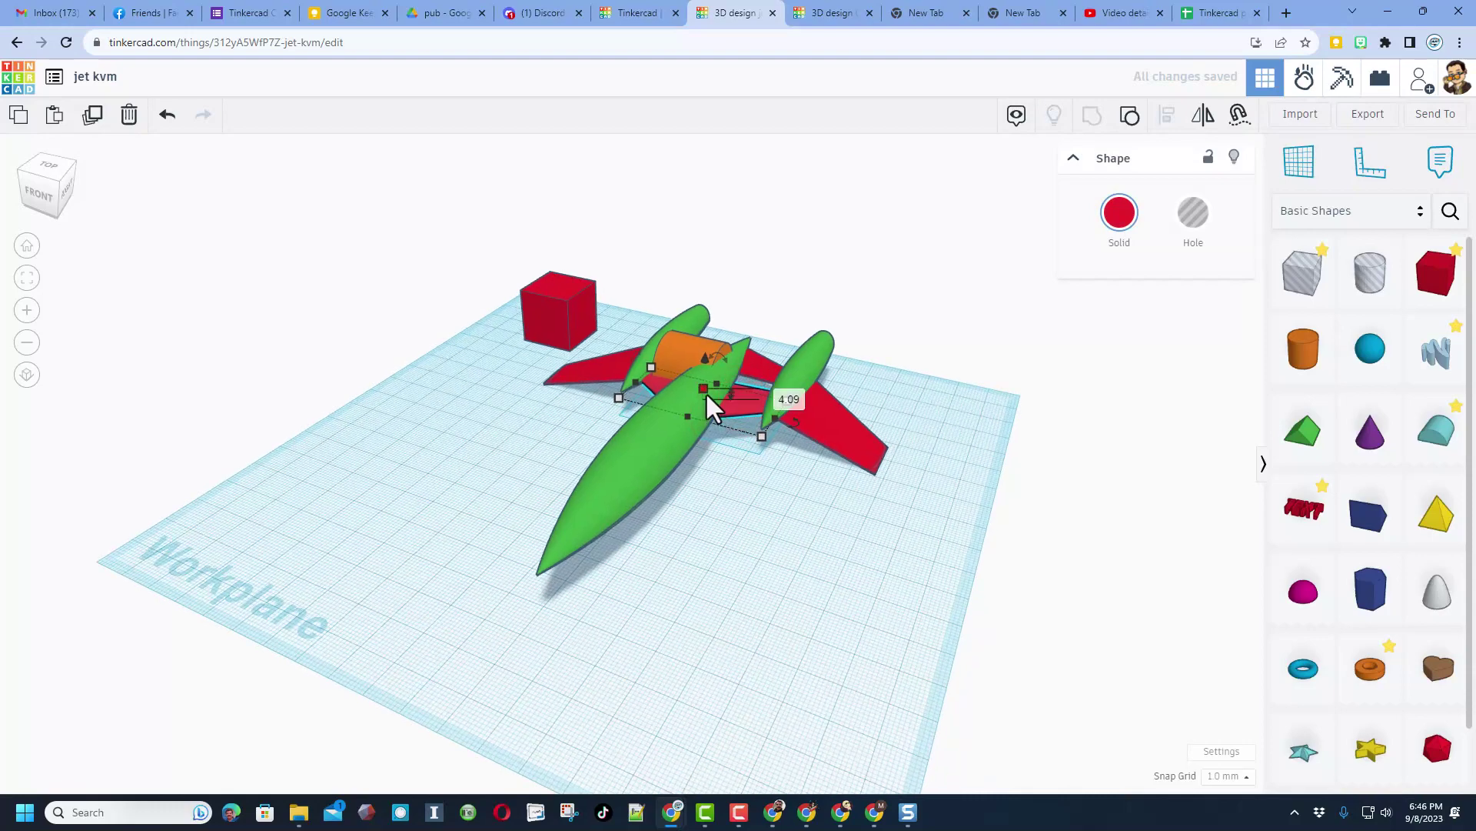
left_click(693, 337)
left_click(767, 366)
type("1")
key("Return")
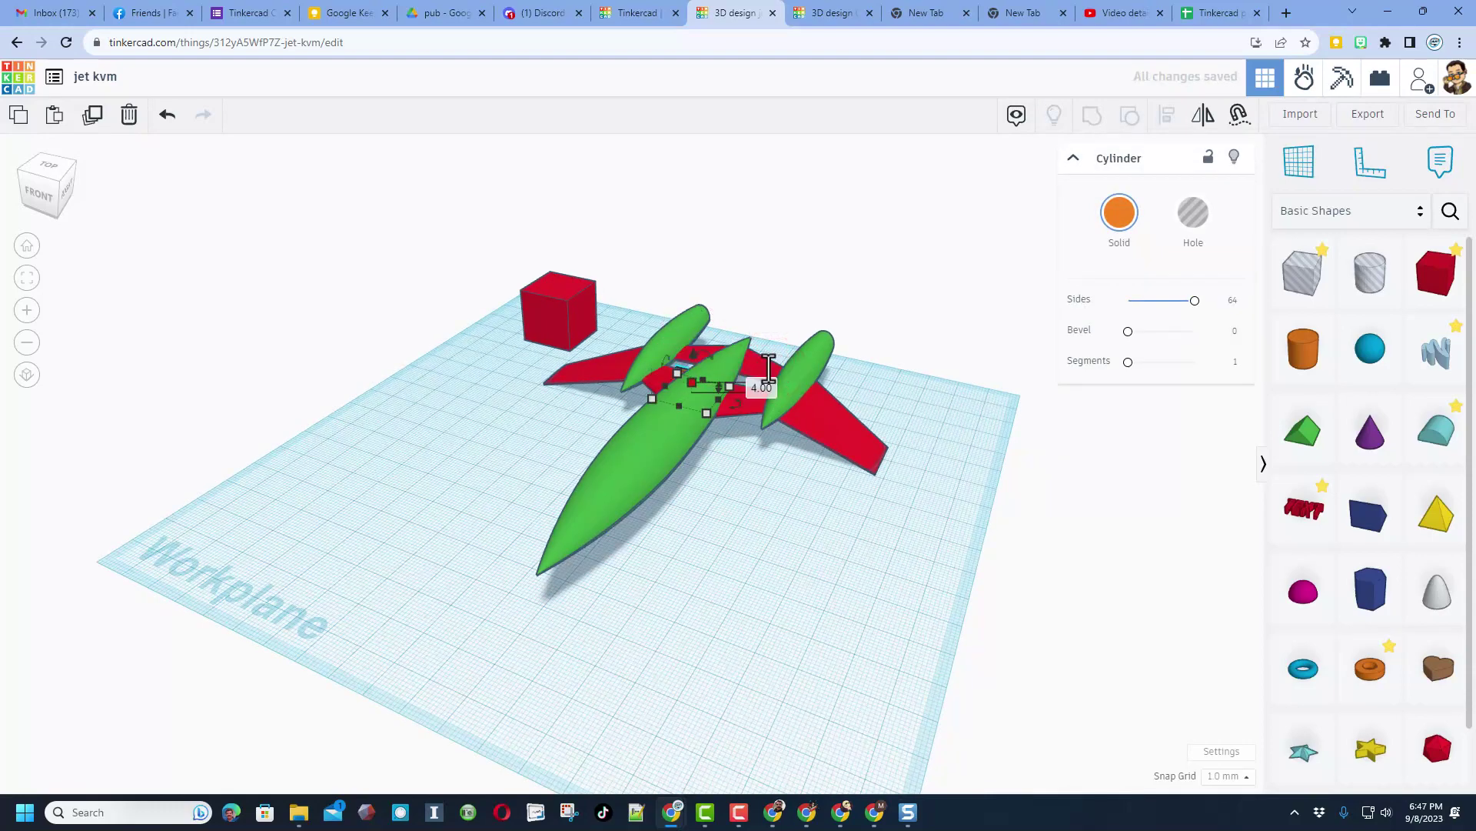
Step: Align the flattened cylinder with the inner wing pair in height
right_click_drag(745, 390, 661, 372)
left_click(659, 398, "shift")
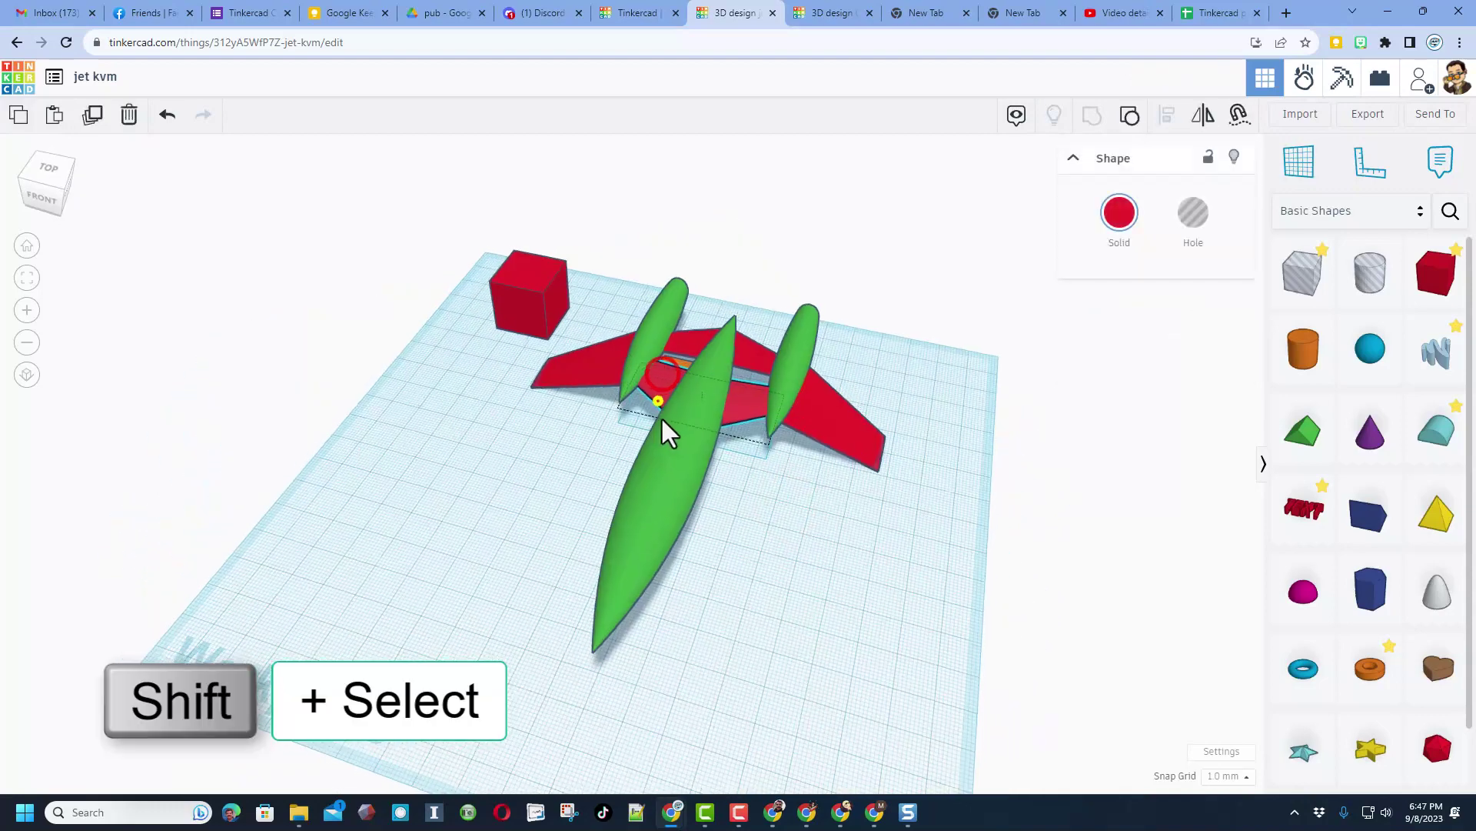
left_click(675, 361, "shift")
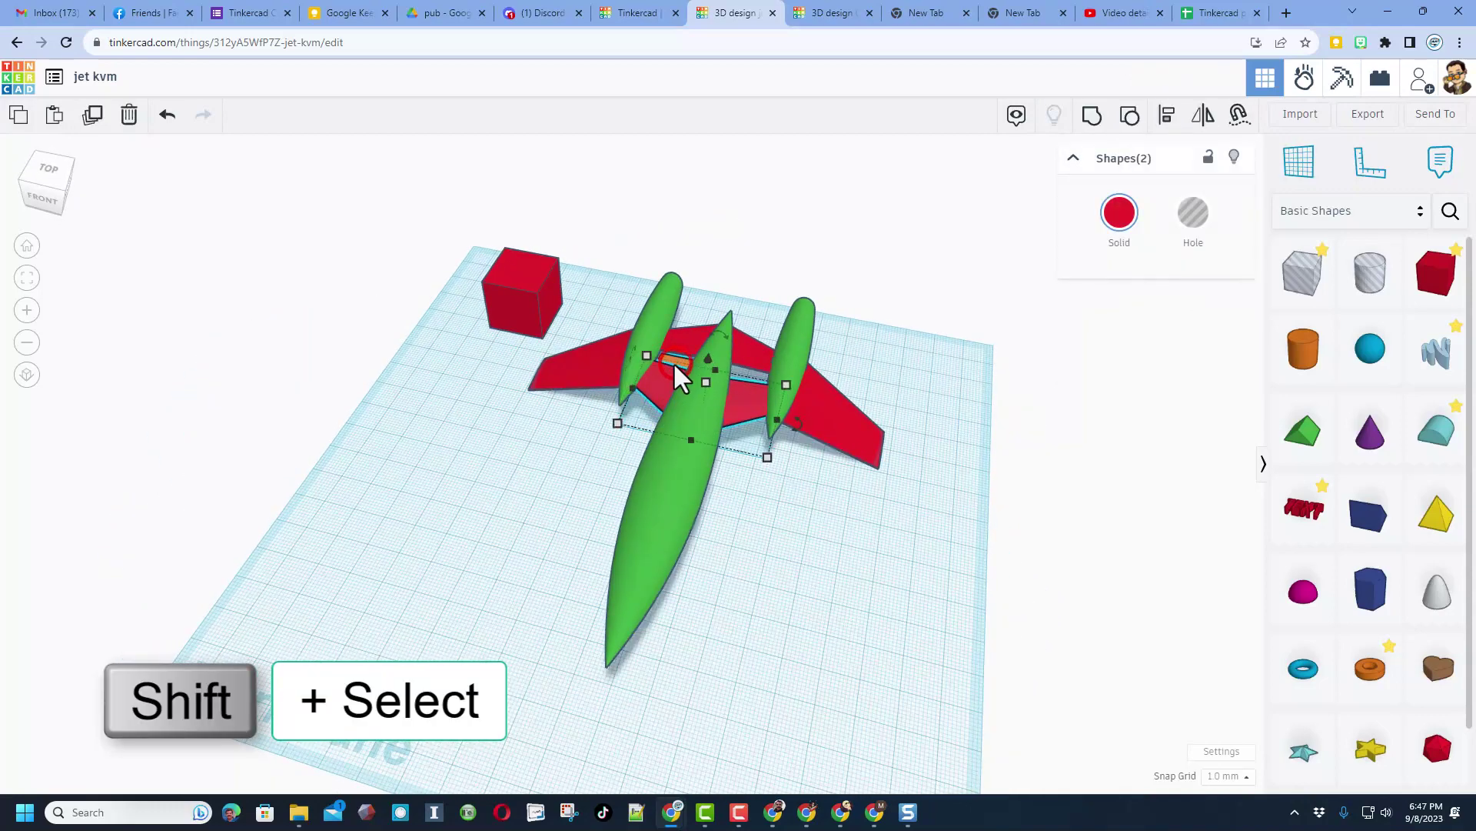
left_click(1169, 112)
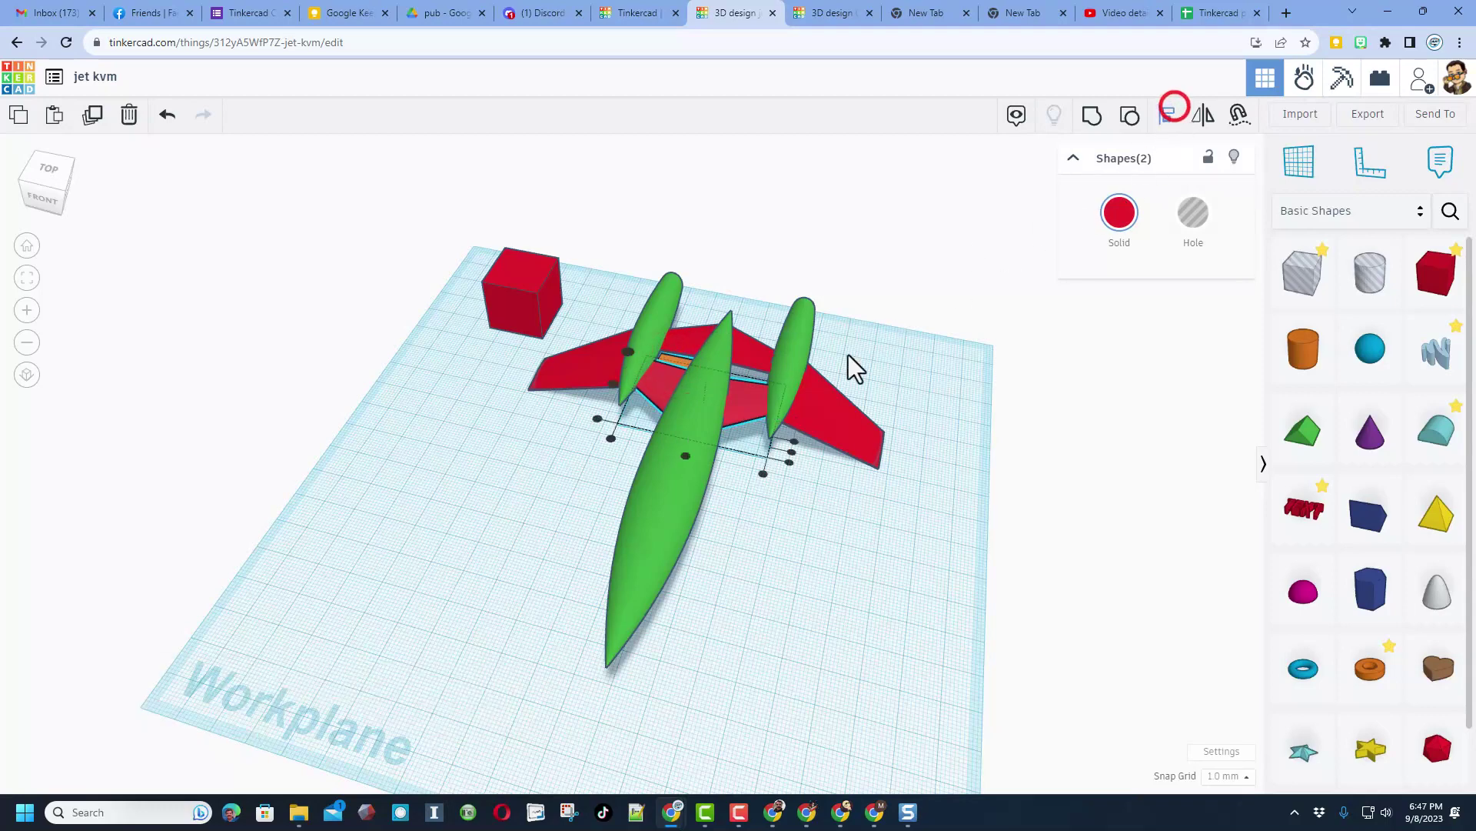
left_click(795, 445)
left_click(738, 494)
Step: Stretch the cylinder across the fuselage so it spans from one side pod to the other between the inner and rear wings
right_click_drag(755, 522, 821, 460)
left_click(588, 338)
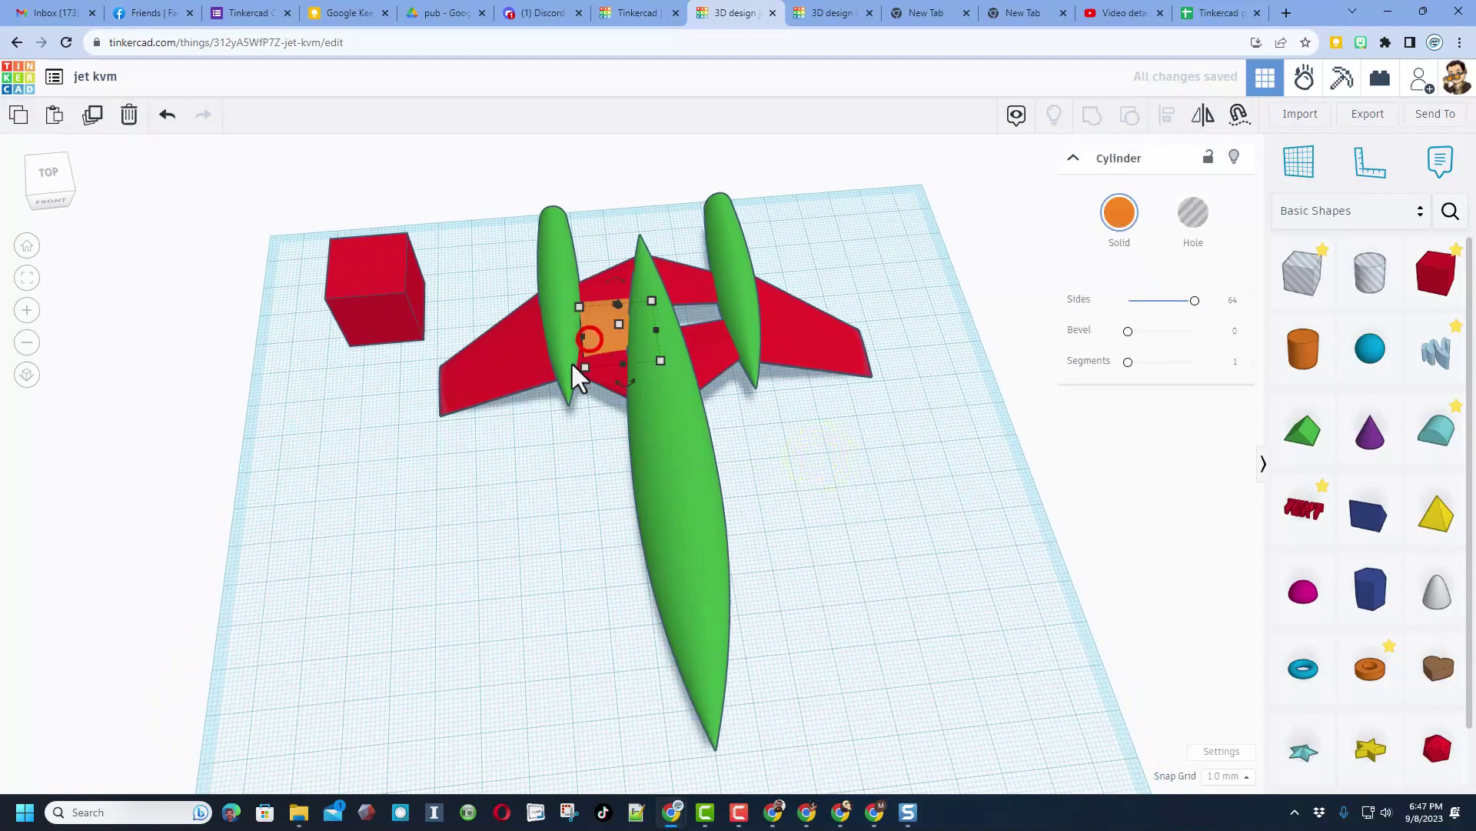
key("f")
right_click_drag(472, 468, 856, 503)
left_click_drag(772, 596, 746, 676)
right_click_drag(746, 676, 921, 467)
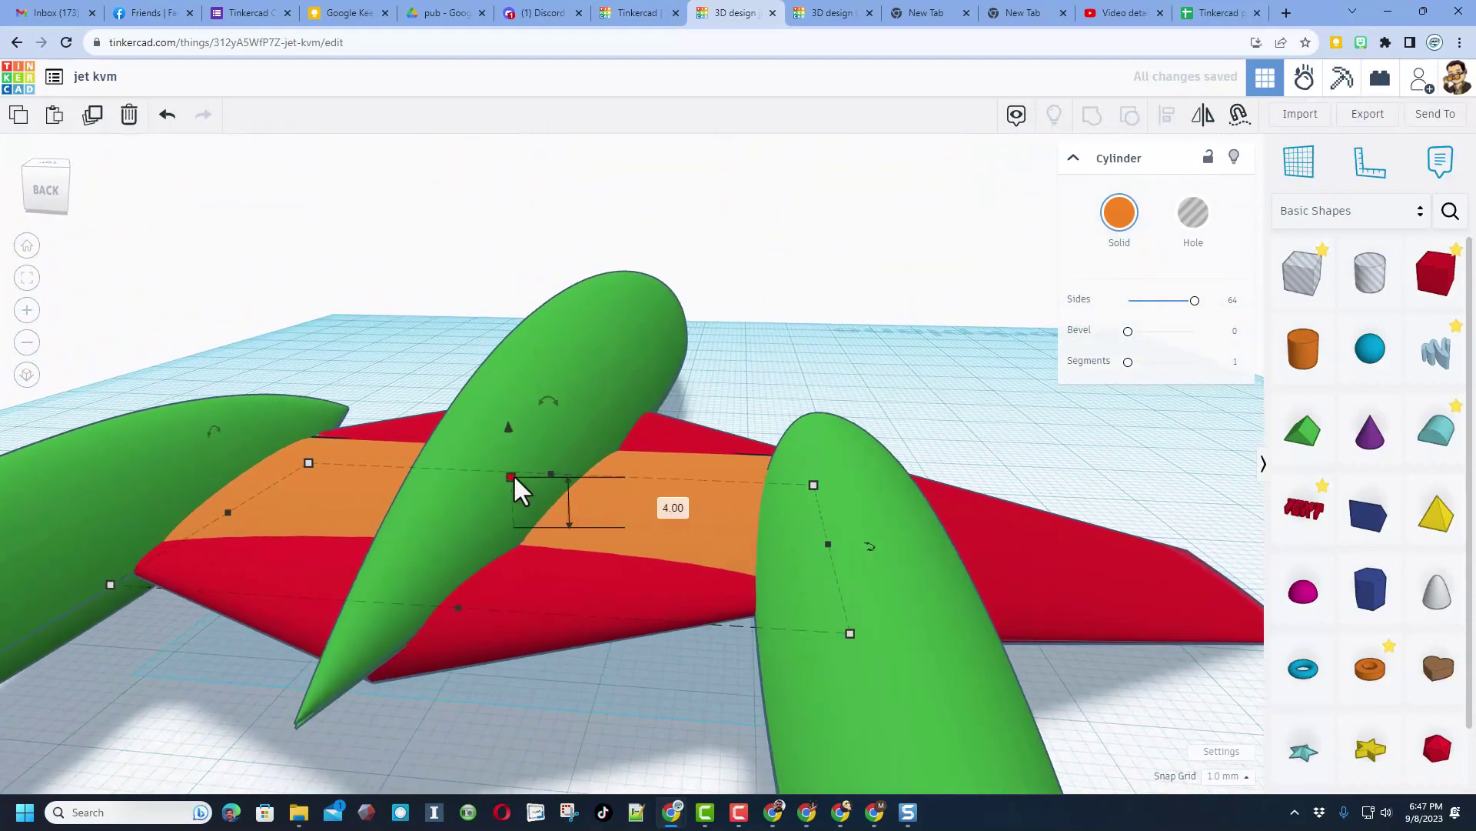
Step: Set the stretched cylinder's height to 3.8 mm and deselect it
left_click(666, 503)
type("3.8")
key("Return")
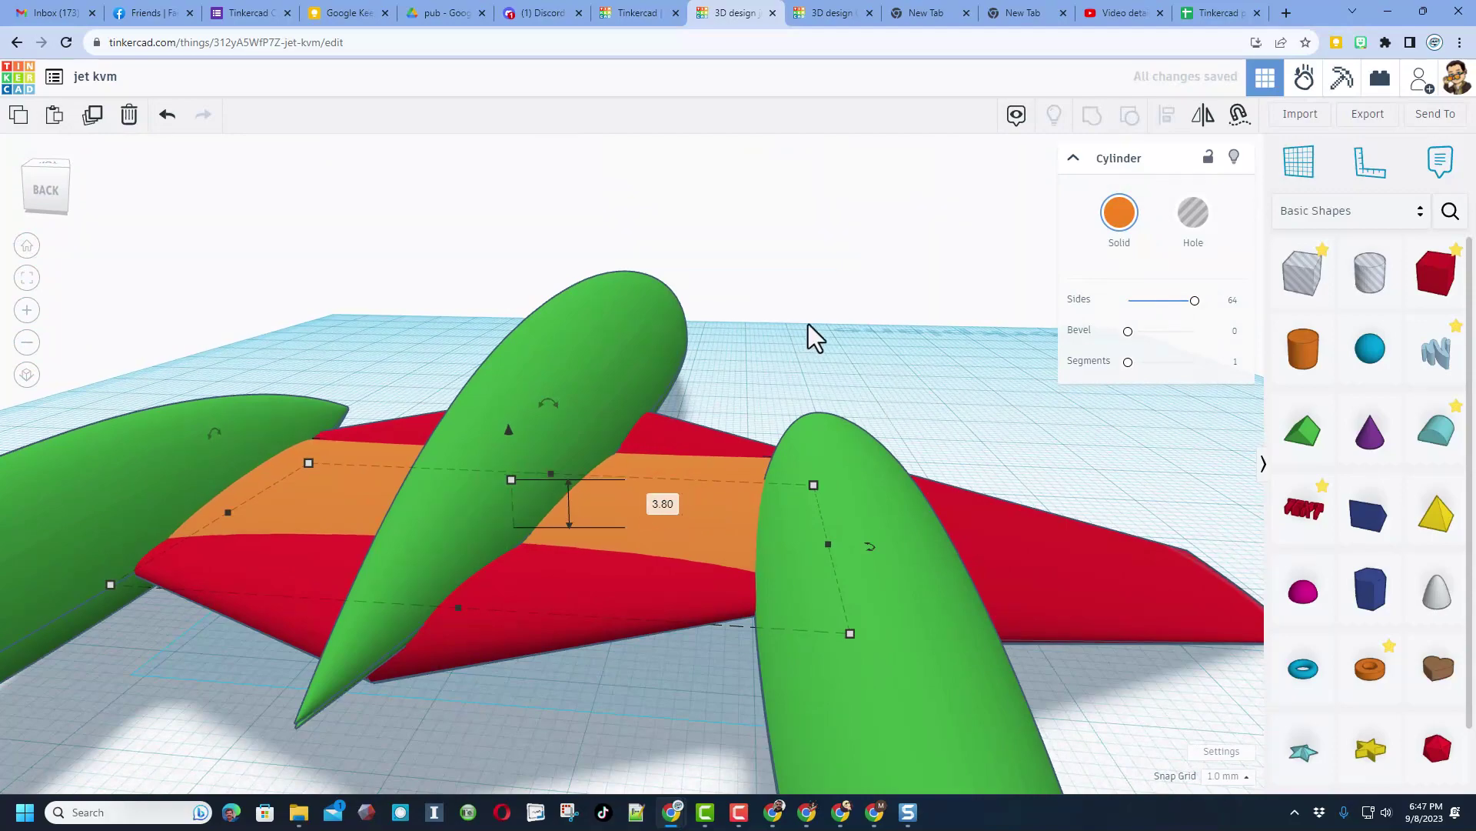
left_click(814, 307)
right_click_drag(1126, 349, 621, 442)
scroll(655, 448, "down", 5)
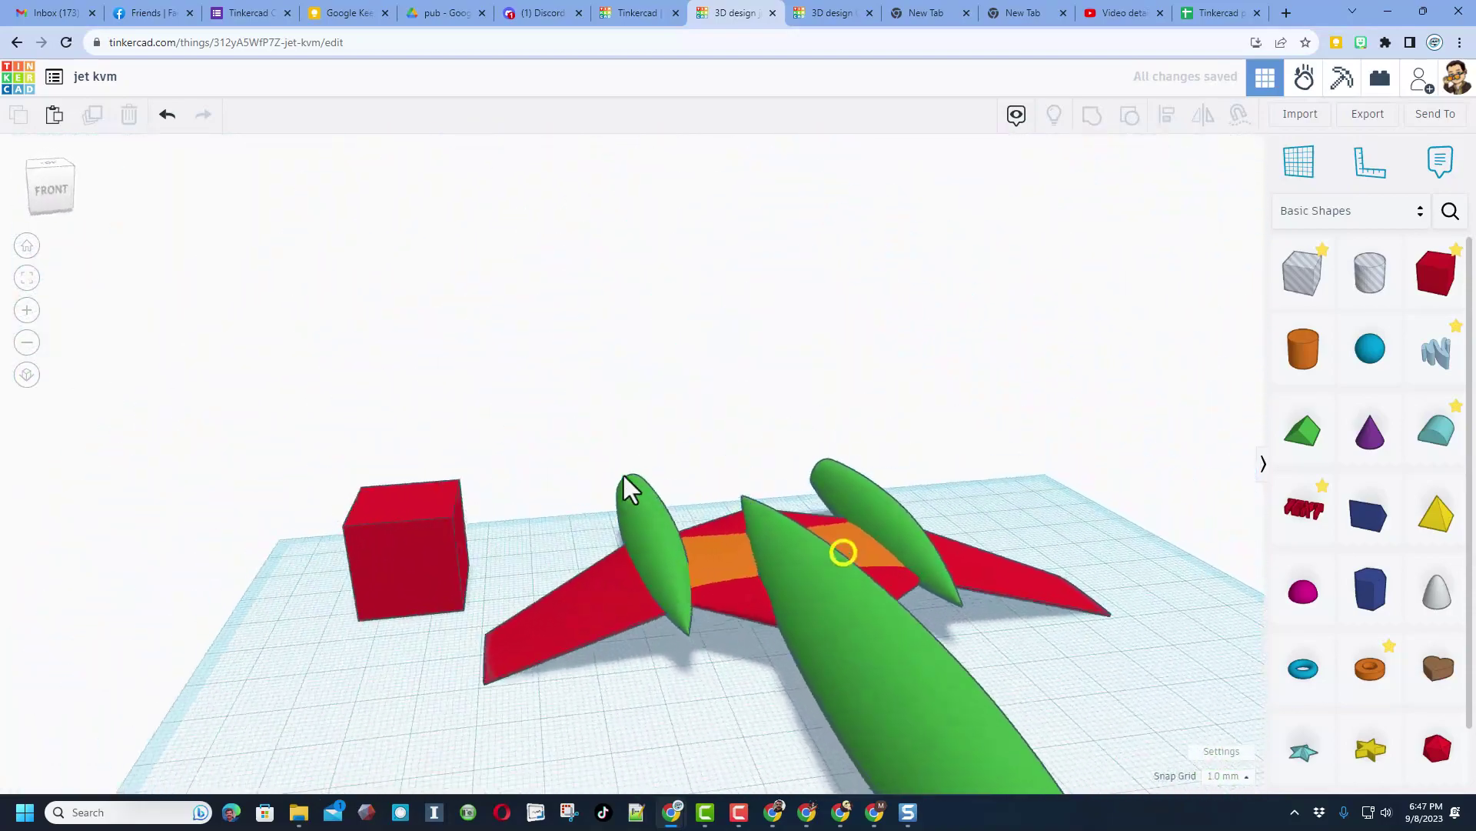
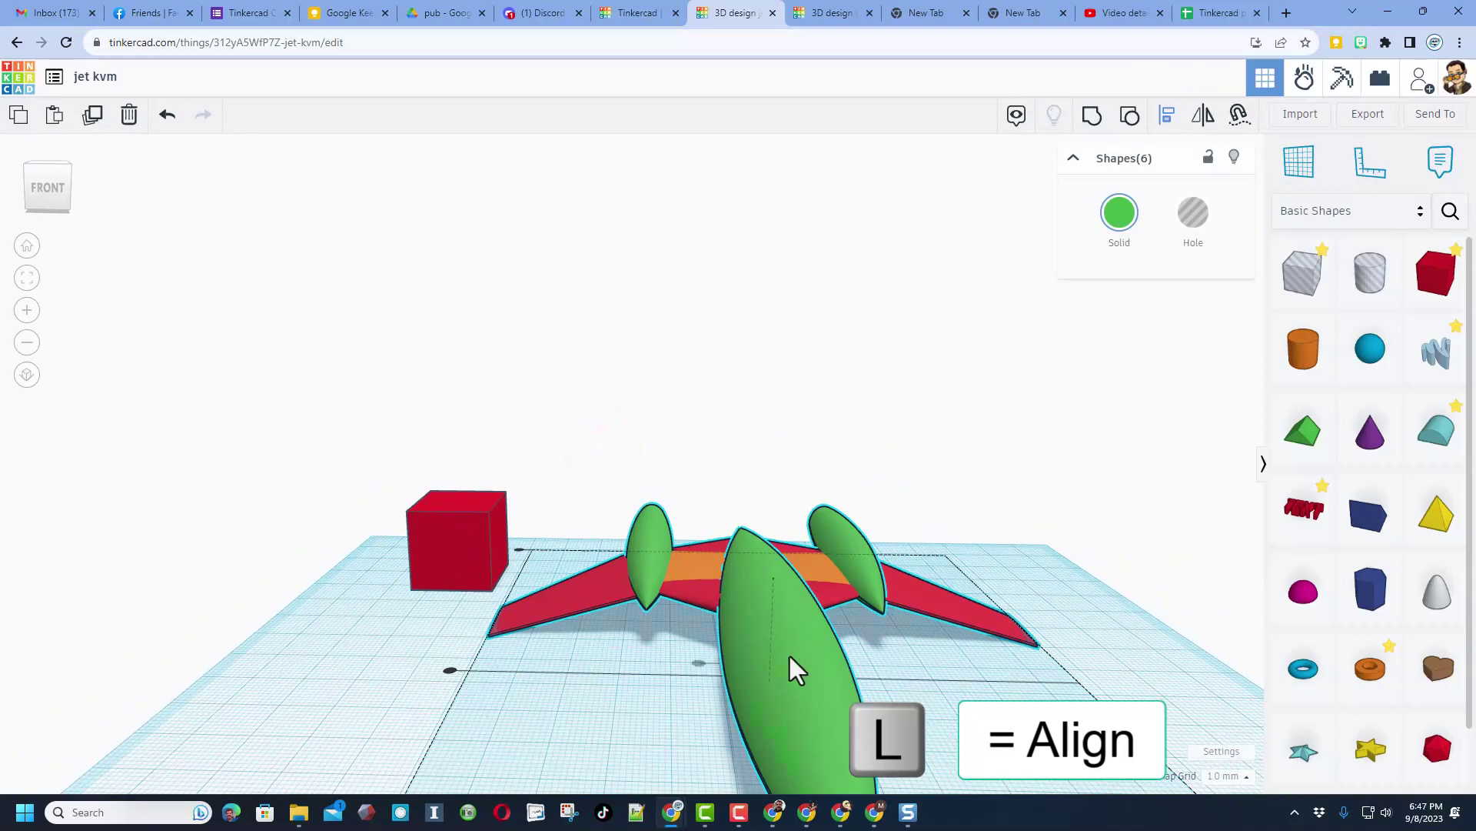
Step: Centre the six jet parts with each other across the fuselage's width and deselect them
left_click(27, 244)
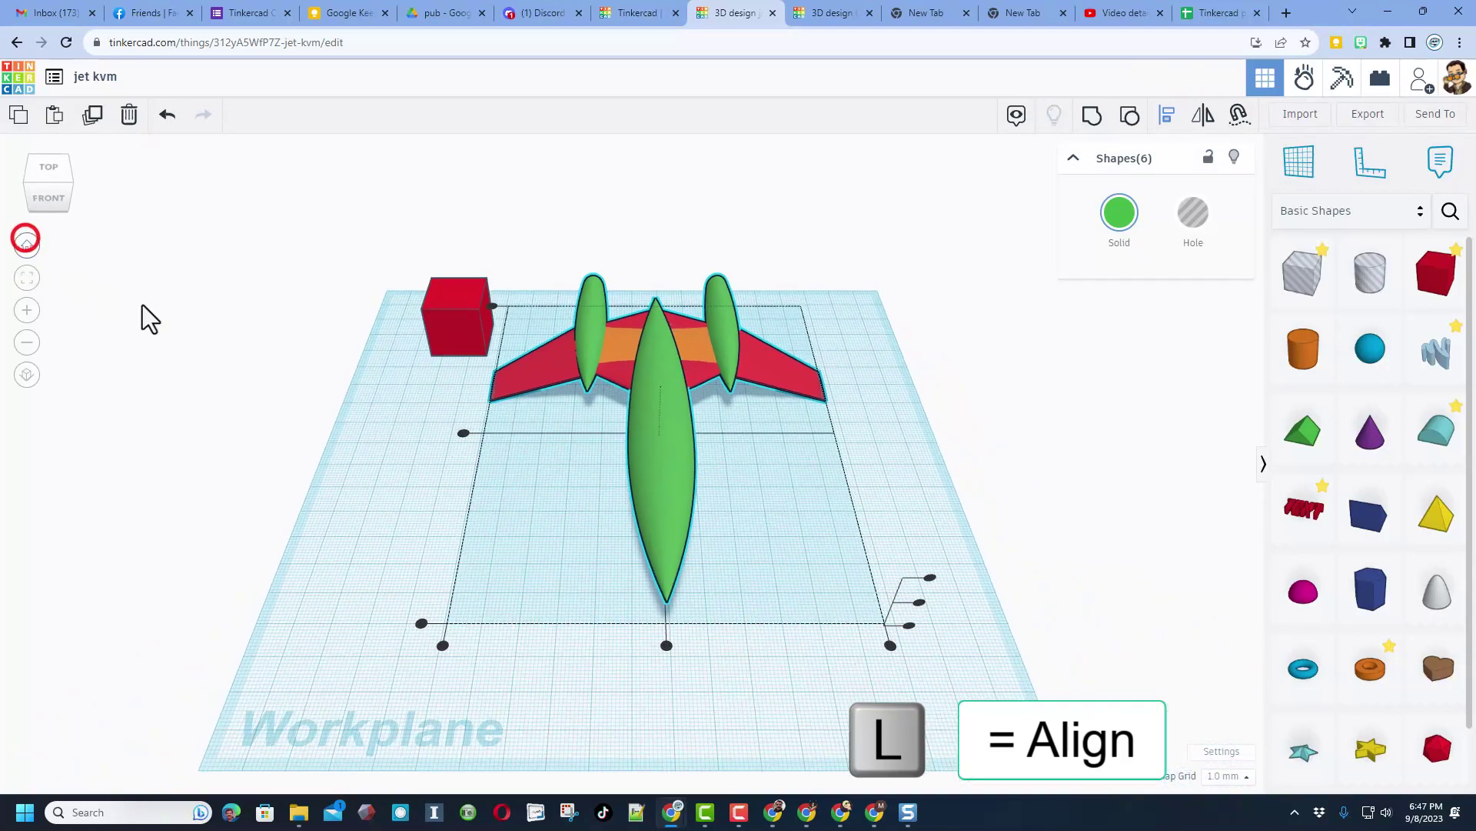
left_click(666, 645)
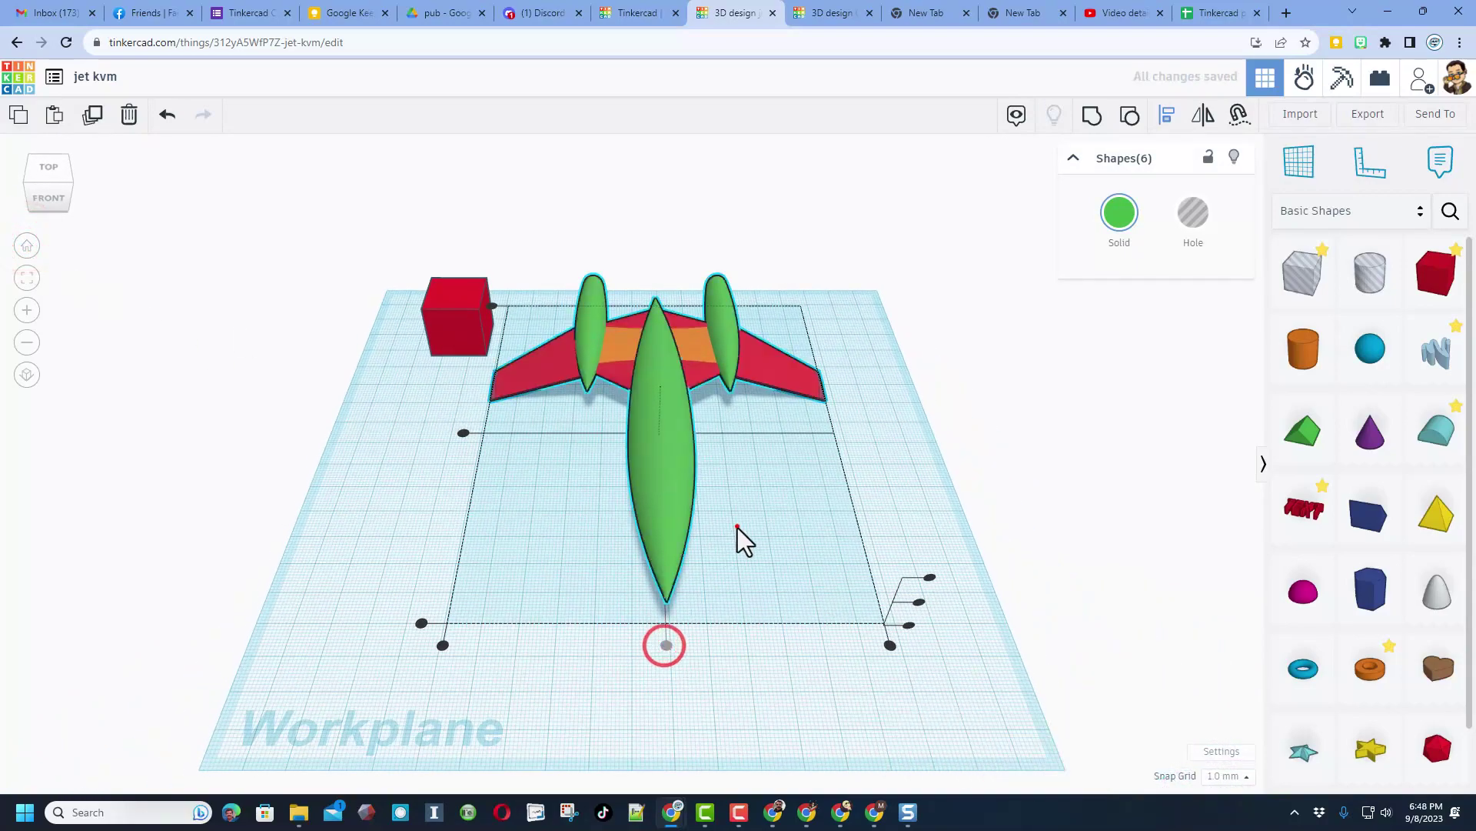
left_click(738, 527)
right_click_drag(806, 579, 517, 525)
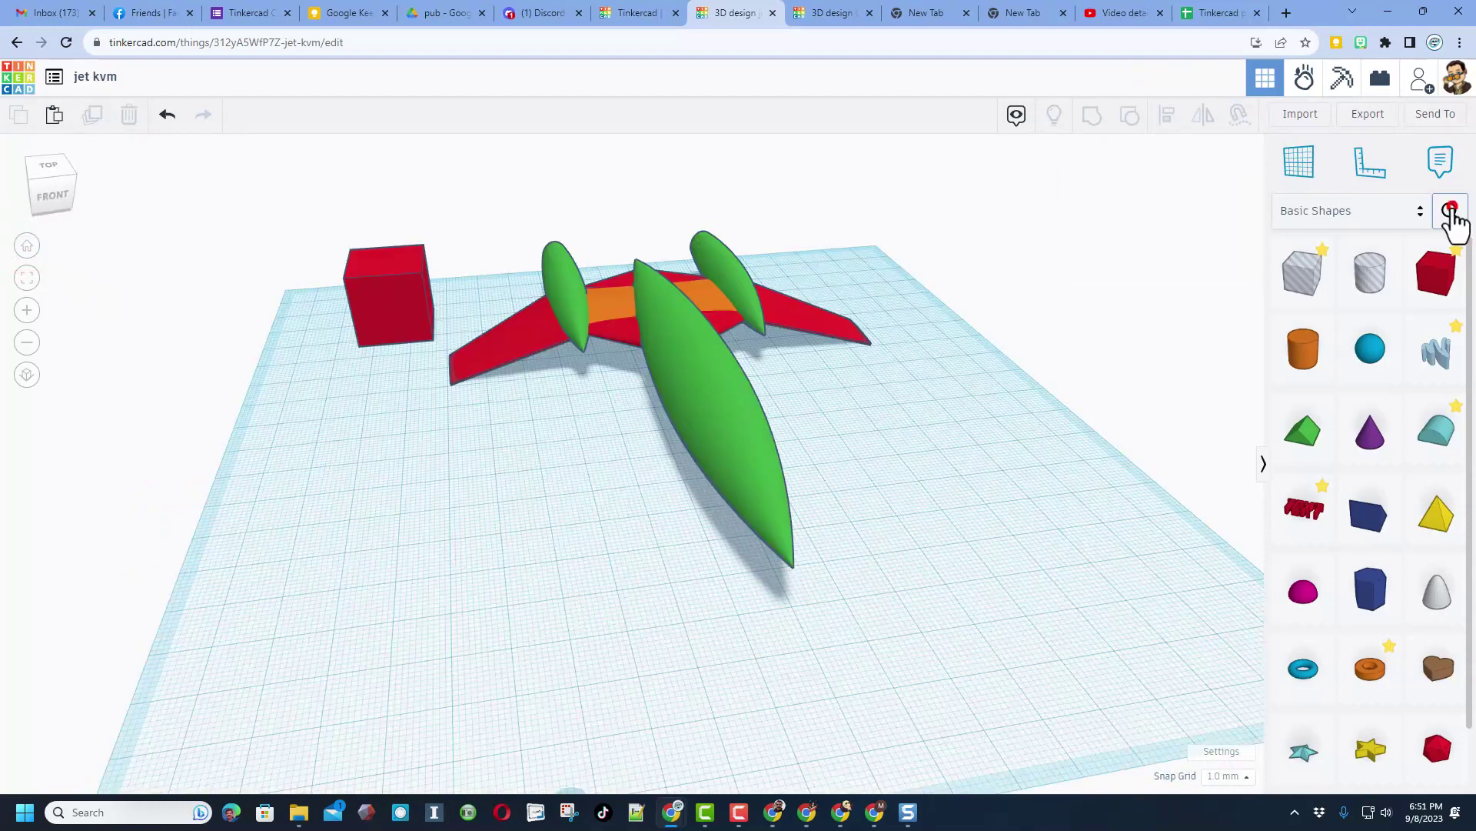
Step: Search the community shapes for naca and place a swept NACA wing on the side face of the red cube
left_click(1451, 211)
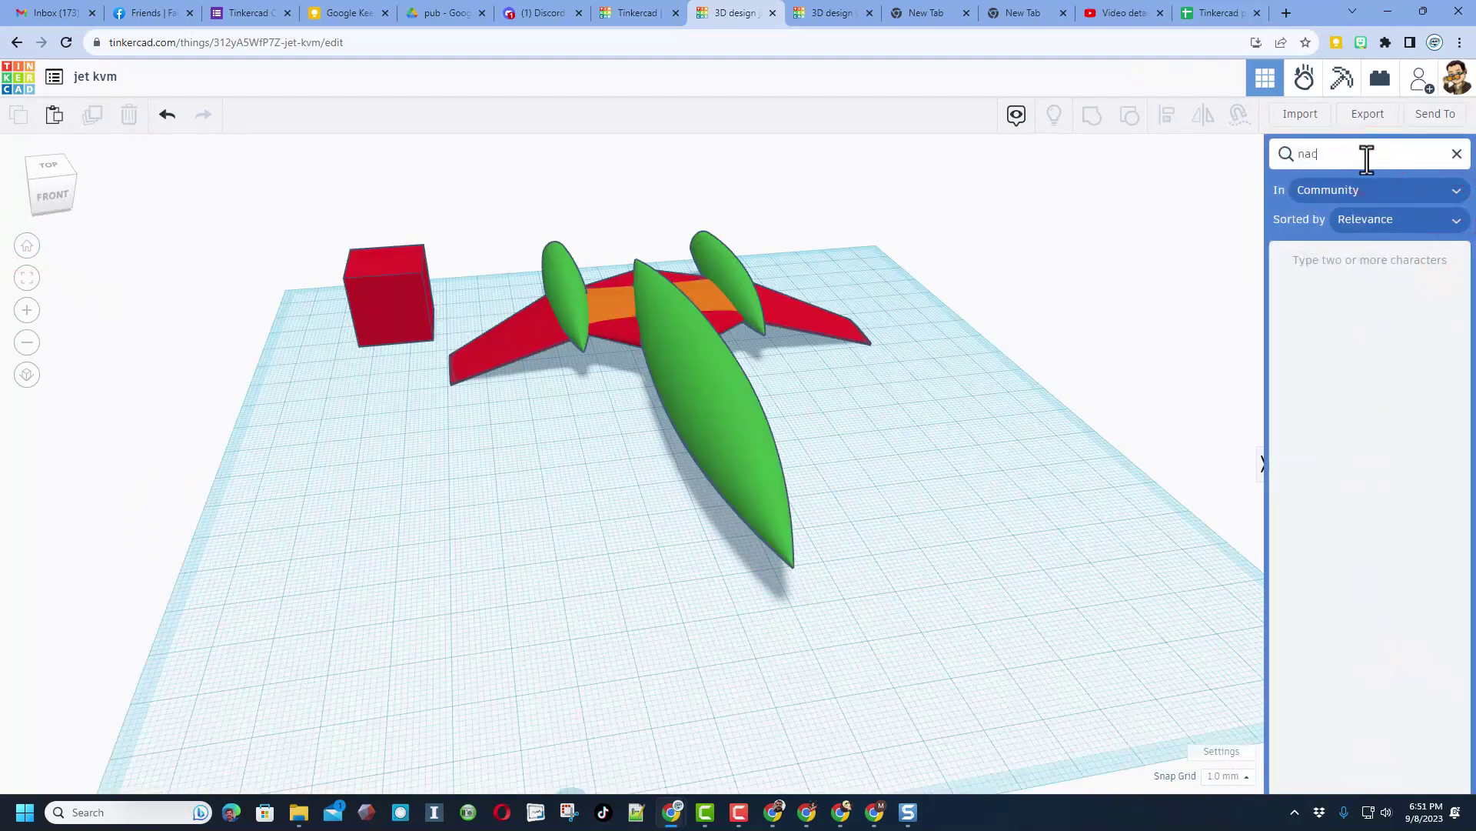
left_click_drag(1311, 307, 426, 286)
right_click_drag(566, 358, 400, 353)
right_click_drag(912, 441, 823, 237)
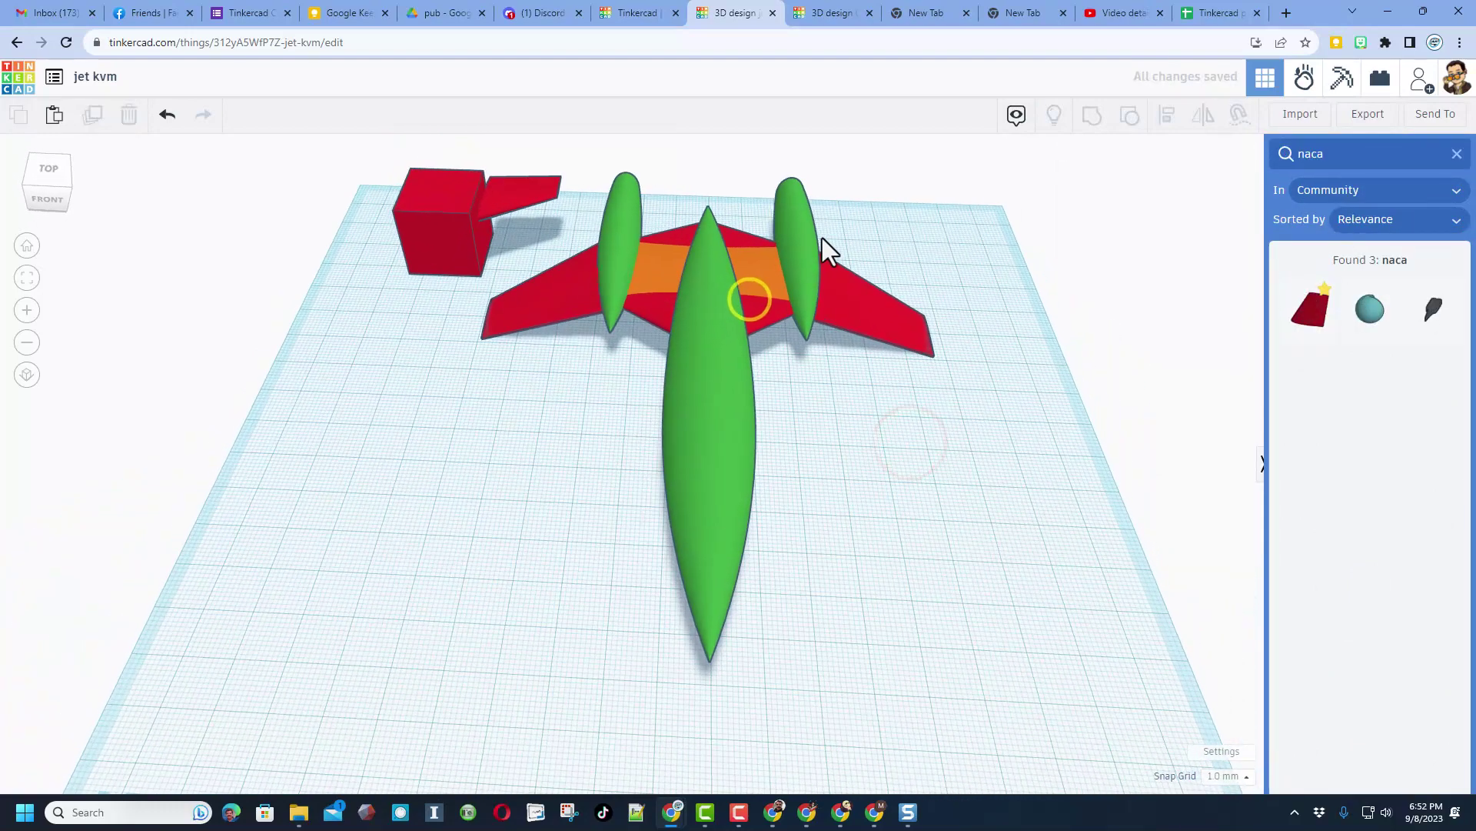
Step: Align the small NACA wing to the outer edge and rear end of the side pod pair, keeping the pods fixed
left_click(501, 194, "shift")
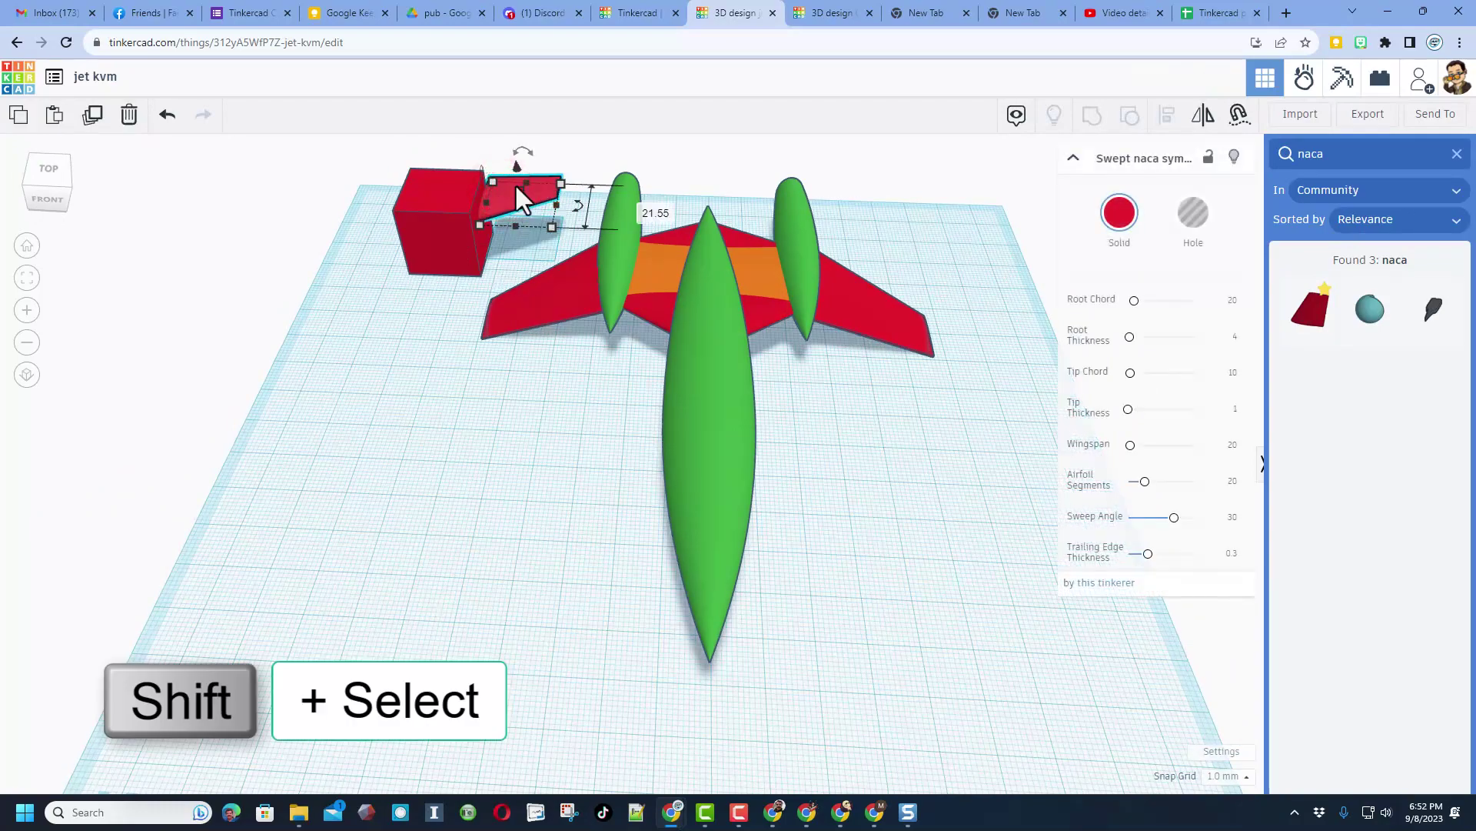
left_click(800, 210, "shift")
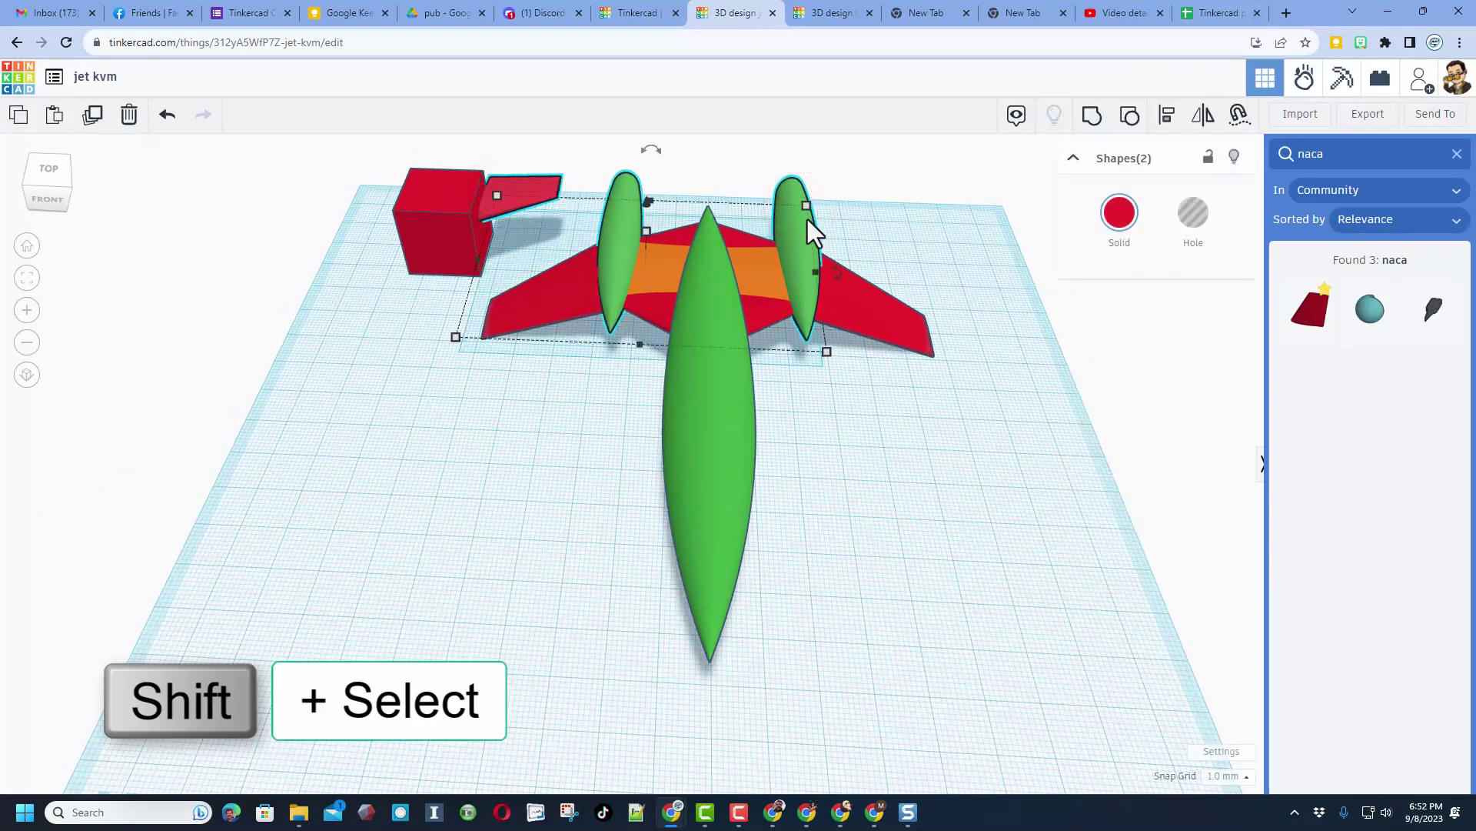
key("l")
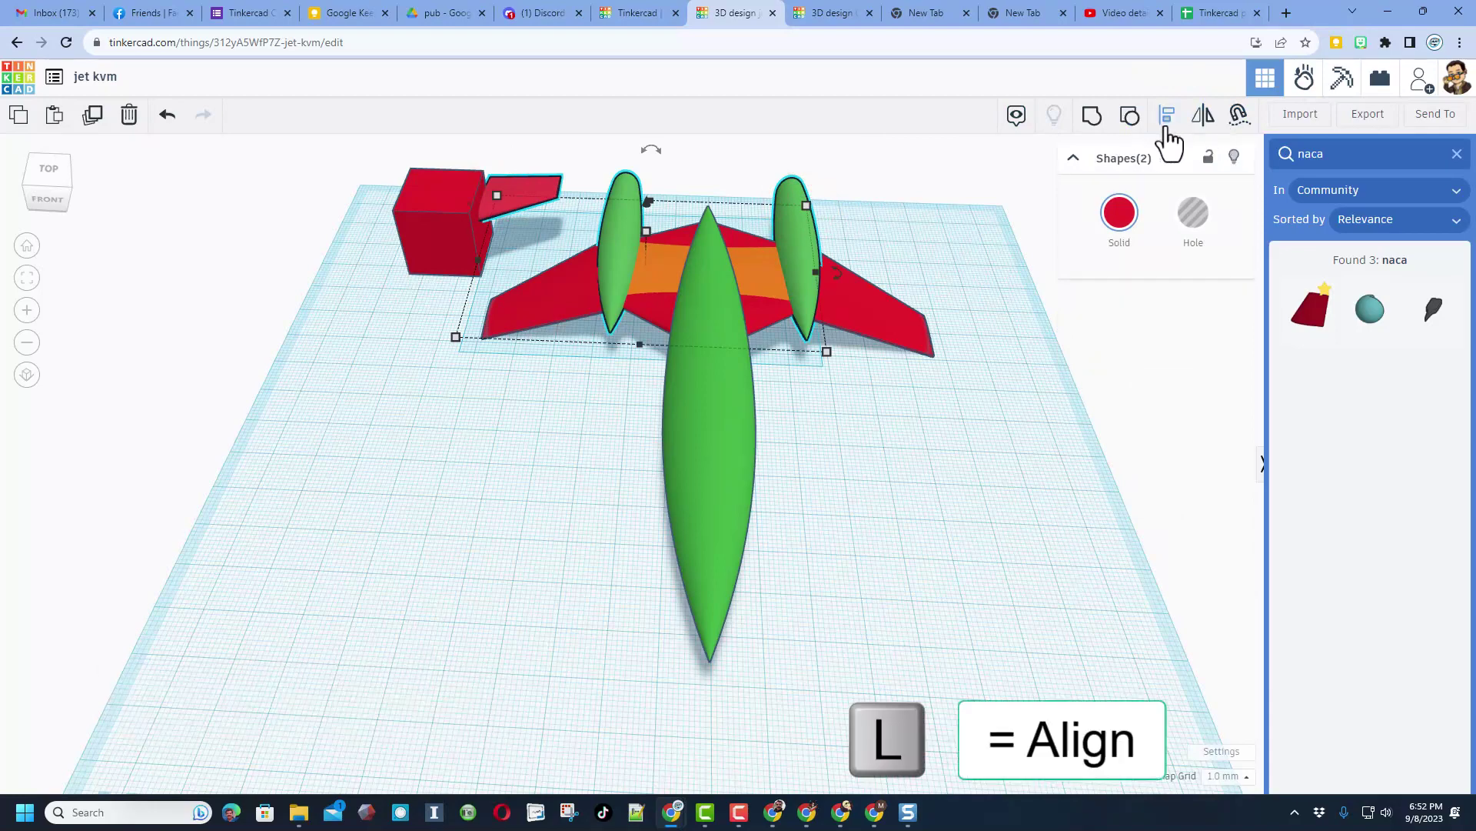
left_click(1168, 127)
left_click(809, 231)
left_click(830, 370)
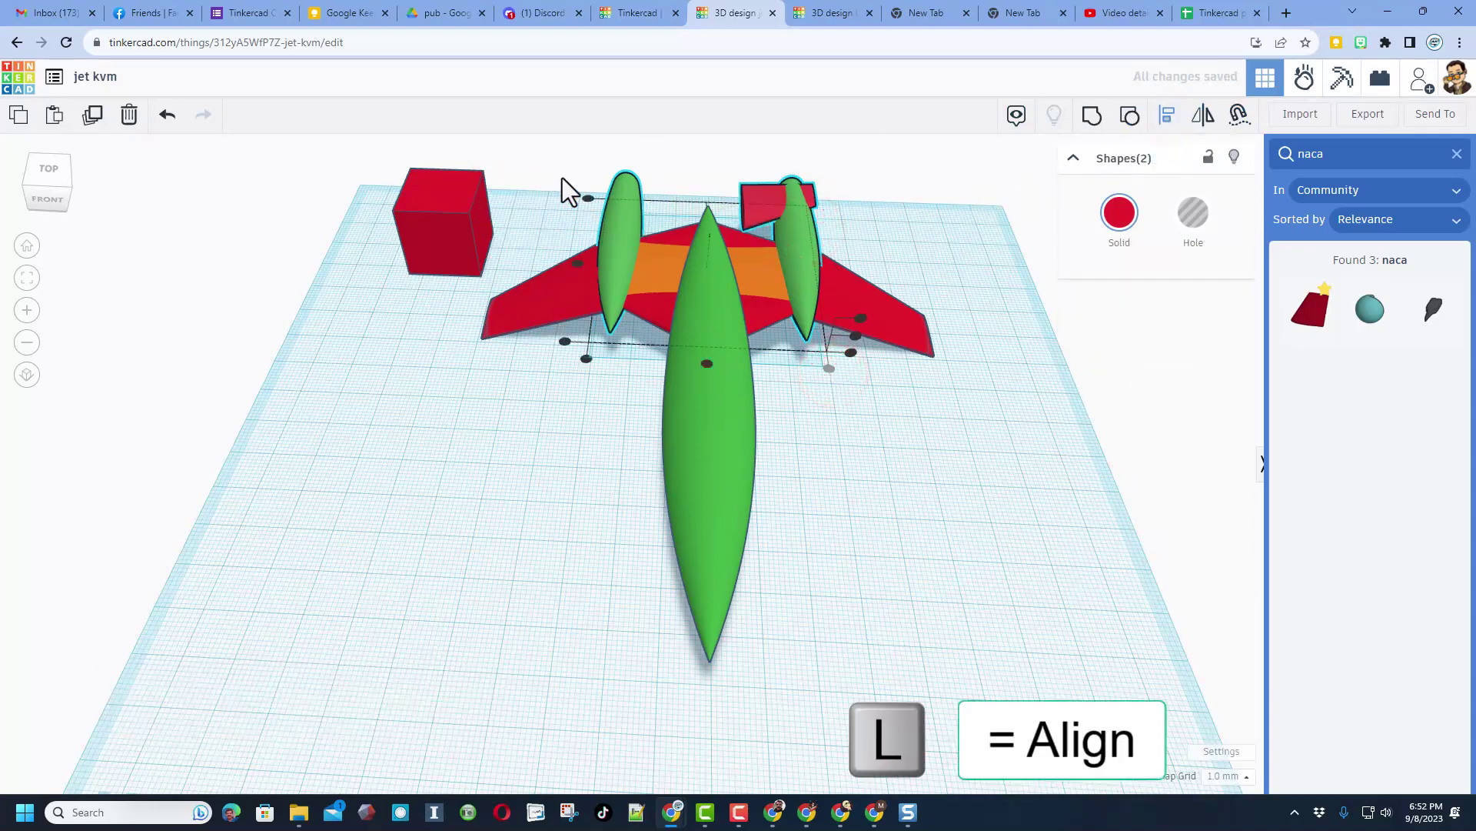
left_click(589, 200)
left_click(847, 179)
Step: Move the small wing outward until its root meets the outer side of the pod farther from the cube
right_click_drag(932, 235, 784, 241)
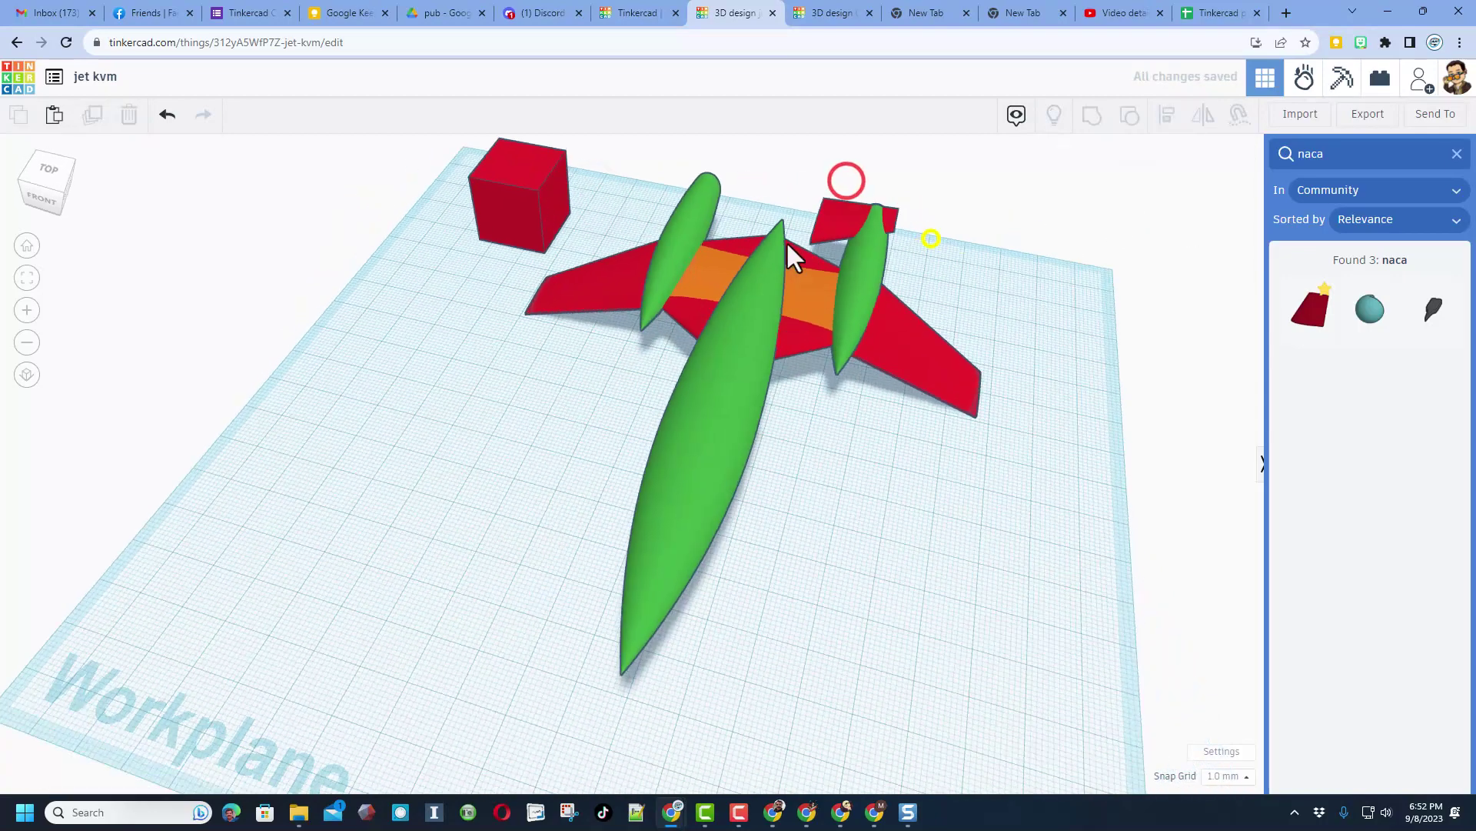
left_click(856, 233)
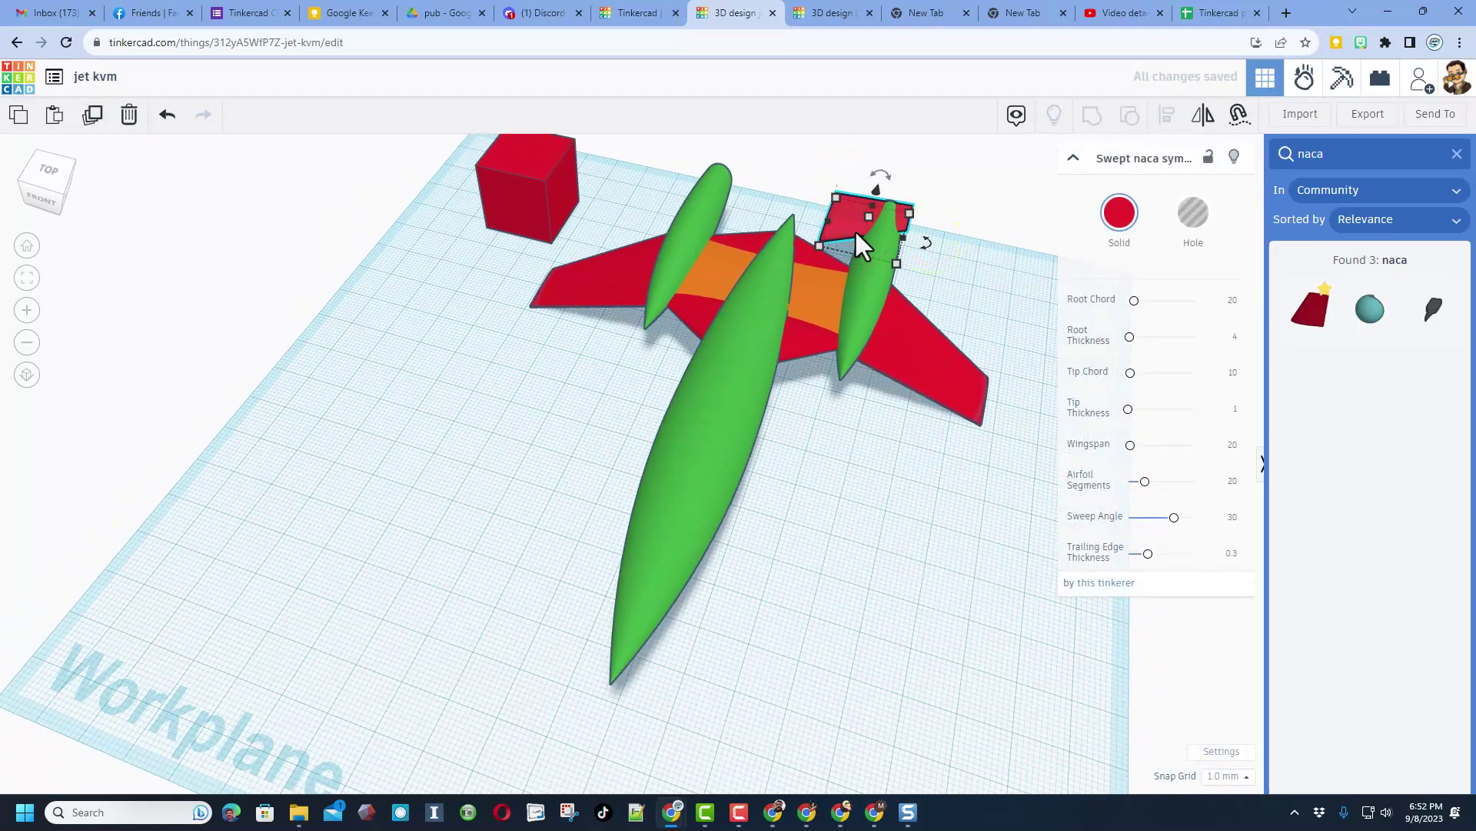
key("shift+Right")
key("shift+Right")
key("Left")
key("Left")
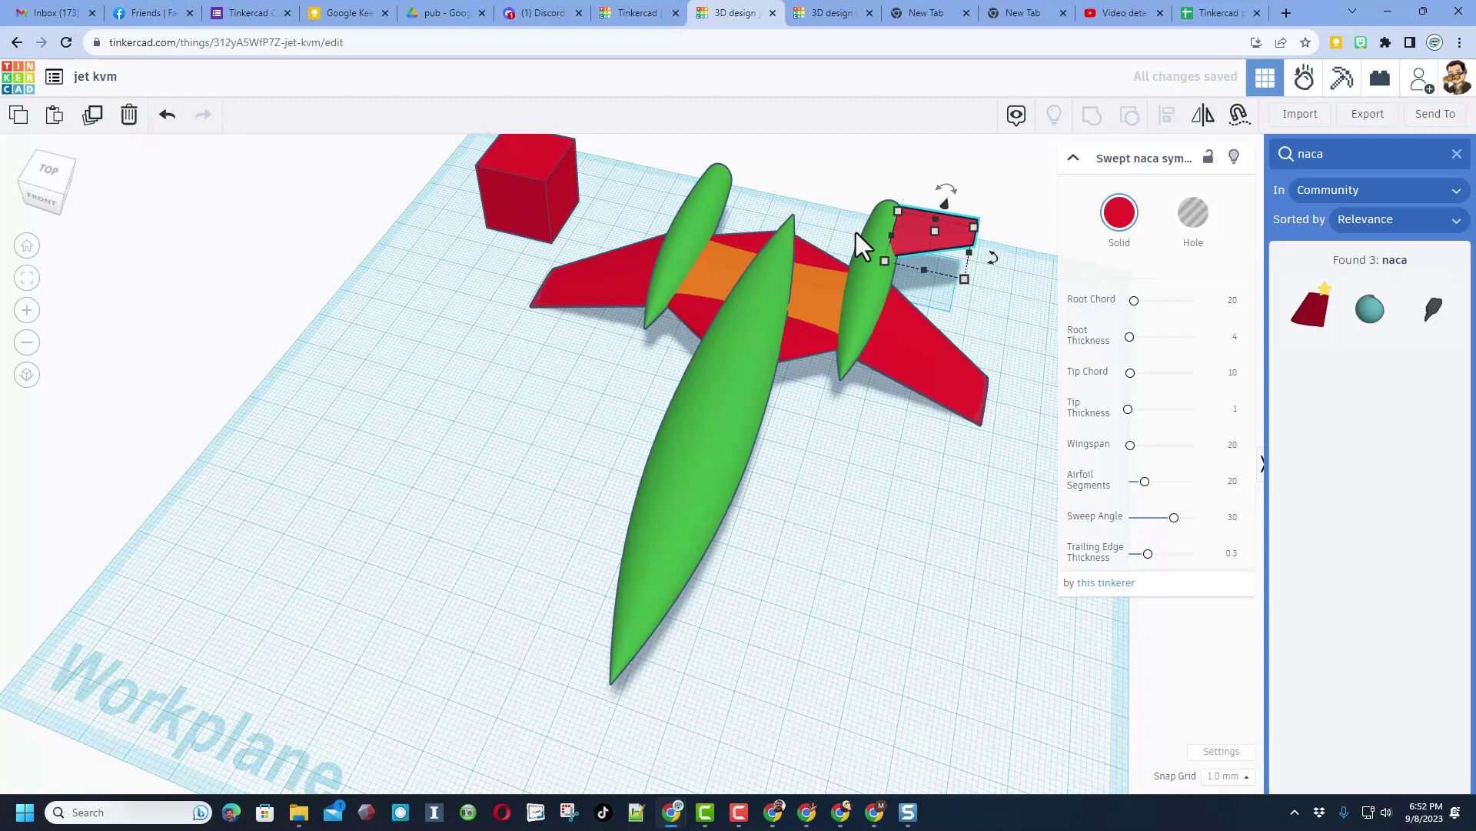
Step: Lower the tail wing and shift it back until its root's trailing edge meets the pod's rear end
right_click_drag(819, 268, 746, 251)
key("f")
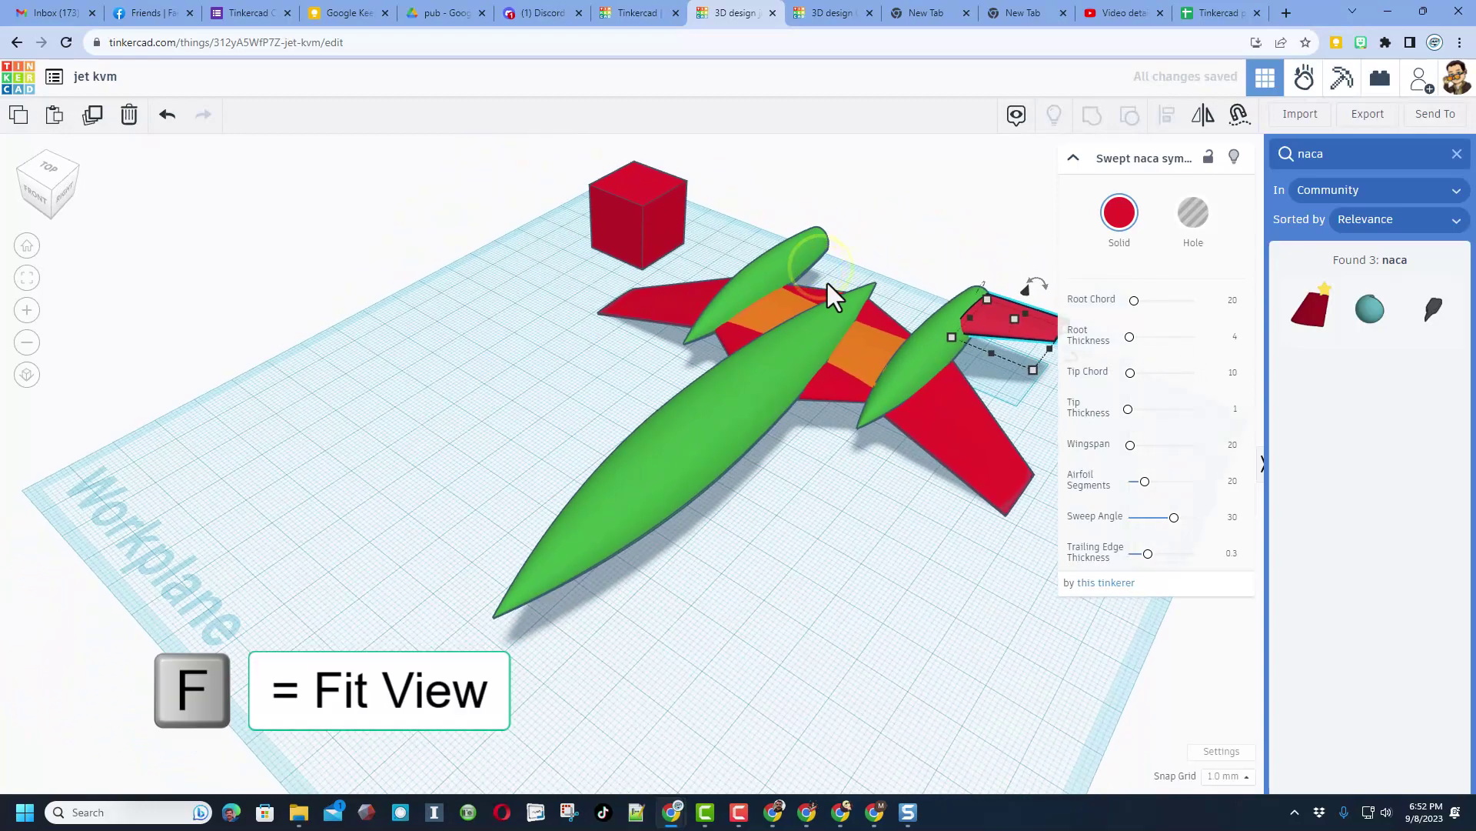
key("f")
right_click_drag(667, 443, 528, 358)
key("ctrl+Down")
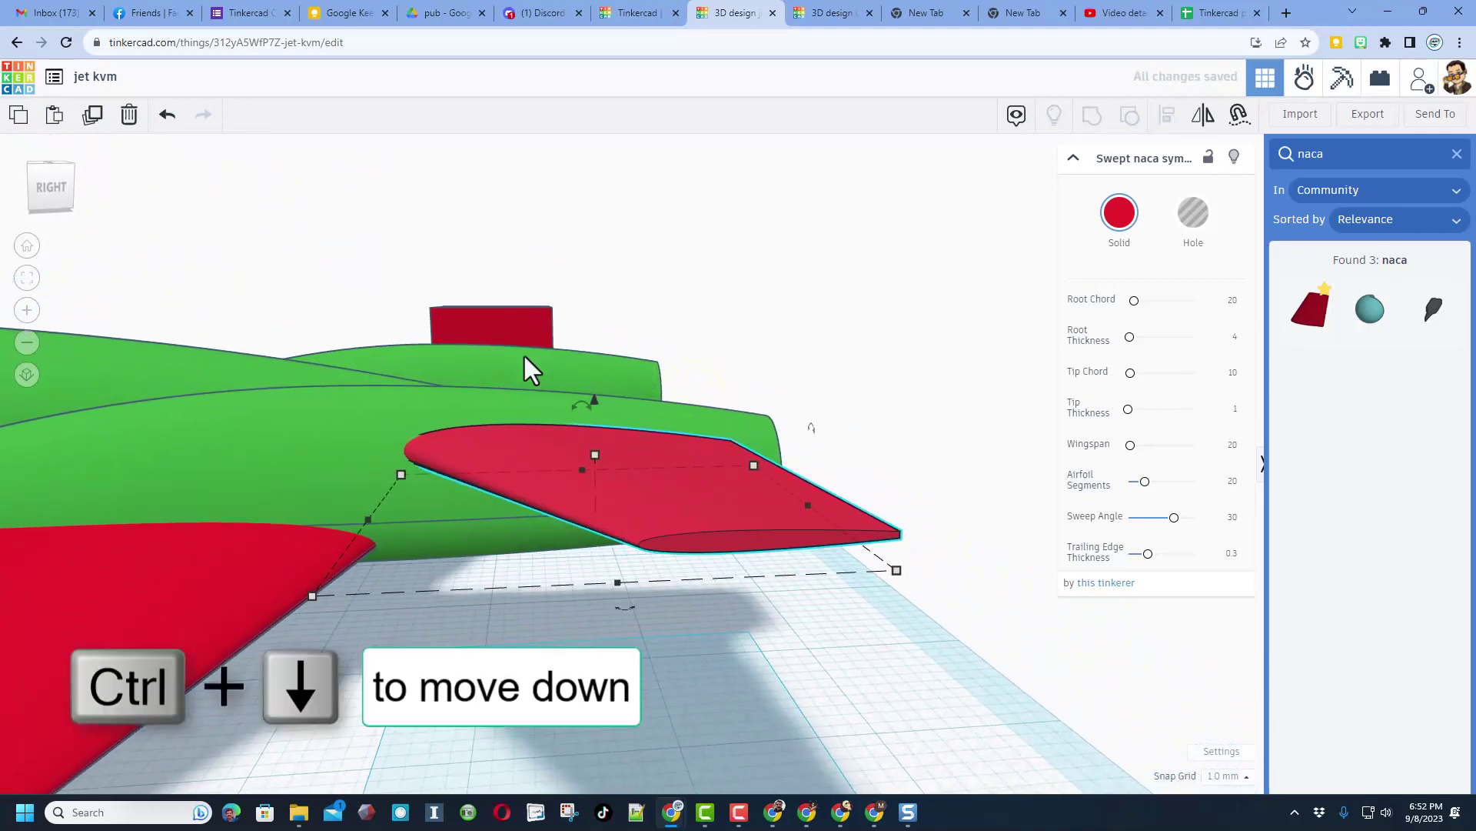
key("ctrl+Down")
key("ctrl+Down")
key("ctrl+Down")
key("ctrl+Down")
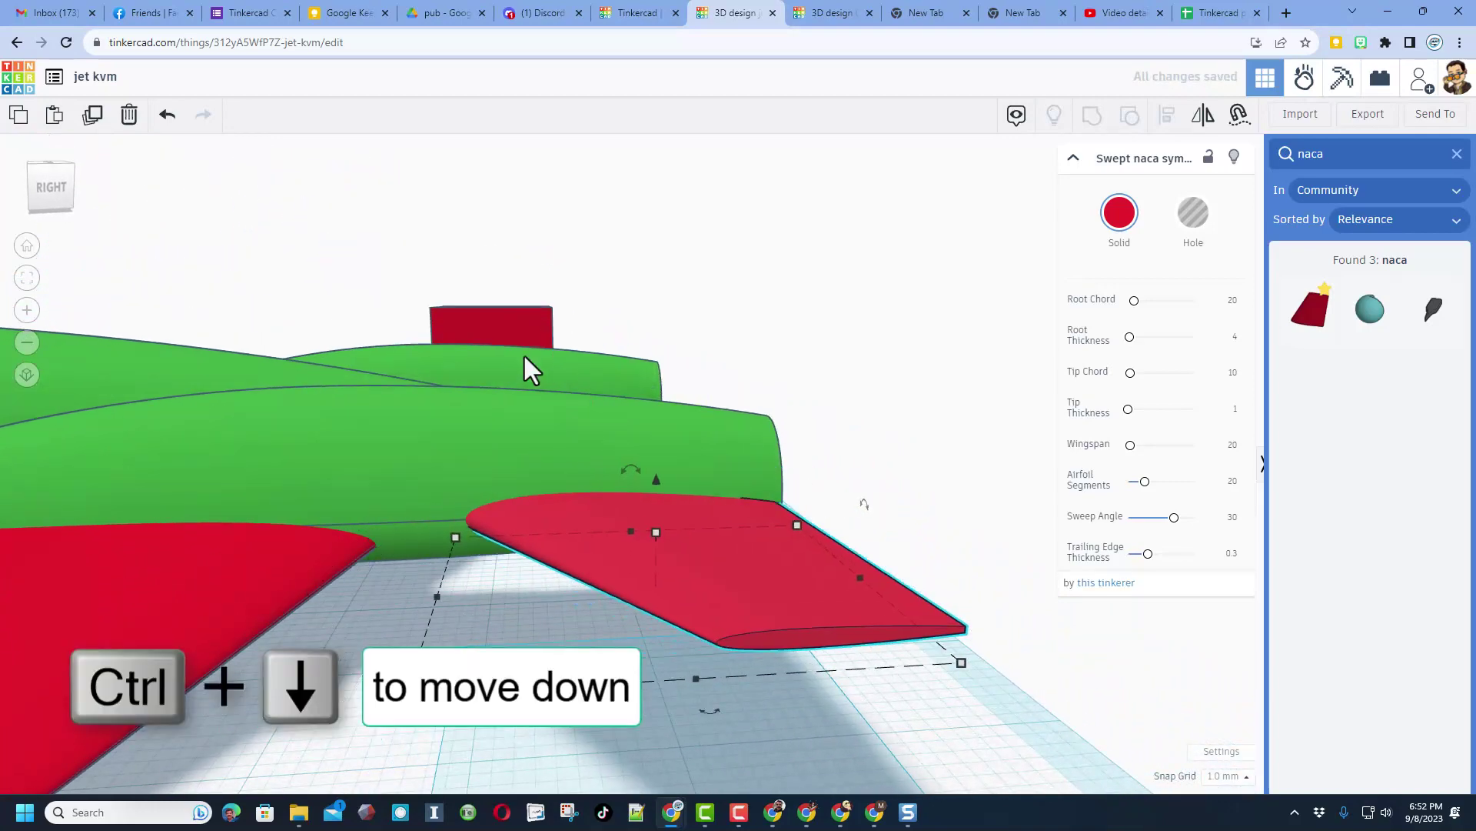
Step: Duplicate the tail wing, move the copy across to the other side pod and mirror it widthwise
right_click_drag(339, 356, 399, 473)
scroll(530, 521, "down", 5)
right_click_drag(631, 564, 600, 551)
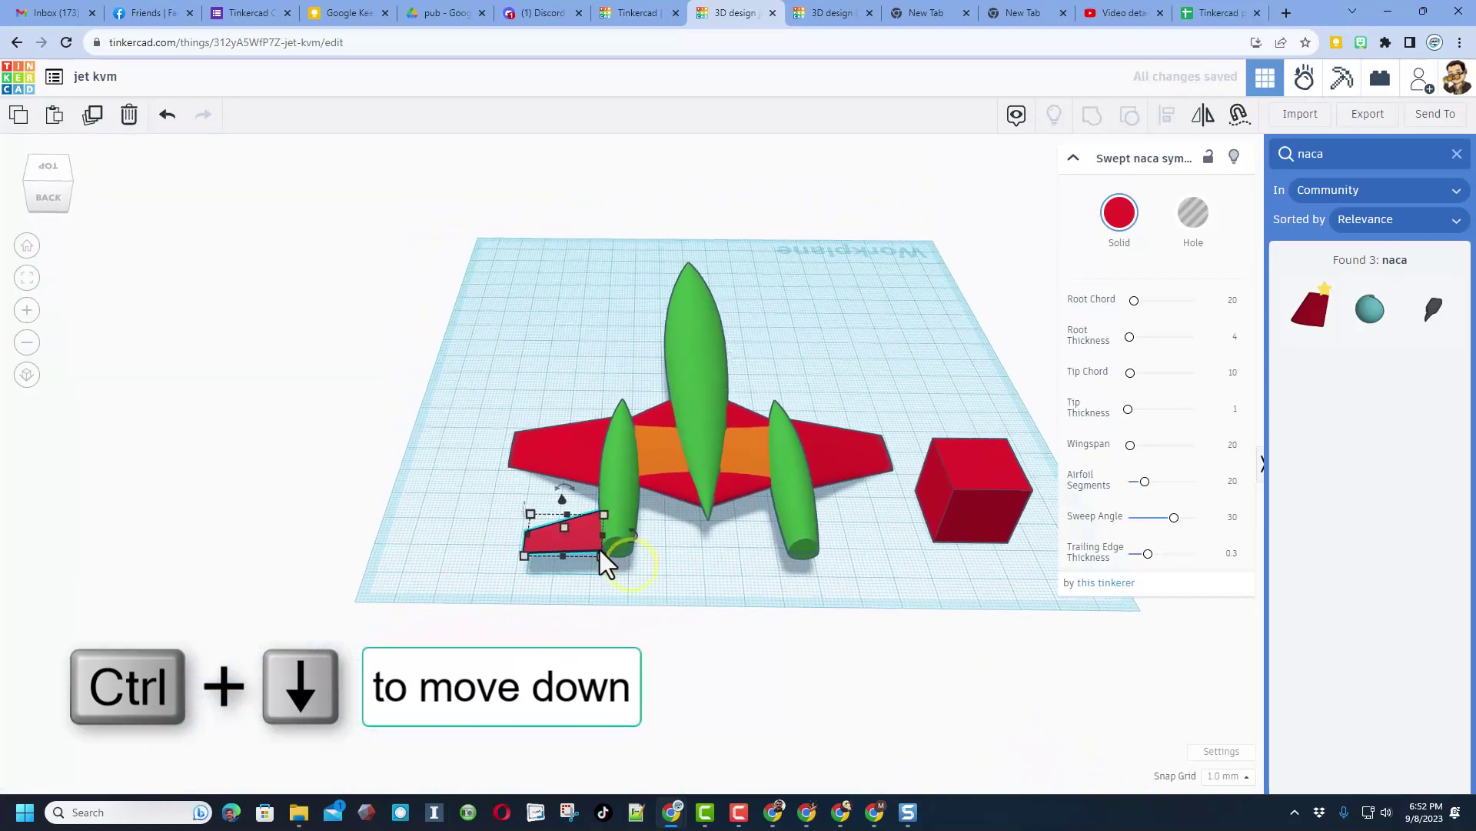
key("ctrl+d")
key("shift+Right")
key("shift+Right")
key("shift+Right")
key("shift+Right")
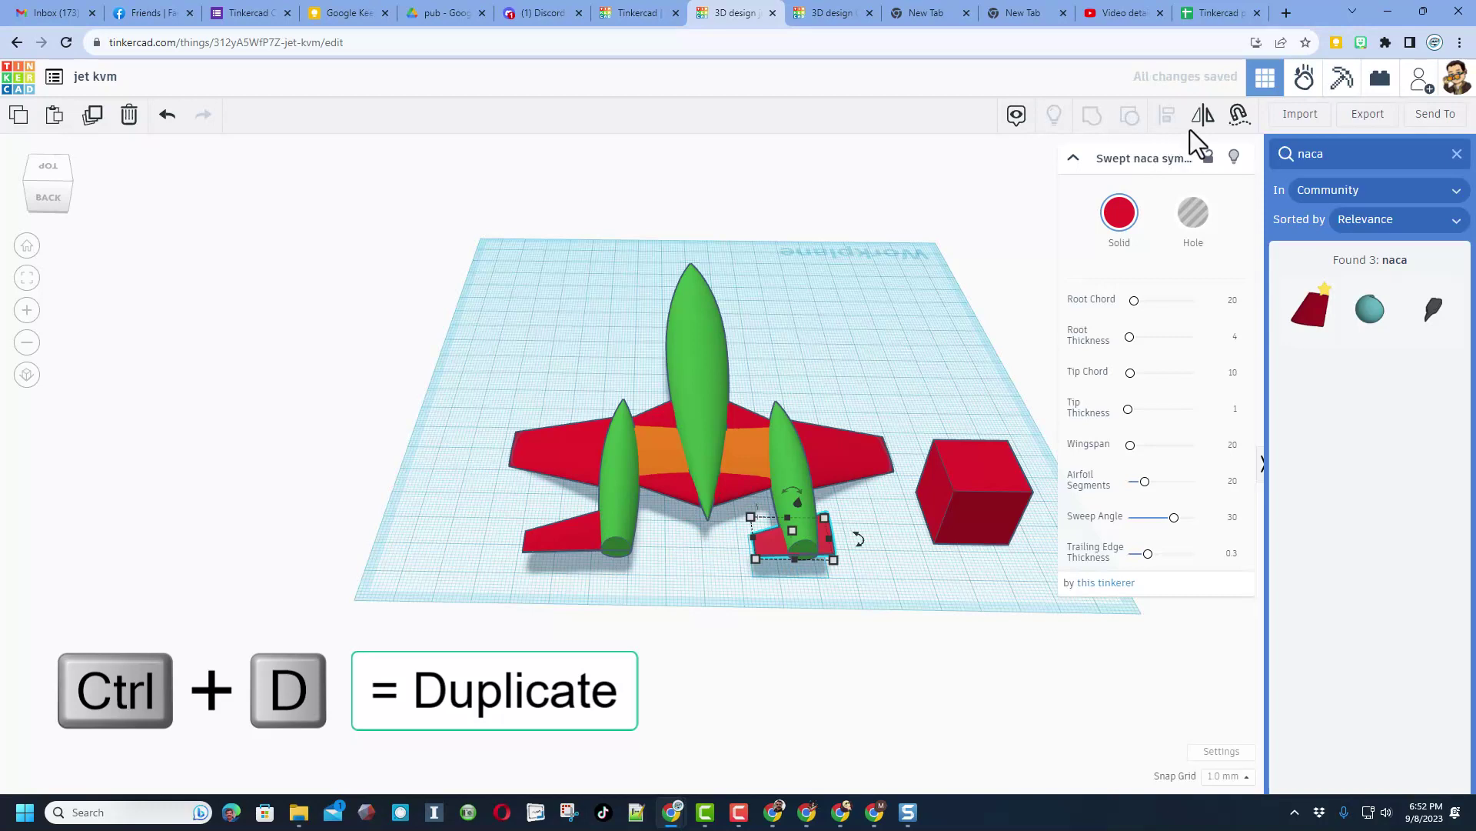
left_click(1201, 117)
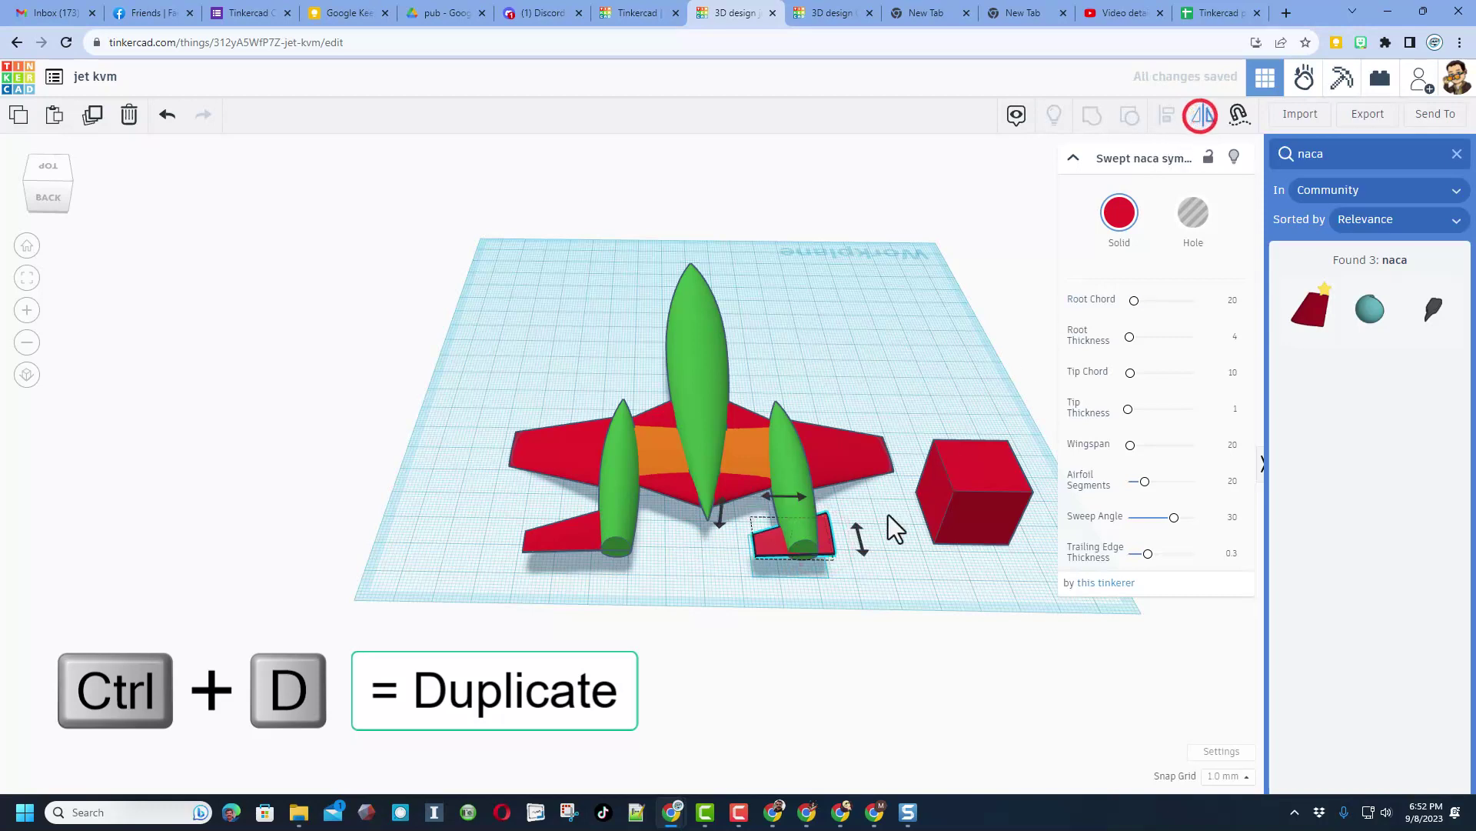
left_click(776, 501)
Step: Shift the mirrored tail wing outward until its root meets the outer side of the pod nearest the cube
left_click(762, 542)
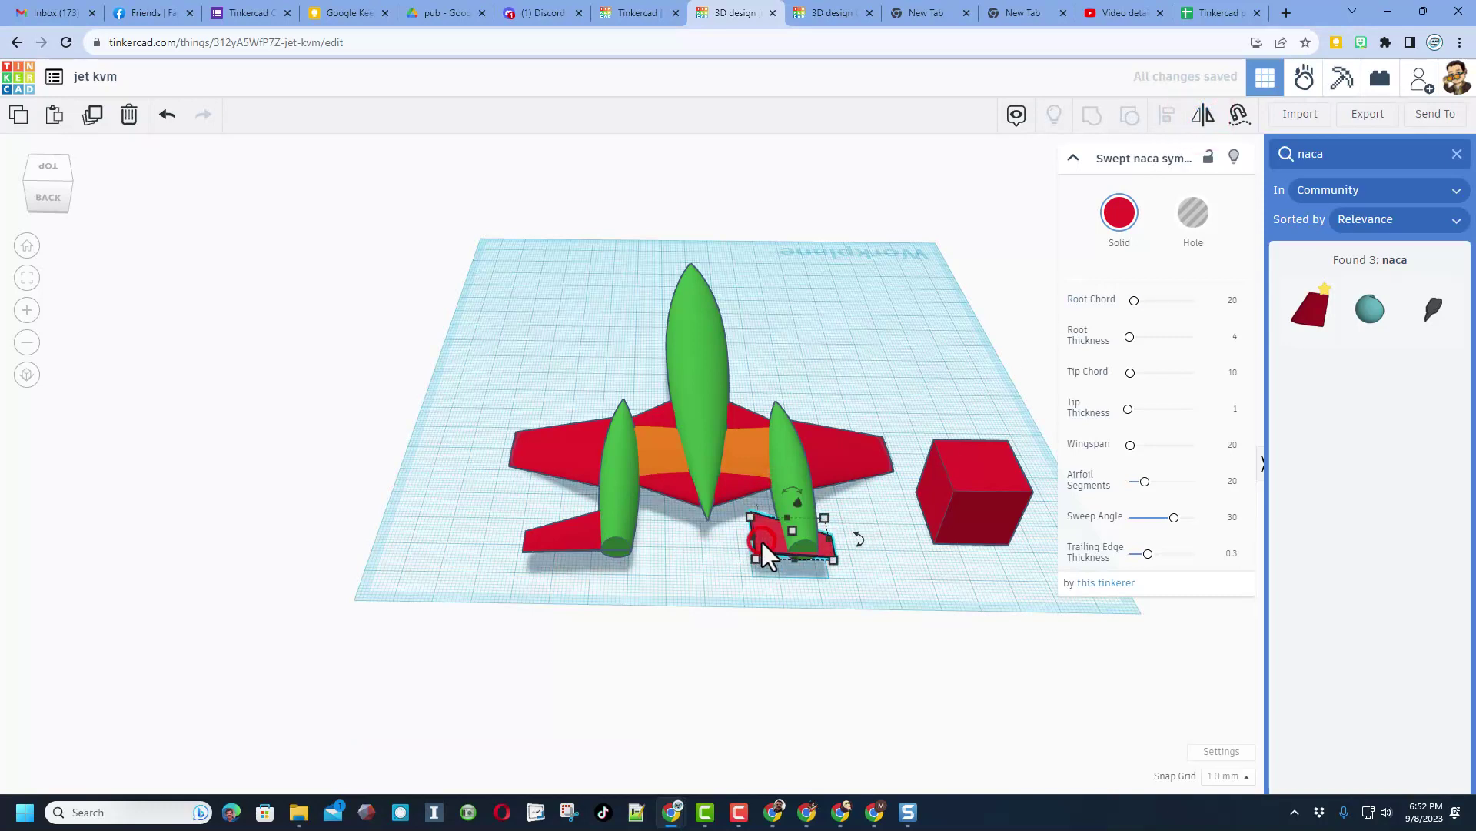
key("Right")
key("Right")
key("Right")
key("Right")
key("Right")
key("Right")
key("Right")
key("Right")
key("Right")
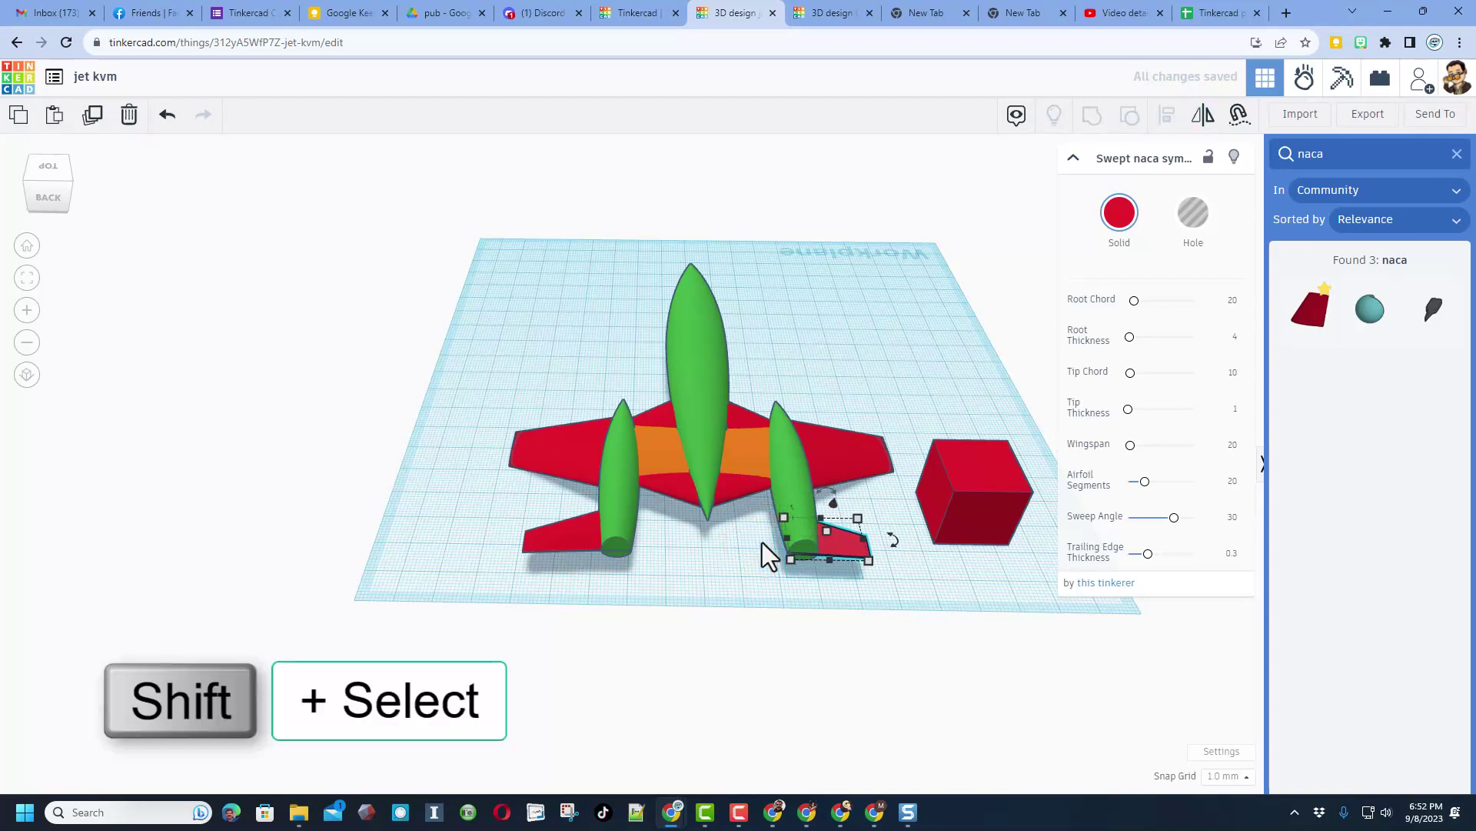
Step: Group the two tail wings and centre them across the fuselage, using the fuselage as the fixed reference
left_click(566, 549, "shift")
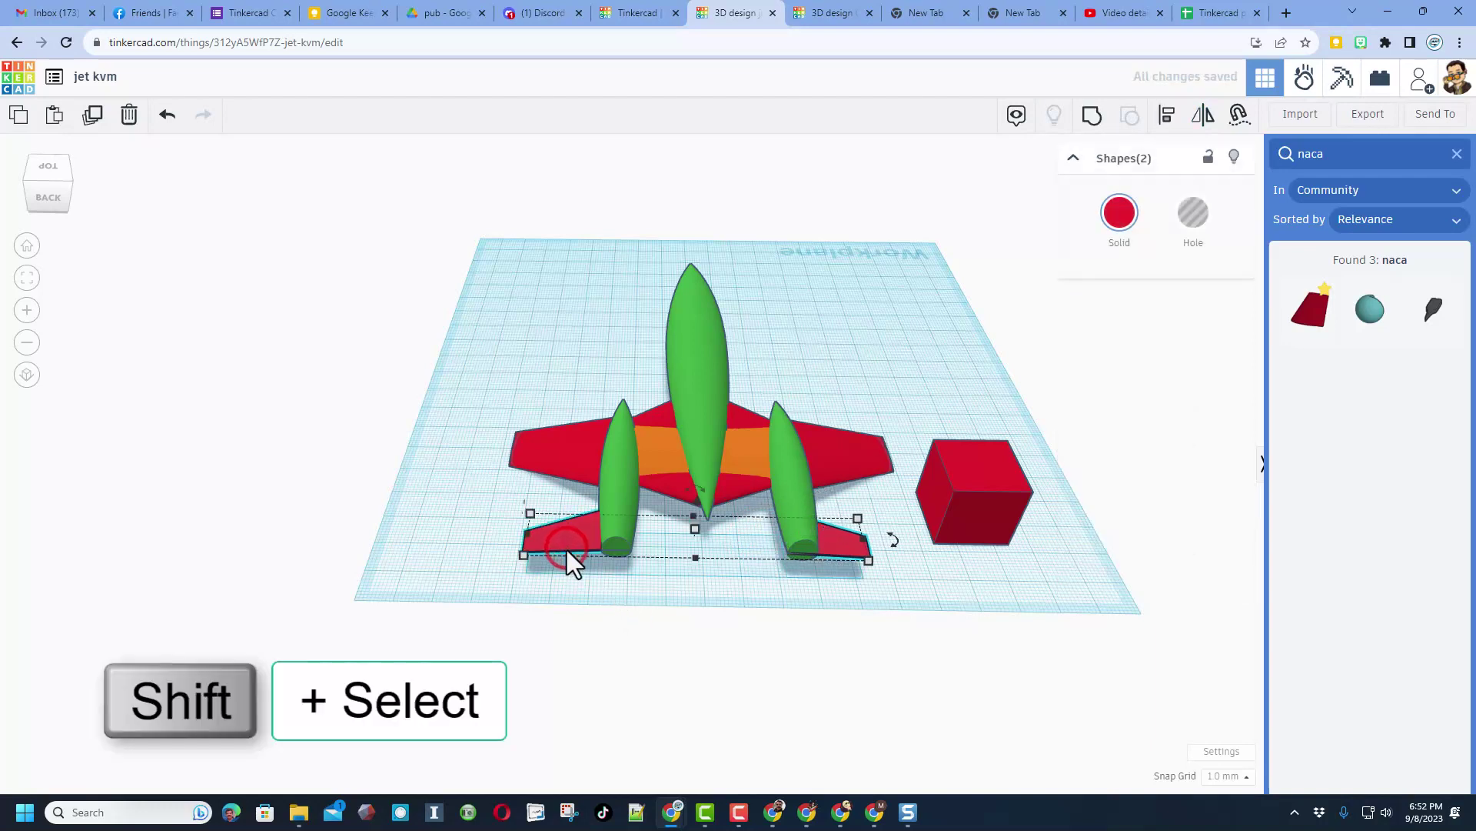
left_click(1093, 115)
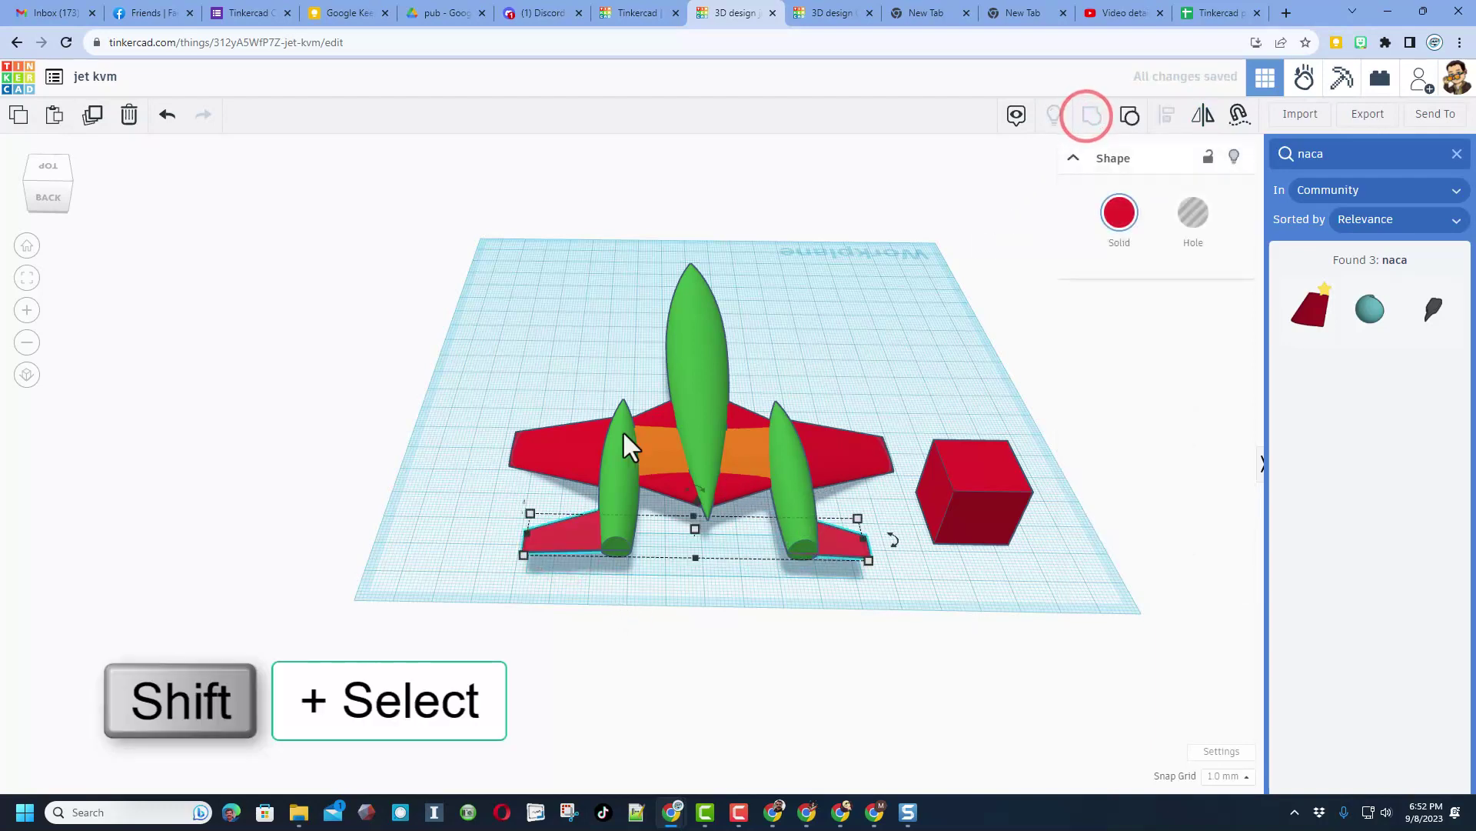
left_click_drag(496, 319, 849, 553)
key("l")
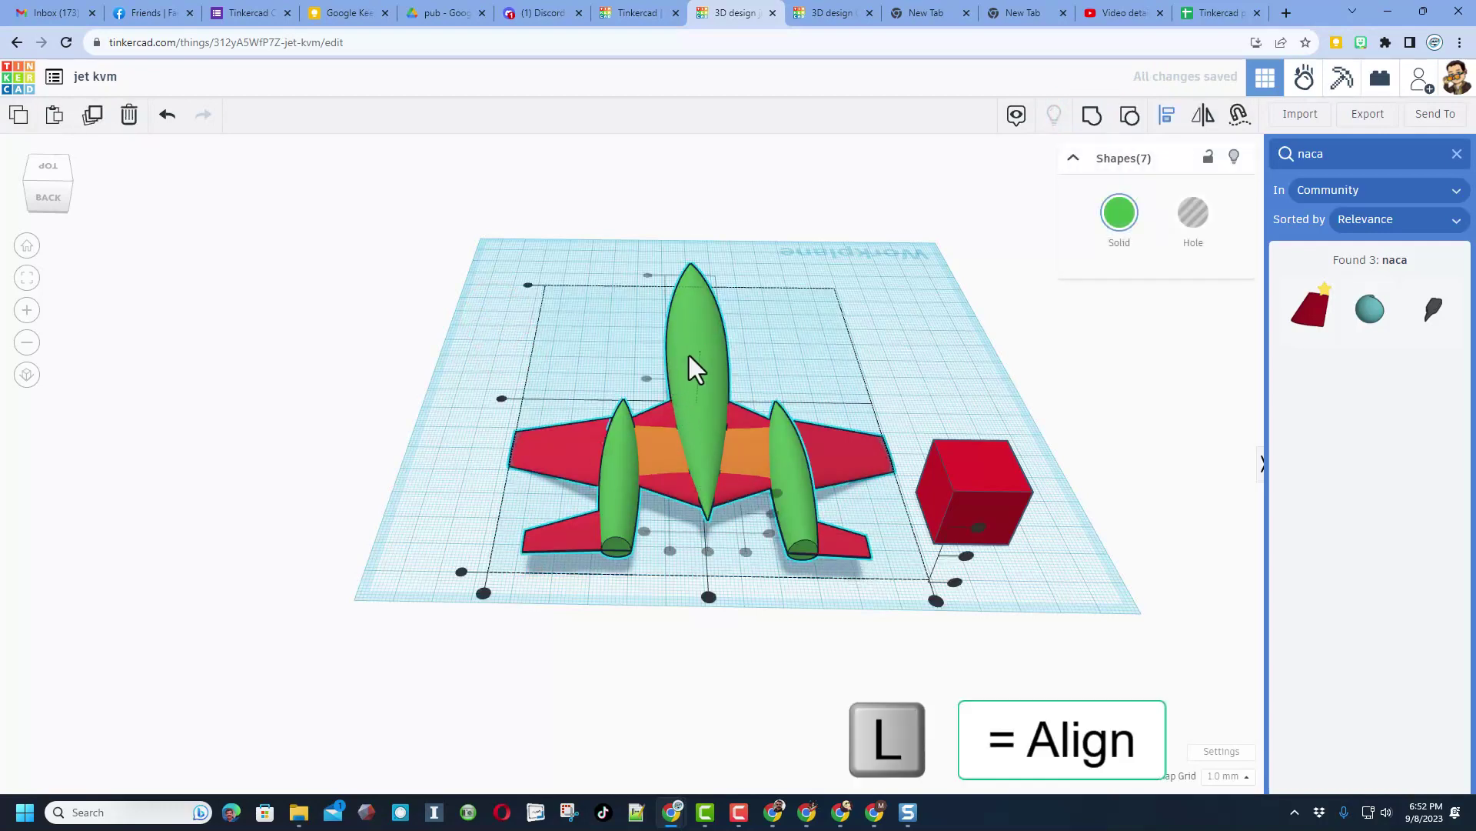
left_click(689, 355)
left_click(707, 552)
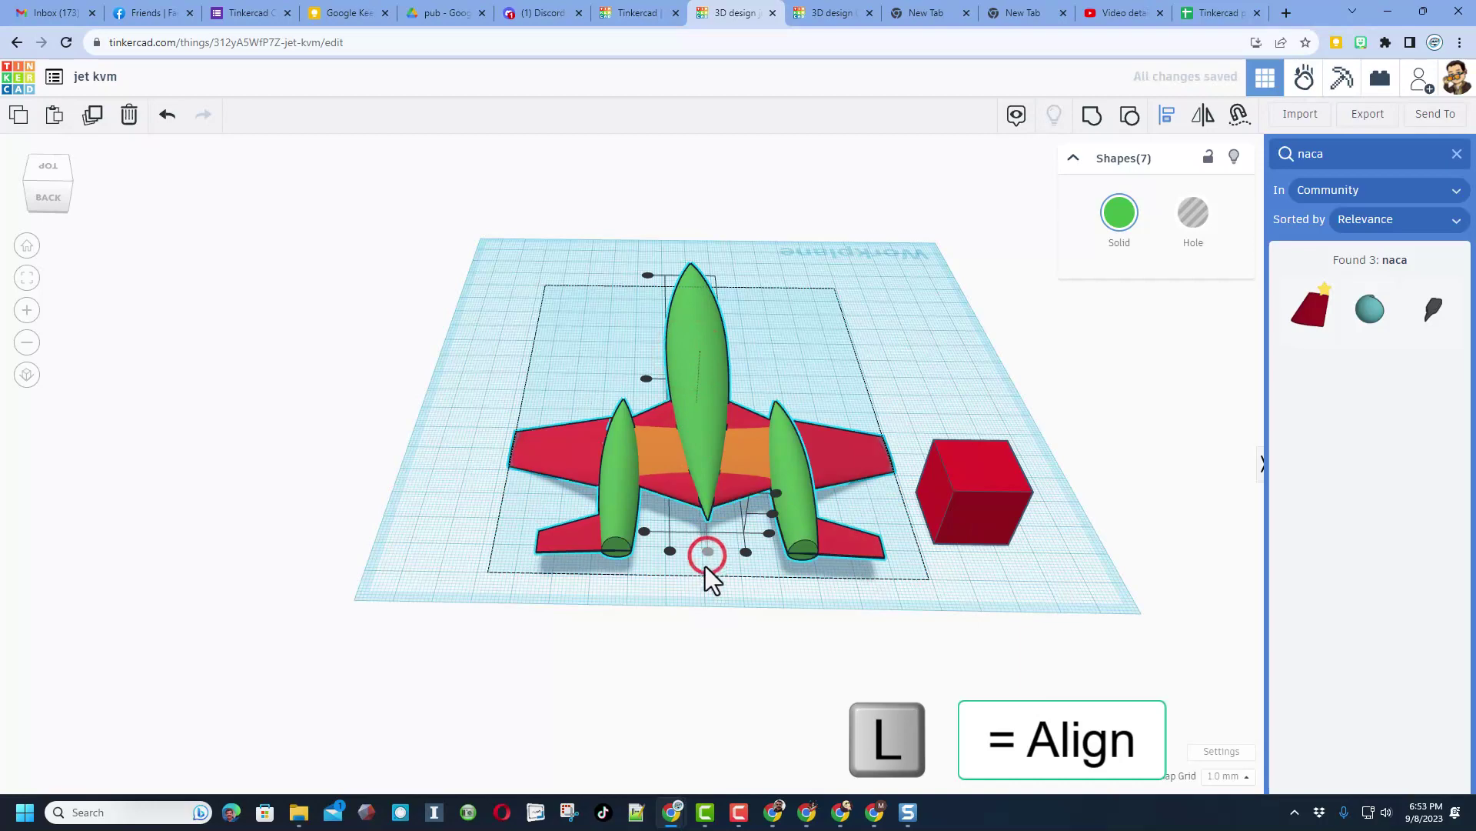
left_click(698, 575)
Step: Place another swept NACA wing upright on top of the red cube to serve as a vertical fin
right_click_drag(698, 574, 784, 583)
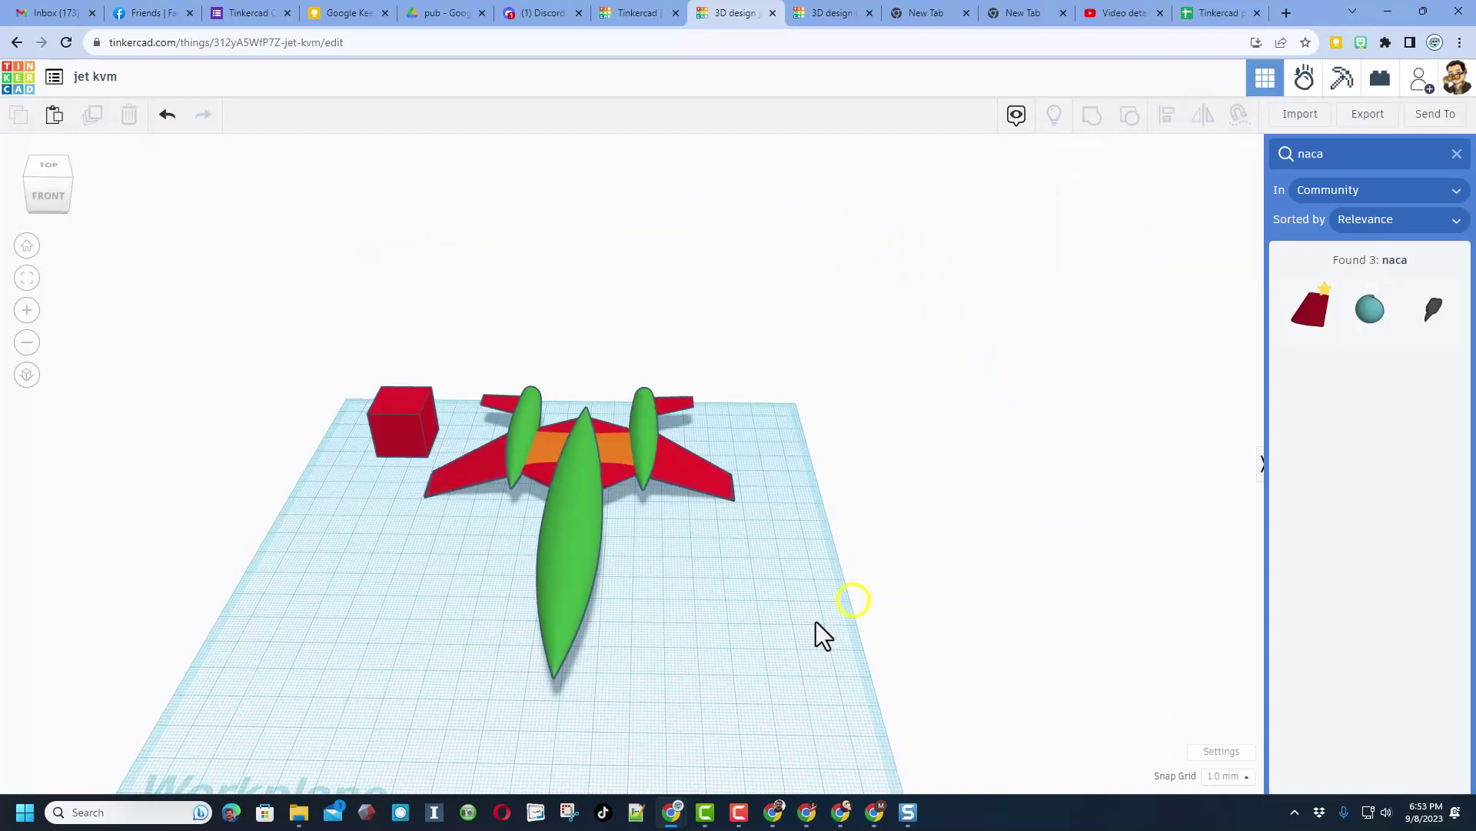
left_click(1311, 315)
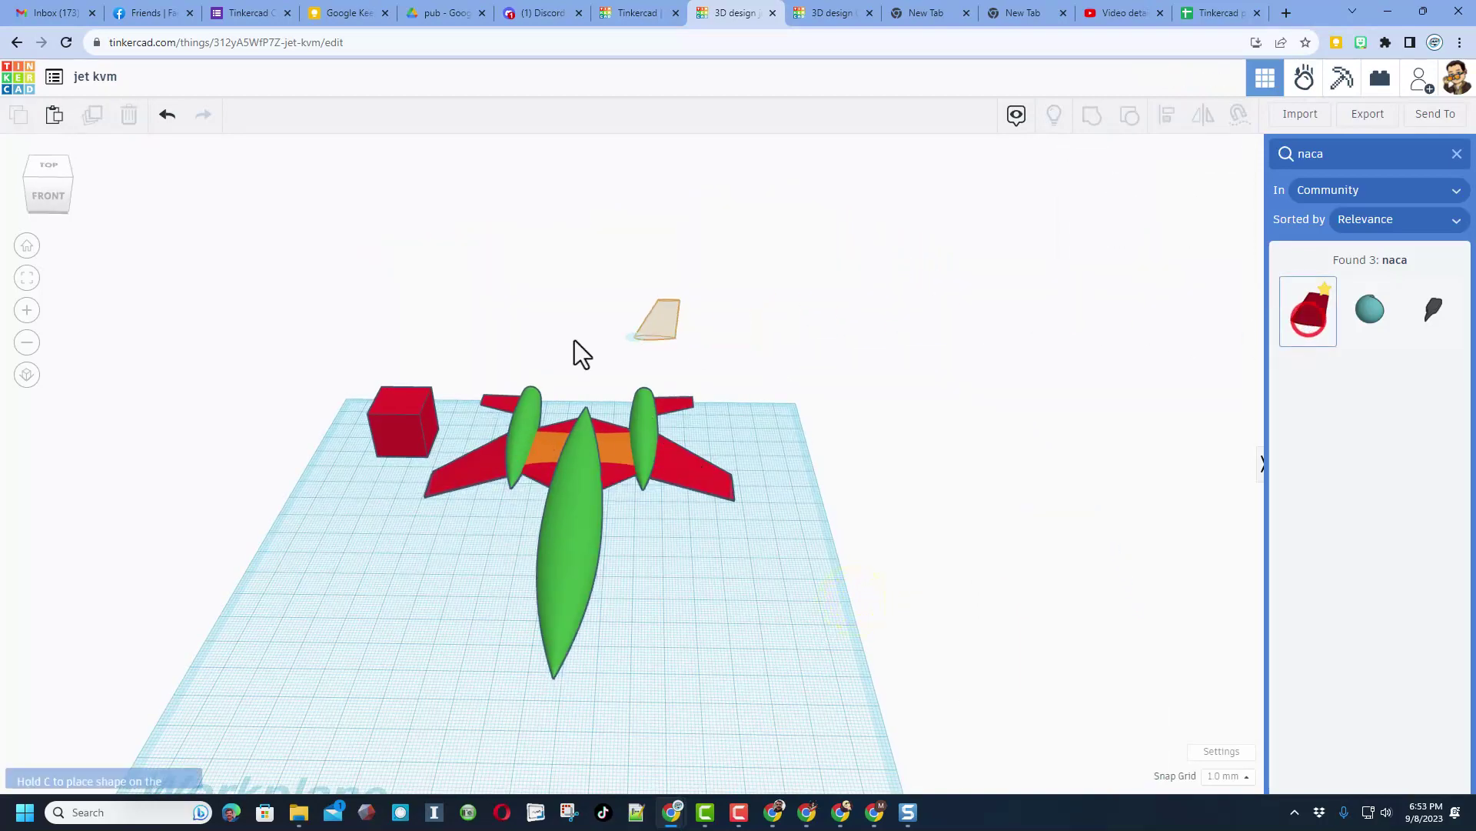
left_click(392, 397)
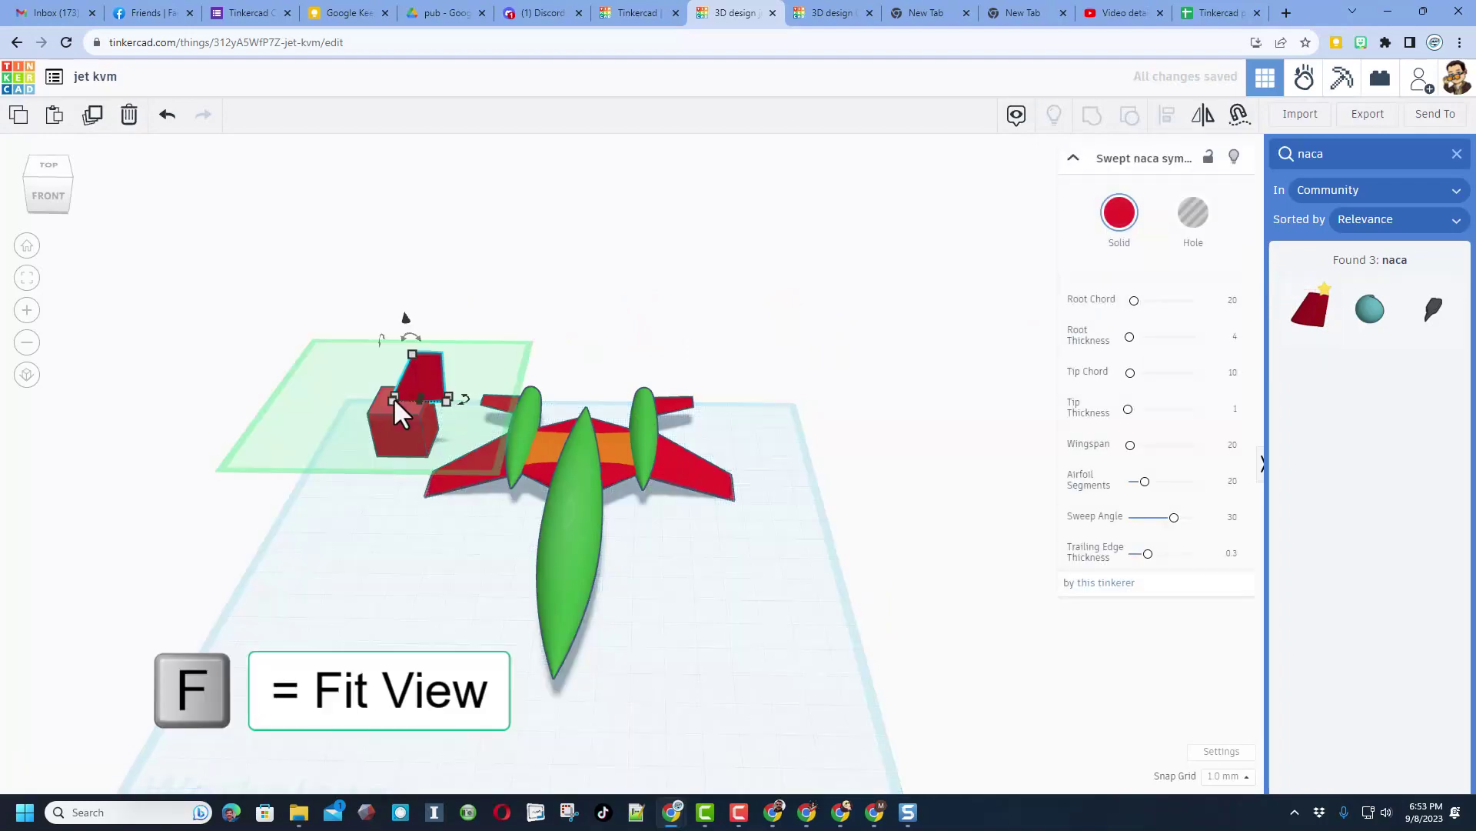
key("f")
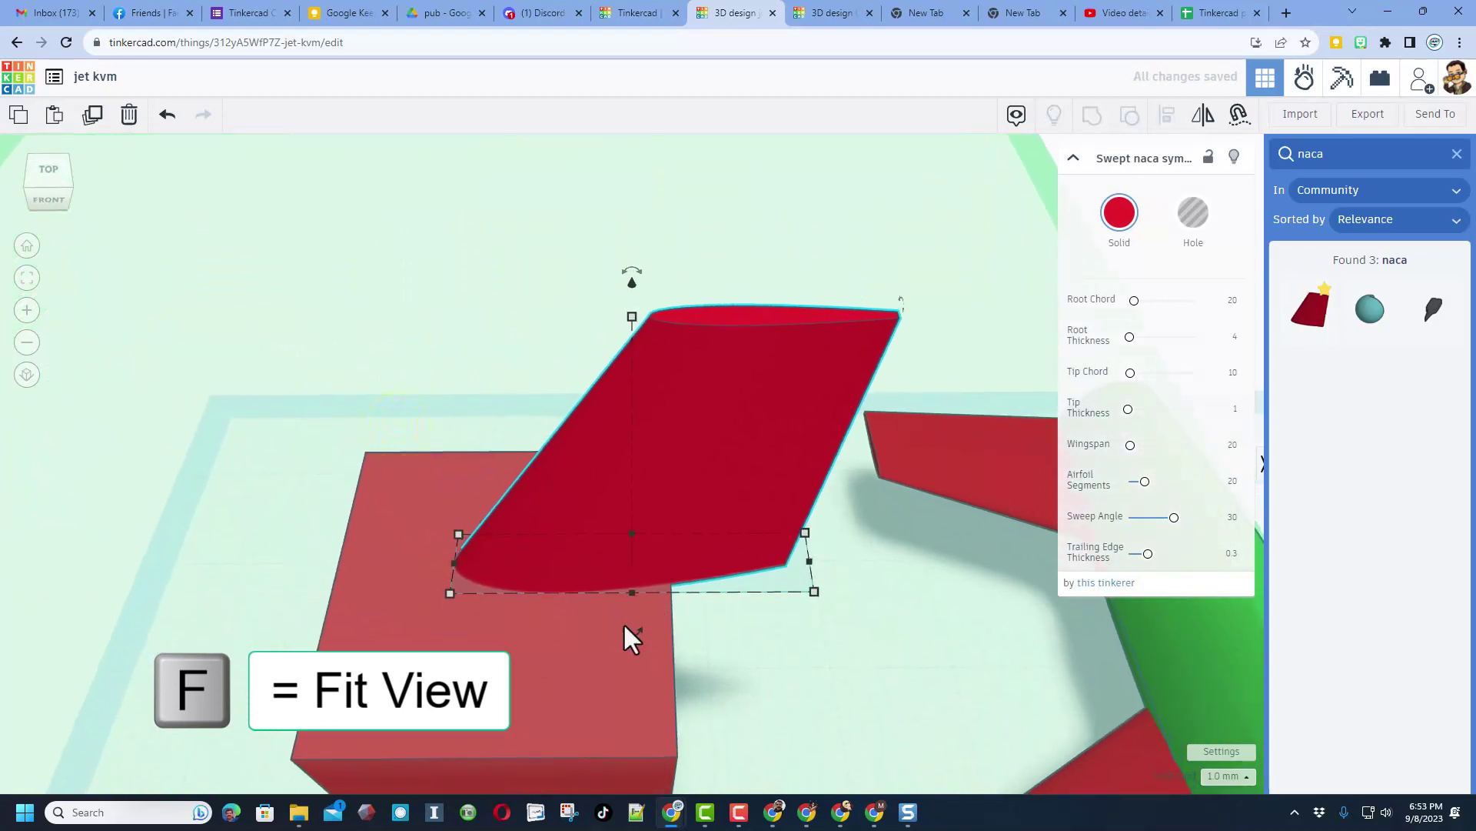
Step: Rotate the upright fin by -90° so its chord runs along the jet's length
left_click_drag(624, 627, 730, 548, "shift")
scroll(730, 548, "down", 5)
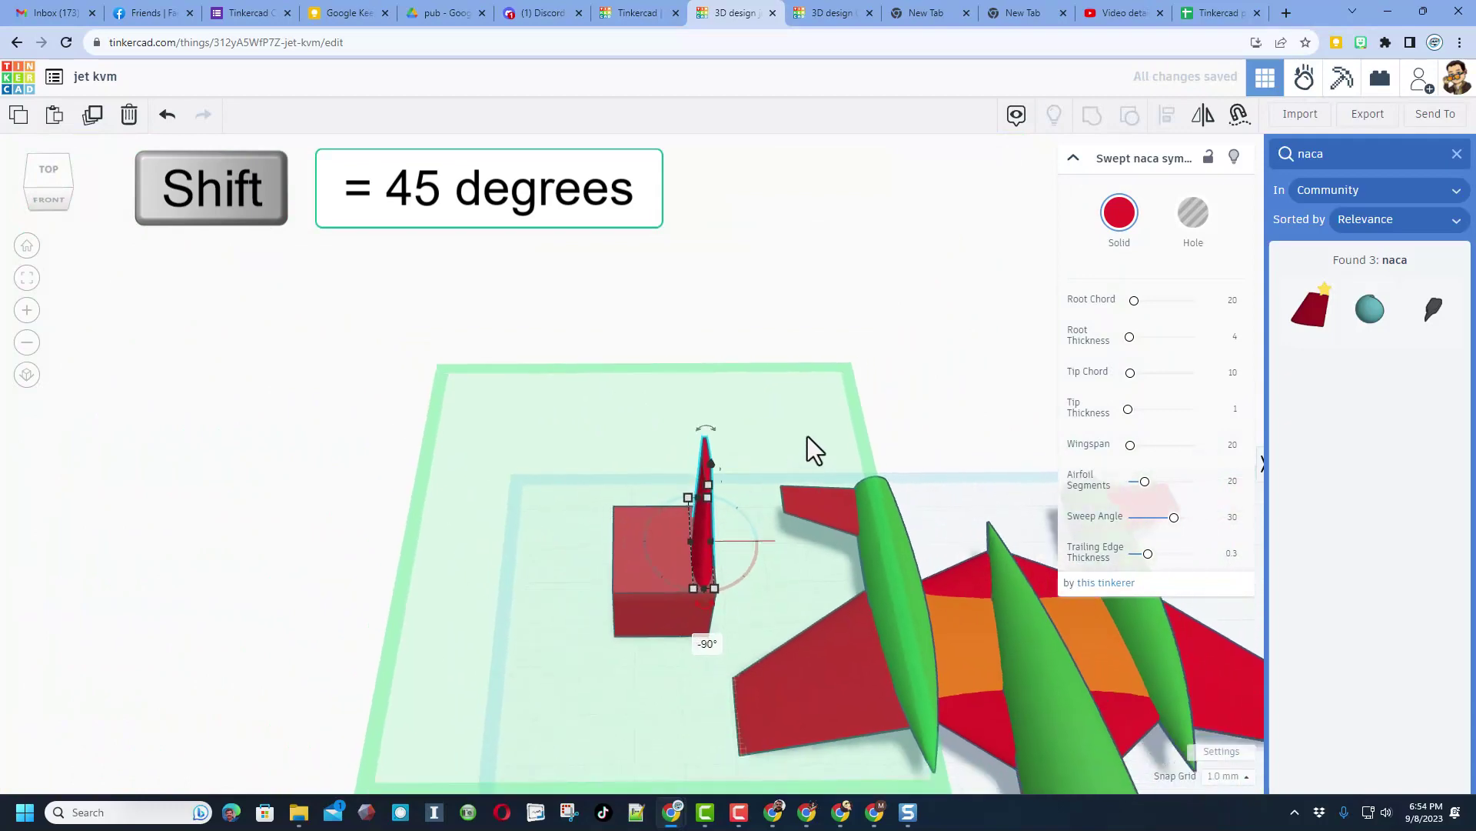
left_click(810, 429)
right_click_drag(928, 462, 897, 437)
Step: Move the upright fin over the rear of the pod nearest the cube and lower its base into the pod
left_click_drag(701, 542, 893, 529)
key("ctrl+Down")
right_click_drag(893, 529, 621, 459)
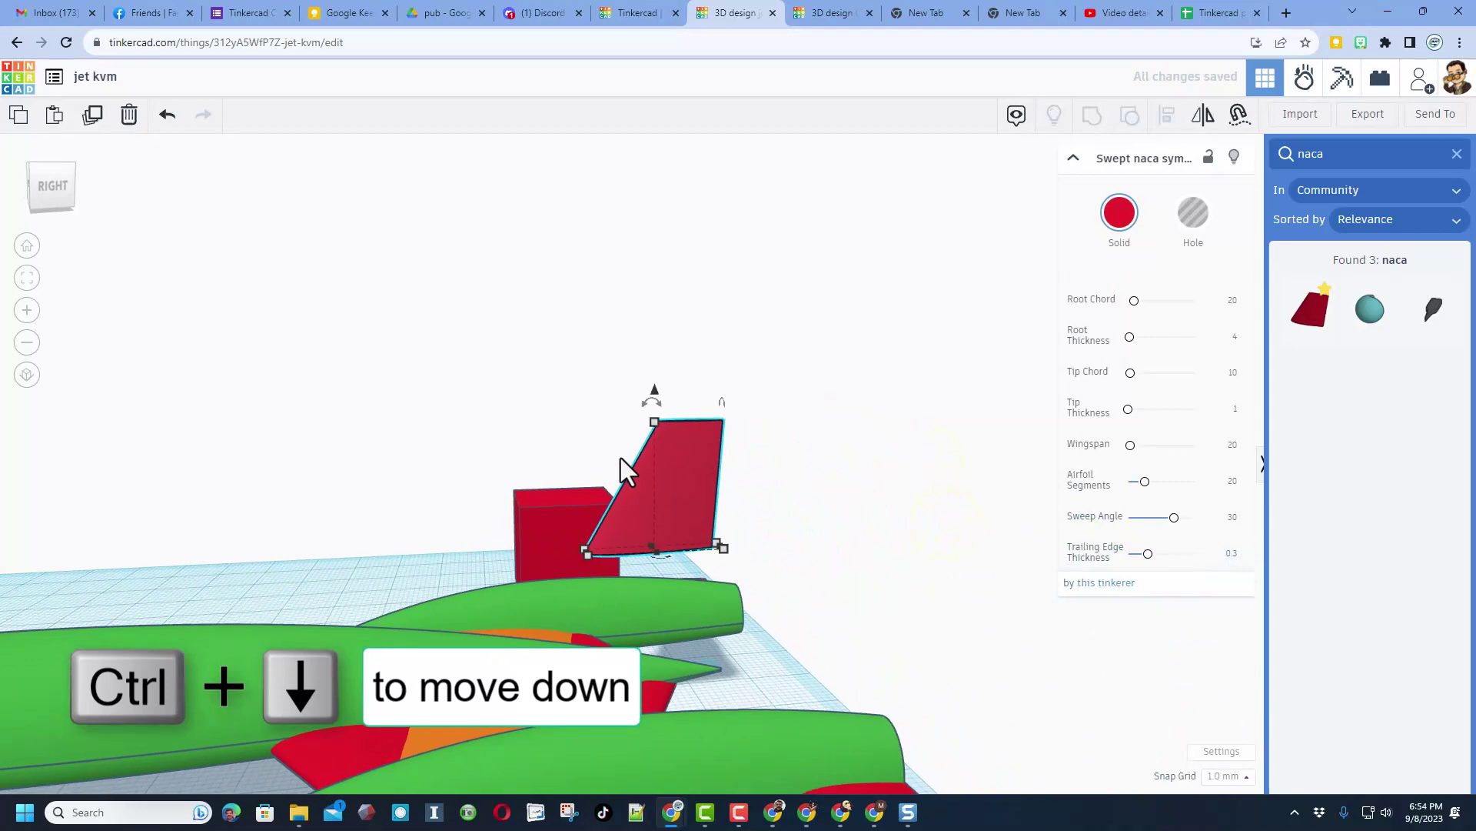
key("ctrl+Down")
key("ctrl+Down")
key("ctrl+Down")
key("ctrl+Down")
key("ctrl+Down")
key("ctrl+Down")
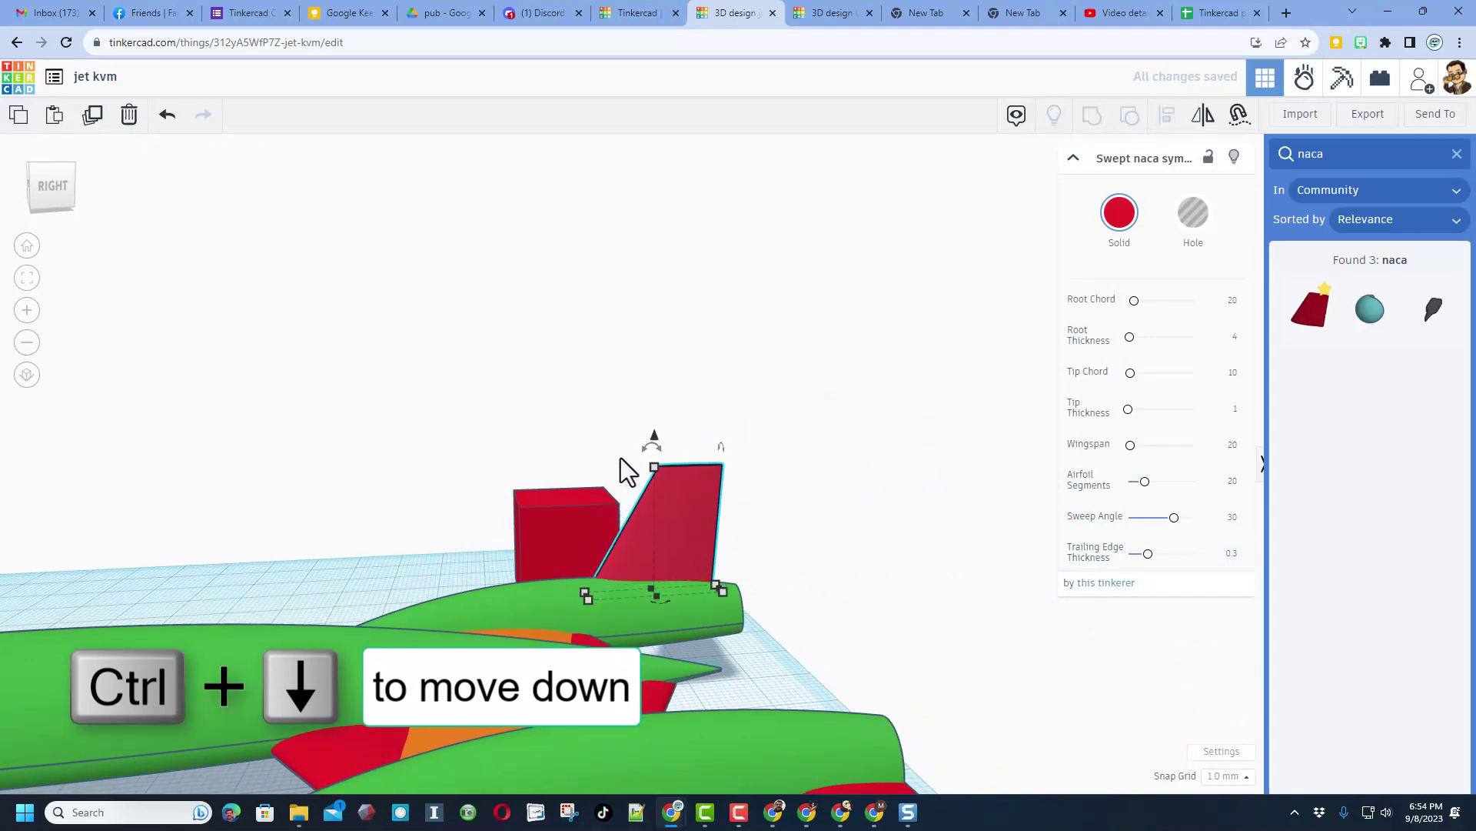
Step: Tilt the vertical fin outward and fine-tune its position on the rear of the side pod
right_click_drag(390, 529, 875, 429)
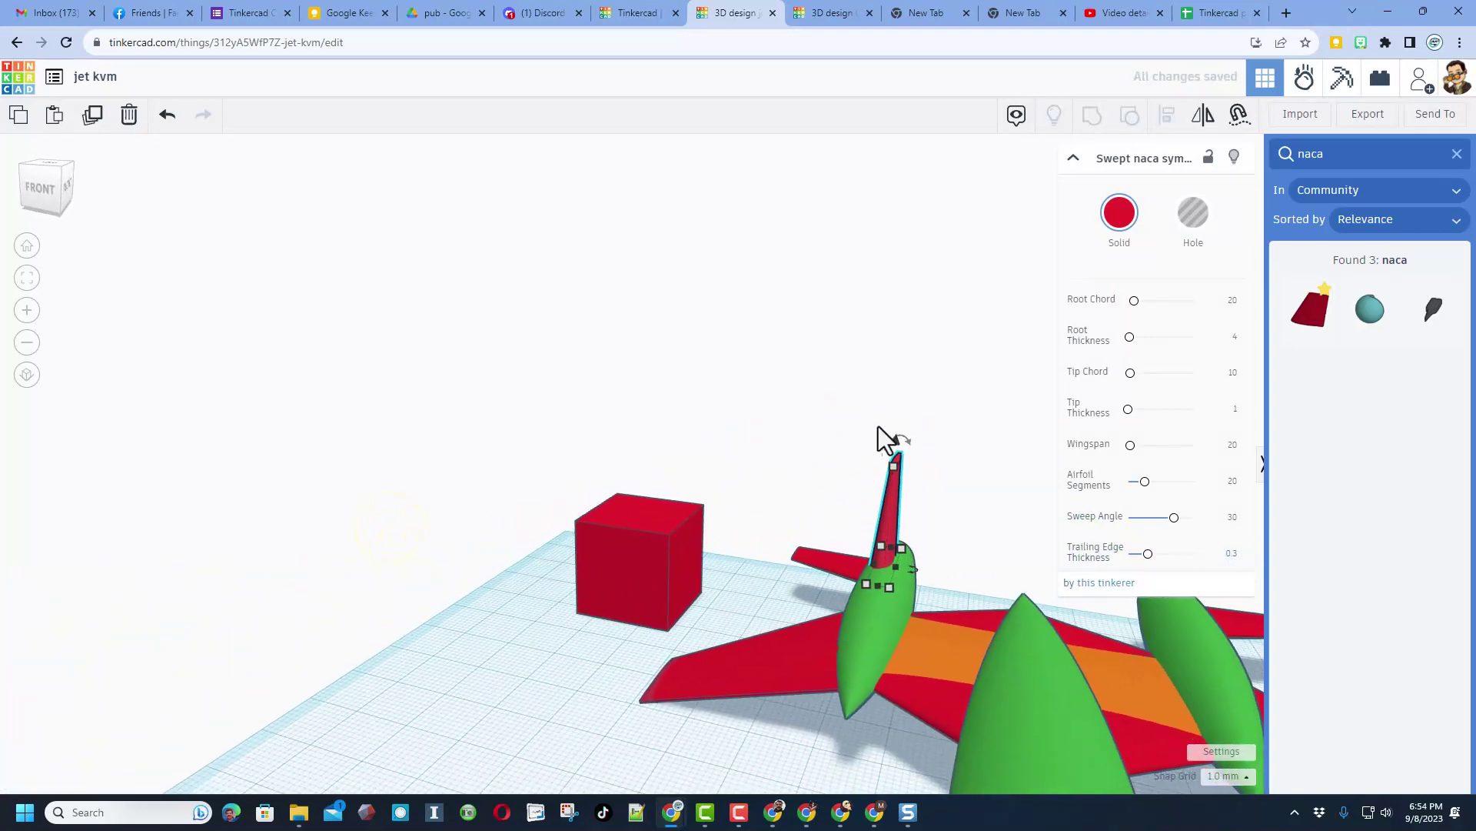
left_click_drag(906, 436, 875, 365)
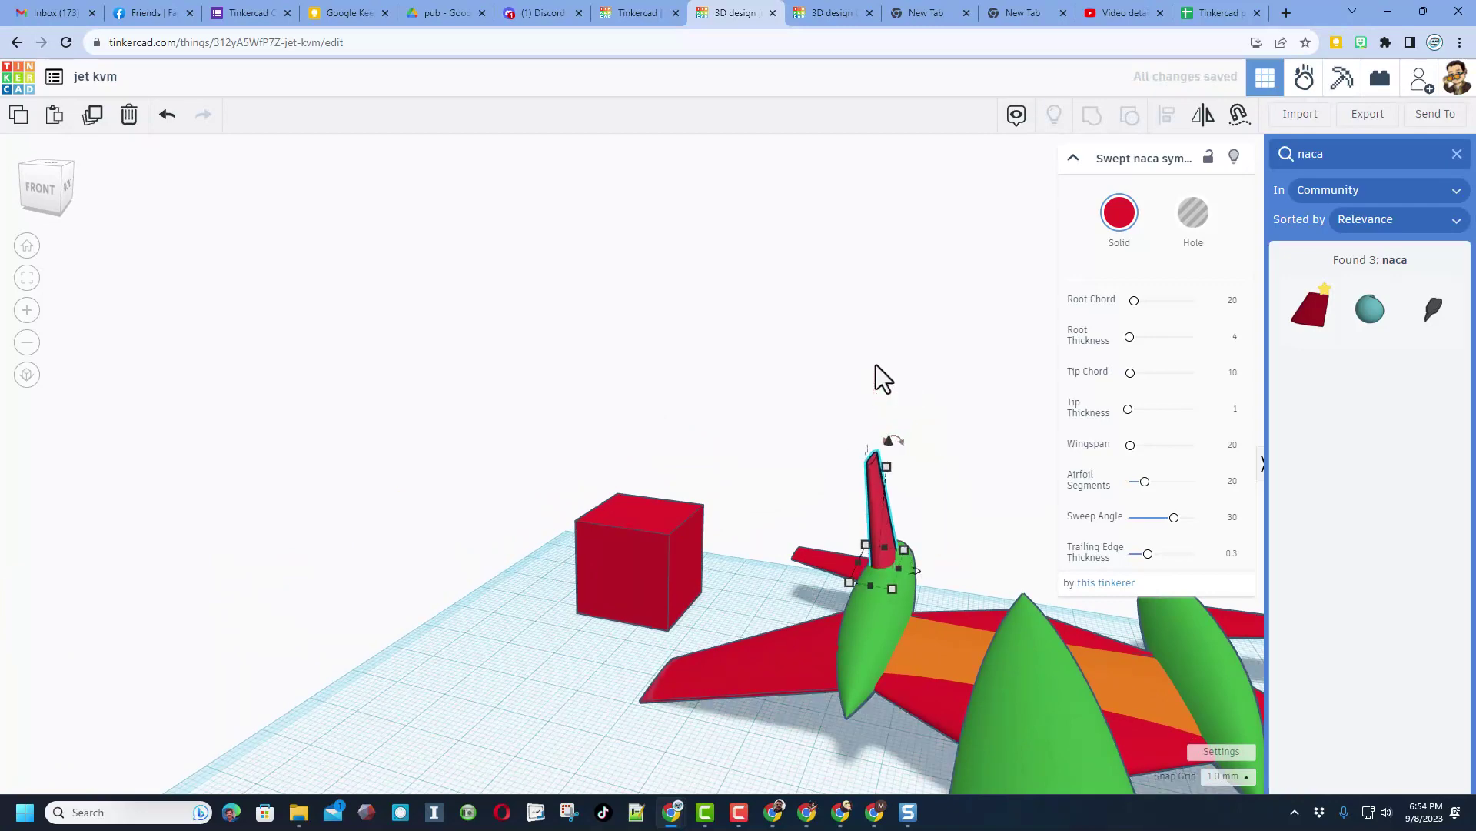
key("f")
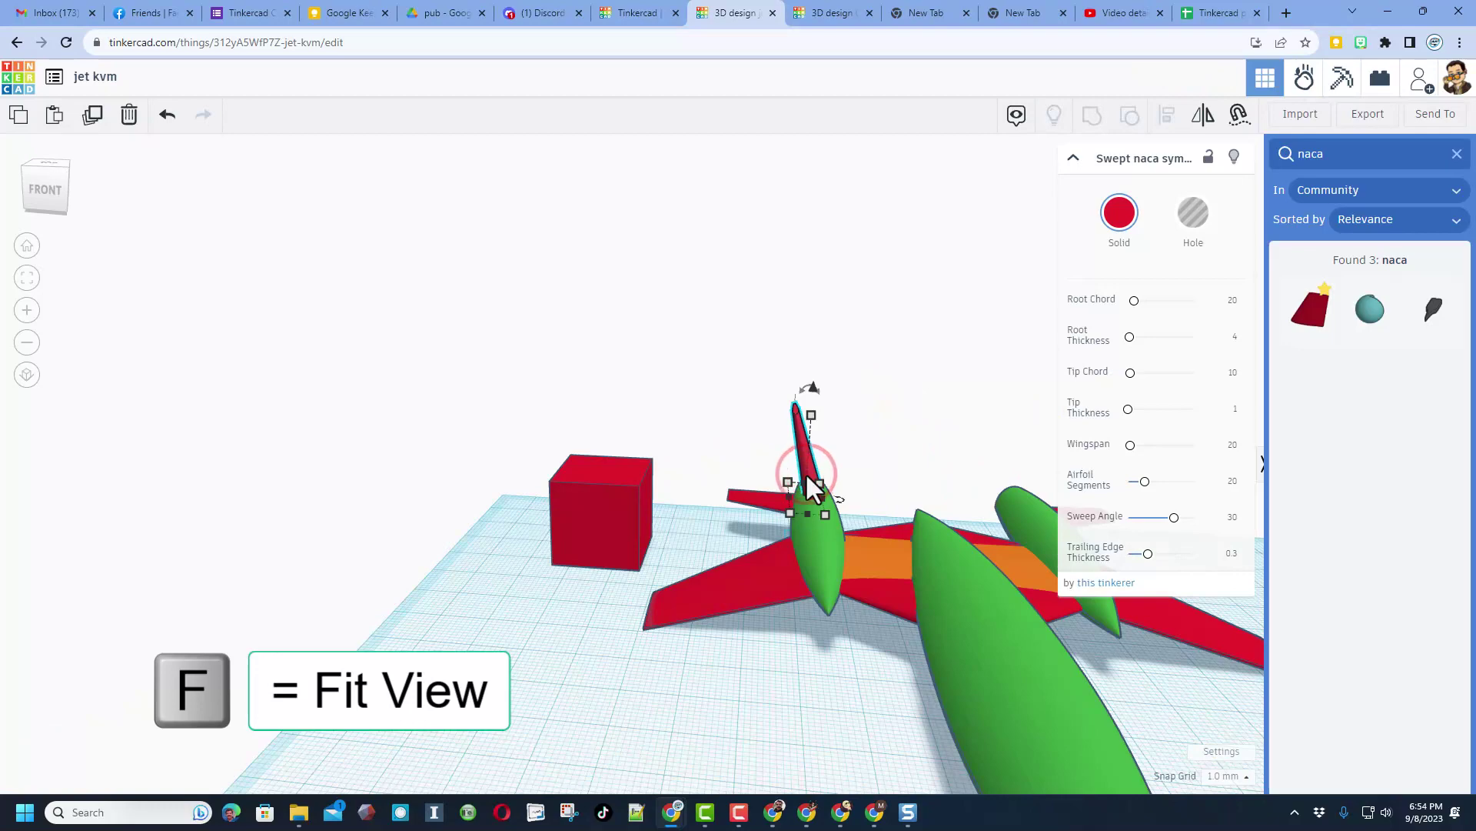
right_click_drag(805, 478, 1239, 524)
left_click(809, 645)
left_click_drag(839, 555, 804, 566)
right_click_drag(659, 567, 570, 597)
right_click_drag(381, 623, 532, 584)
scroll(371, 606, "down", 3)
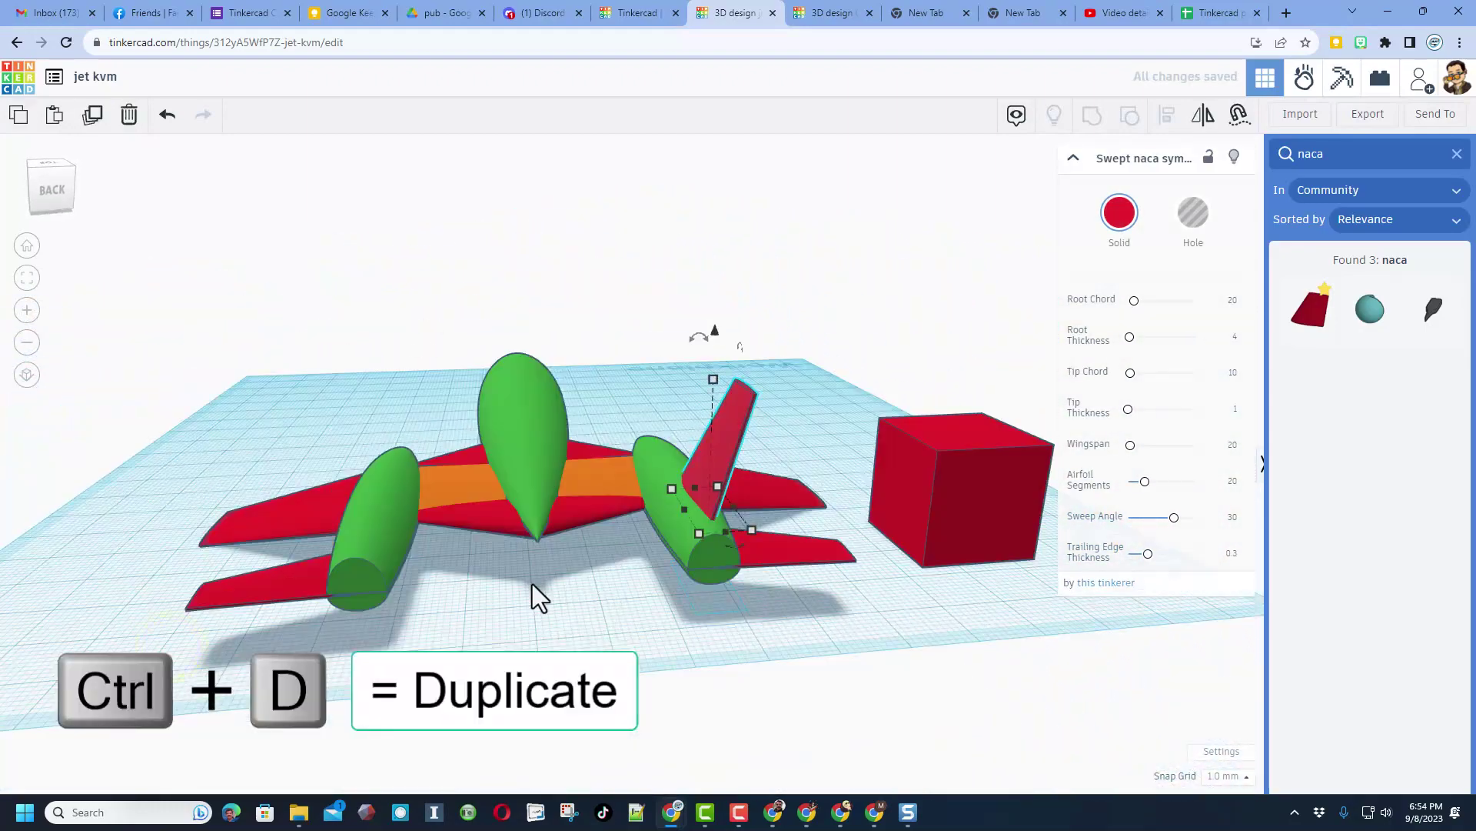
Step: Duplicate the tilted vertical fin, shift the copy toward the opposite side pod and mirror it left to right
key("ctrl+d")
key("shift+Left")
key("shift+Left")
key("shift+Left")
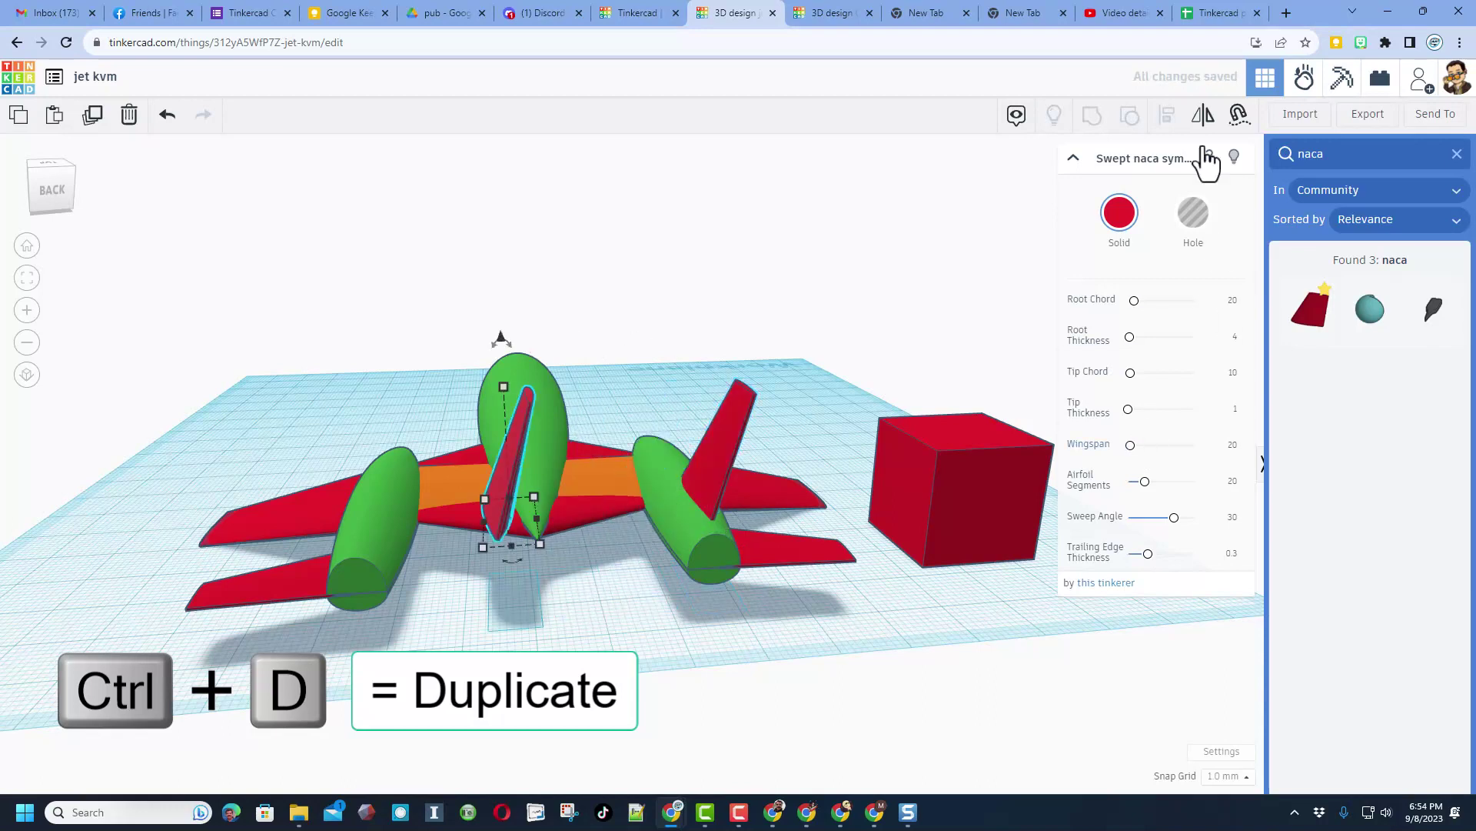
left_click(1192, 116)
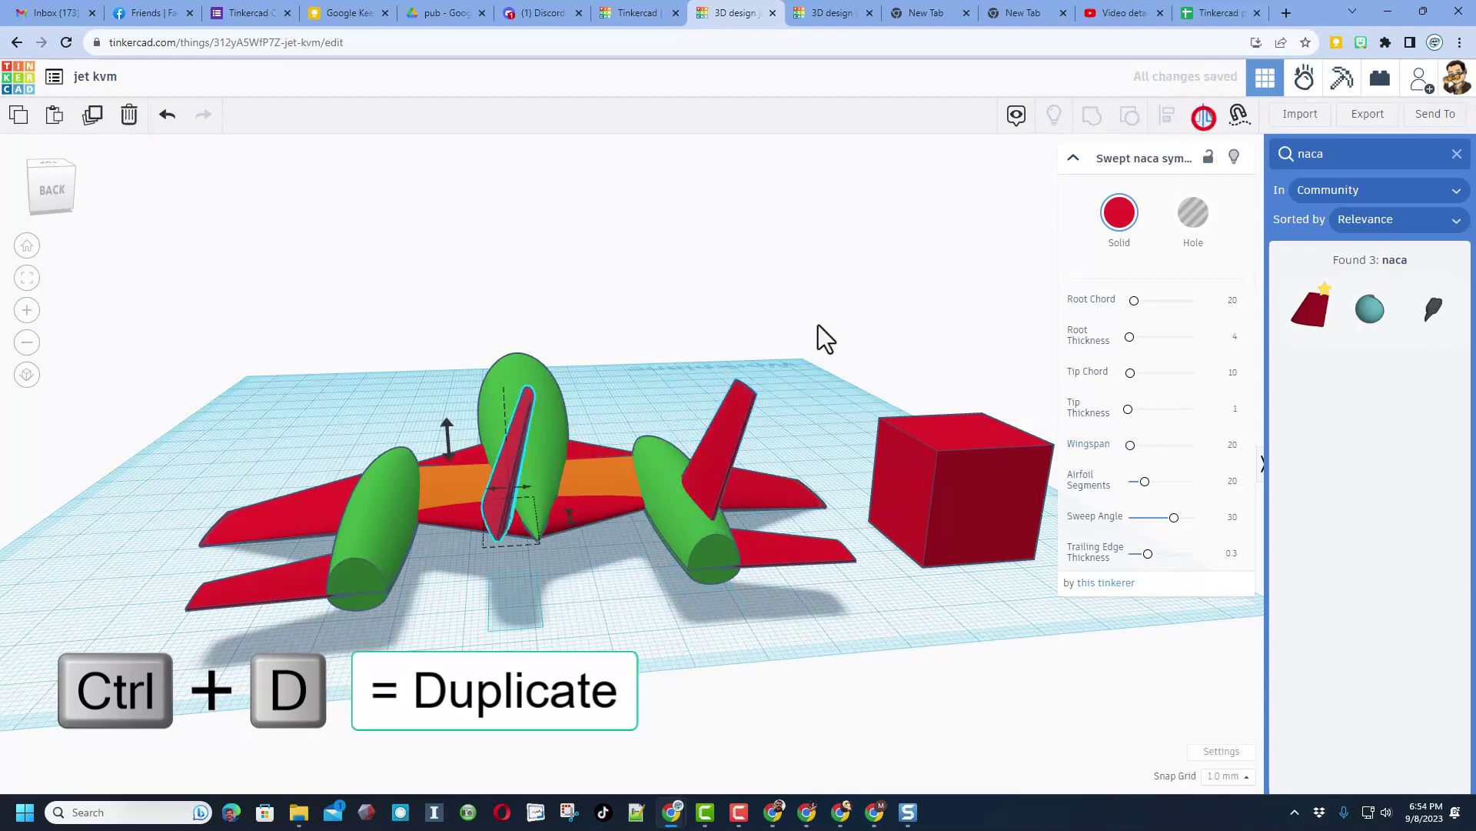
left_click(522, 490)
Step: Nudge the mirrored fin sideways until its base sits in the rear of the opposite side pod
key("Left")
key("Left")
key("Left")
key("Left")
key("Left")
key("Left")
key("Left")
key("Left")
key("Left")
key("Left")
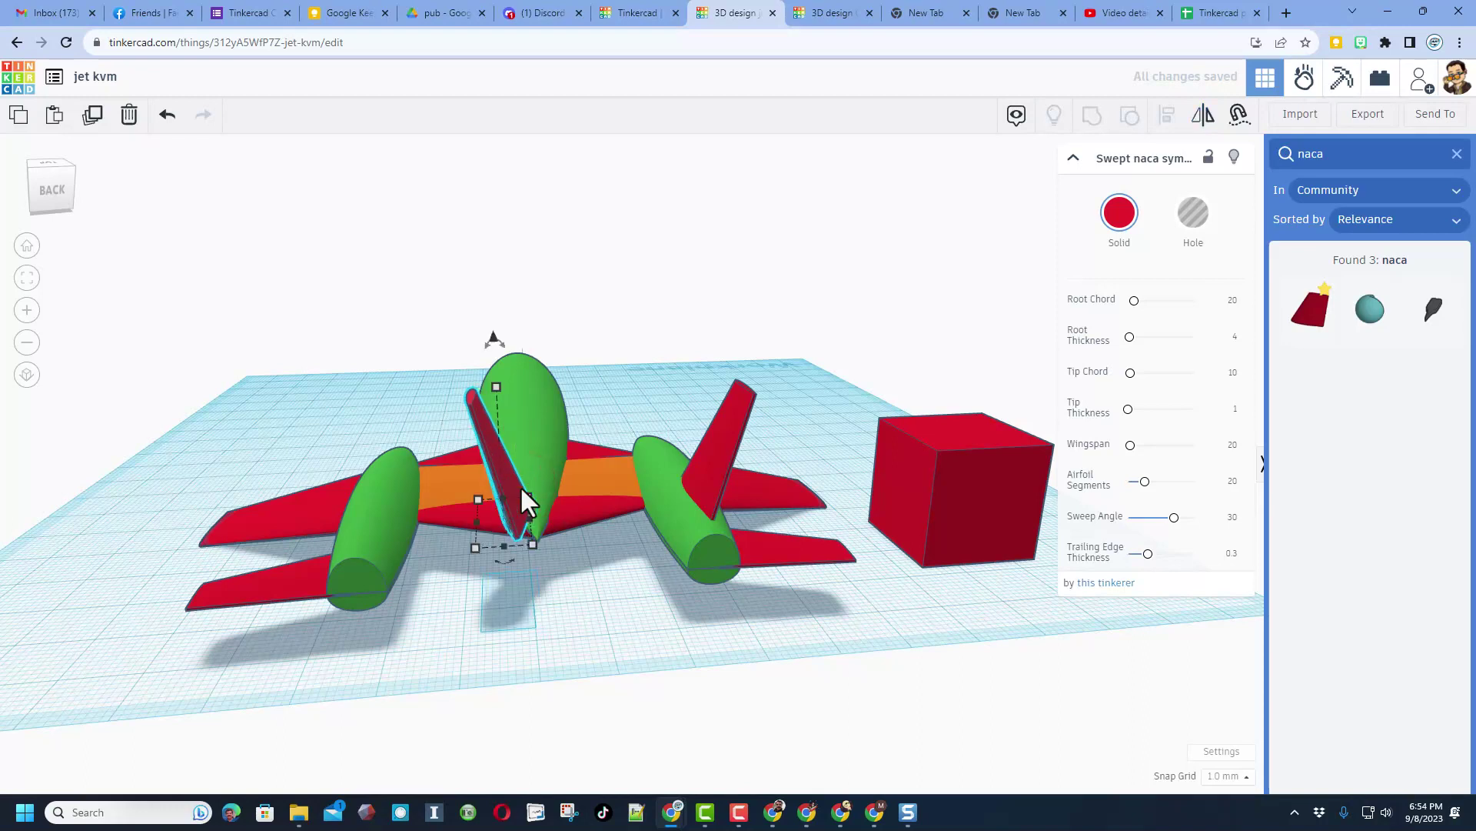
key("Left")
key("Left")
key("Left")
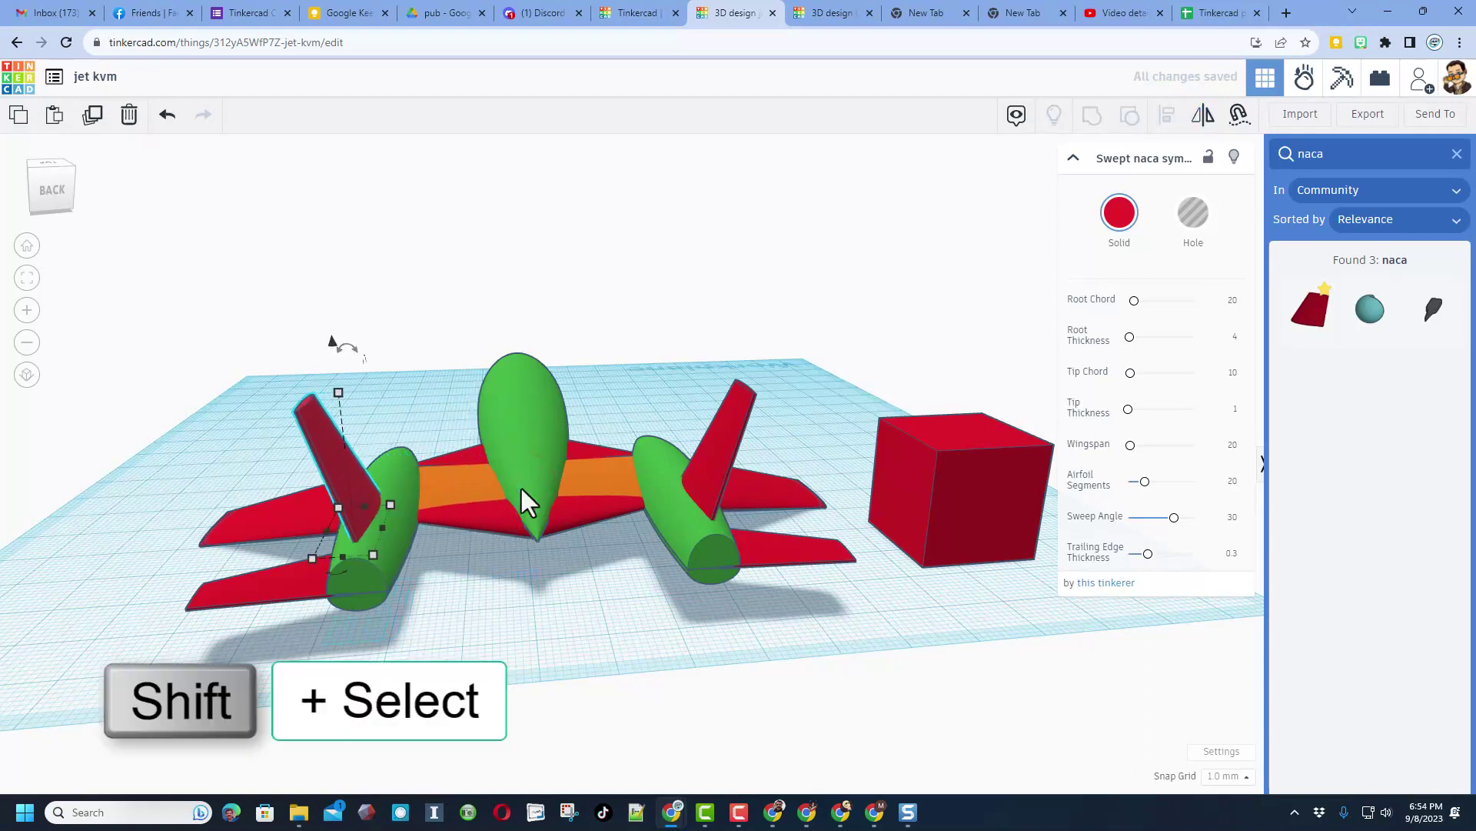
Step: Group the two tilted vertical fins into one object
left_click(706, 454, "shift")
left_click(1086, 118)
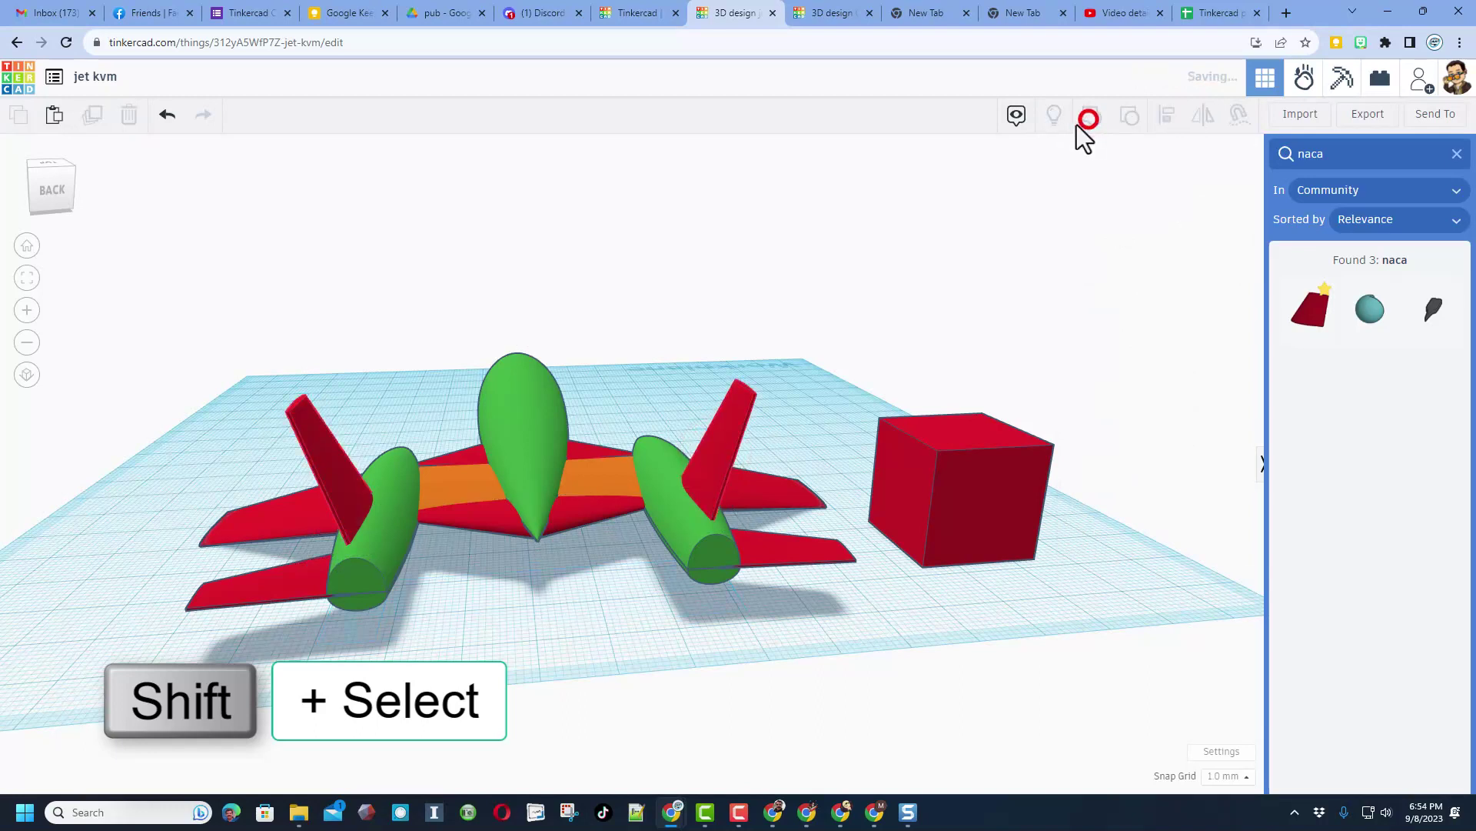
left_click(616, 318)
Step: Align all the jet's parts side to side on the centre of the fuselage, leaving out the red cube
left_click_drag(267, 293, 744, 629)
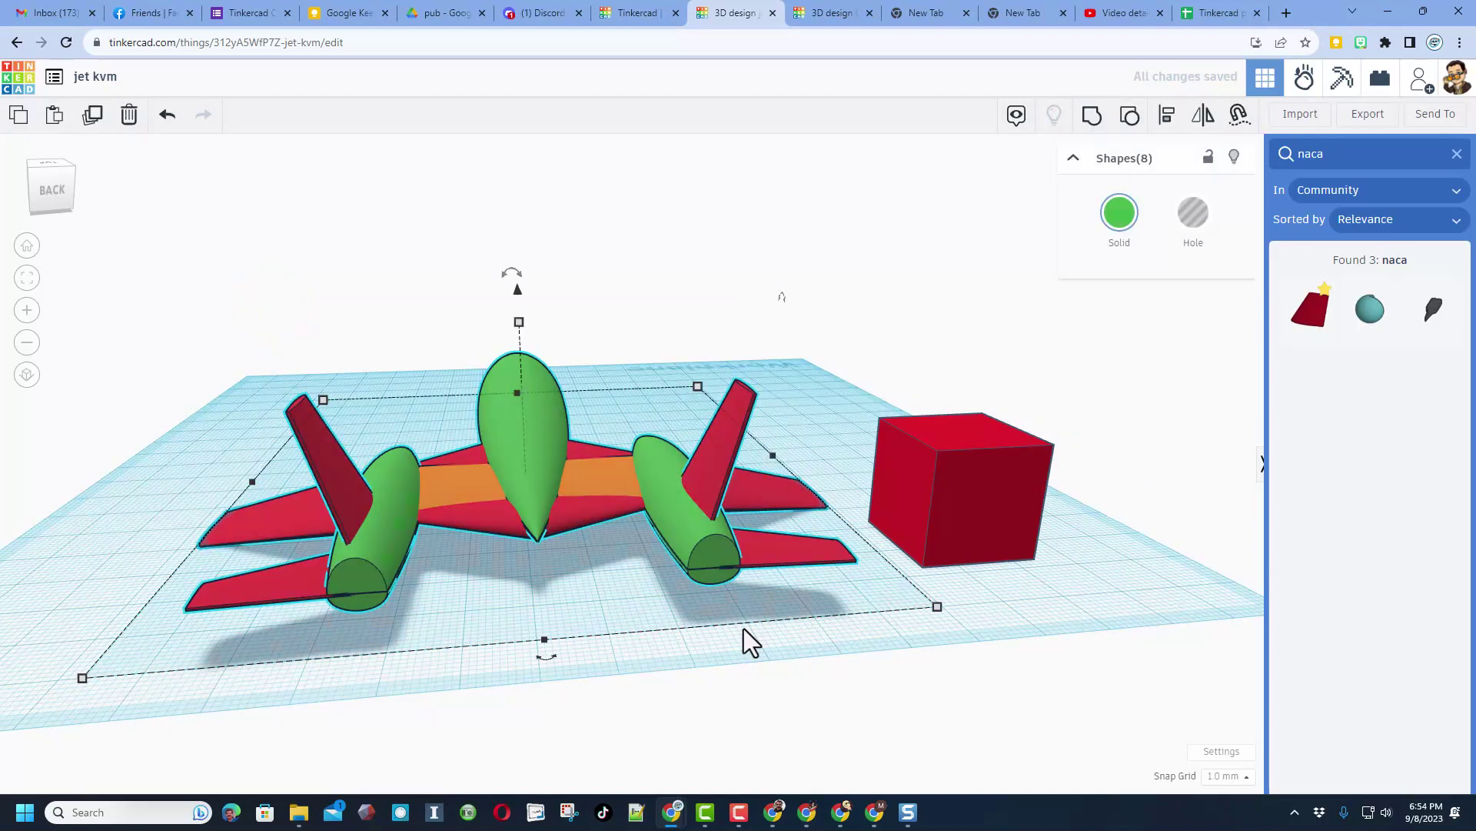
left_click(533, 428)
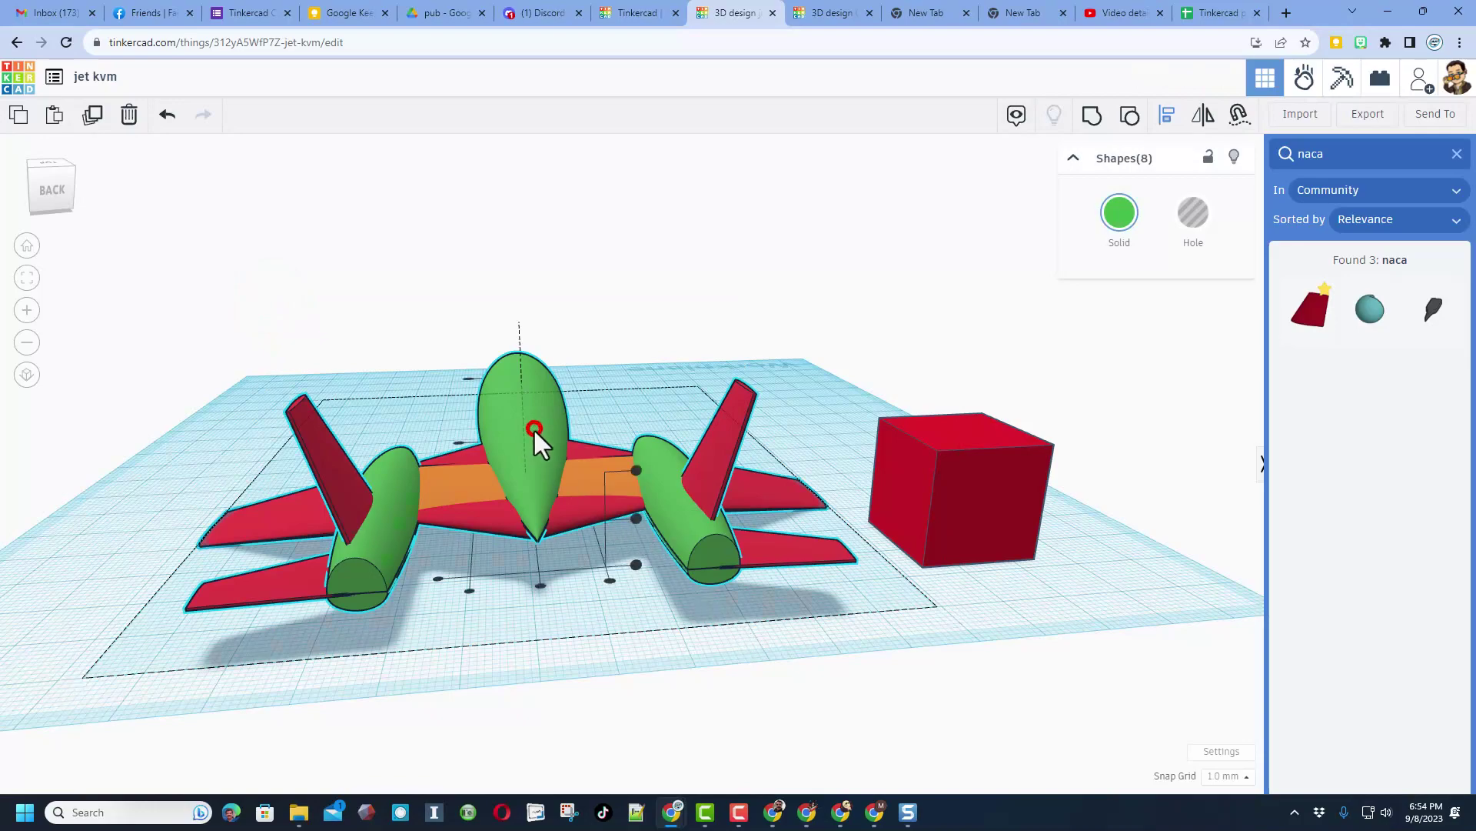
left_click(542, 584)
left_click(552, 653)
Step: Duplicate the ogive fuselage and move the copy sideways until it stands clear of the jet
right_click_drag(536, 639, 792, 653)
scroll(728, 578, "down", 3)
left_click(753, 643)
key("ctrl+d")
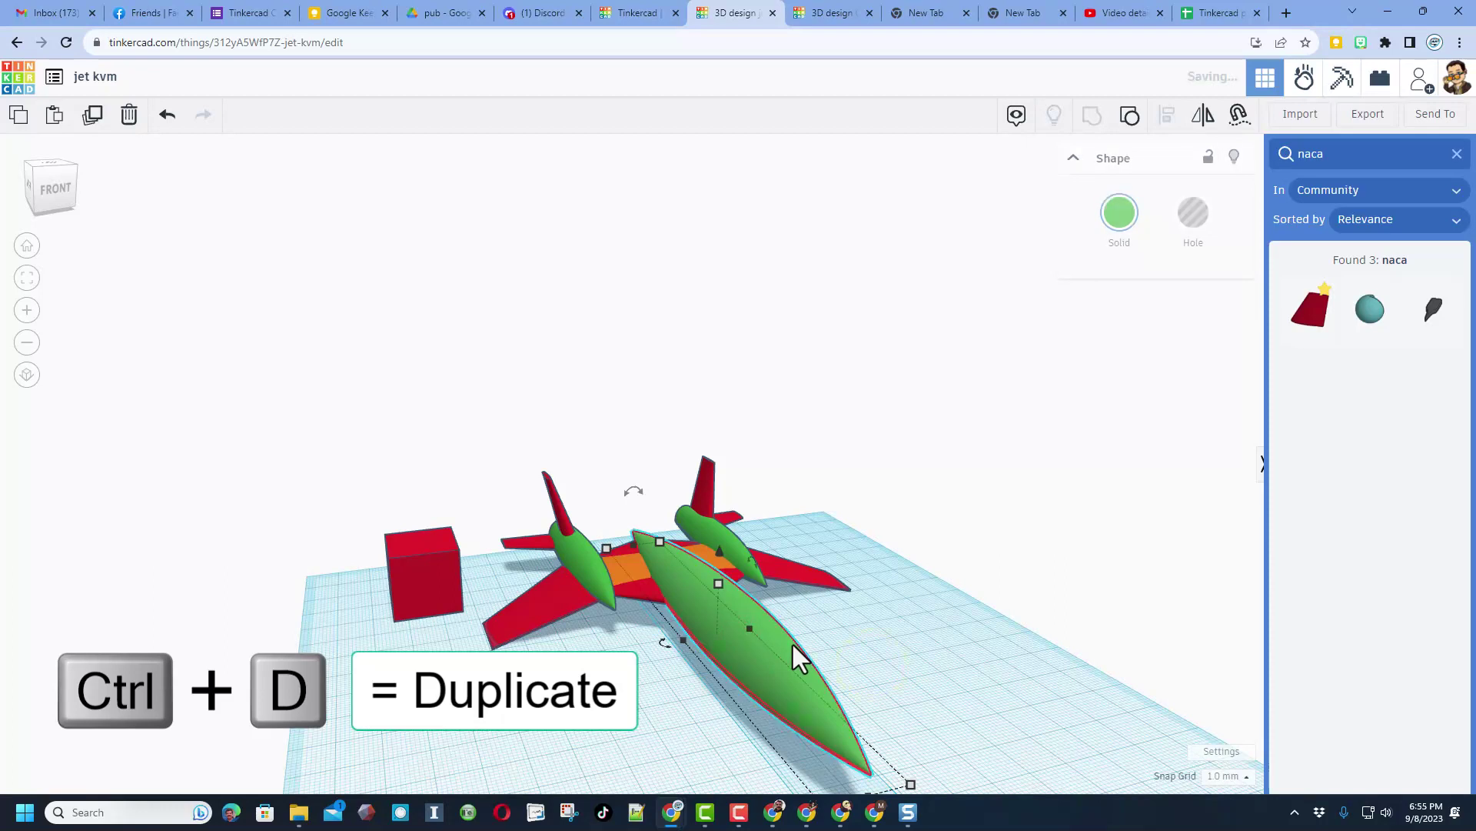
key("shift+Right")
key("shift+Right")
key("shift+Right")
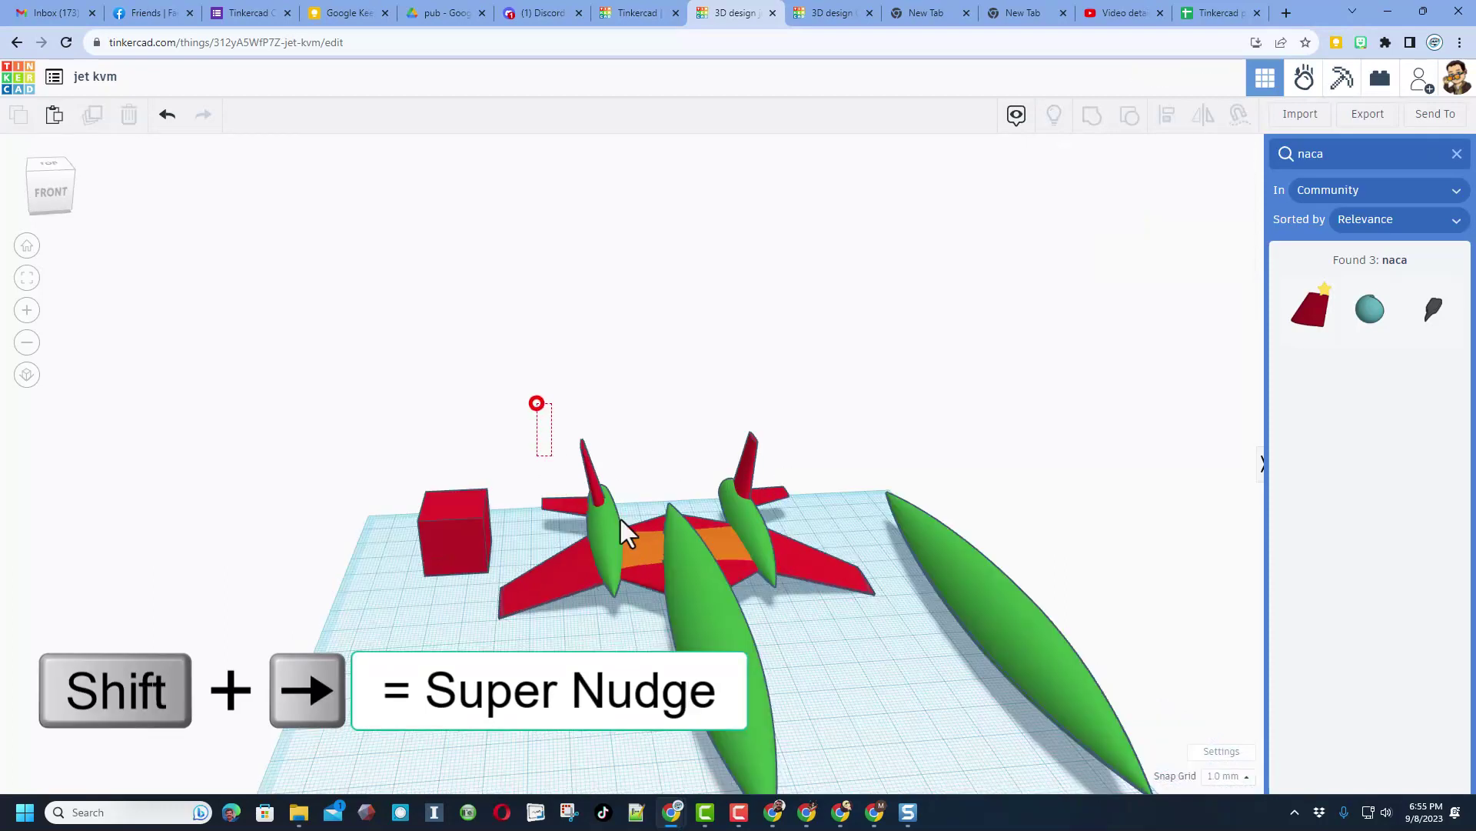
Step: Recolour all the jet's parts with the custom blue 3c99ff, leaving out the red cube and the duplicate fuselage
left_click_drag(621, 519, 830, 726)
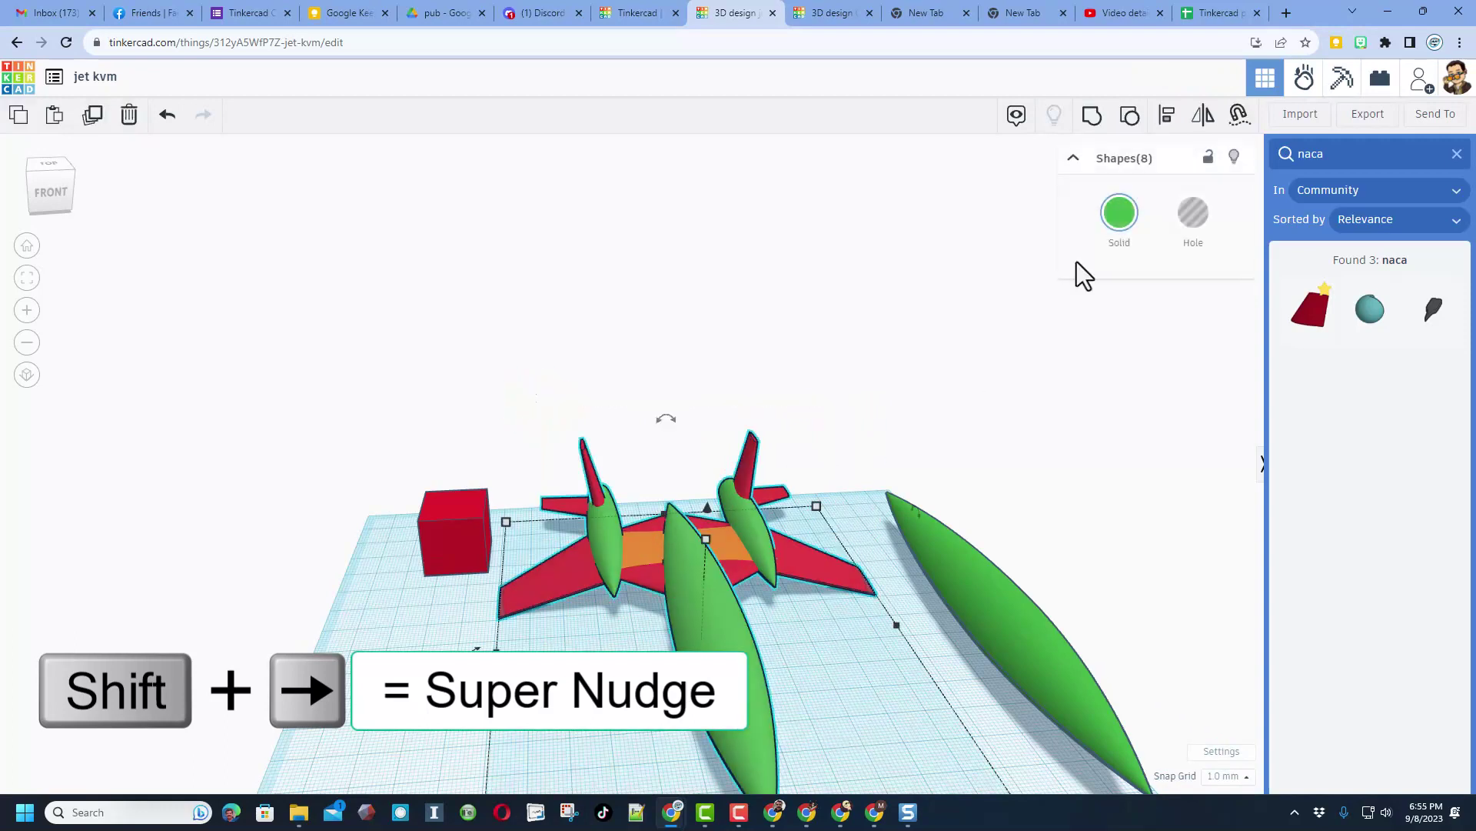
left_click(1120, 213)
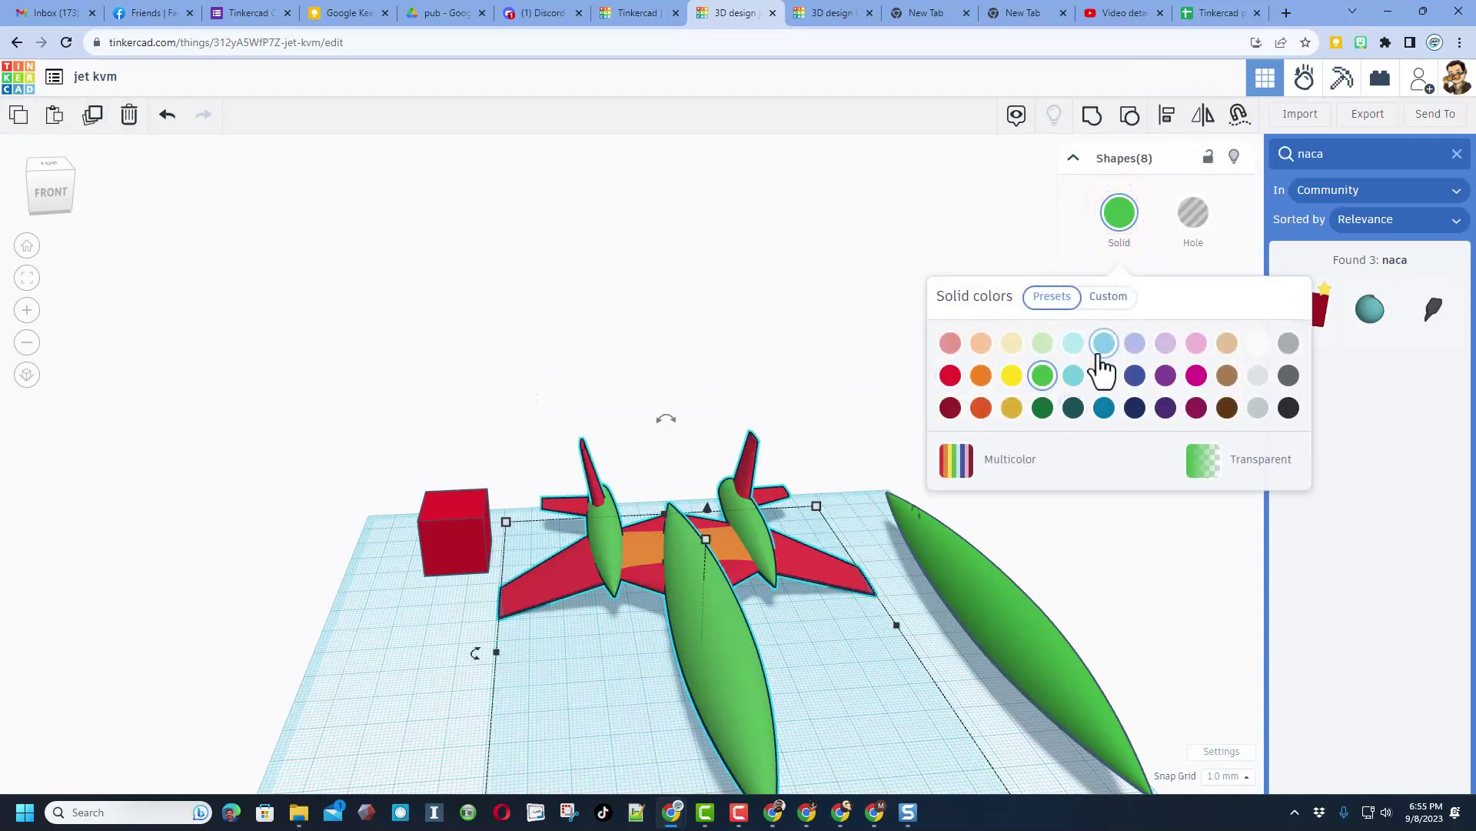
left_click(1104, 407)
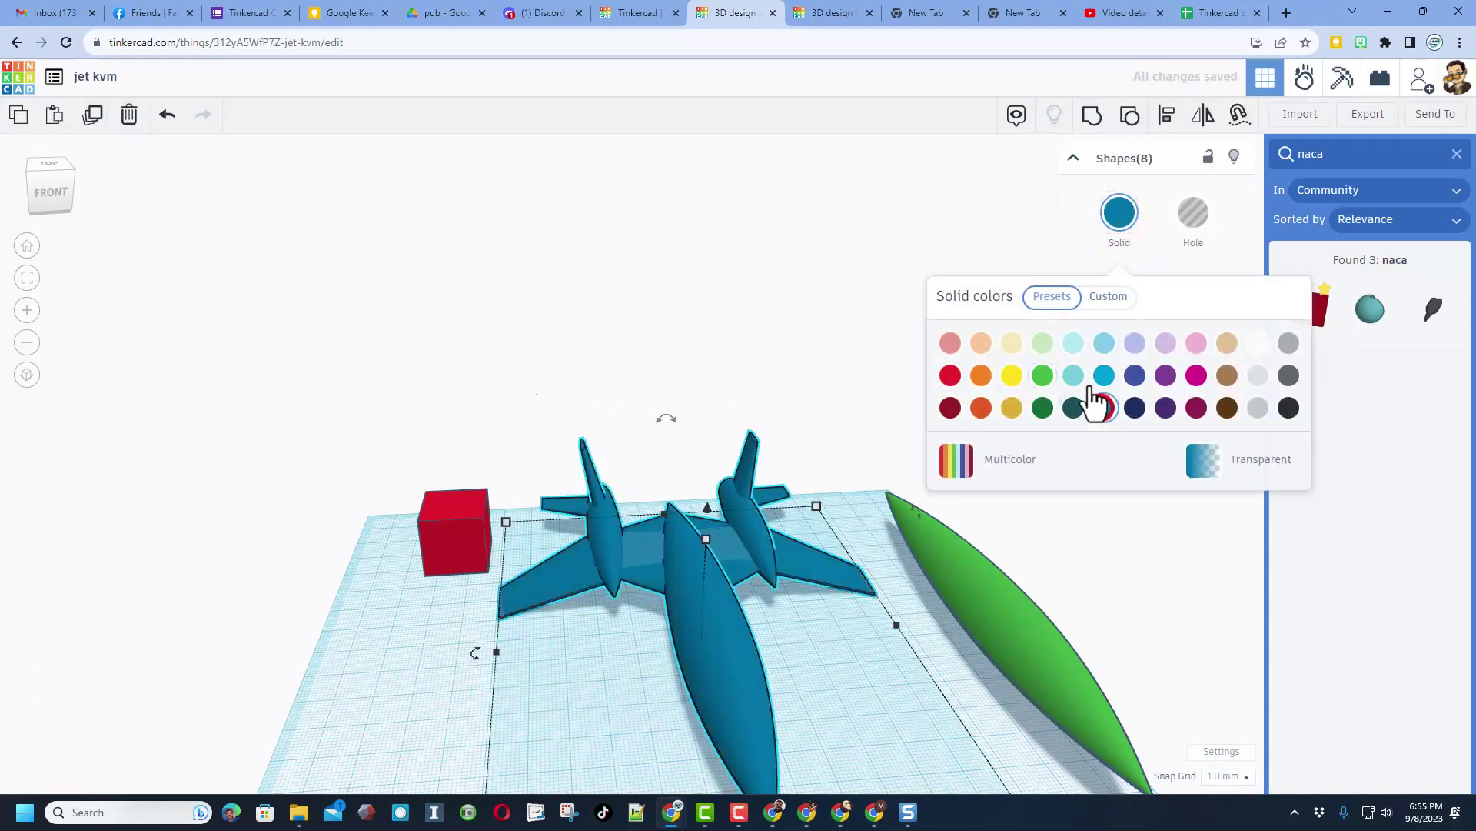
left_click(1107, 296)
left_click(1027, 425)
left_click_drag(1027, 425, 1018, 394)
left_click_drag(992, 484, 976, 511)
left_click(1022, 405)
mouse_move(1021, 405)
left_mouse_down()
mouse_move(1042, 382)
mouse_move(1018, 380)
mouse_move(1032, 381)
left_mouse_up()
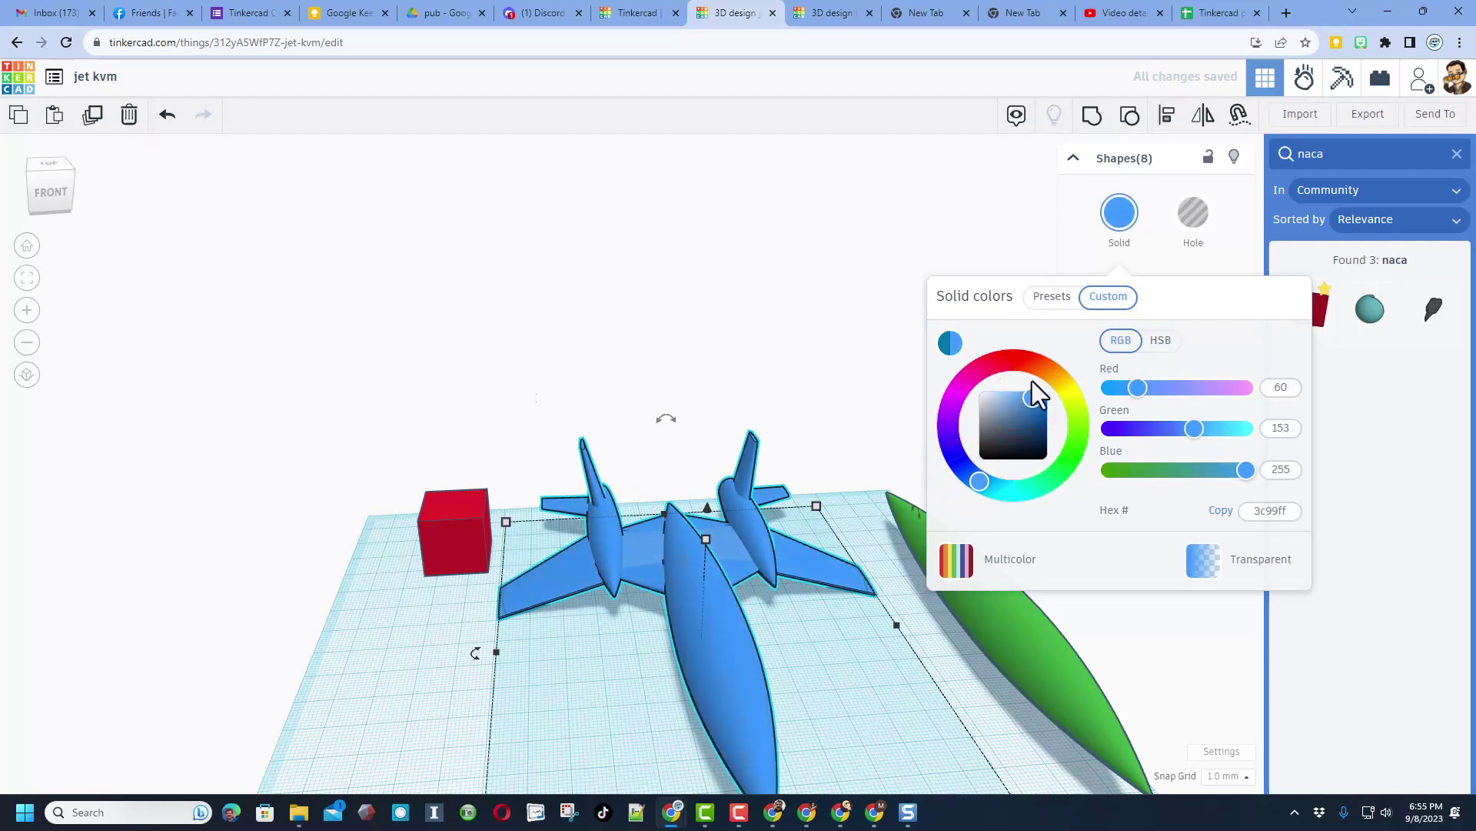
left_click(783, 632)
Step: Recolour the duplicate fuselage with the light grey preset
right_click_drag(780, 641, 932, 650)
left_click(930, 648)
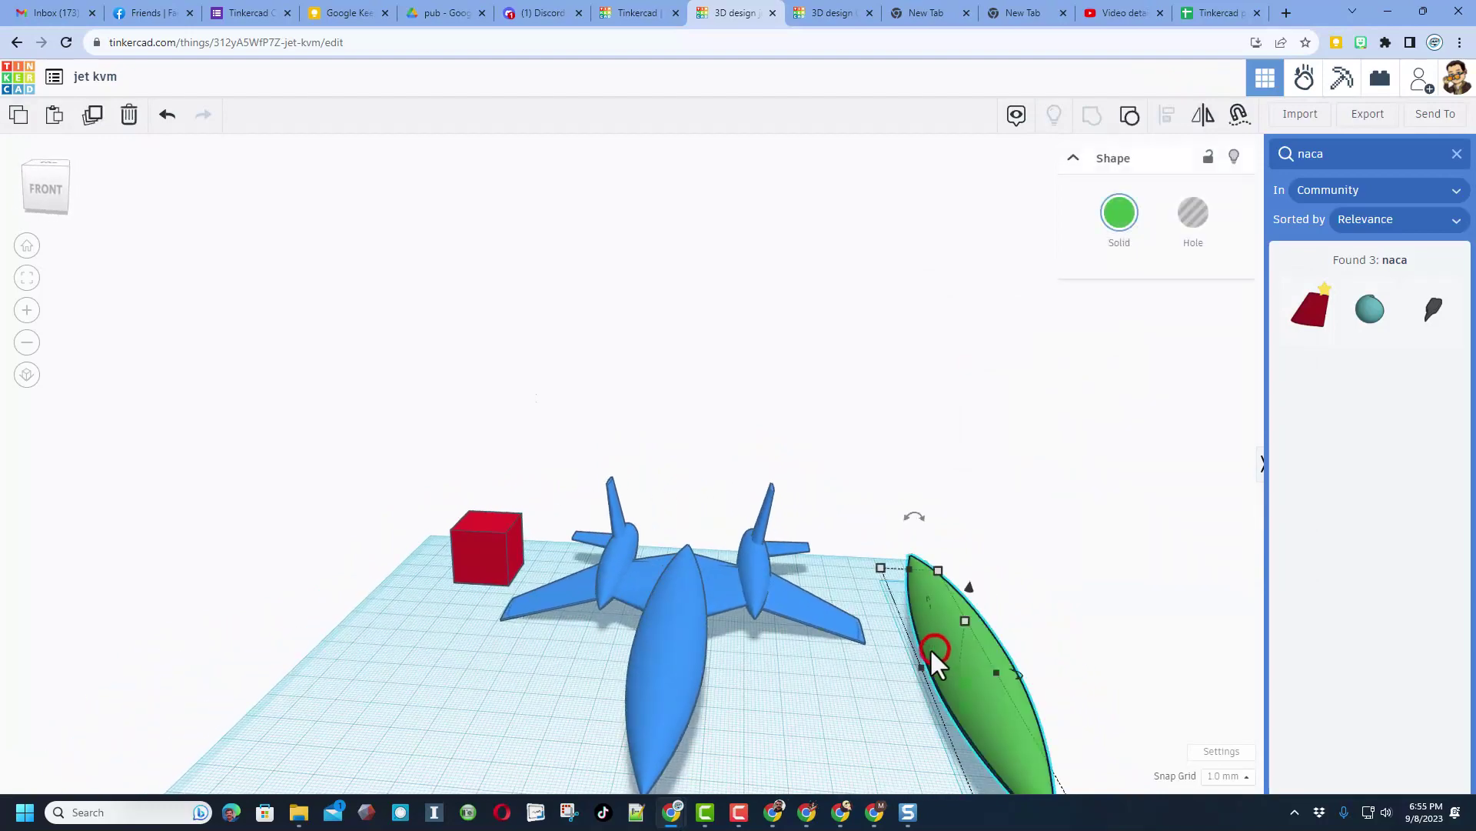
left_click(1121, 215)
left_click(1259, 408)
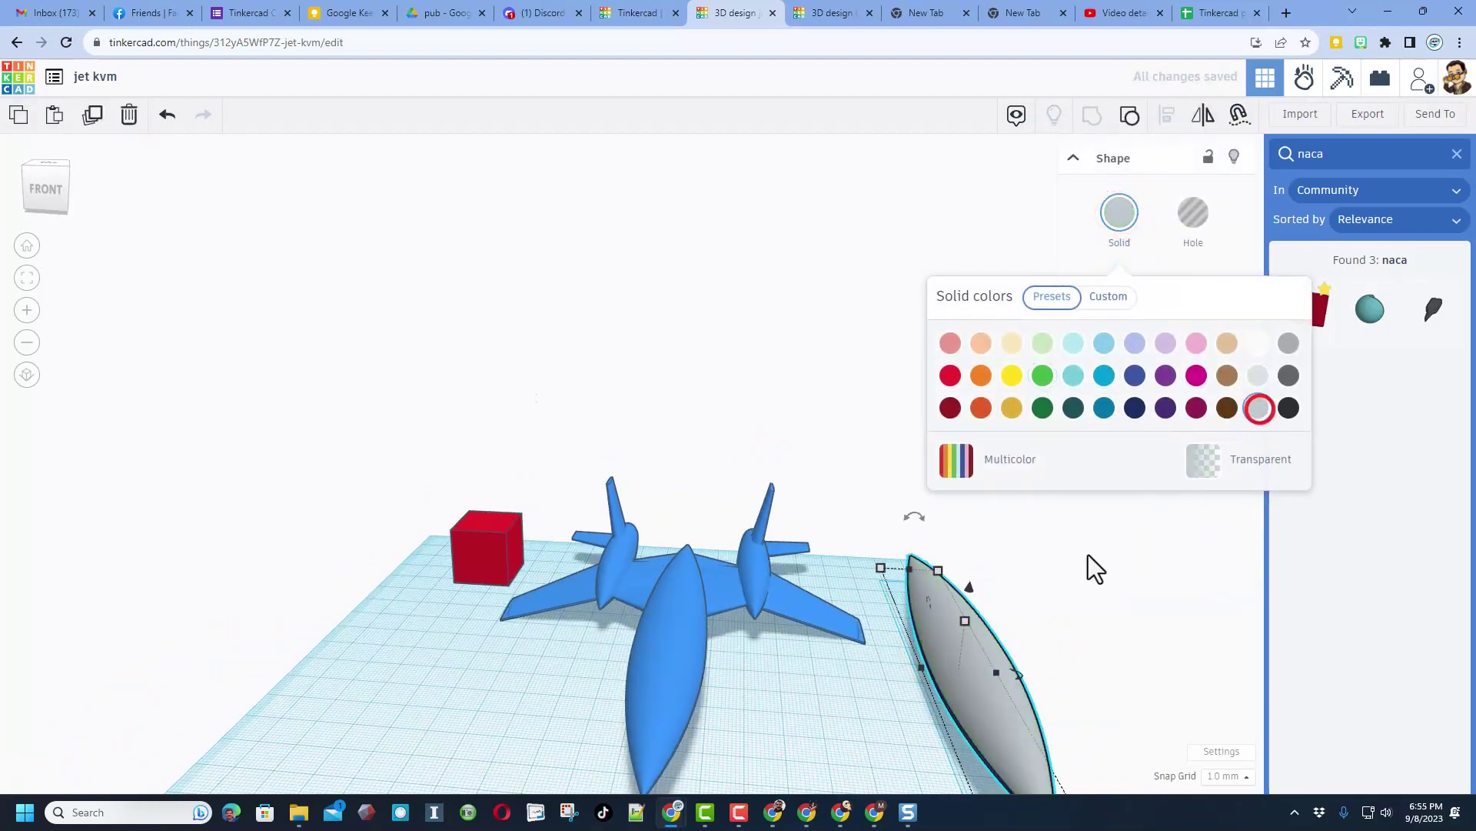
Step: Move the grey ogive closer to the jet and scale it down proportionally to about half size as a cockpit canopy
left_click_drag(967, 695, 820, 716, "shift")
scroll(857, 644, "down", 1)
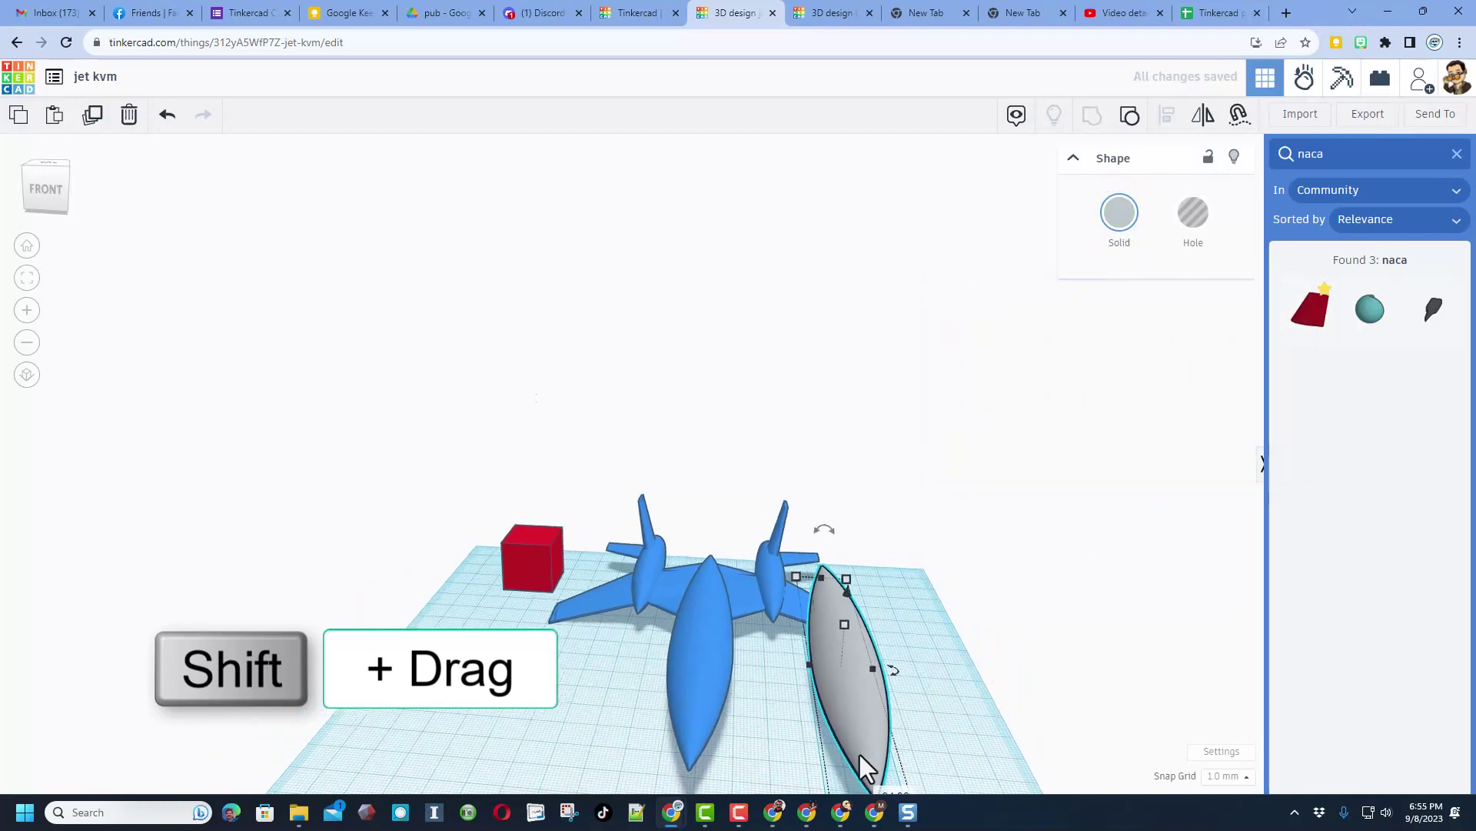
left_click_drag(846, 585, 812, 685, "shift")
Step: Align the grey canopy with the blue fuselage, centred side to side and with their tops level
left_click(506, 663)
left_click_drag(569, 666, 849, 751)
key("l")
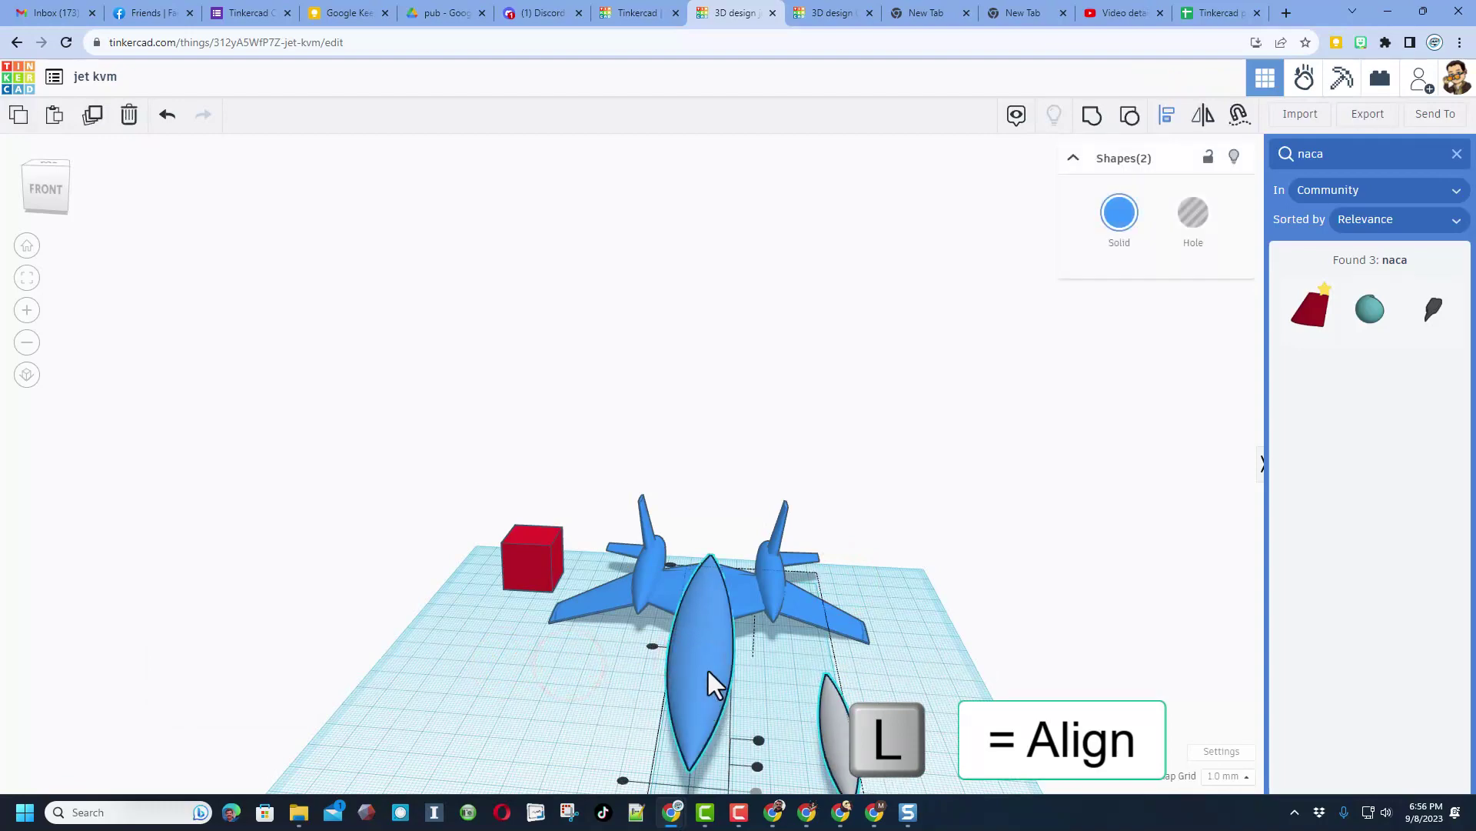
left_click(27, 245)
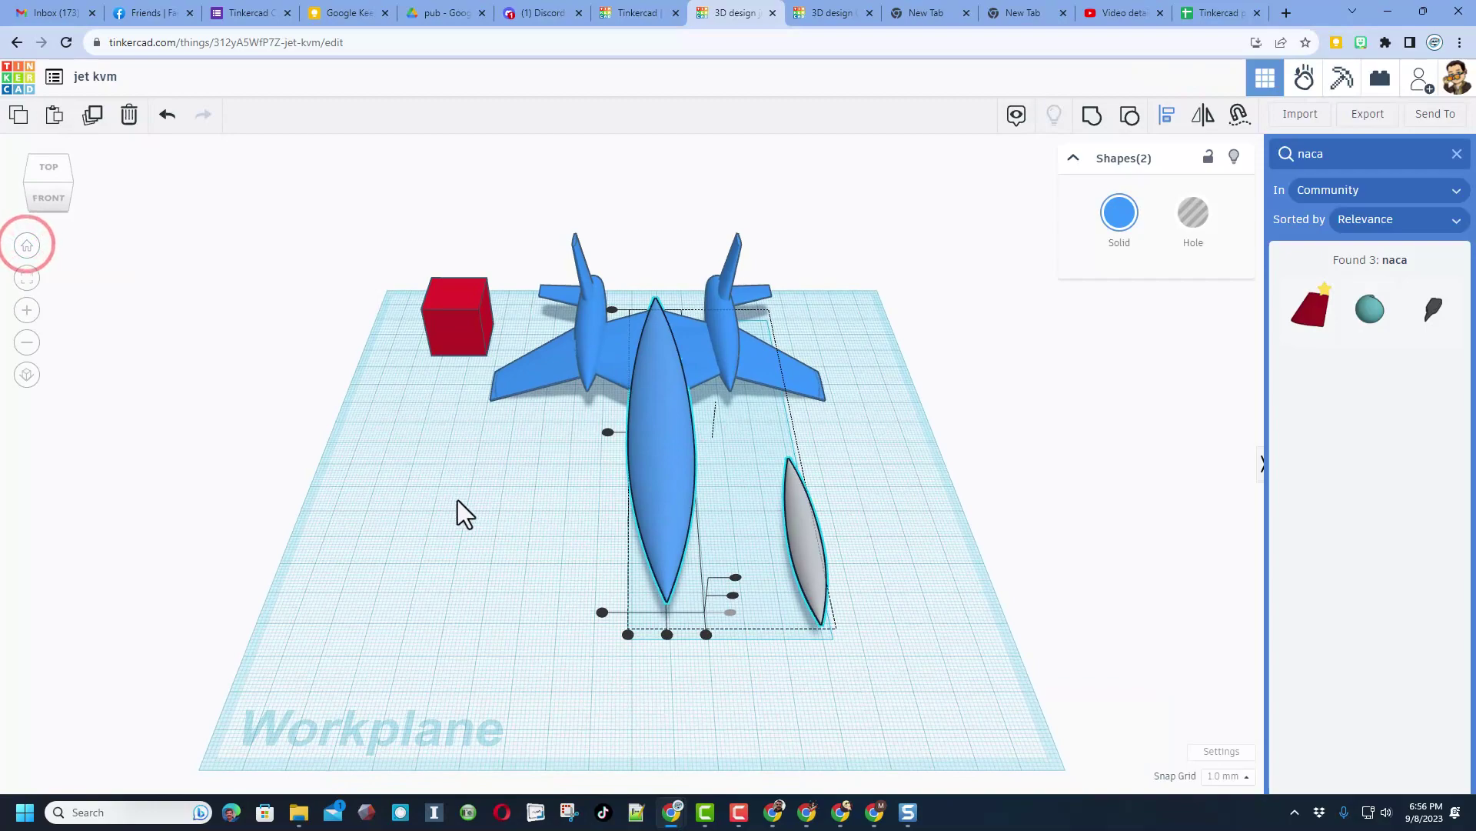
left_click(666, 634)
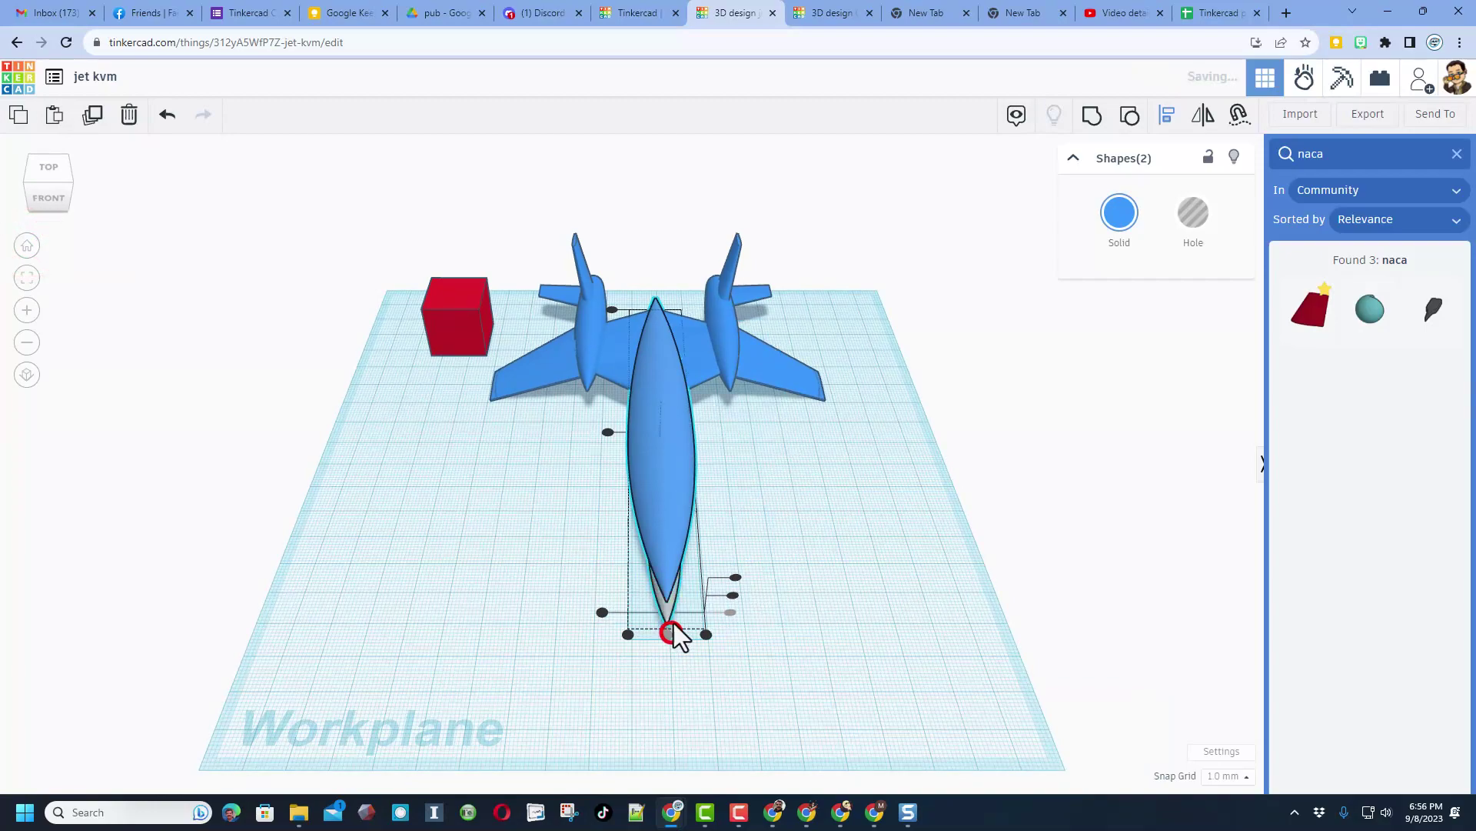
left_click(734, 575)
left_click(751, 529)
Step: Slide the canopy back from the fuselage nose and raise it so it stands out above the fuselage
right_click_drag(884, 487, 537, 435)
left_click(534, 445)
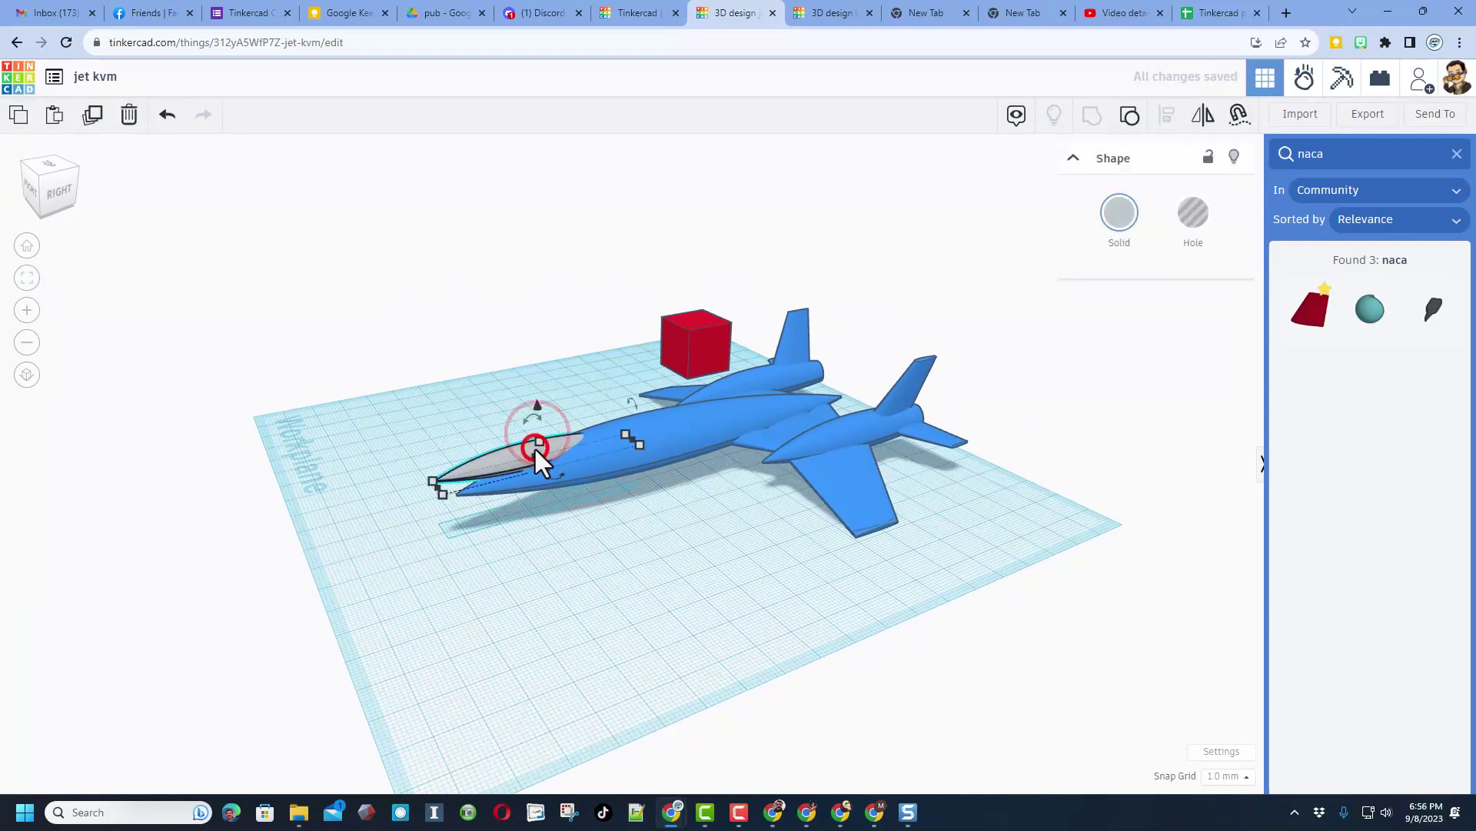
key("shift+Right")
key("shift+Right")
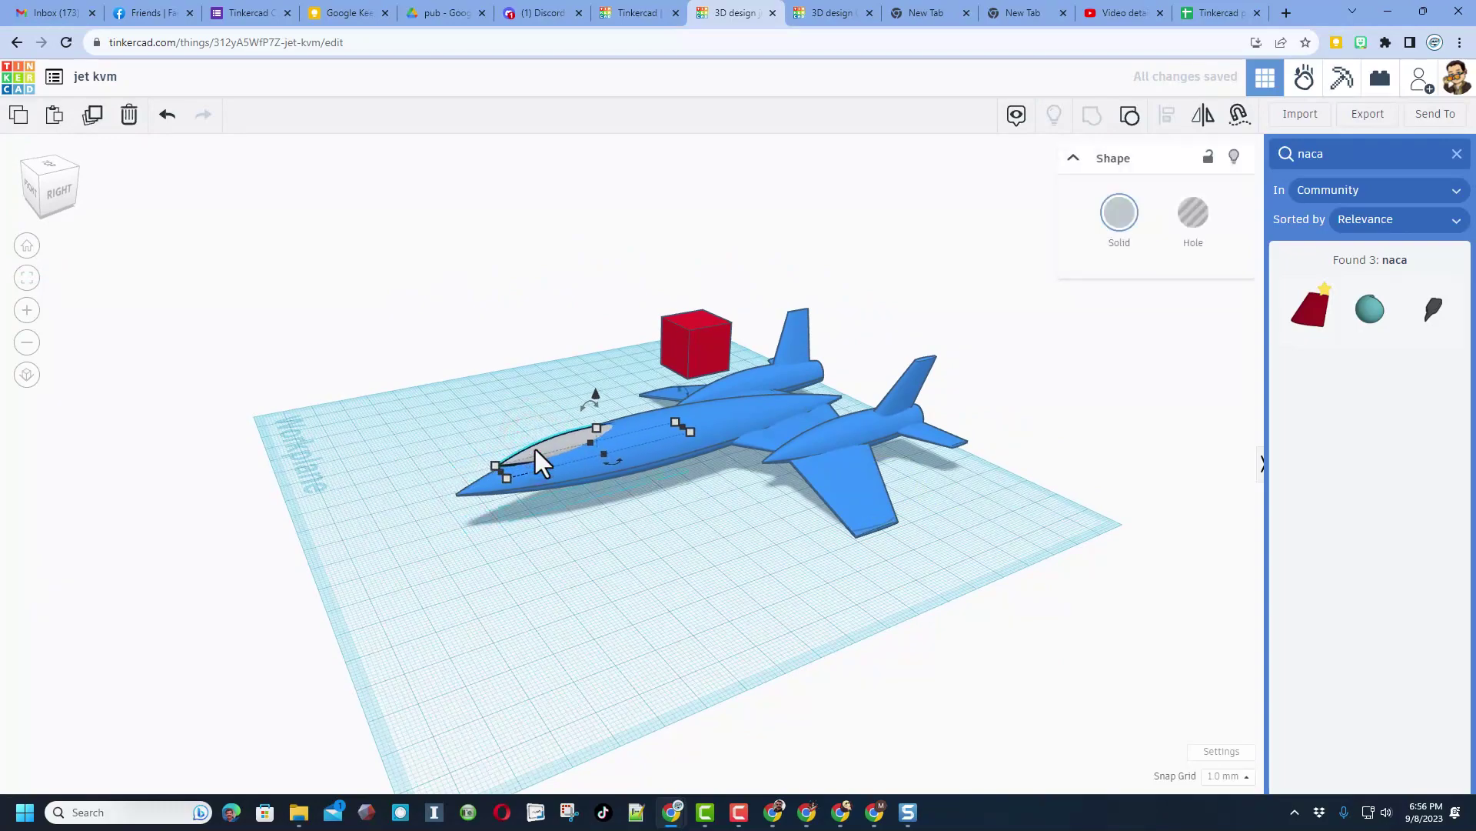
key("ctrl+Up")
key("ctrl+Up")
key("ctrl+Up")
scroll(504, 493, "up", 5)
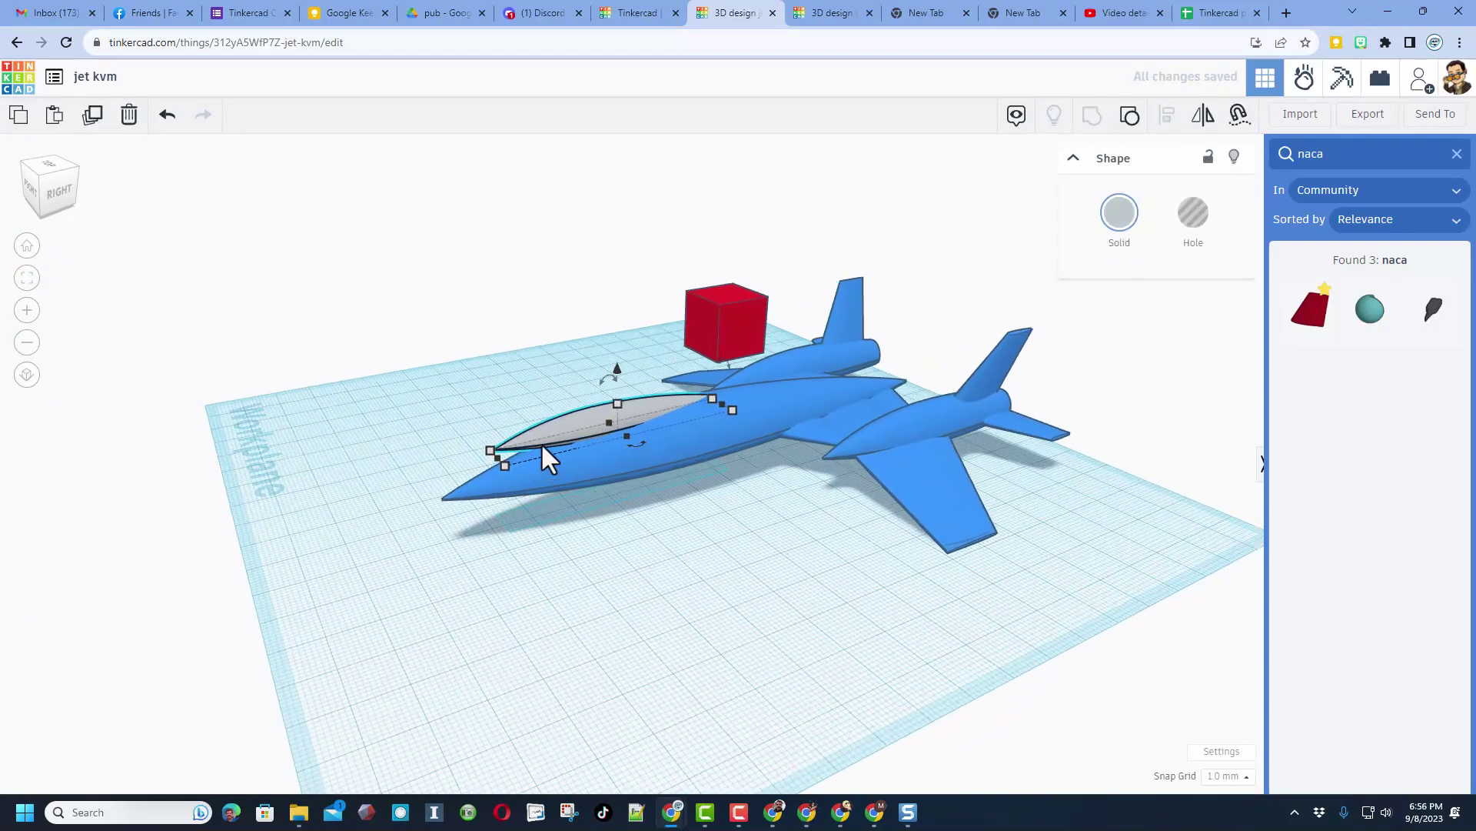
Step: Fine-tune the canopy's shape on the fuselage, bringing its width to about 9.28 mm
left_click_drag(424, 454, 654, 393)
mouse_move(839, 288)
left_mouse_down()
mouse_move(844, 247)
mouse_move(837, 263)
left_mouse_up()
mouse_move(837, 263)
right_mouse_down()
mouse_move(560, 333)
mouse_move(906, 300)
mouse_move(720, 224)
right_mouse_up()
mouse_move(686, 201)
left_mouse_down()
mouse_move(700, 115)
mouse_move(745, 86)
mouse_move(668, 5)
mouse_move(704, 3)
left_mouse_up()
right_click_drag(948, 404, 631, 422)
left_click_drag(823, 290, 800, 318)
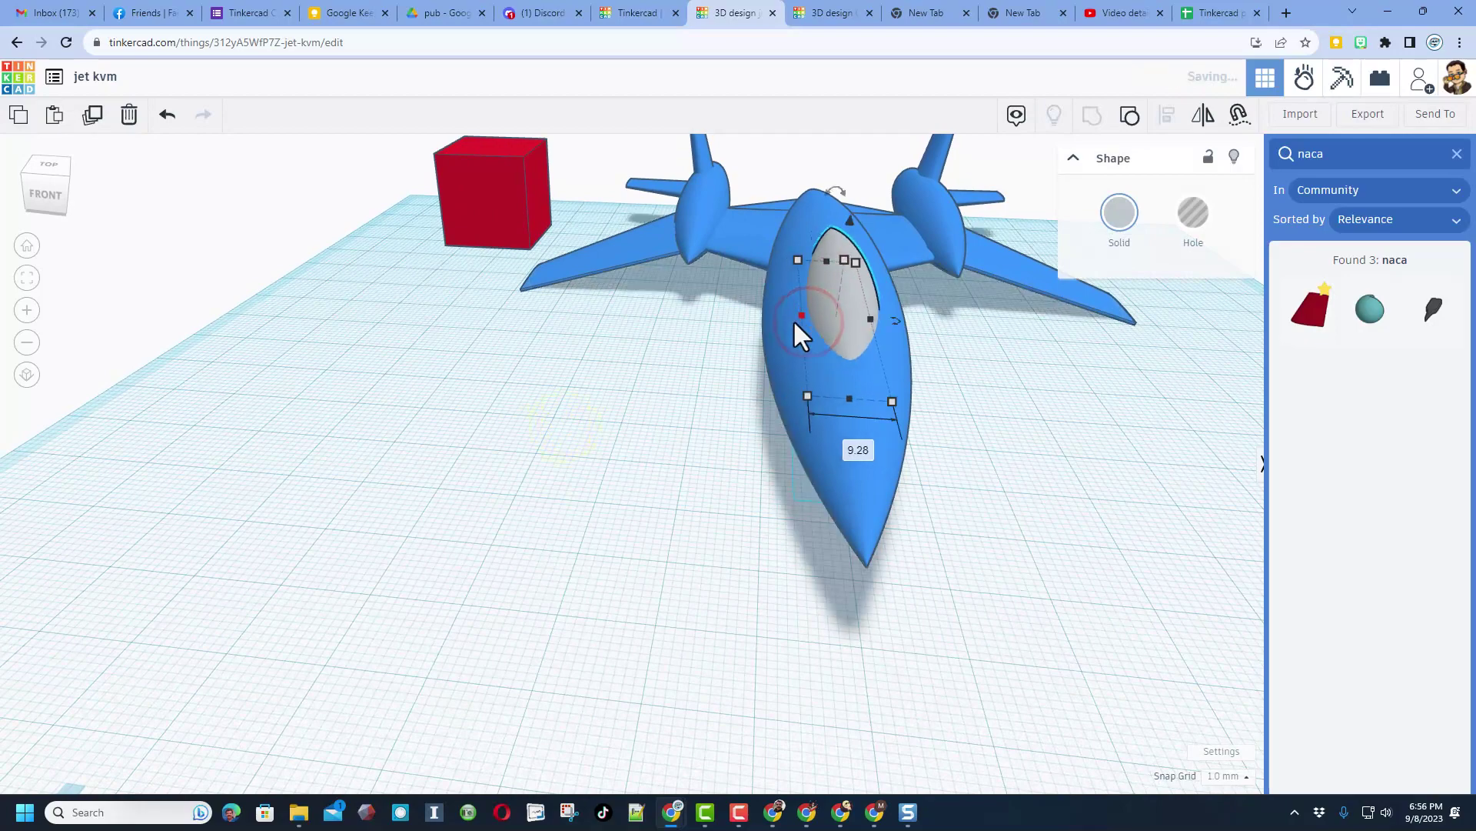
left_click(717, 345)
Step: Centre the resized canopy side to side on the fuselage again
right_click_drag(702, 313, 700, 351)
left_click_drag(701, 350, 942, 447)
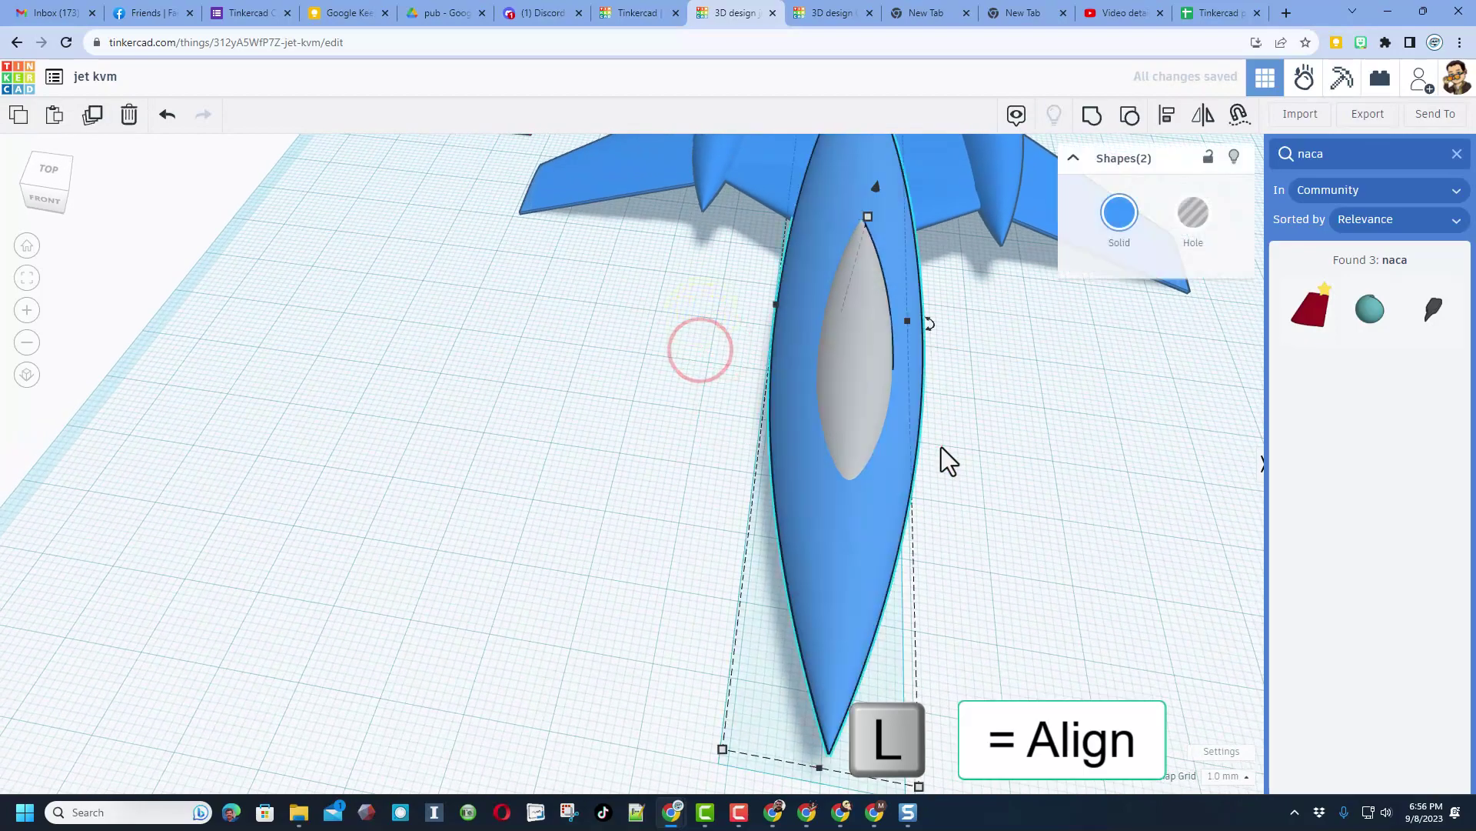
key("l")
left_click(845, 573)
scroll(834, 611, "down", 1)
scroll(827, 636, "down", 1)
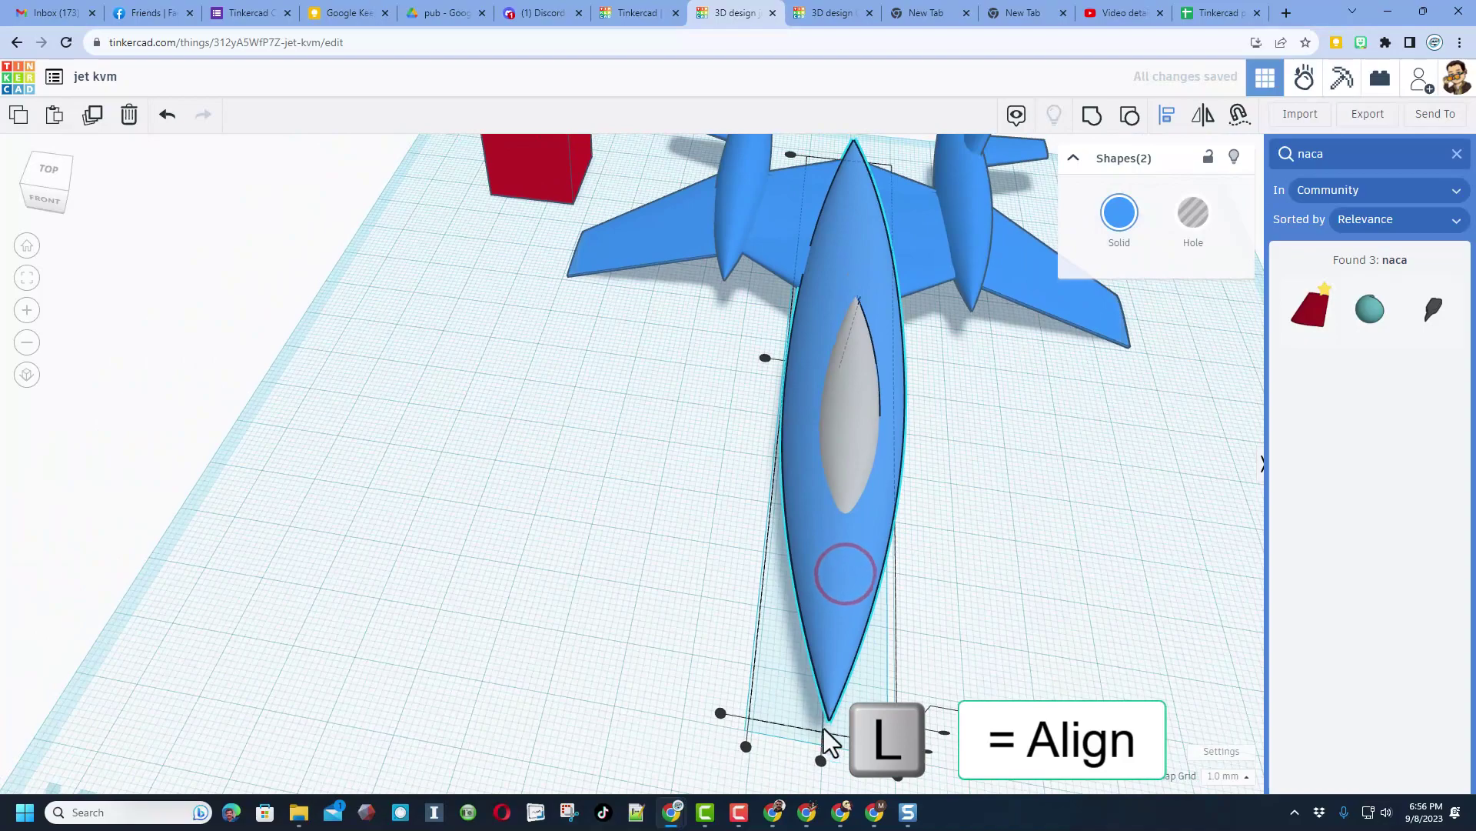
left_click(820, 761)
left_click(942, 599)
right_click_drag(1012, 575, 995, 504)
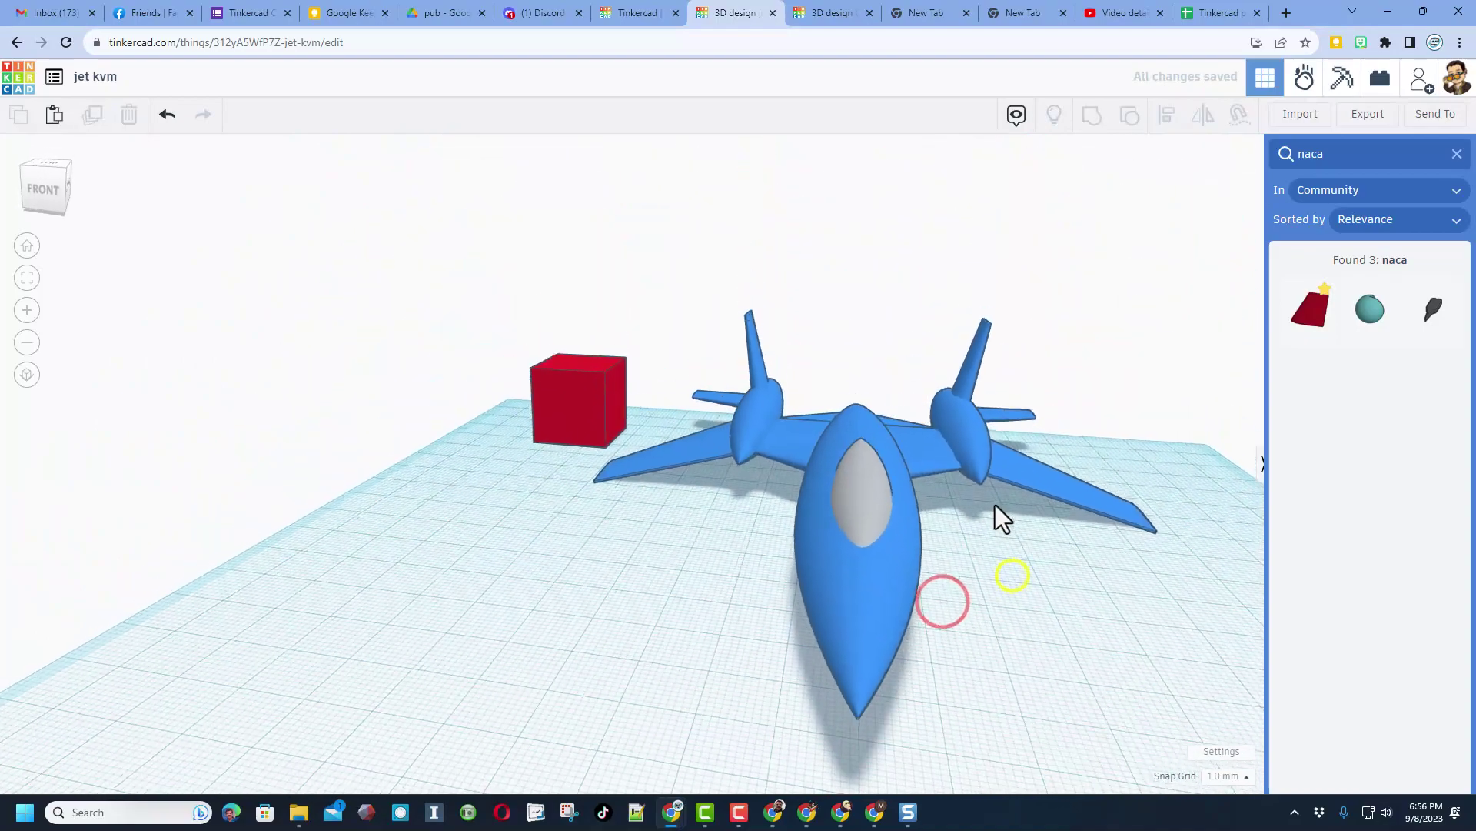
right_click_drag(657, 574, 842, 609)
scroll(1031, 615, "up", 2)
right_click_drag(665, 525, 1051, 643)
scroll(810, 541, "down", 2)
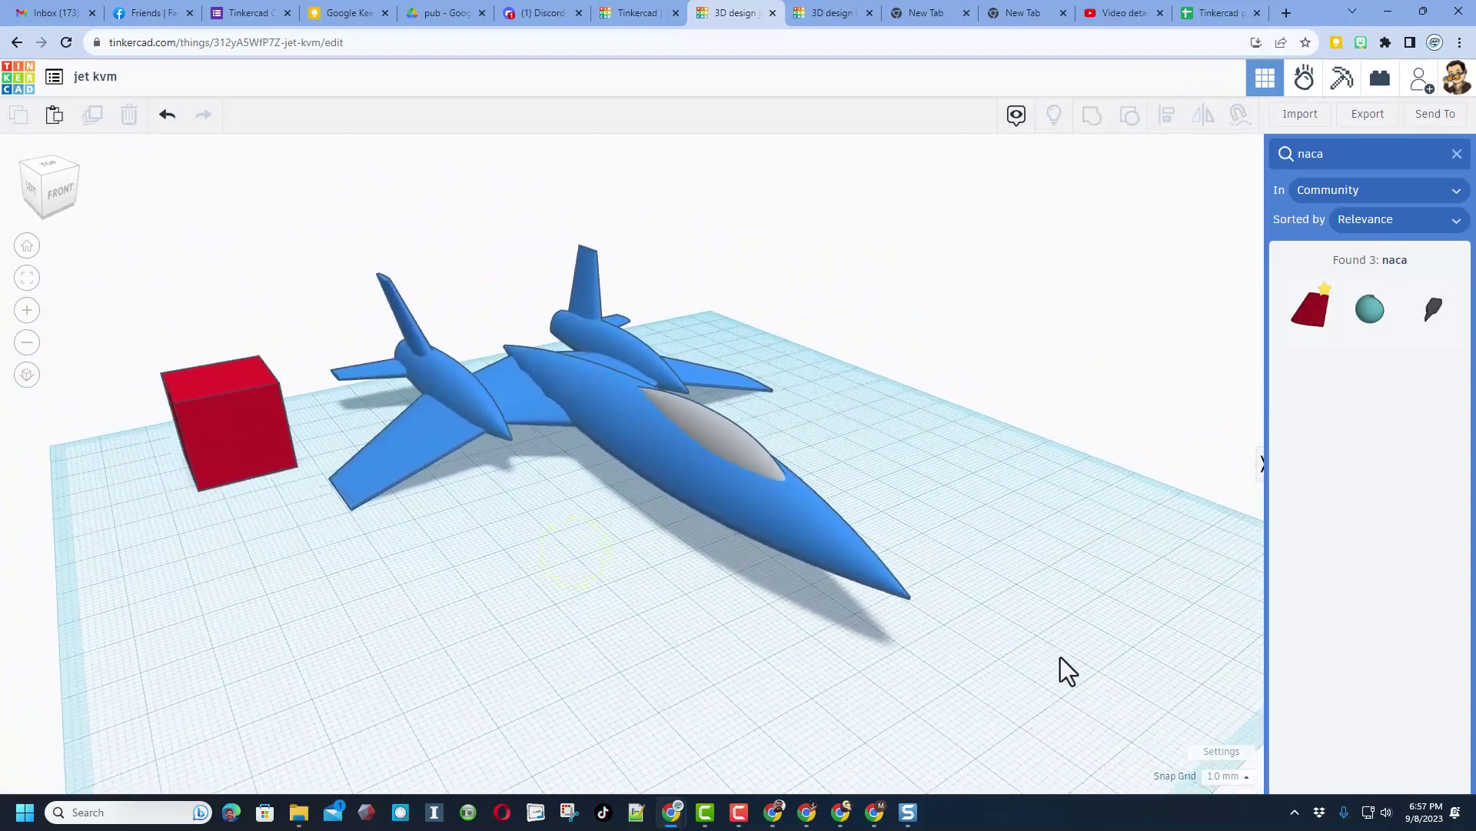
Step: Set the workspace background to the medium grey preset and hide the grid
left_click(1212, 753)
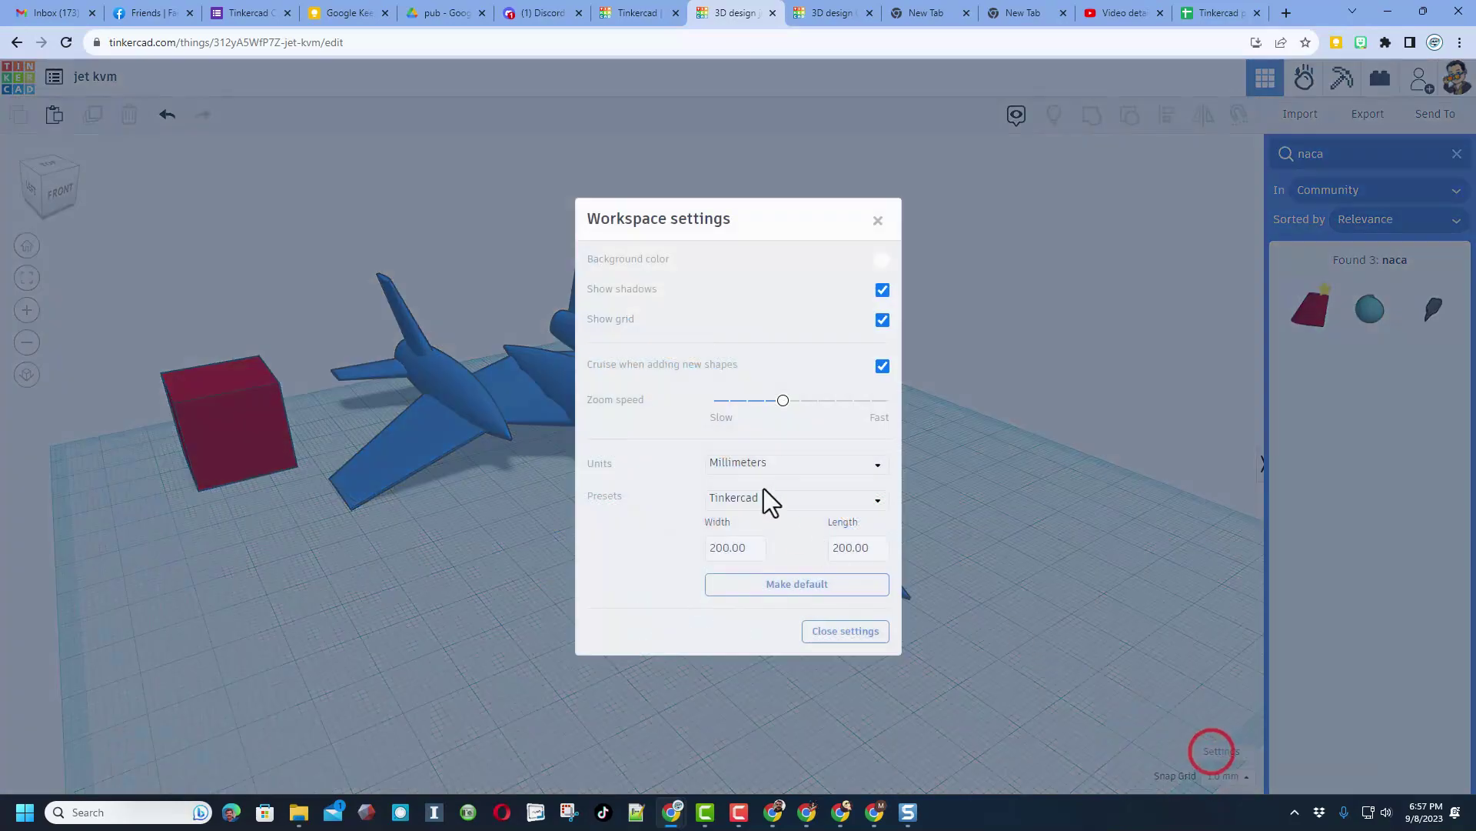
left_click(883, 263)
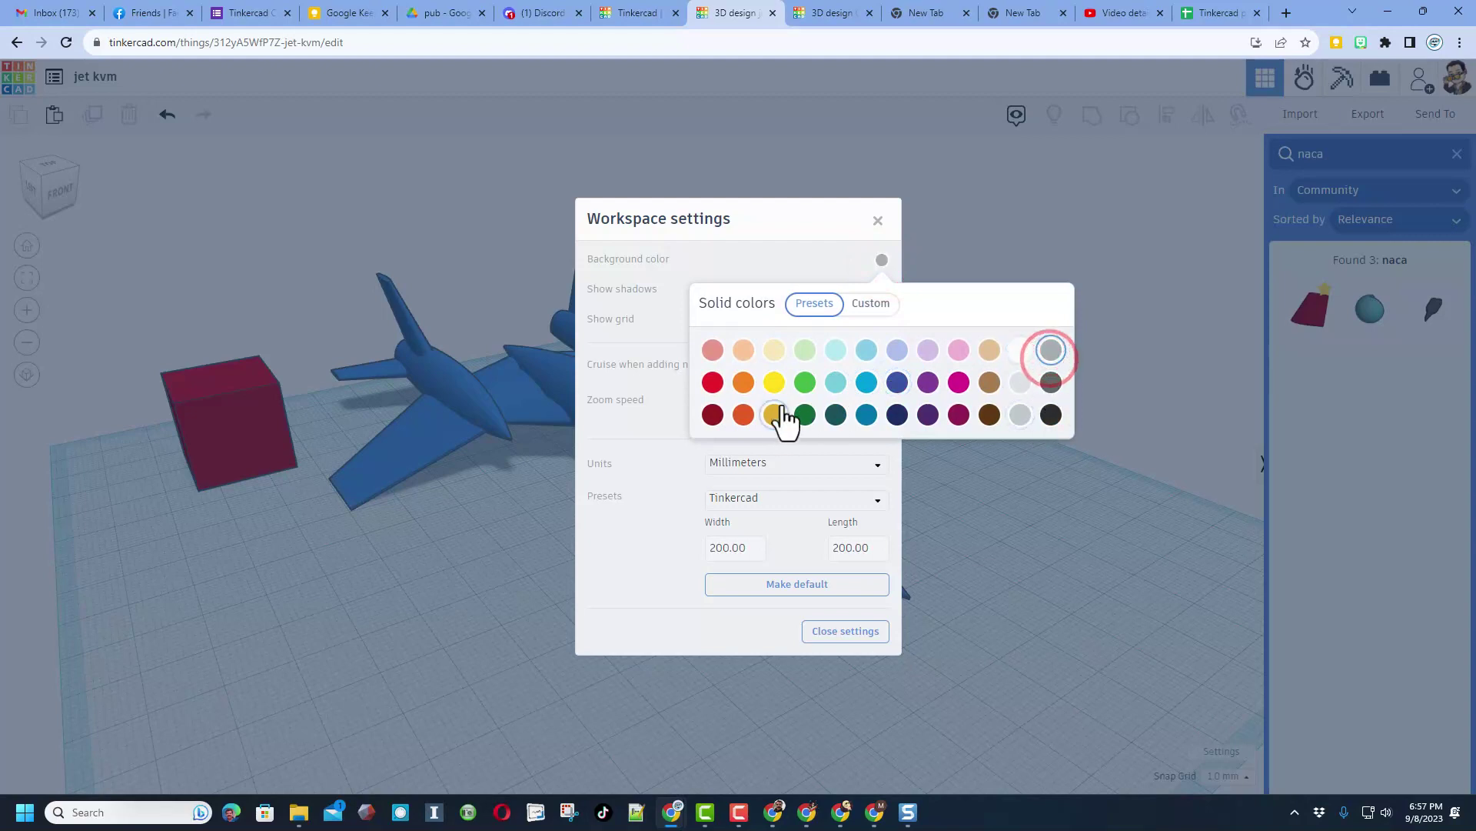
left_click(818, 248)
left_click(885, 321)
left_click(874, 631)
Step: Delete the red cube and turn the finished jet to an angled front view
right_click_drag(1005, 602, 635, 386)
left_click(644, 400)
key("Delete")
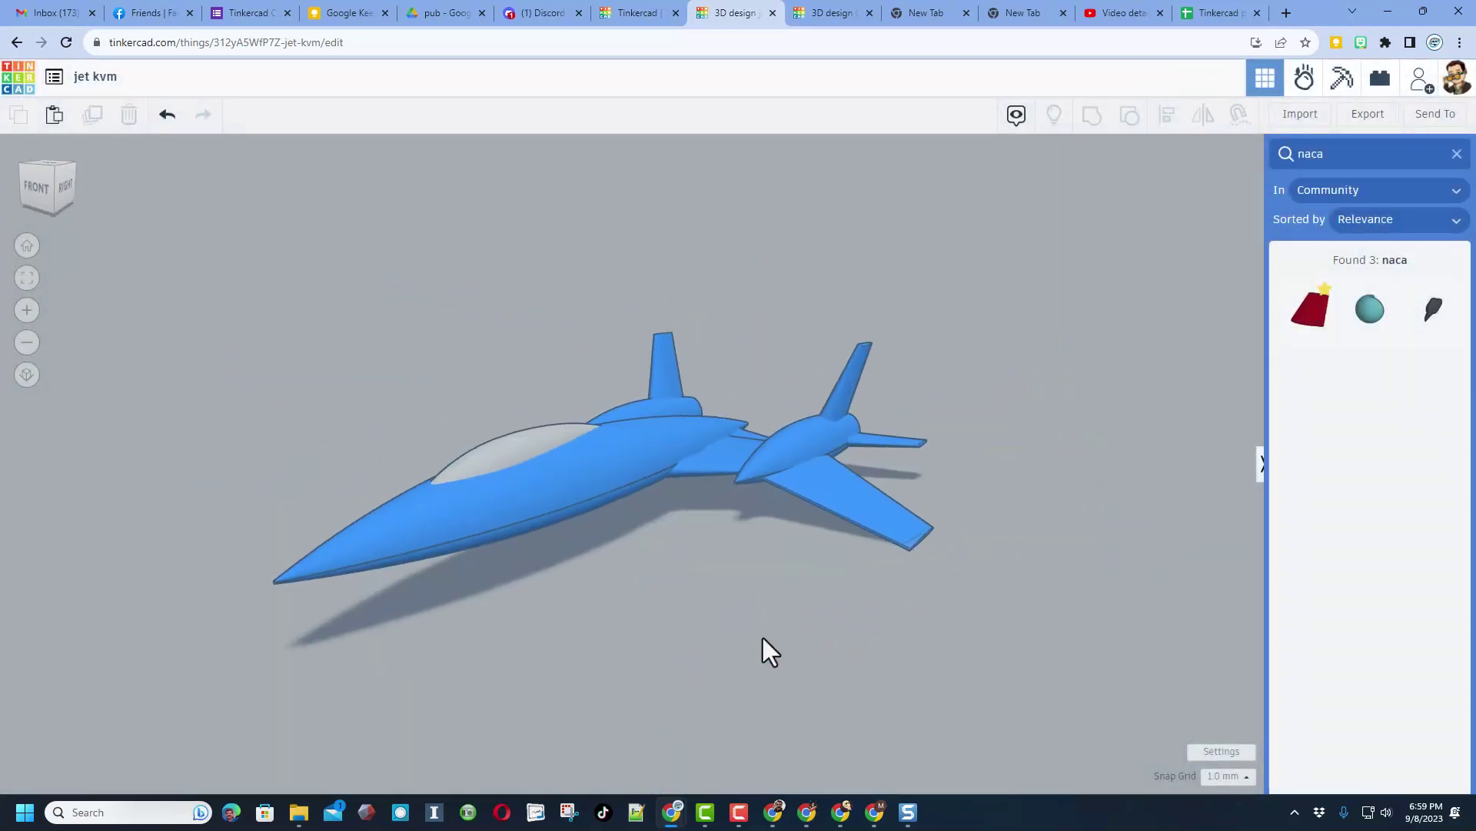
right_click_drag(765, 649, 837, 649)
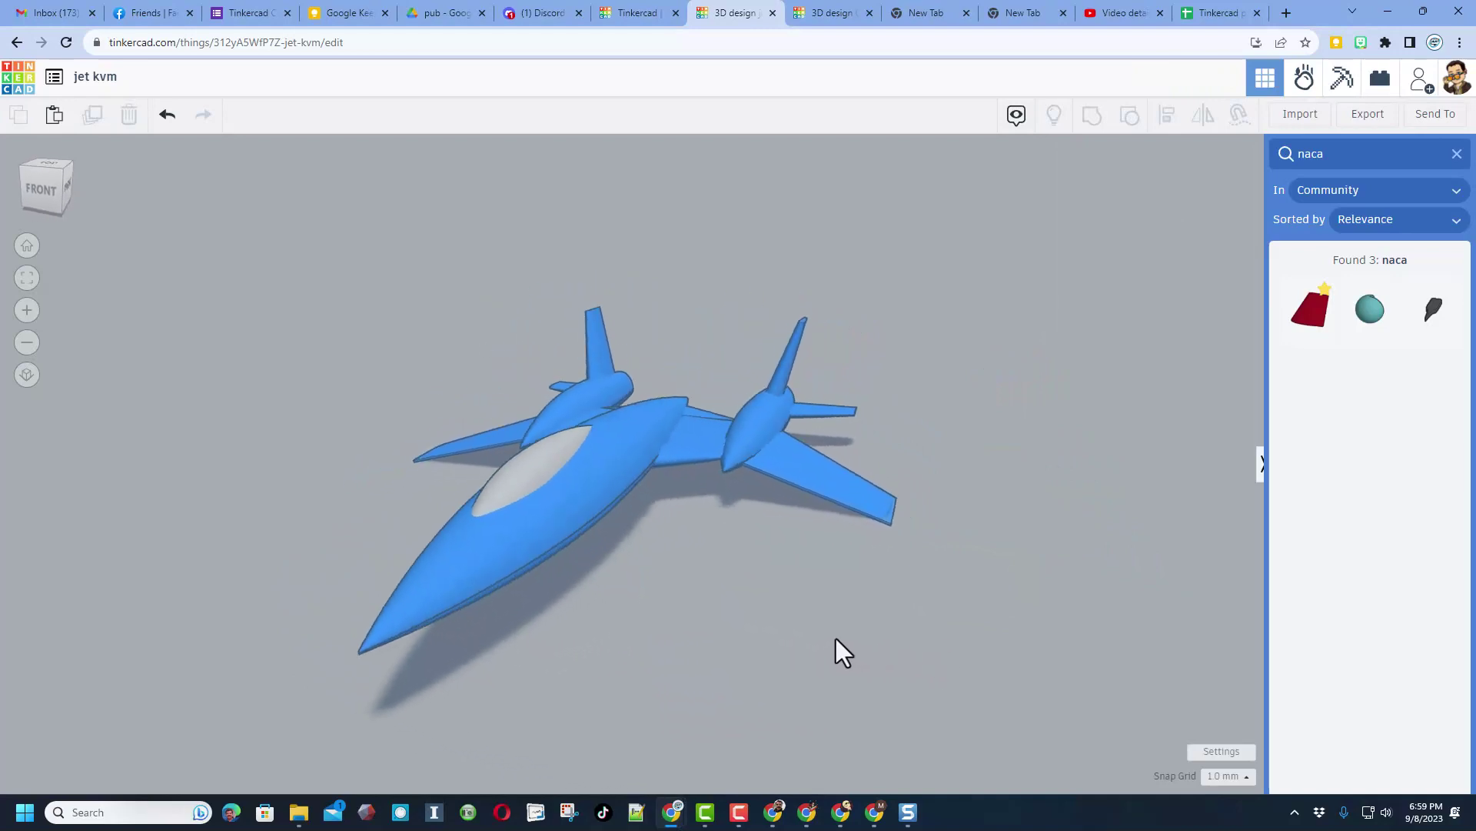
right_click_drag(1061, 444, 999, 431)
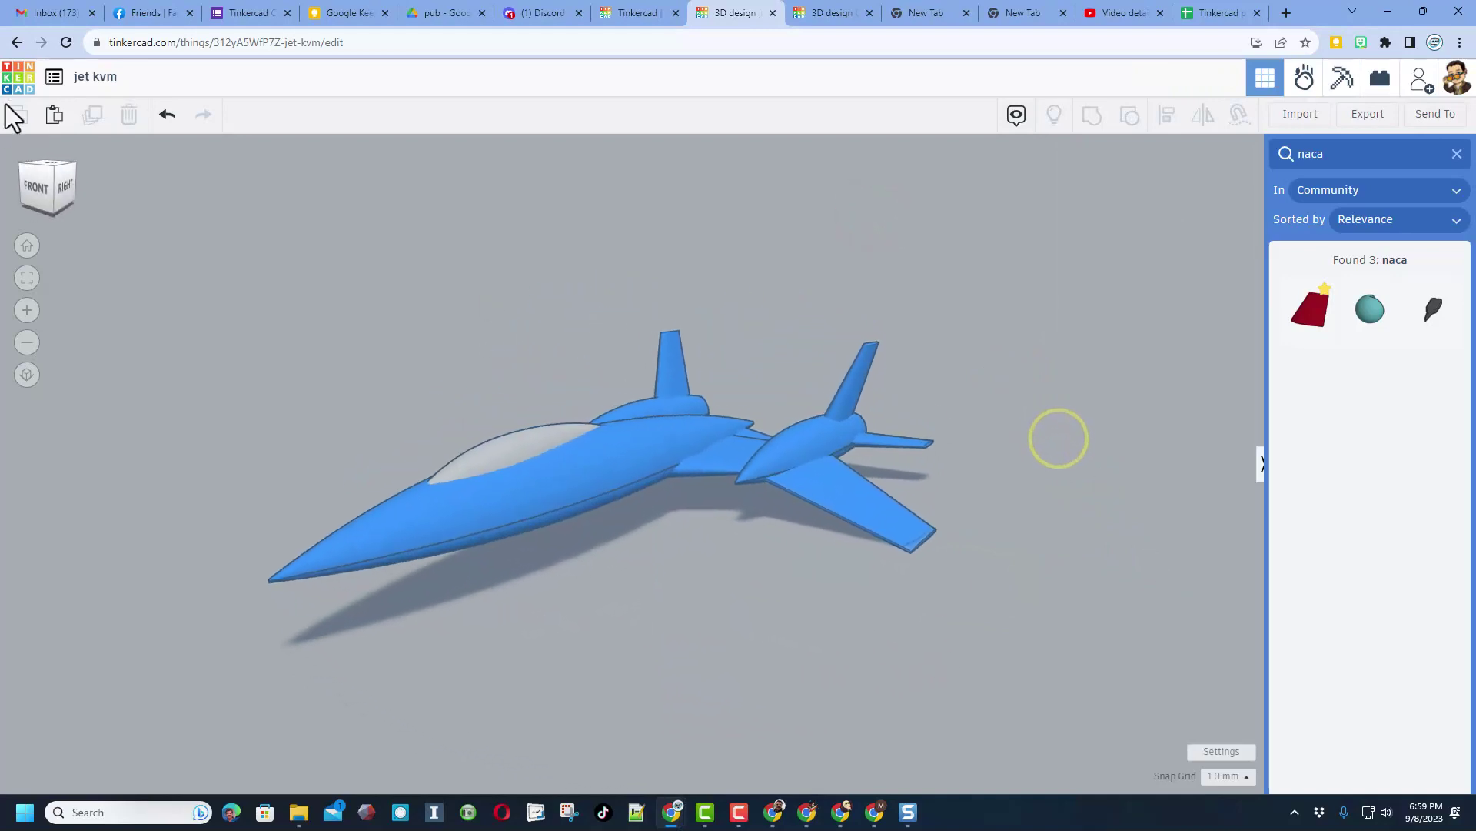
Step: Return to the dashboard, open the jet kvm design's properties and add the tag mauvmello
left_click(18, 77)
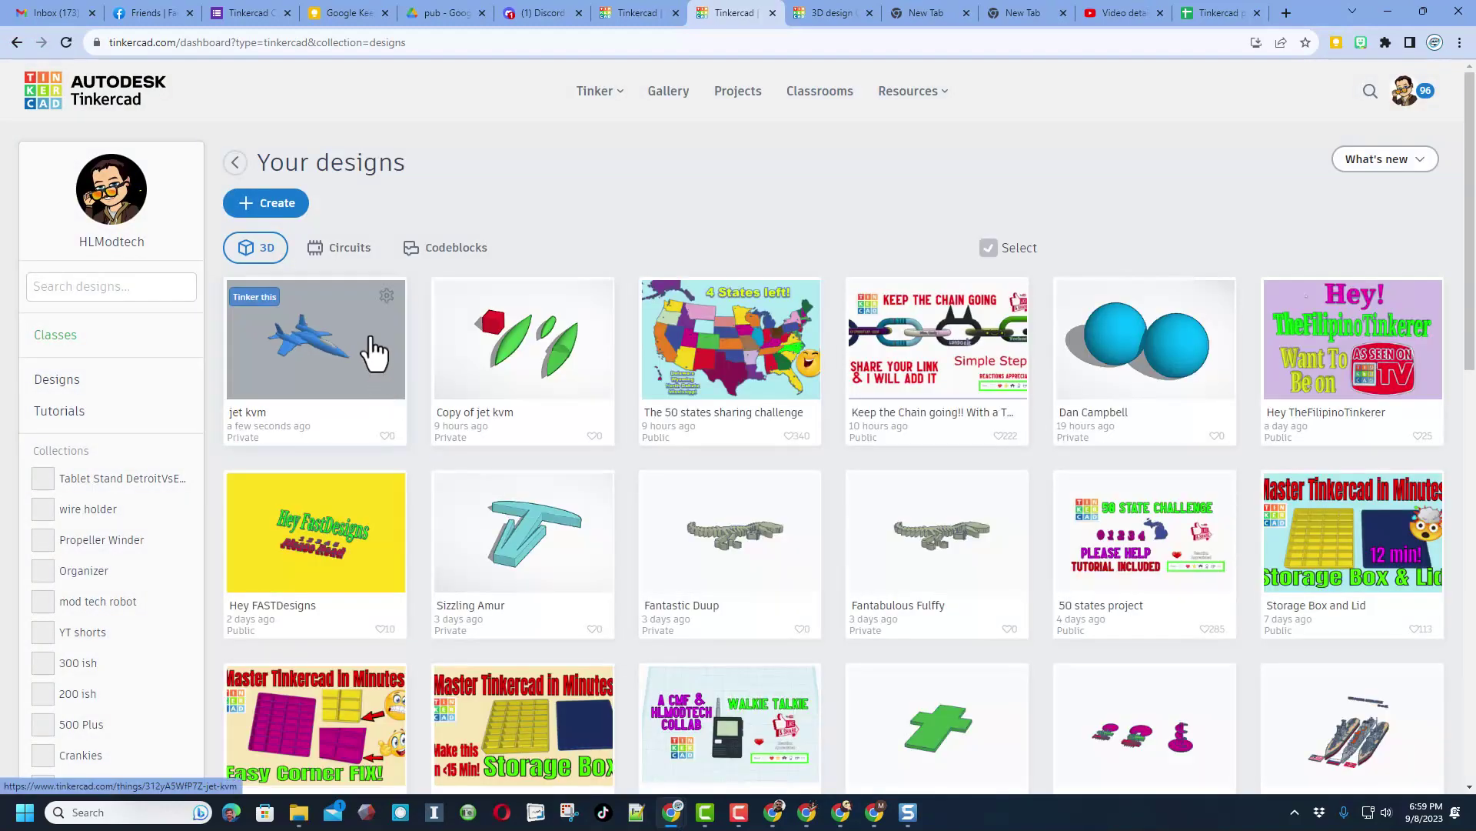
left_click(385, 298)
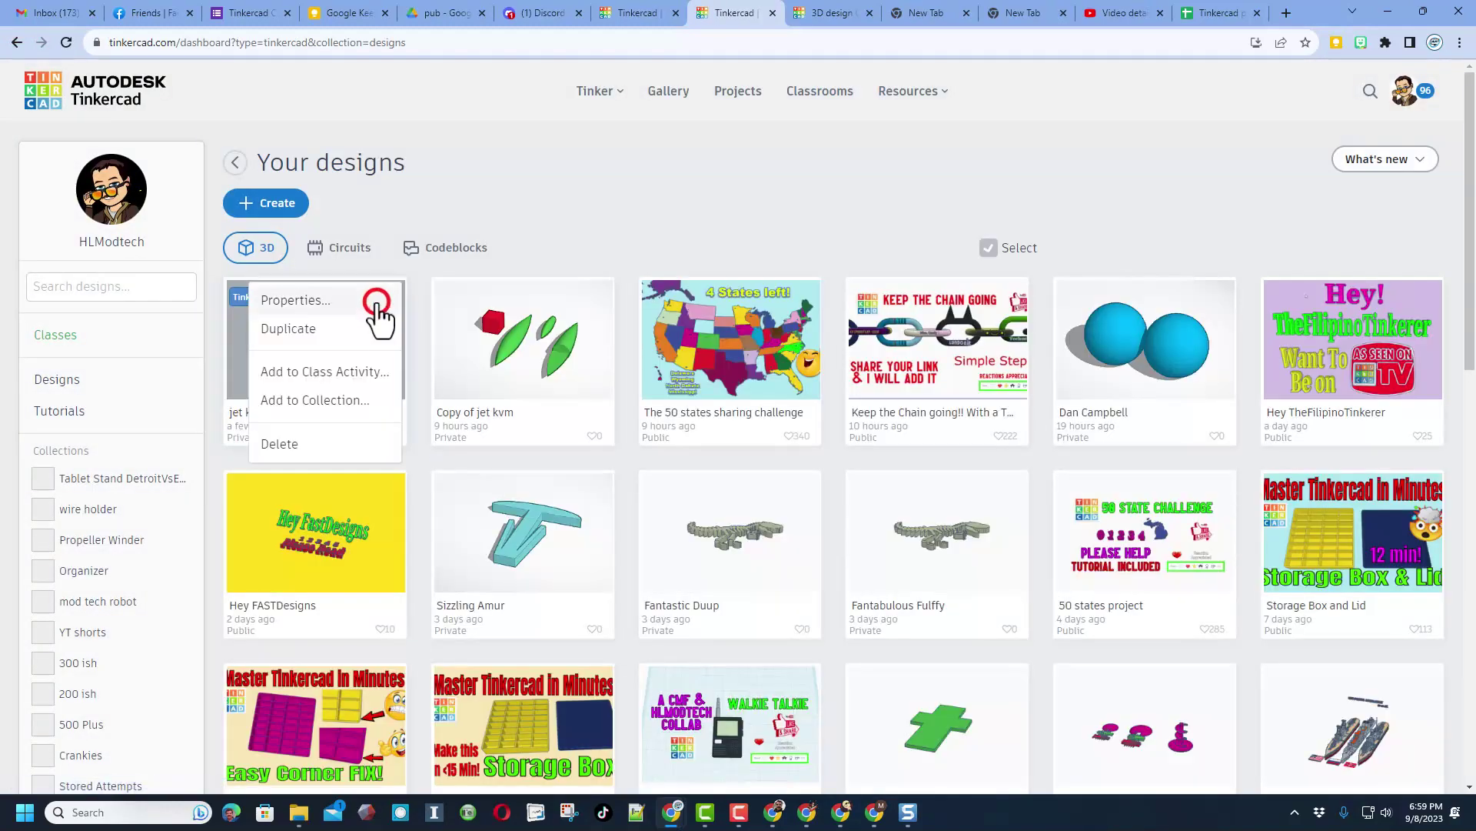
left_click(315, 300)
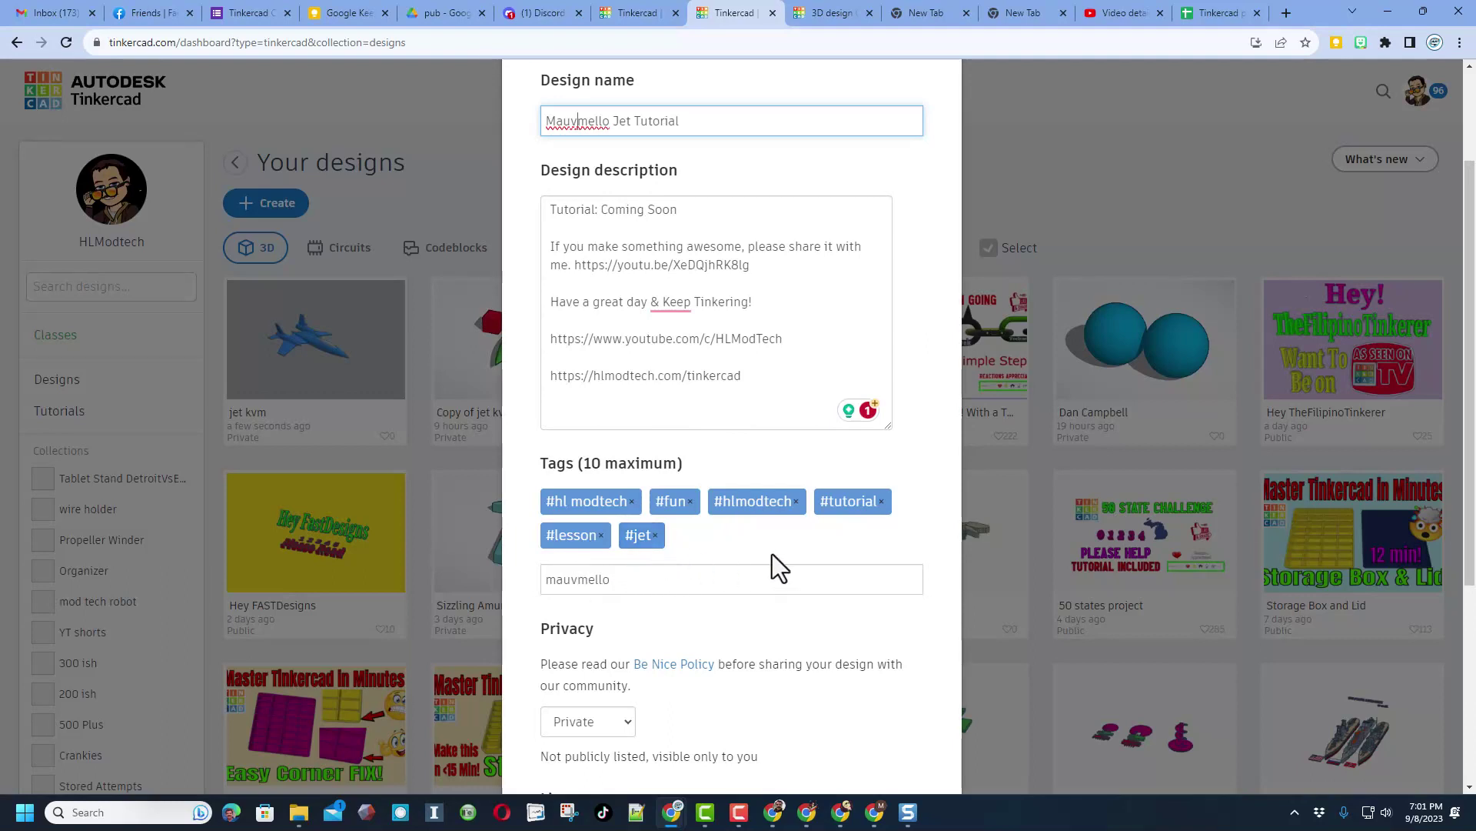
left_click(656, 583)
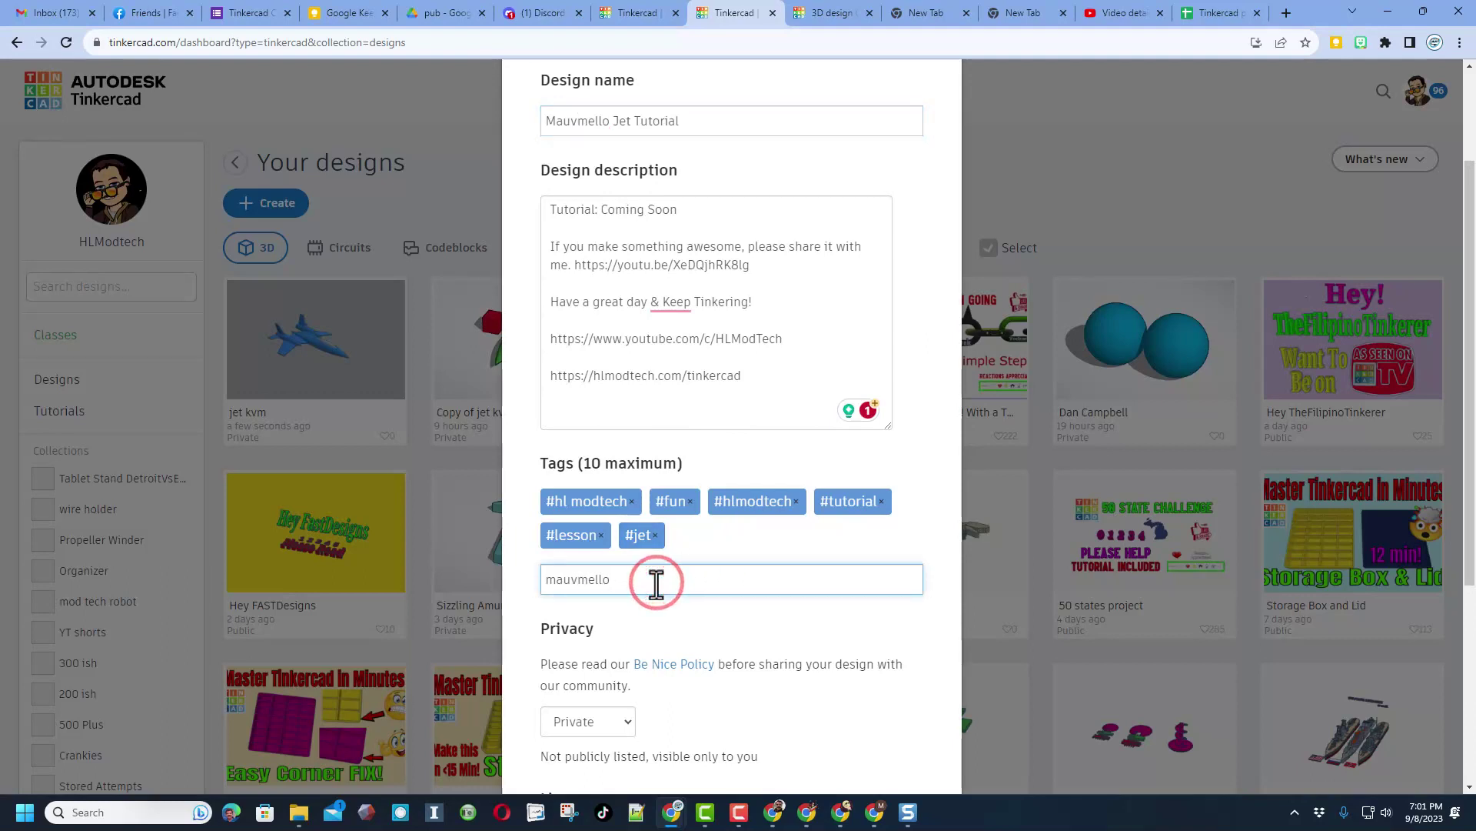
key("Return")
Step: Add the tag hlmt23 to the design and remove it again
left_click(624, 583)
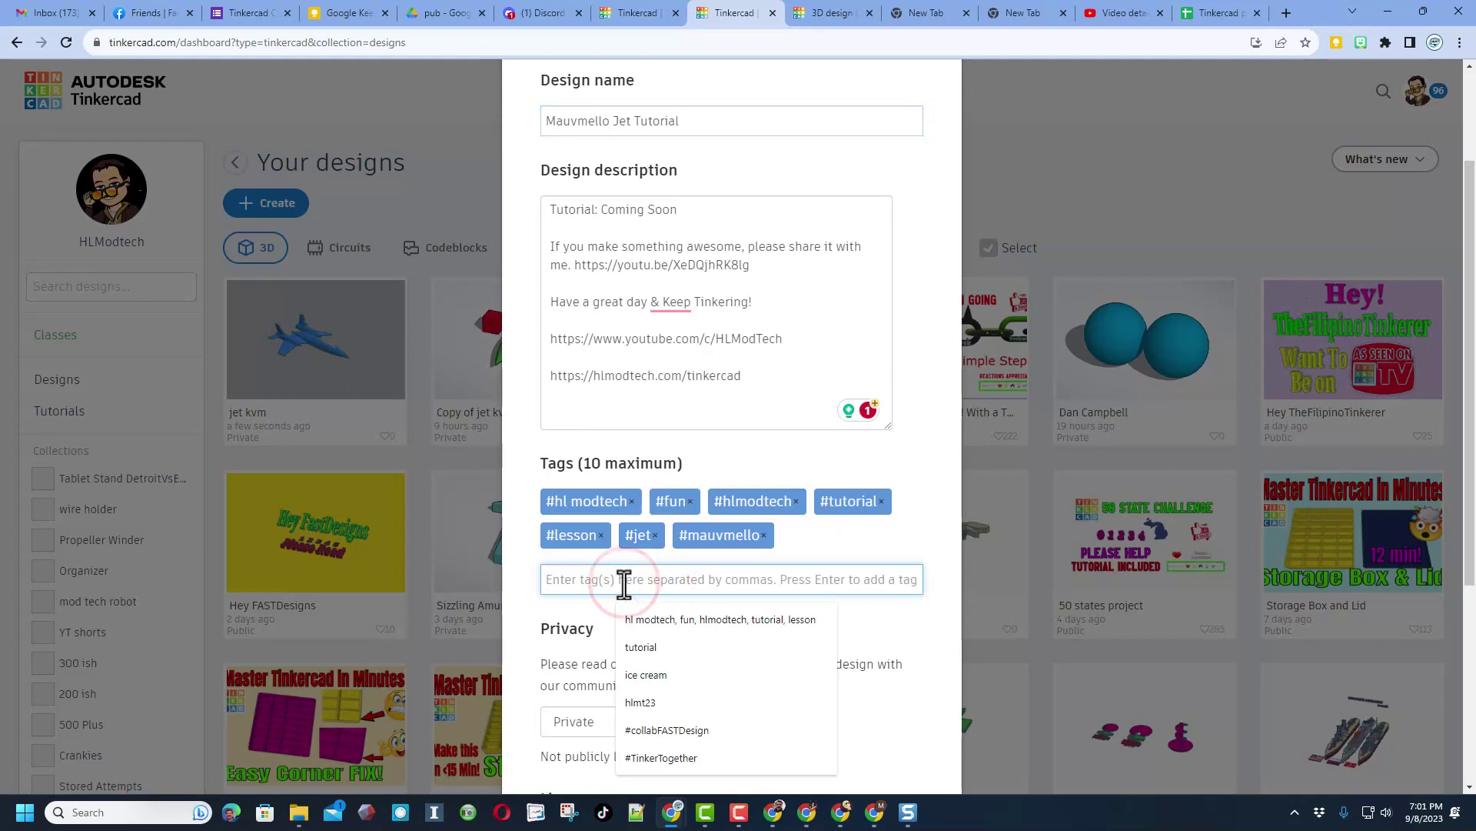
type("hlmt23")
key("Return")
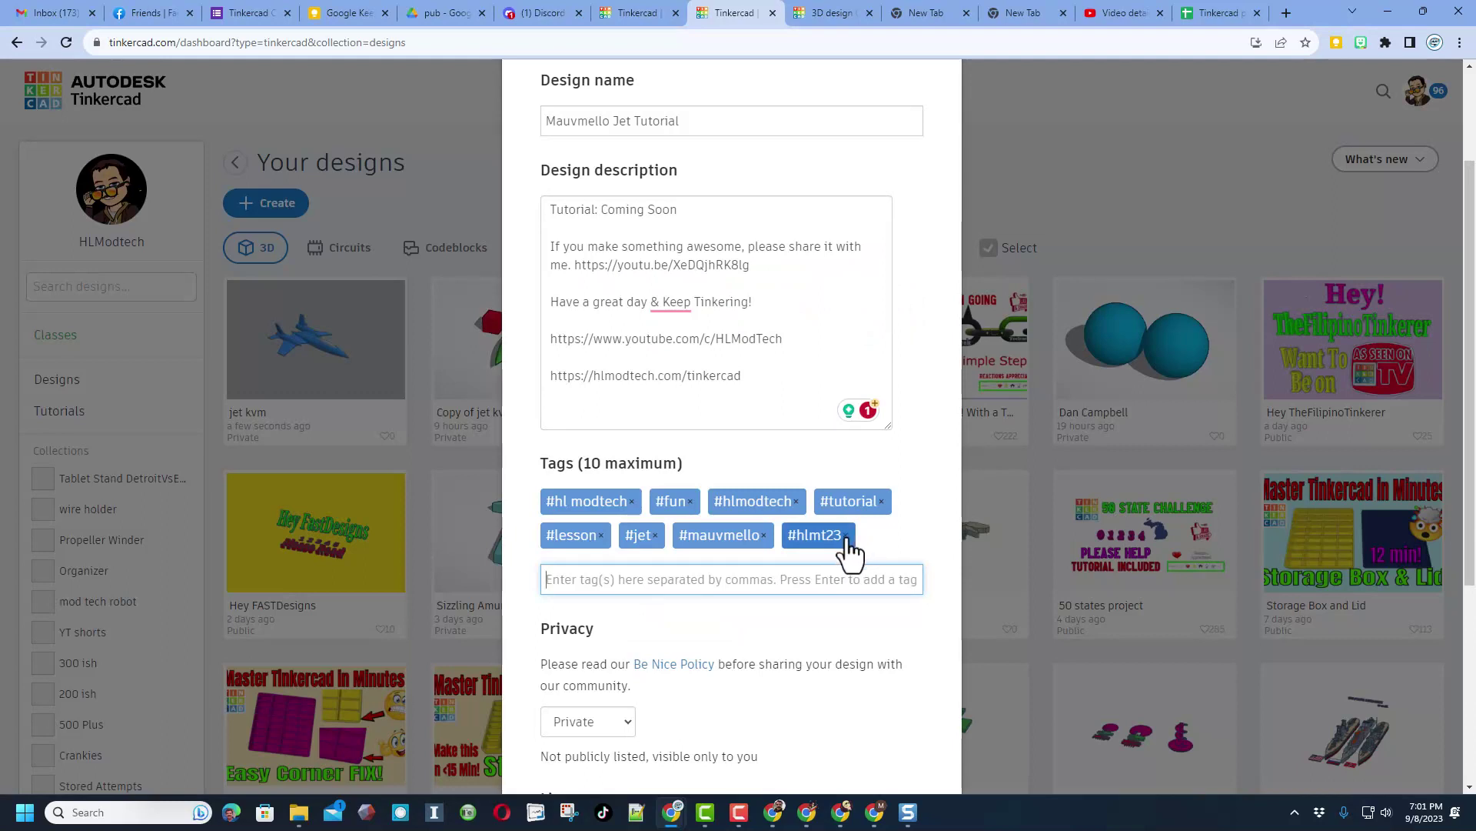
left_click(846, 536)
Step: Set the design's privacy to Public and its license to Attribution-NoDerivs 3.0 (CC-BY-ND 3.0)
scroll(685, 626, "down", 3)
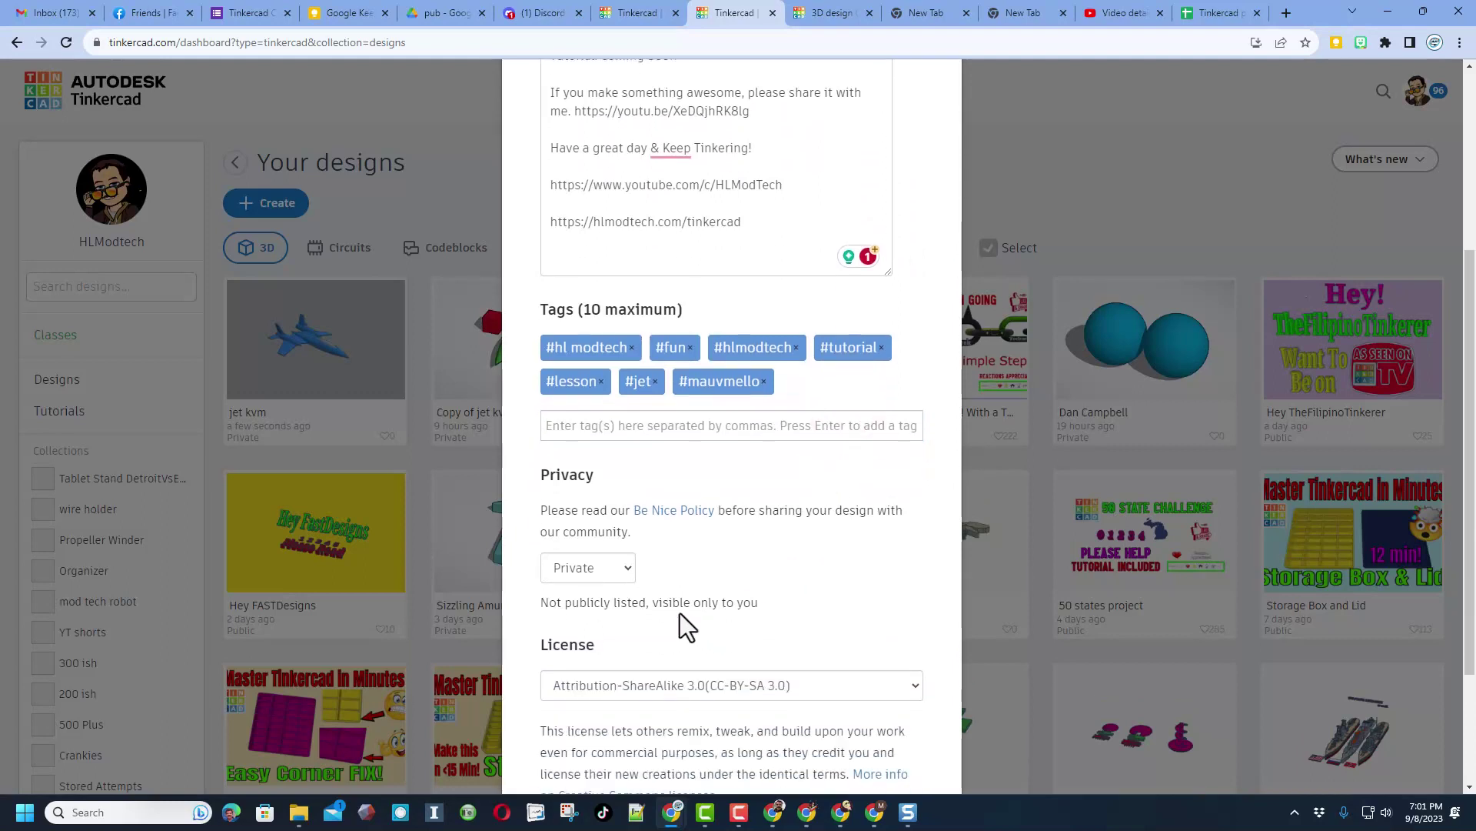
left_click(605, 493)
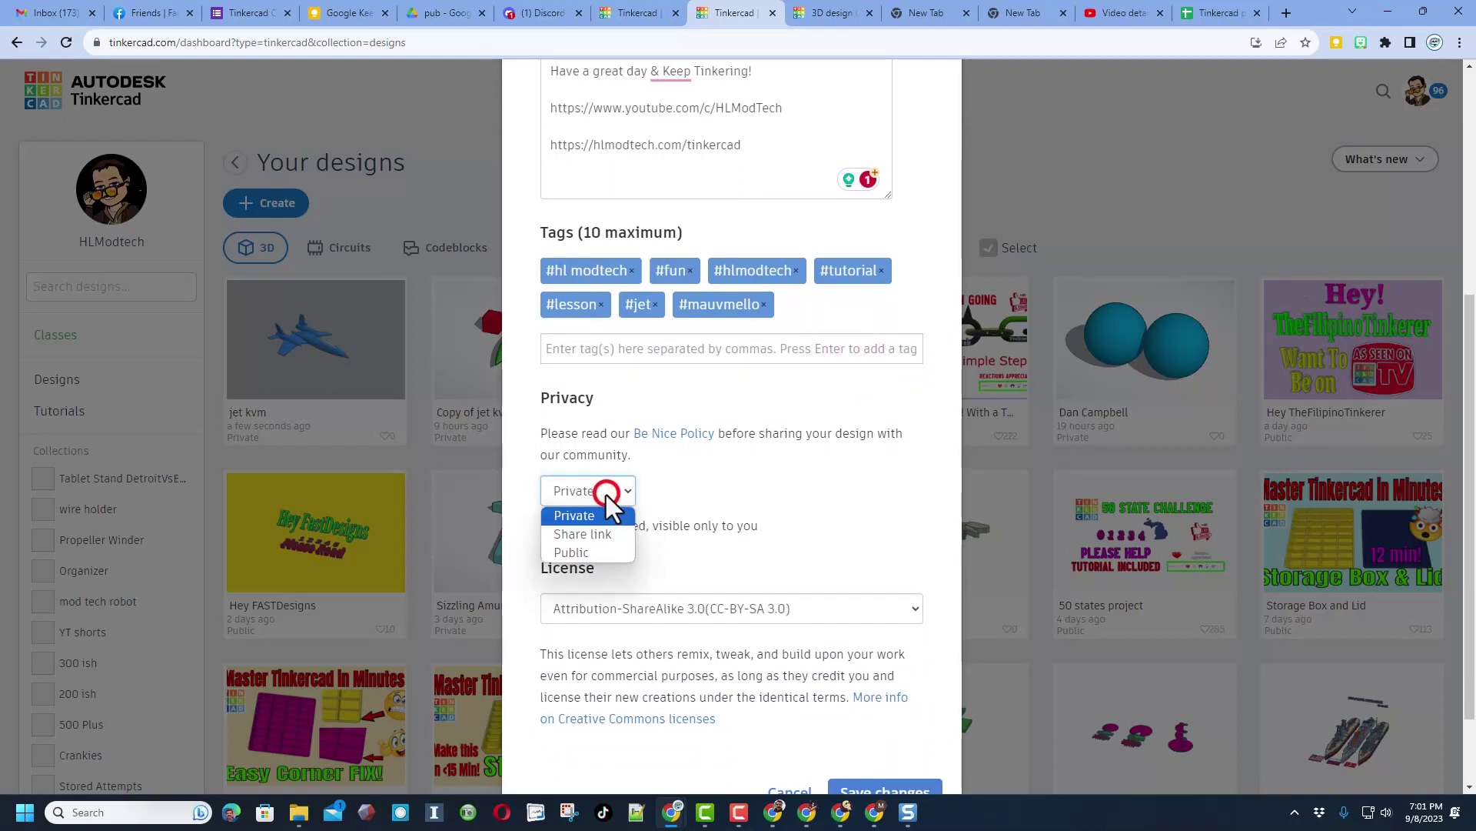
left_click(581, 551)
left_click(643, 608)
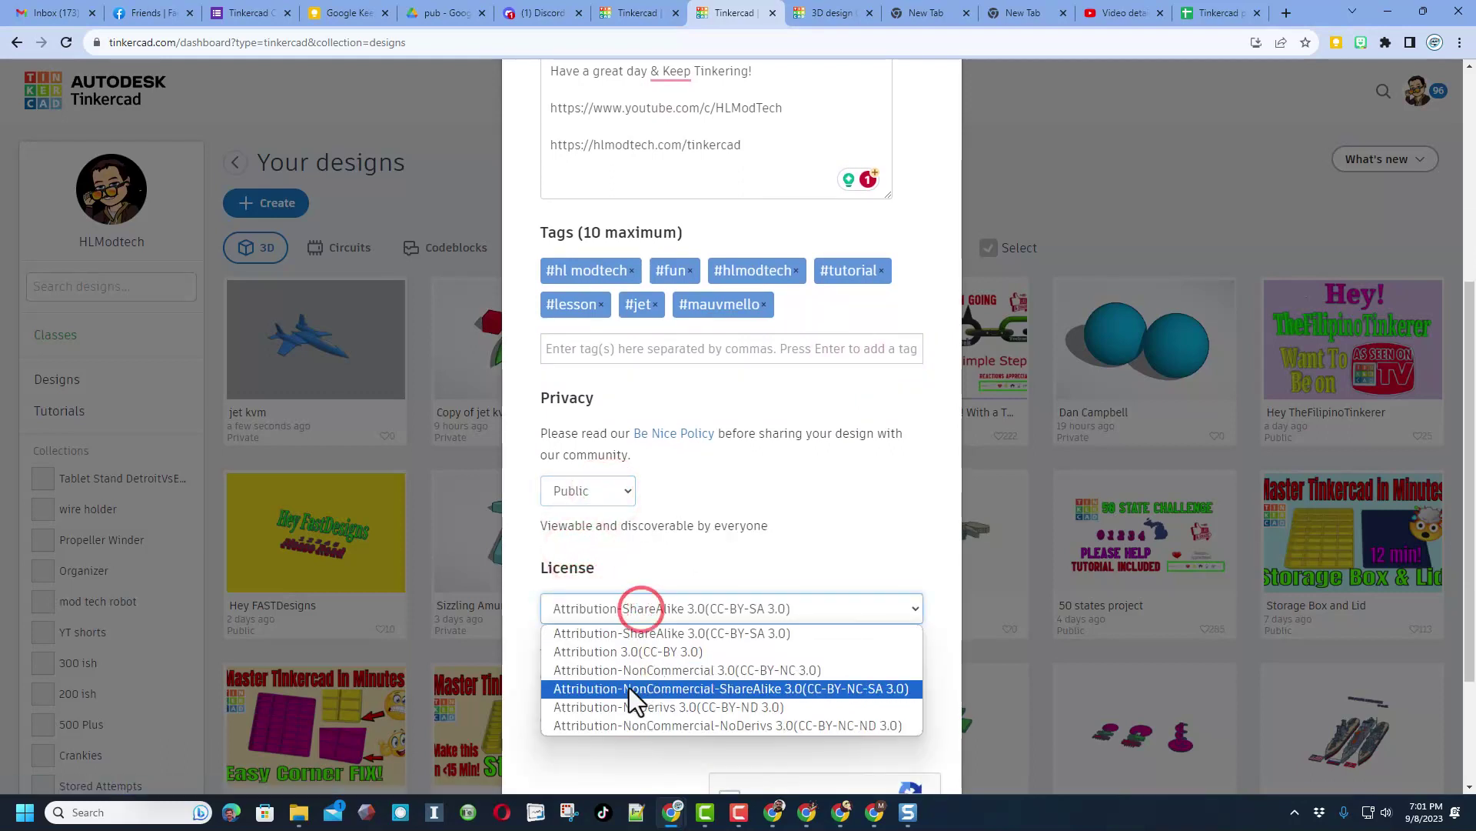
left_click(646, 706)
Step: Review the design properties, complete the not-a-robot check and save the changes
scroll(715, 554, "up", 4)
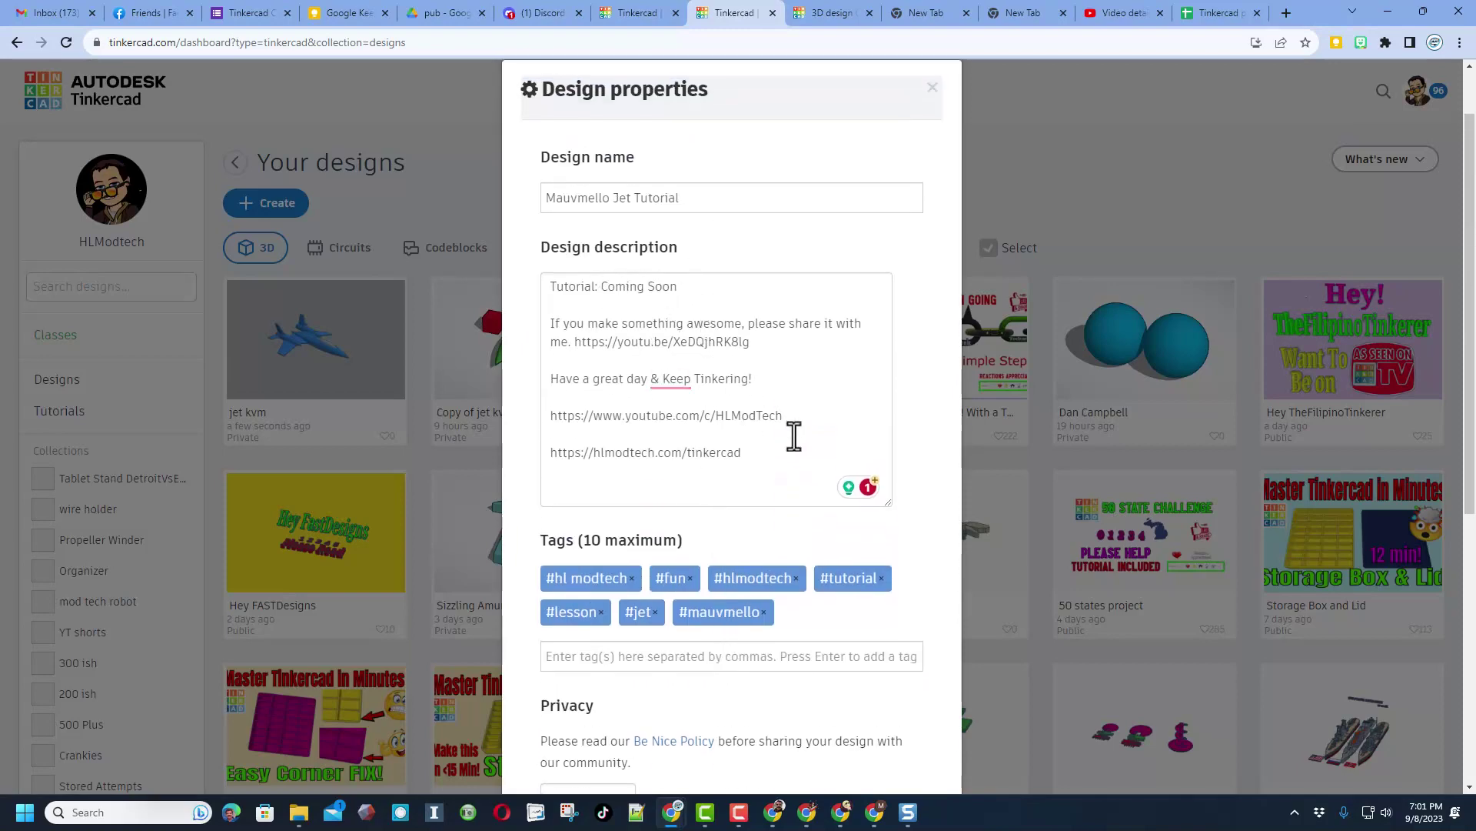
scroll(788, 439, "down", 5)
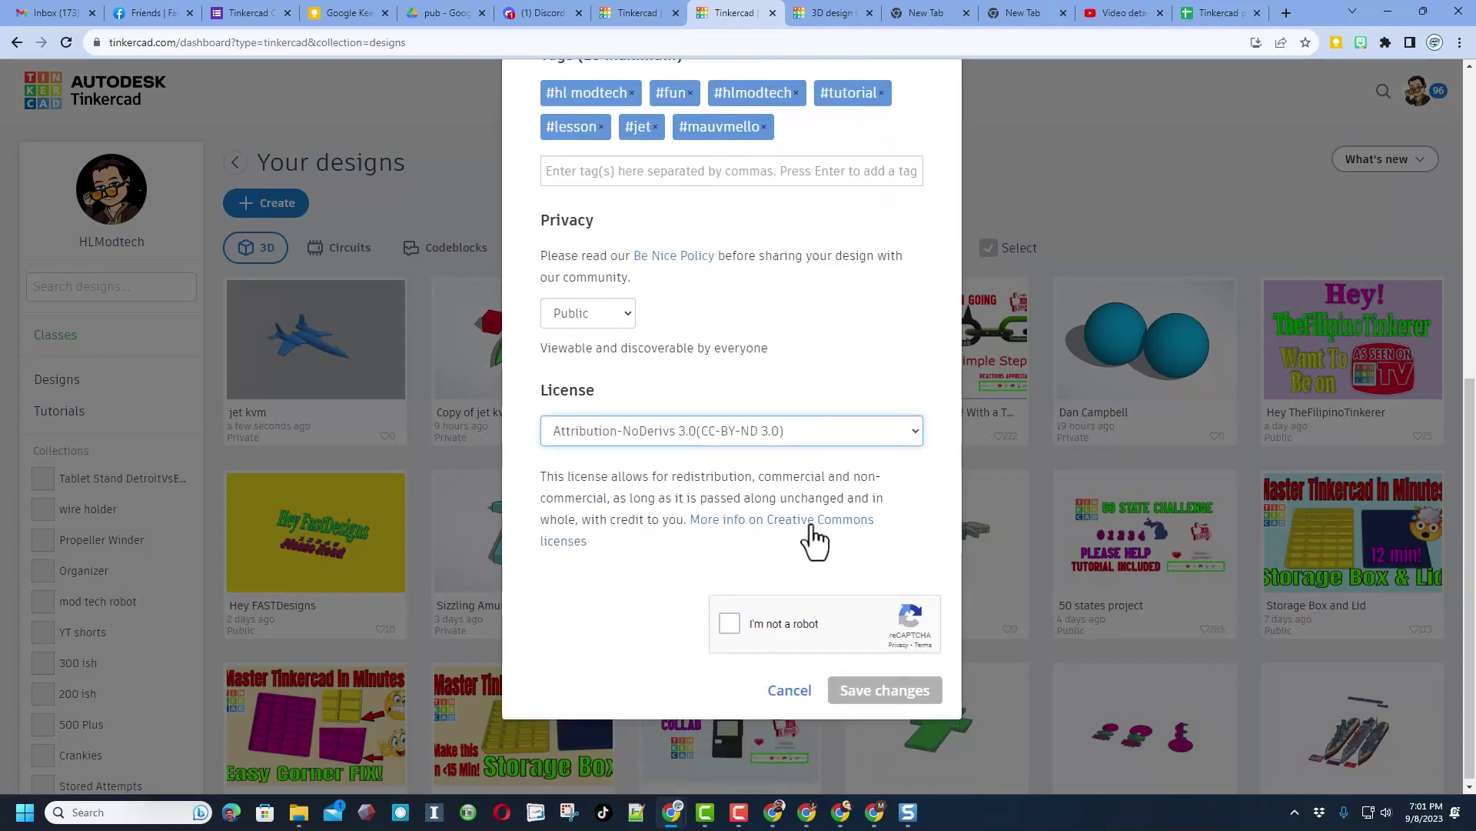
left_click(762, 621)
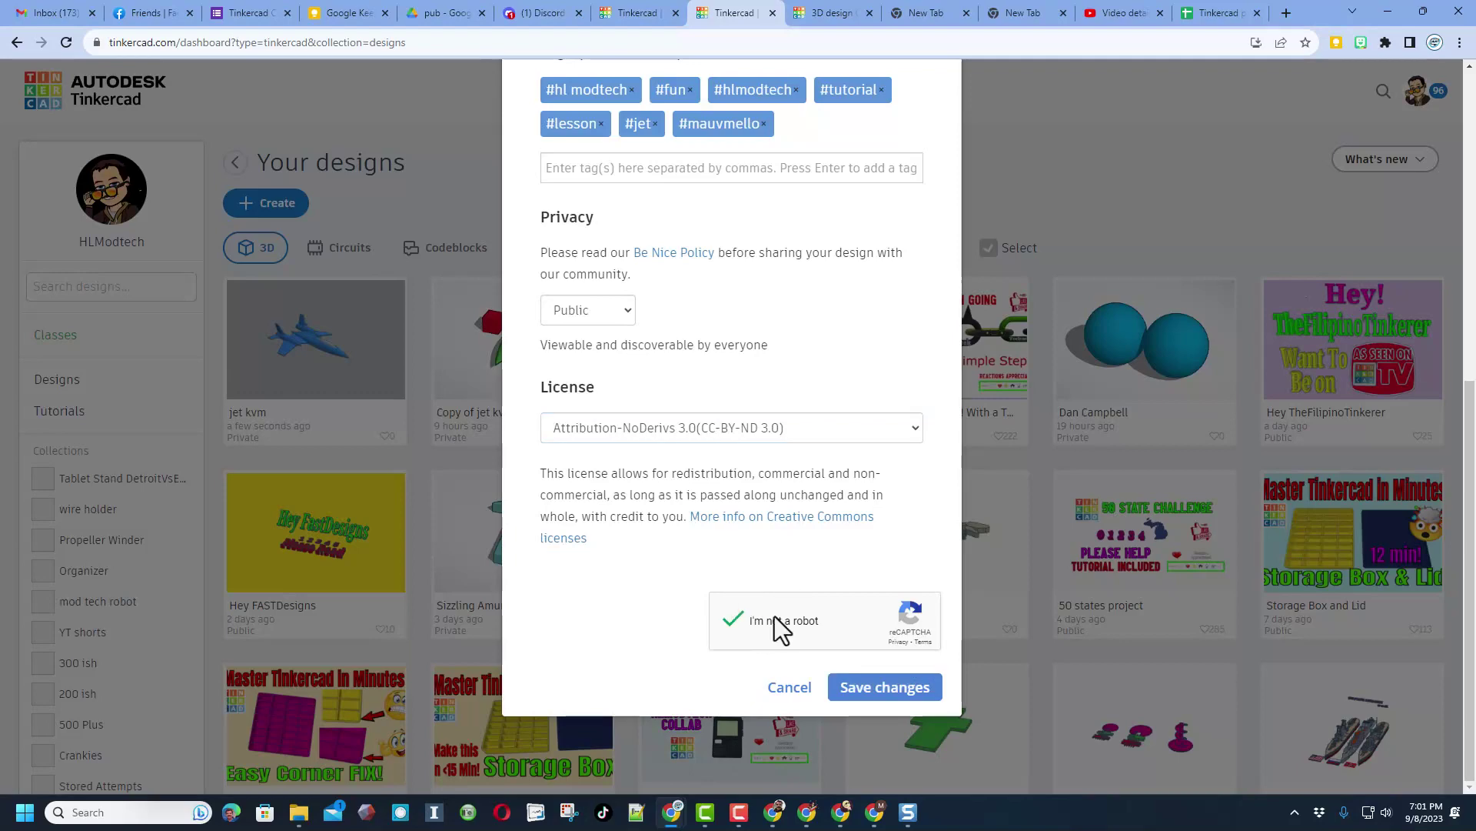
left_click(867, 686)
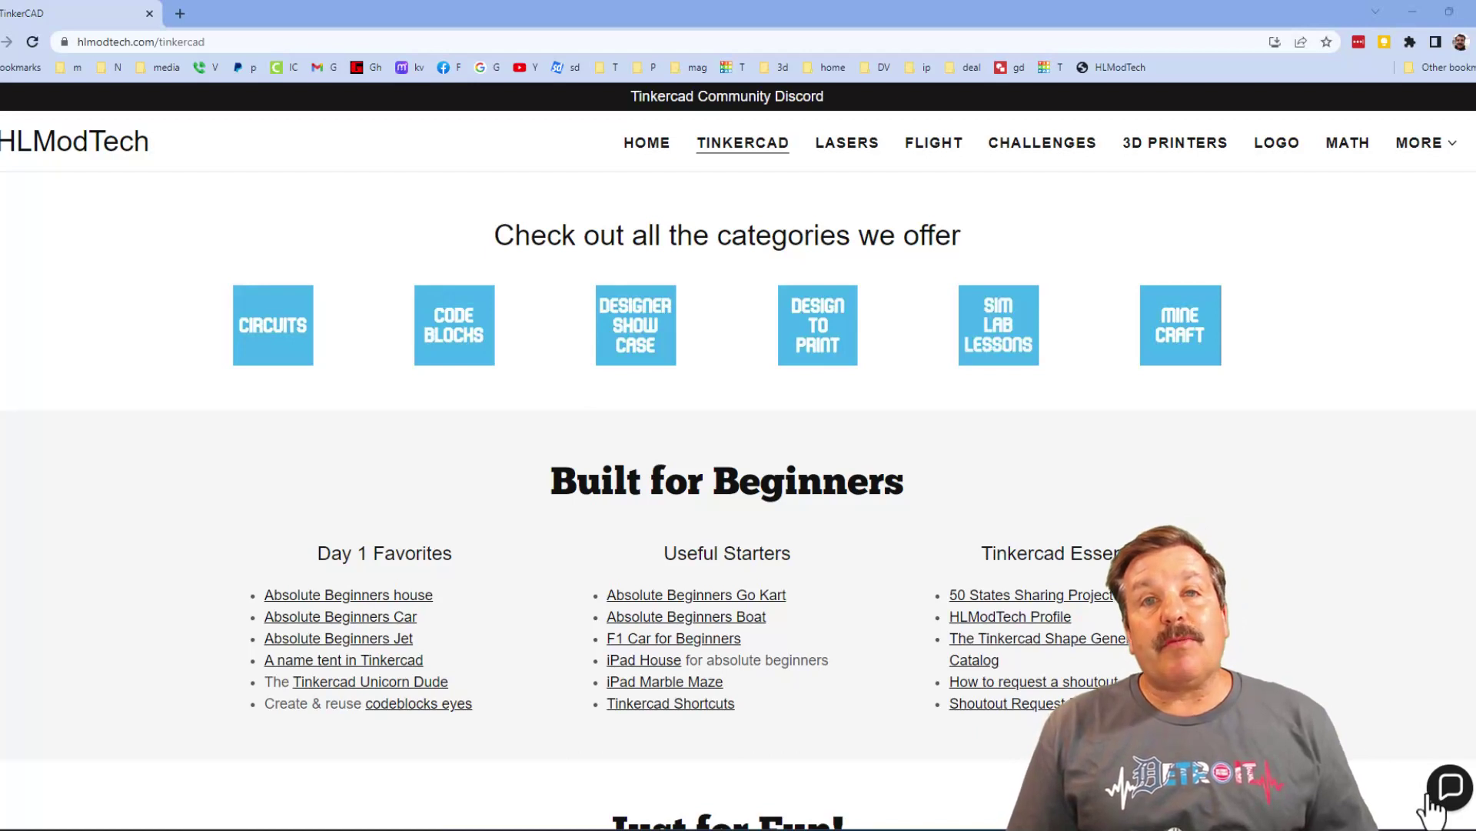
Step: On the HLModTech website, view and close the contact chat, and open the Tinkercad Community Discord invitation
left_click(1450, 786)
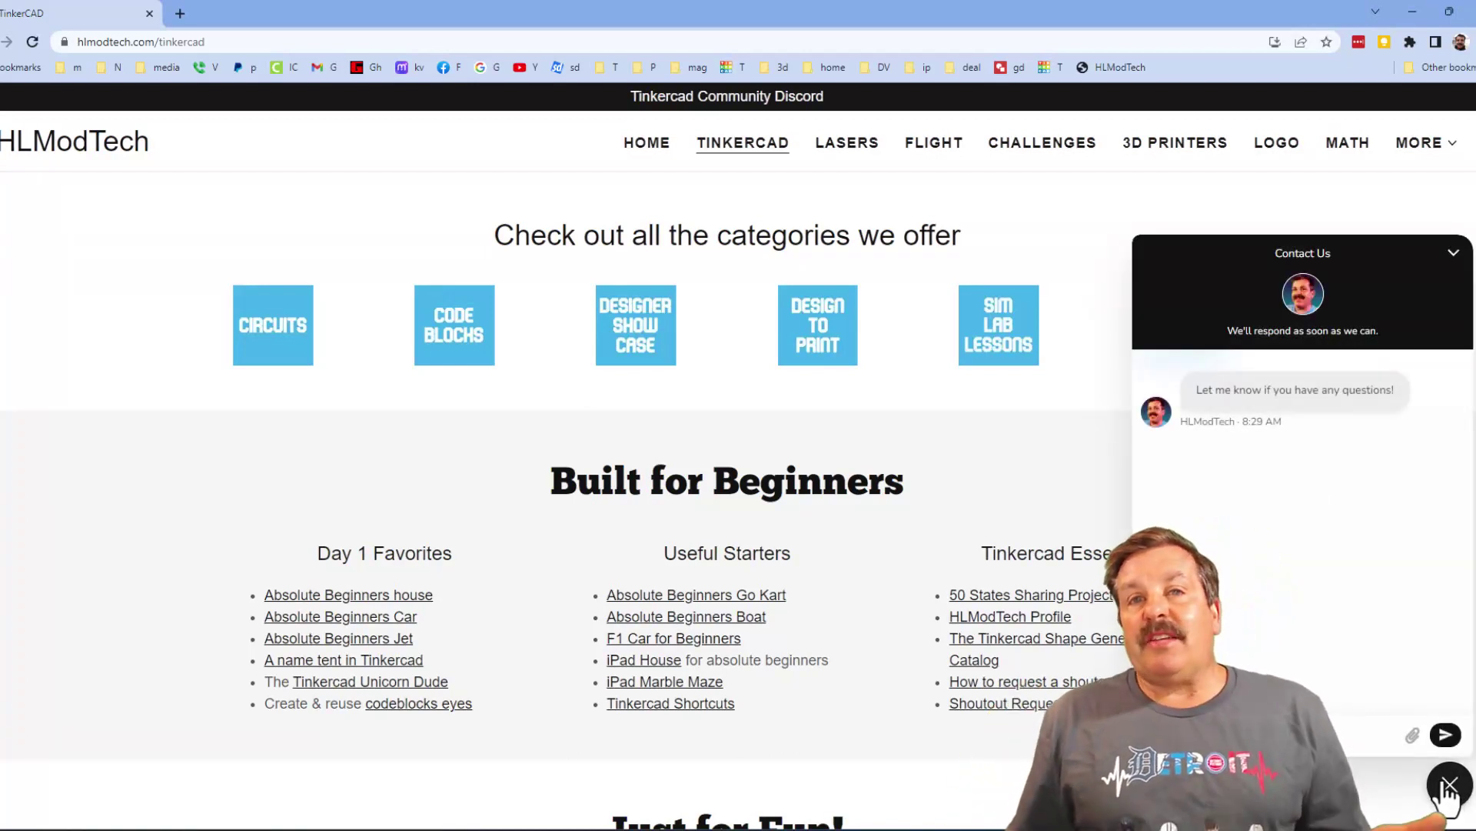
left_click(1450, 786)
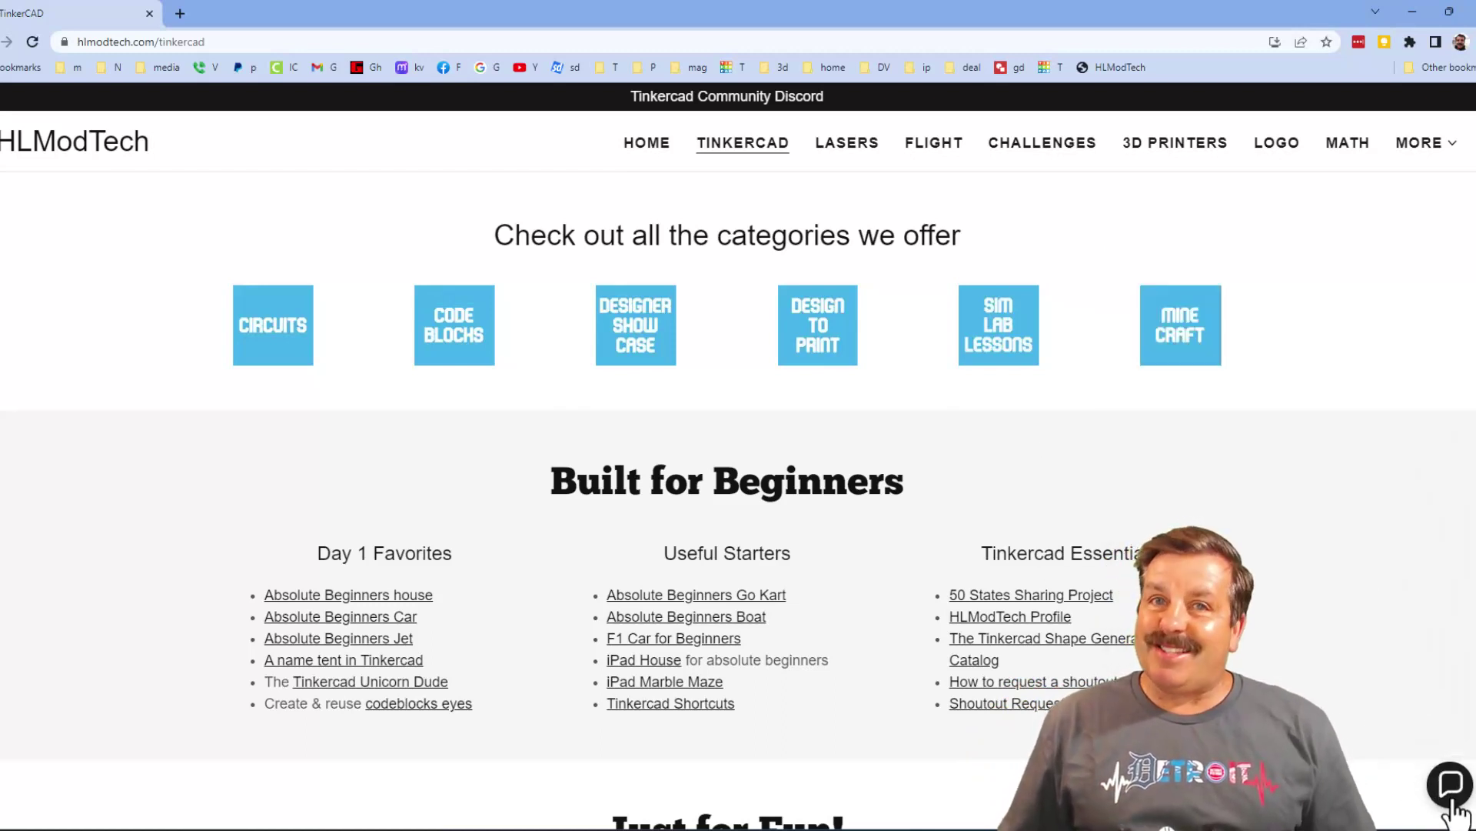
left_click(734, 90)
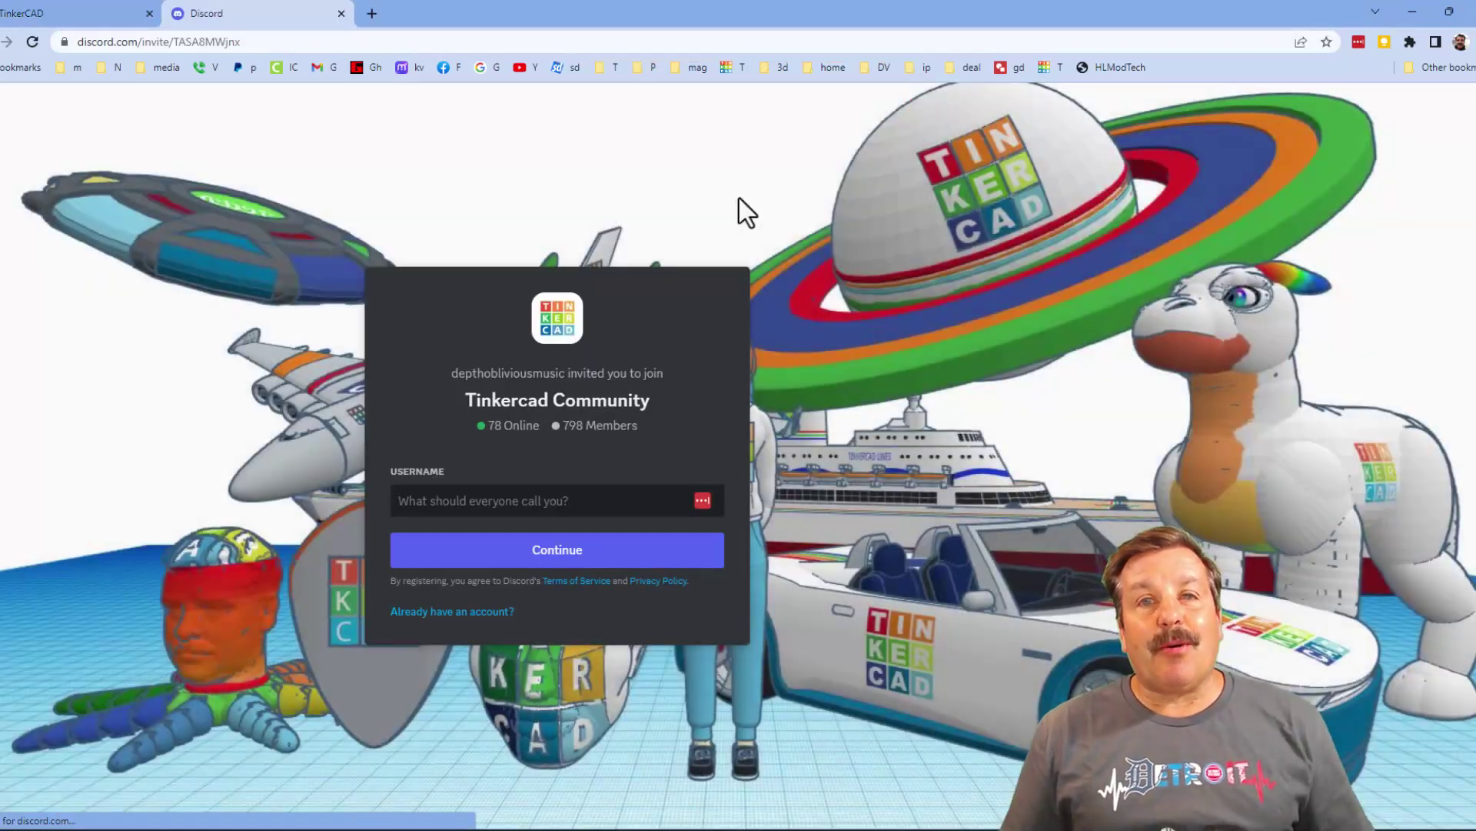